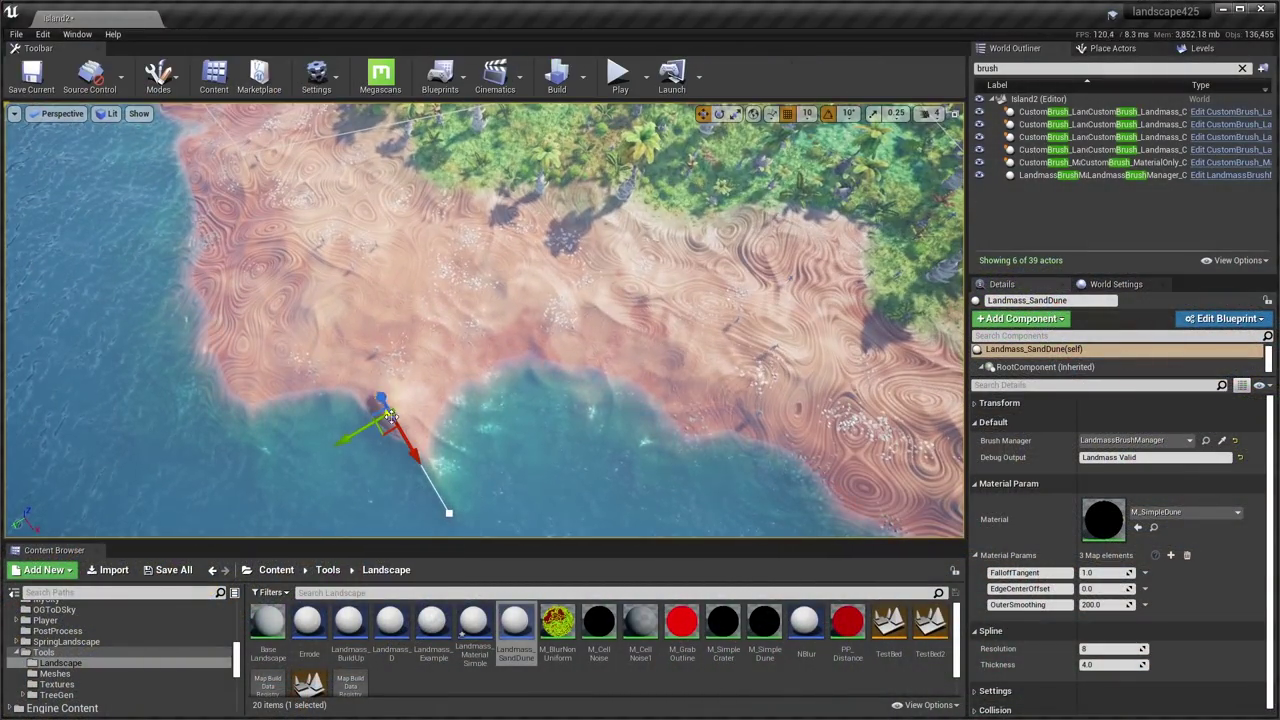
Move the Landmass_SandDune brush's end spline point from the open water inland across the sandy shore.
left_click(451, 518)
left_click_drag(447, 516, 809, 248)
right_click_drag(809, 248, 700, 200)
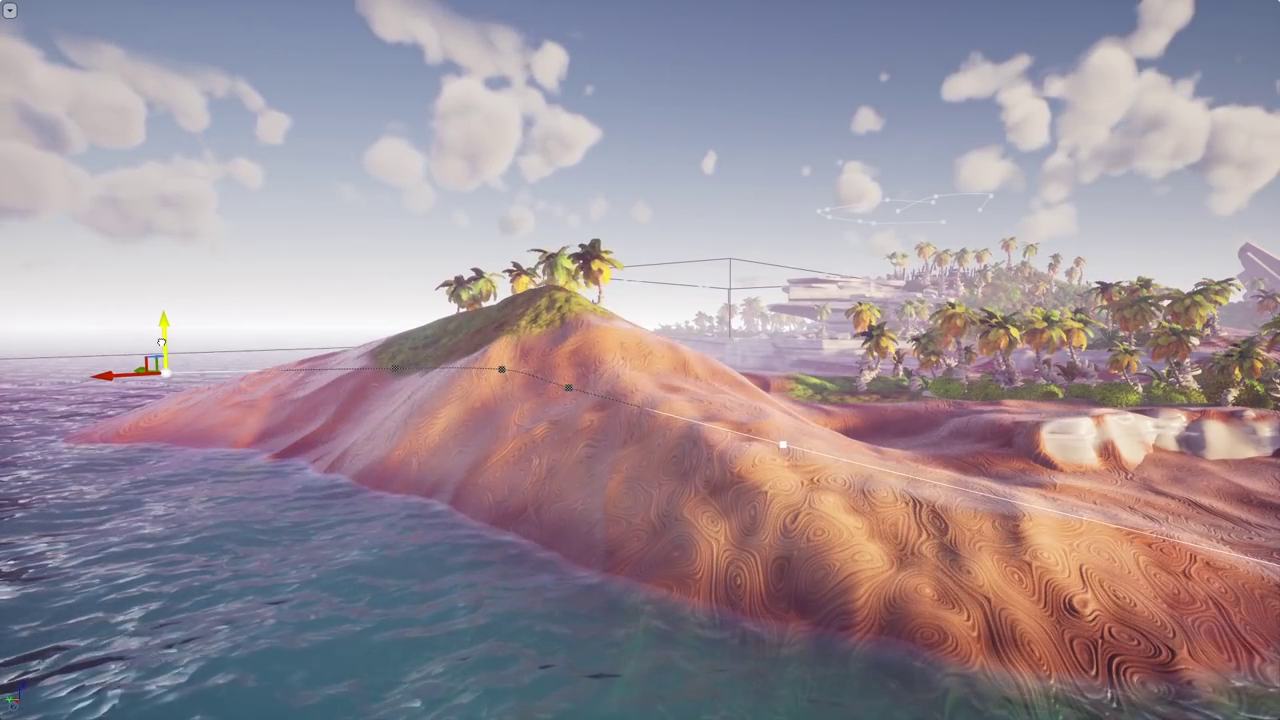
Reshape the dune brushes along the coast by moving their spline points over the water's edge.
left_click(569, 390)
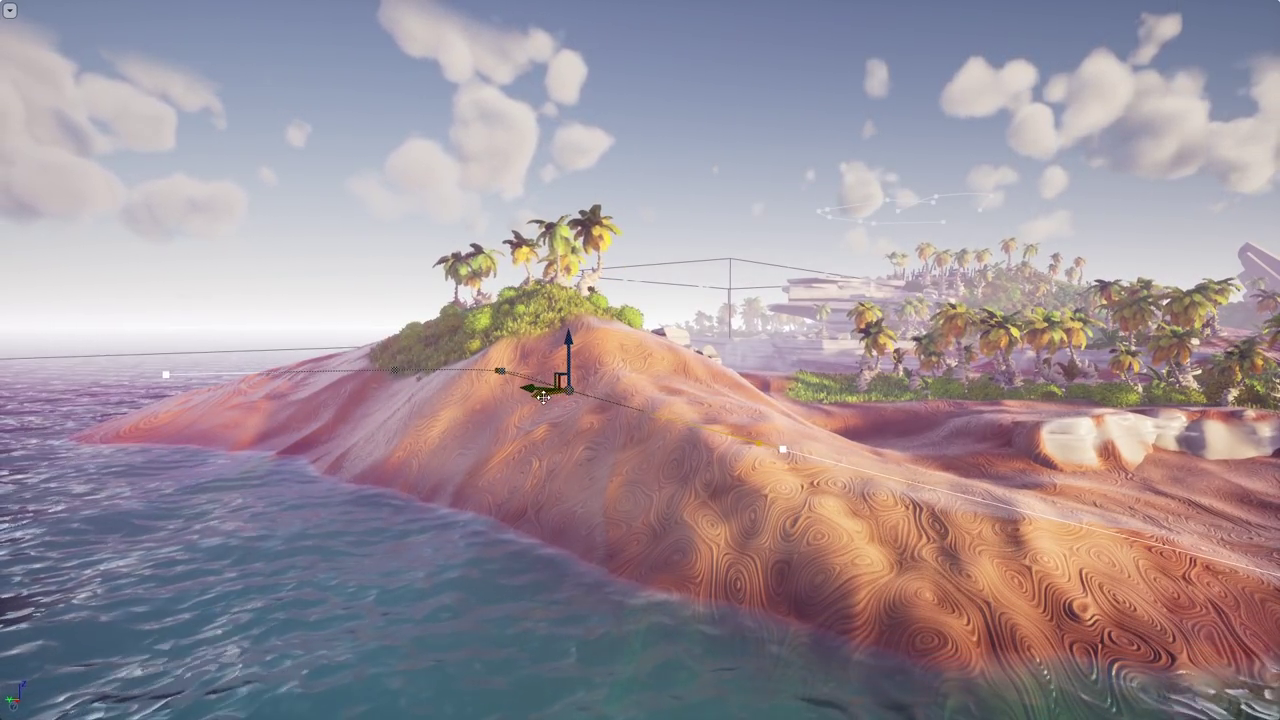
left_click_drag(522, 398, 262, 440)
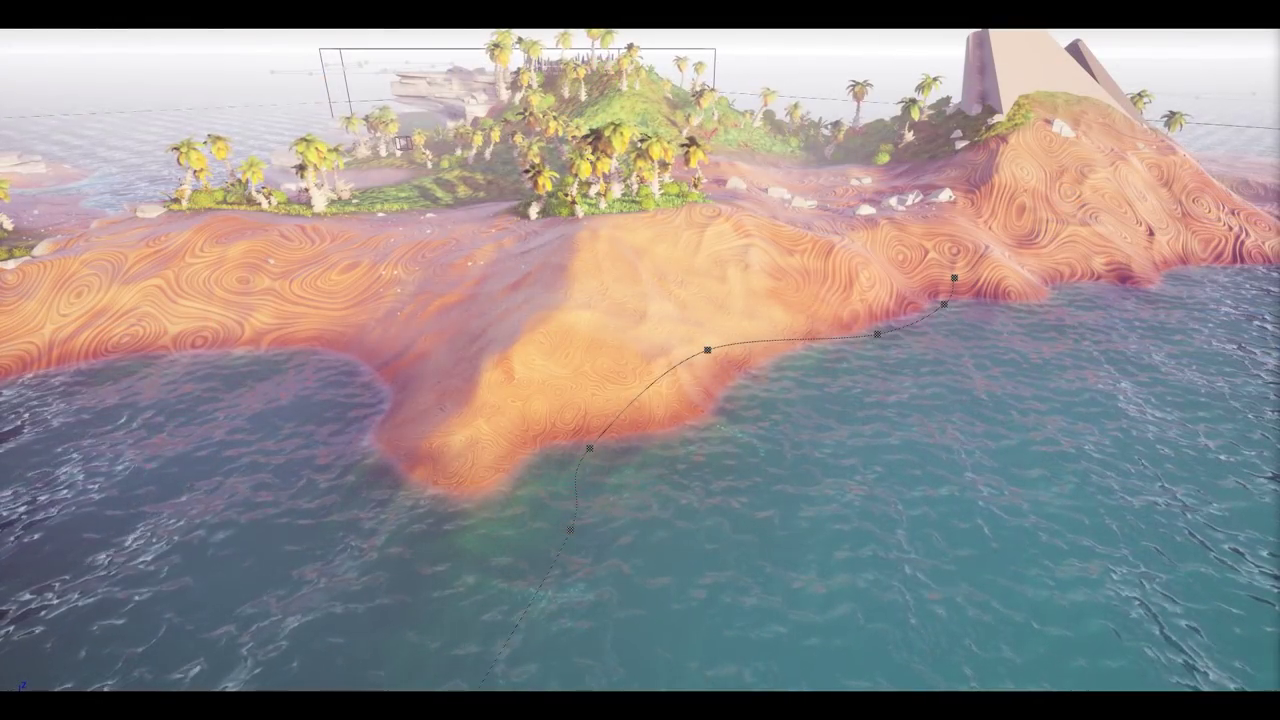
left_click_drag(435, 687, 401, 535)
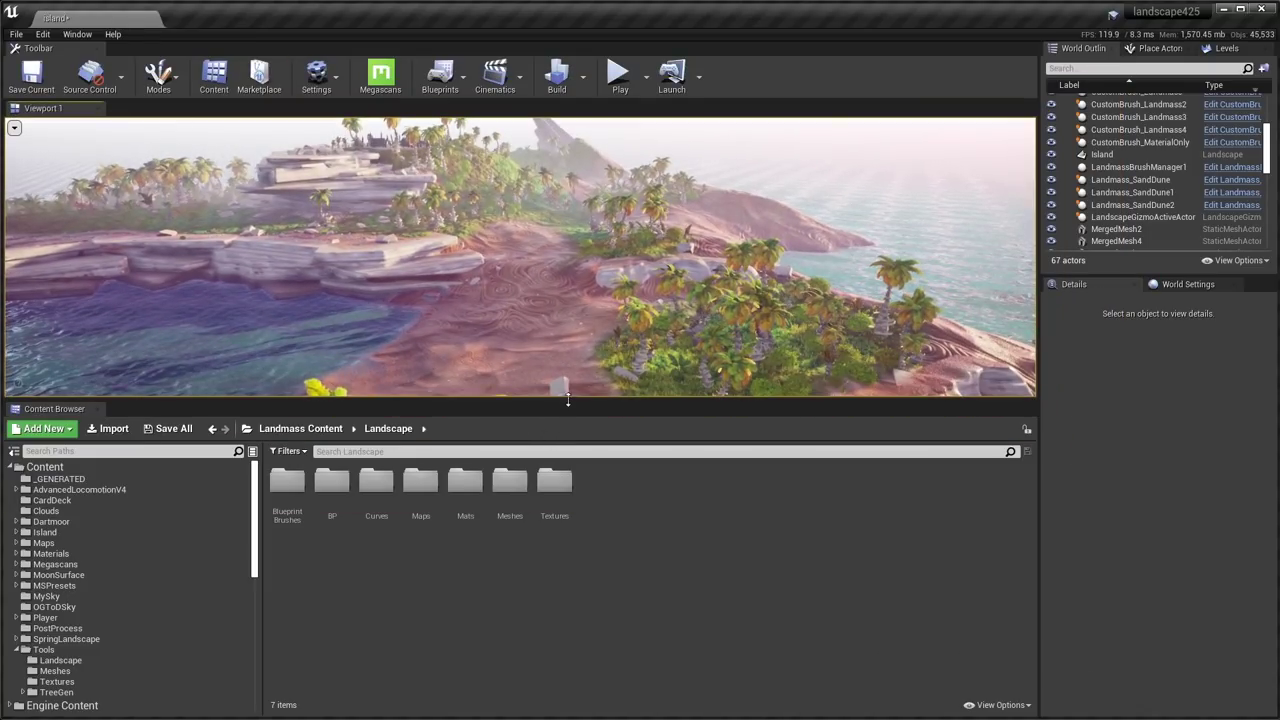
Enlarge the viewport by reducing the height of the Content Browser.
left_click_drag(567, 401, 567, 538)
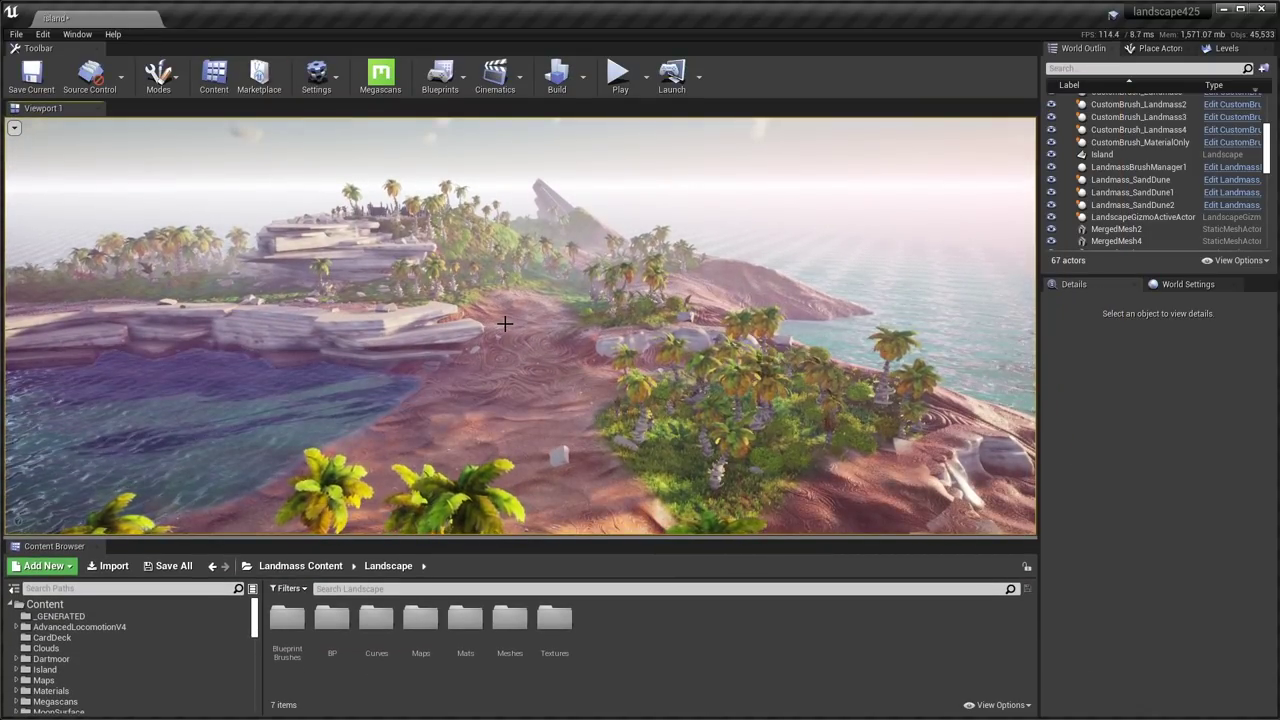
key("w")
mouse_move(519, 215)
right_mouse_down()
mouse_move(510, 230)
mouse_move(519, 215)
right_mouse_up()
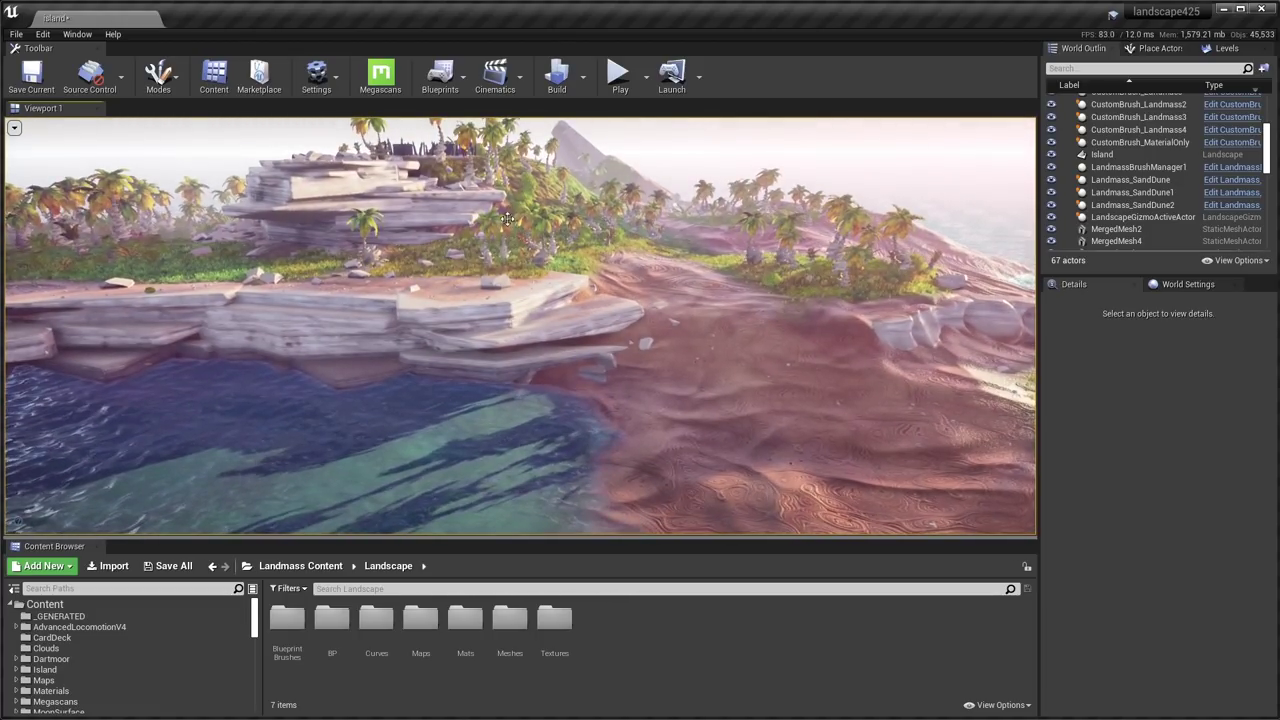
Search the built-in plugins for "land" and check that the Landmass plugin is enabled.
left_click(316, 75)
left_click(328, 149)
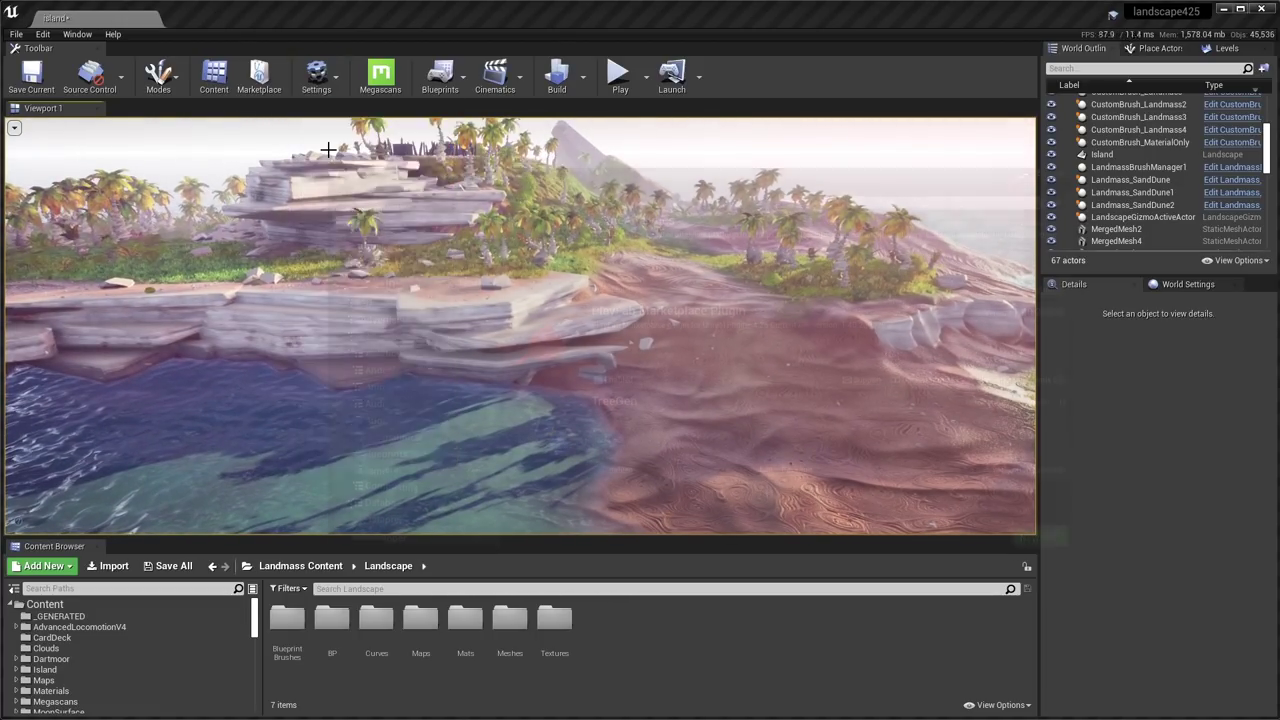
left_click(363, 280)
left_click(843, 196)
type("land")
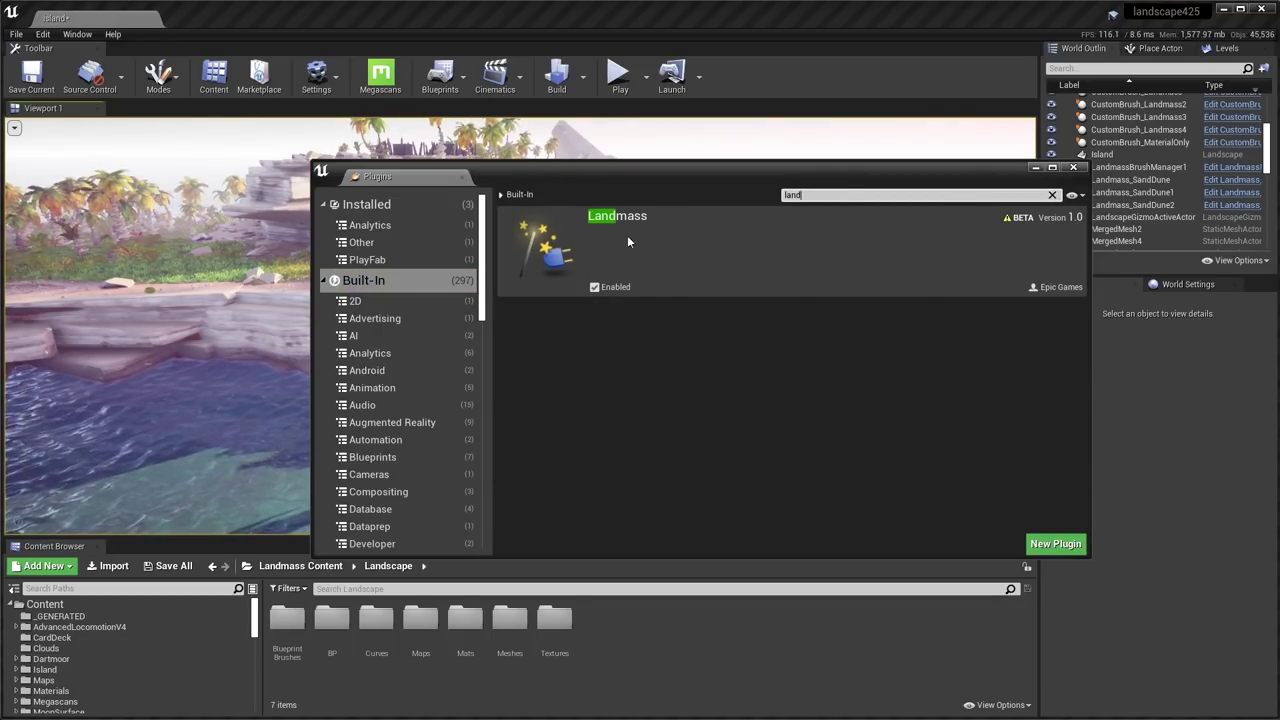
left_click(1074, 168)
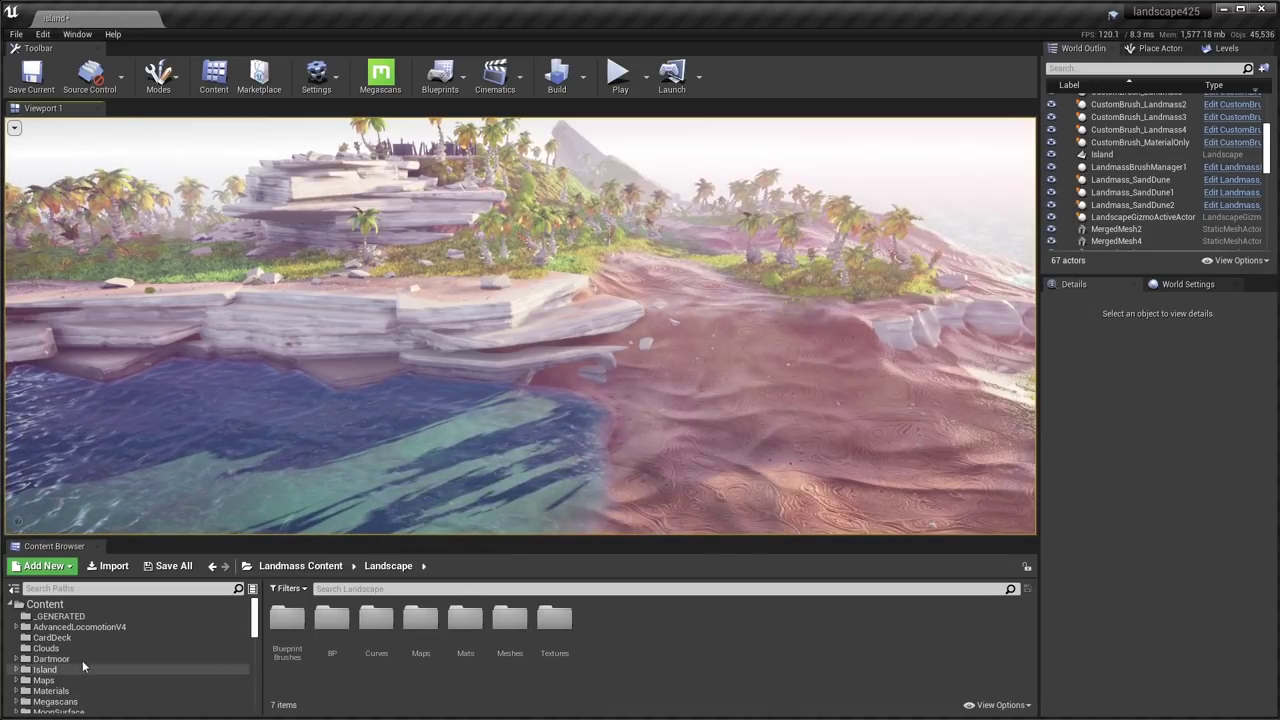
Inspect the Landmass Content folder and the engine and plugin content display options, returning to the root Content folder.
left_click_drag(254, 617, 250, 672)
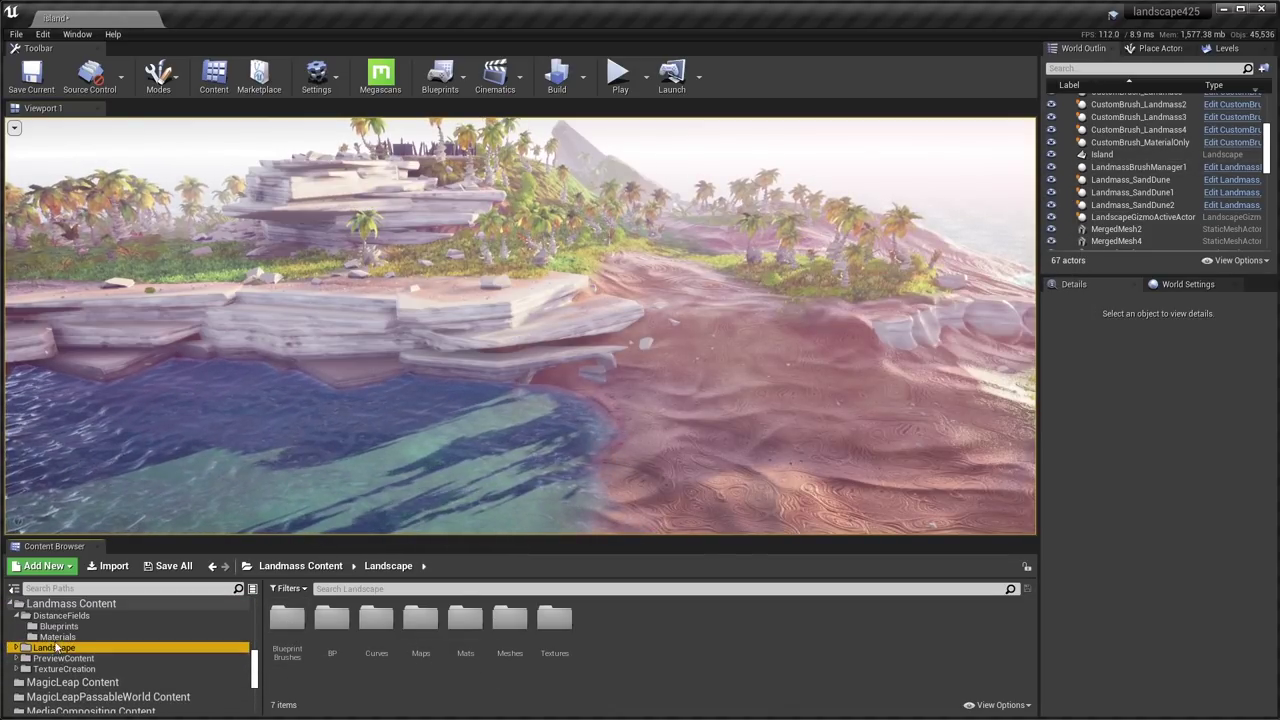
left_click(62, 604)
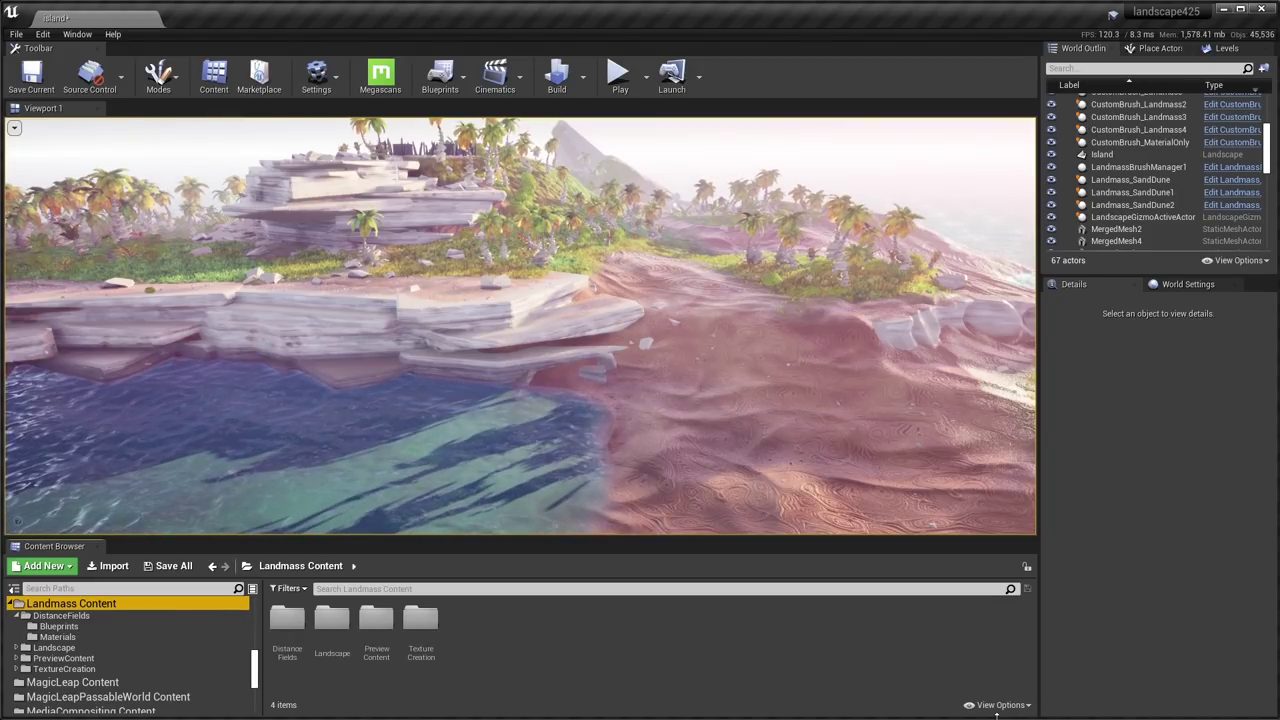
left_click(628, 647)
left_click(998, 705)
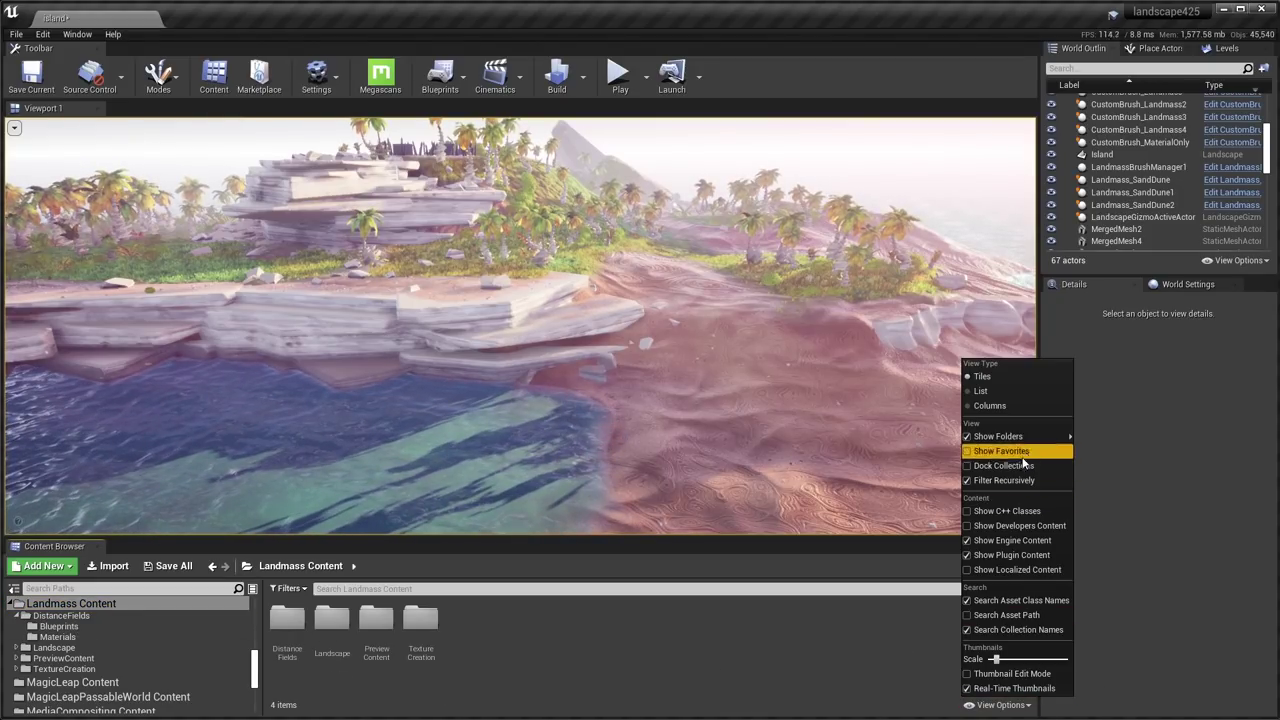
left_click(1010, 540)
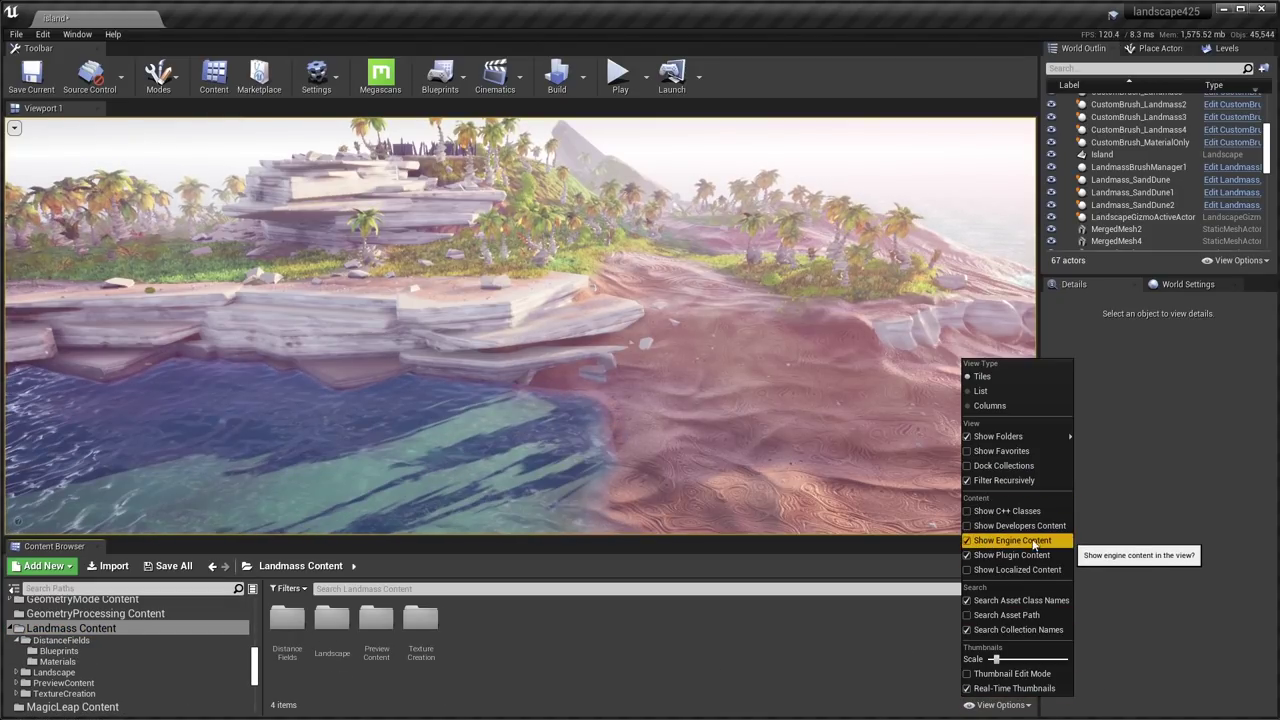
scroll(125, 657, "up", 10)
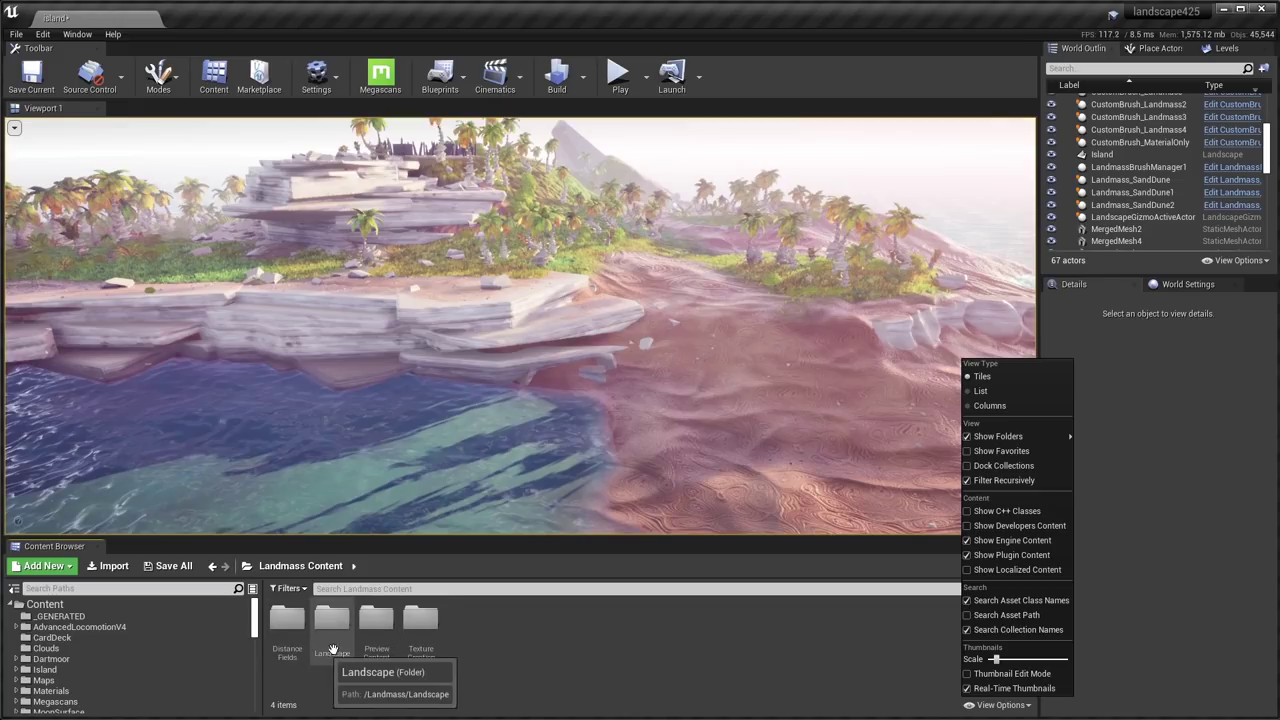
left_click(40, 605)
Switch to Landscape mode and open the sculpting tools with the Blueprint brush tool active.
right_click_drag(331, 417, 540, 435)
key("shift+2")
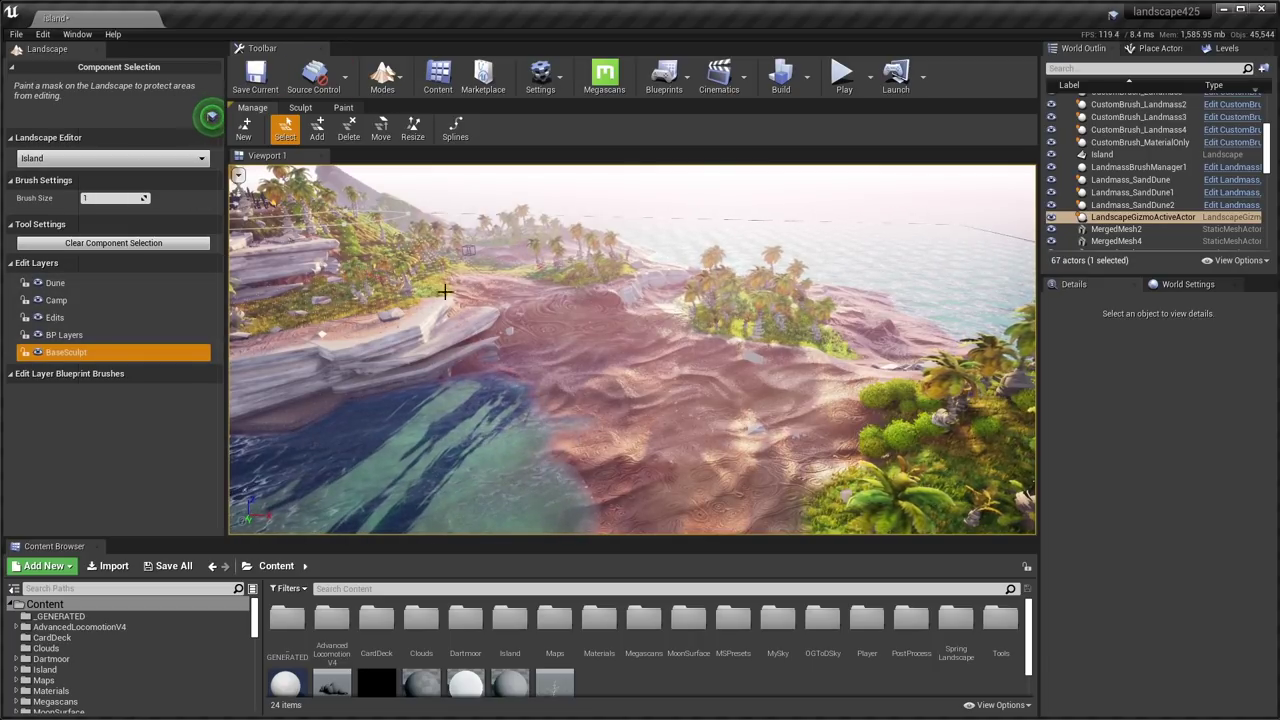
right_click_drag(465, 298, 520, 304)
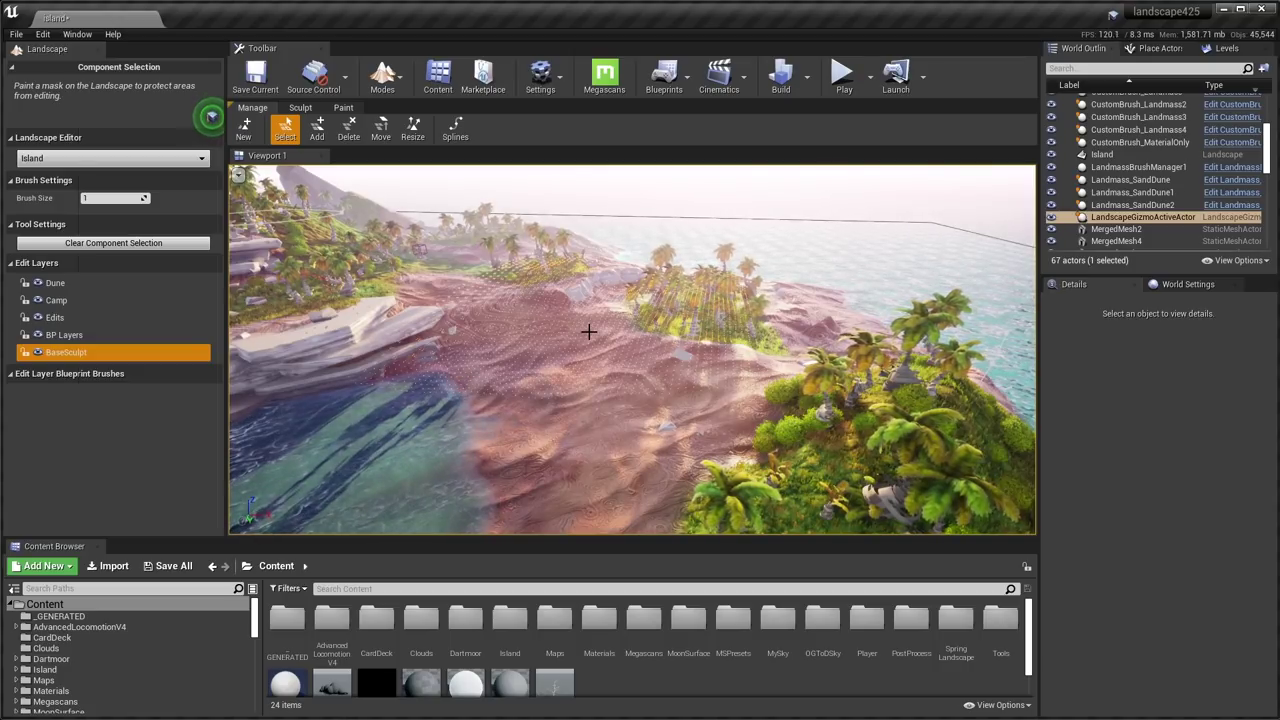
left_click(301, 108)
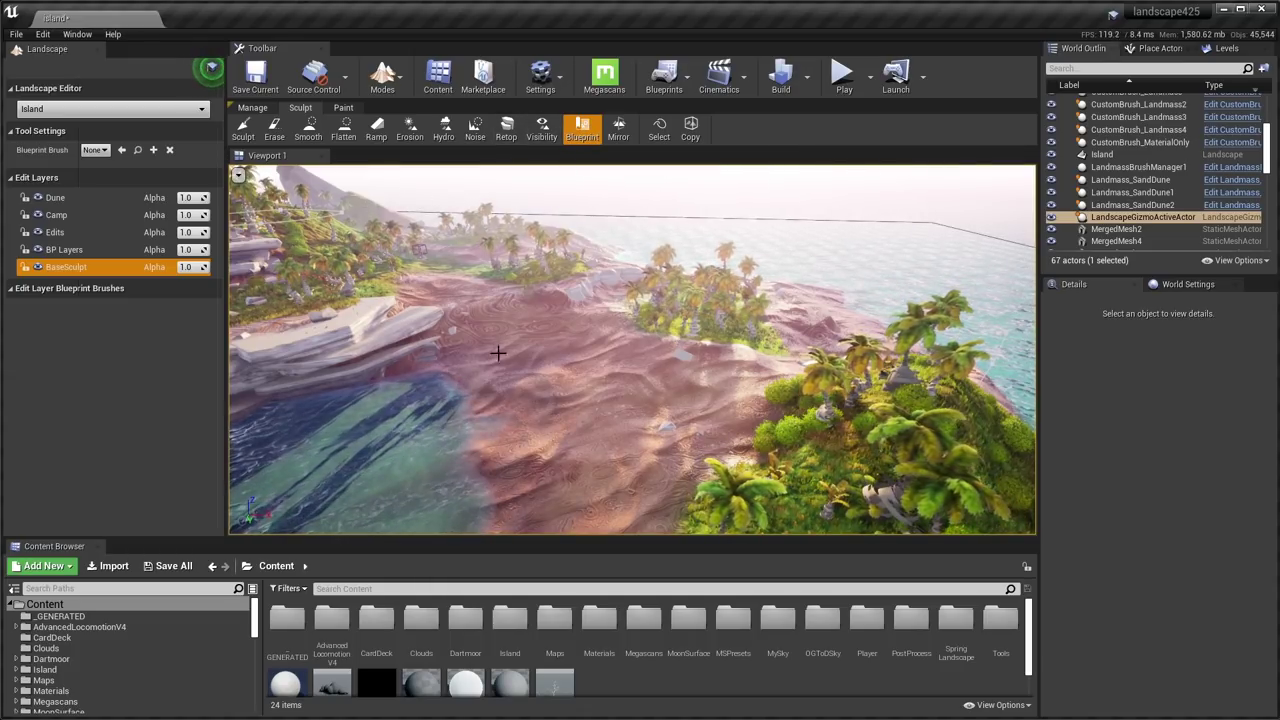
Check the Enable Edit Layers setting on the Island landscape and return to the Blueprint sculpting tool.
key("shift+1")
left_click(526, 379)
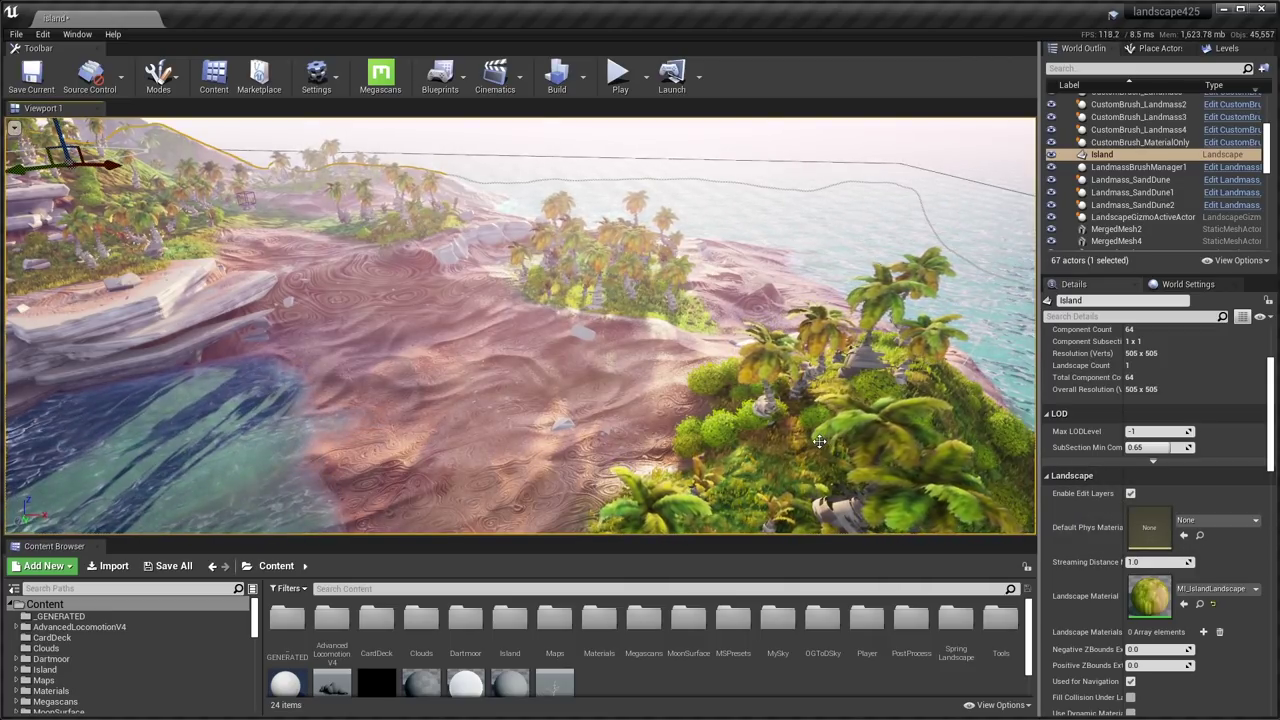
key("shift+2")
left_click(300, 107)
left_click(582, 128)
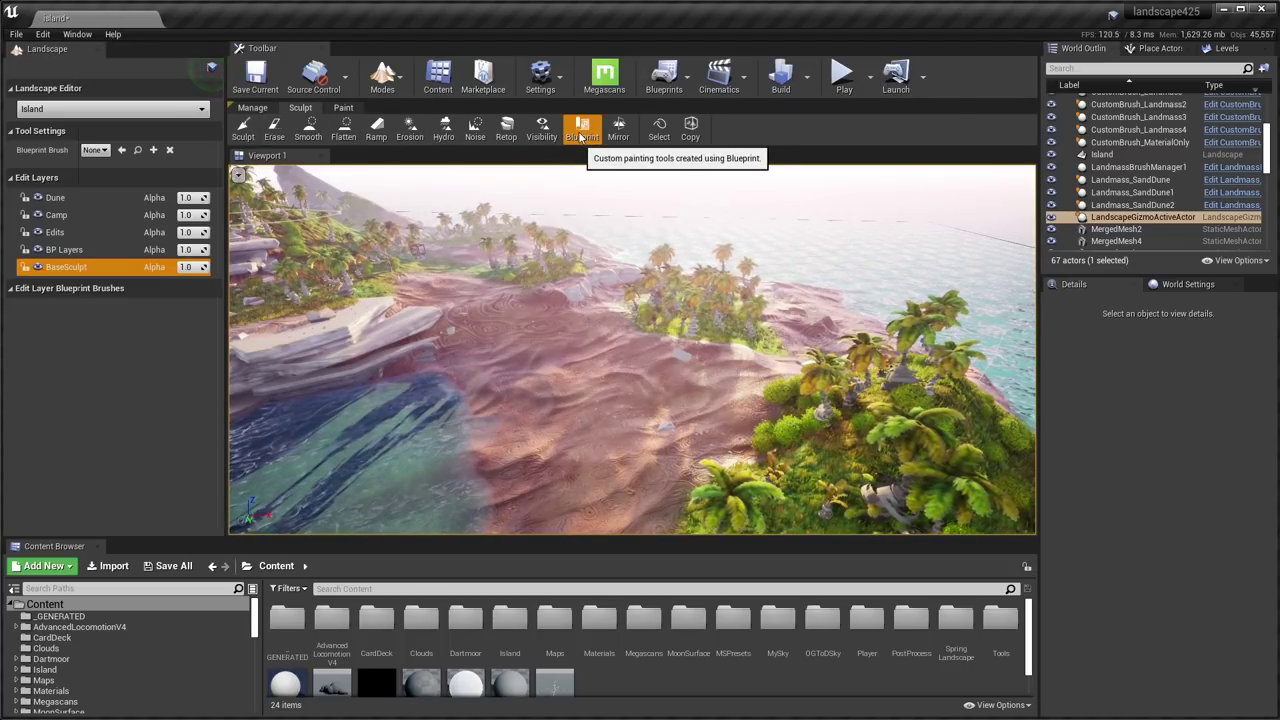
Review the Blueprint brushes held by the BP Layers, Edits, Camp and Dune edit layers.
left_click(64, 254)
left_click(60, 235)
left_click(65, 218)
key("Up")
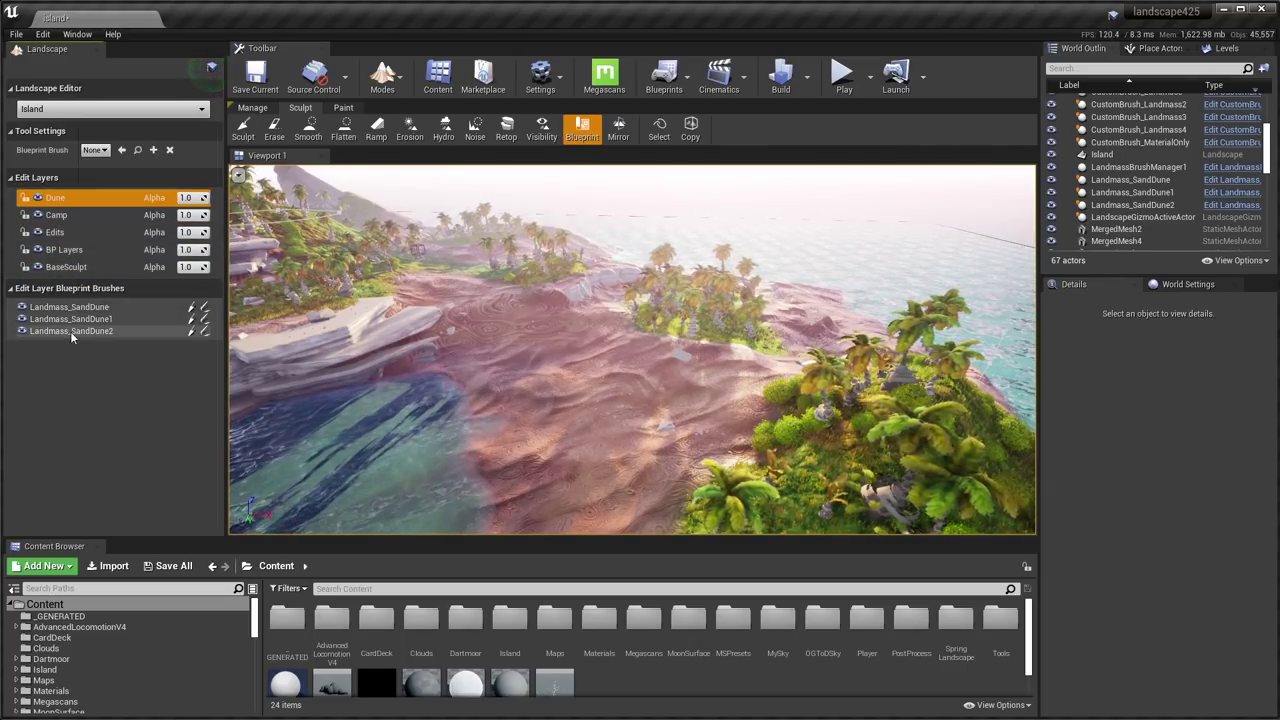
key("Down")
key("Down")
key("Down")
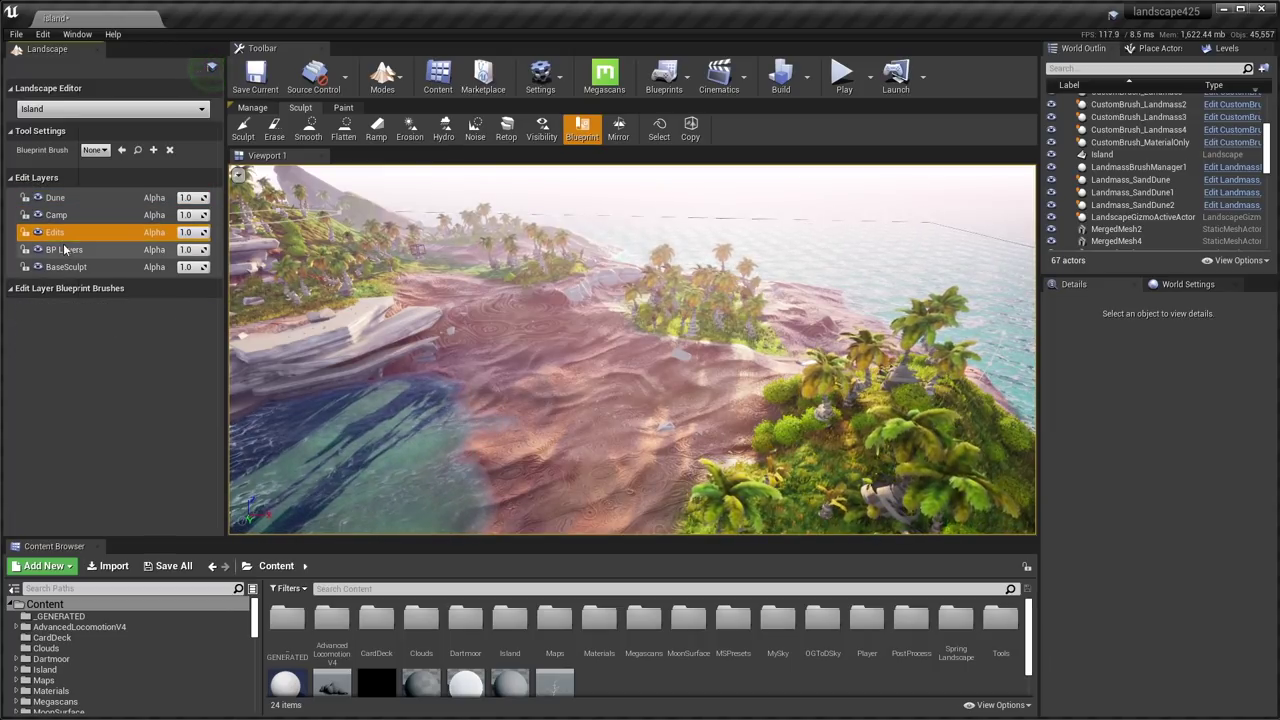
Go through the custom Landmass brushes on the BP Layers edit layer and frame CustomBrush_Landmass4 in the viewport.
left_click(108, 309)
left_click(108, 320)
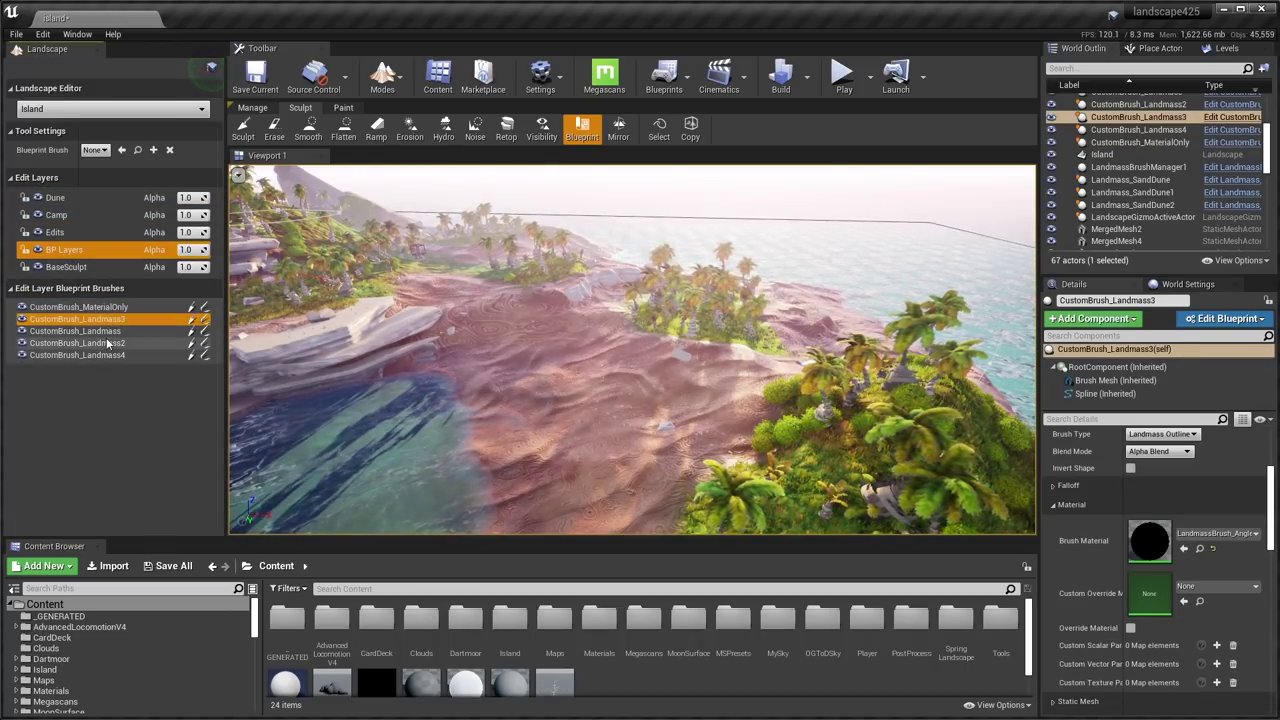
left_click(106, 333)
left_click(103, 355)
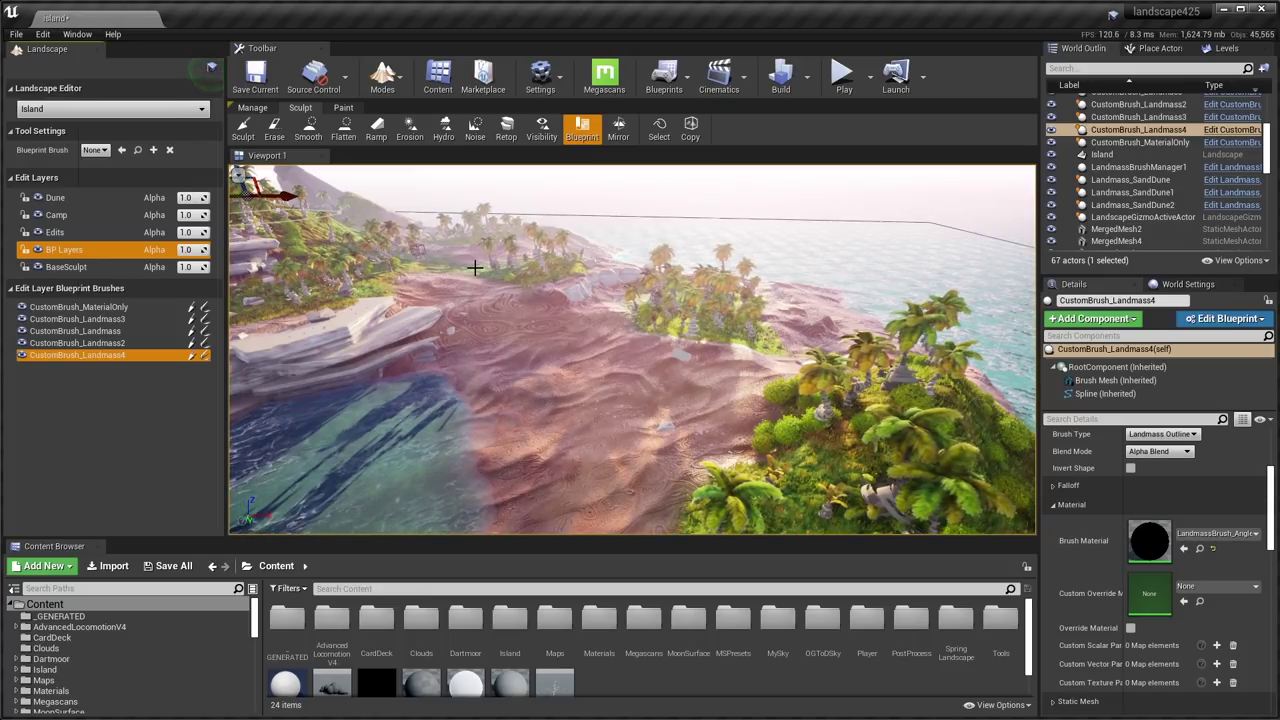
key("f")
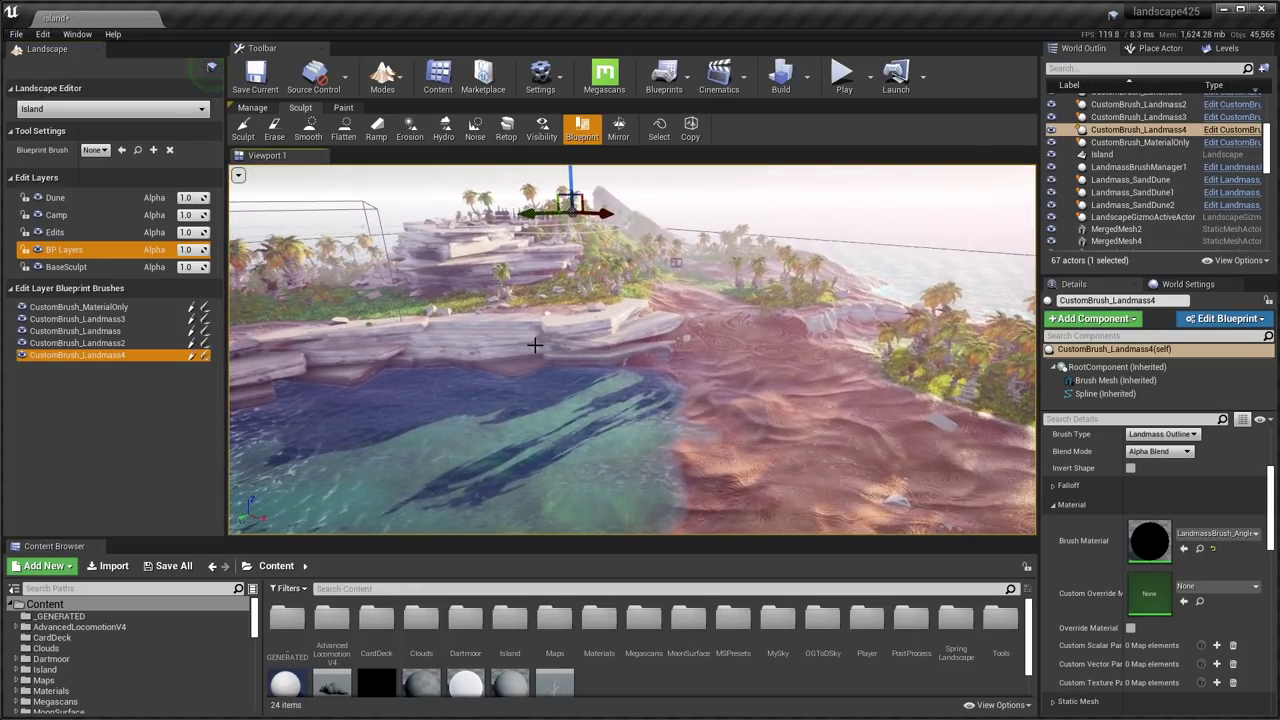
Move the CustomBrush_MaterialOnly brush a short distance across the sandy shore.
left_click(78, 307)
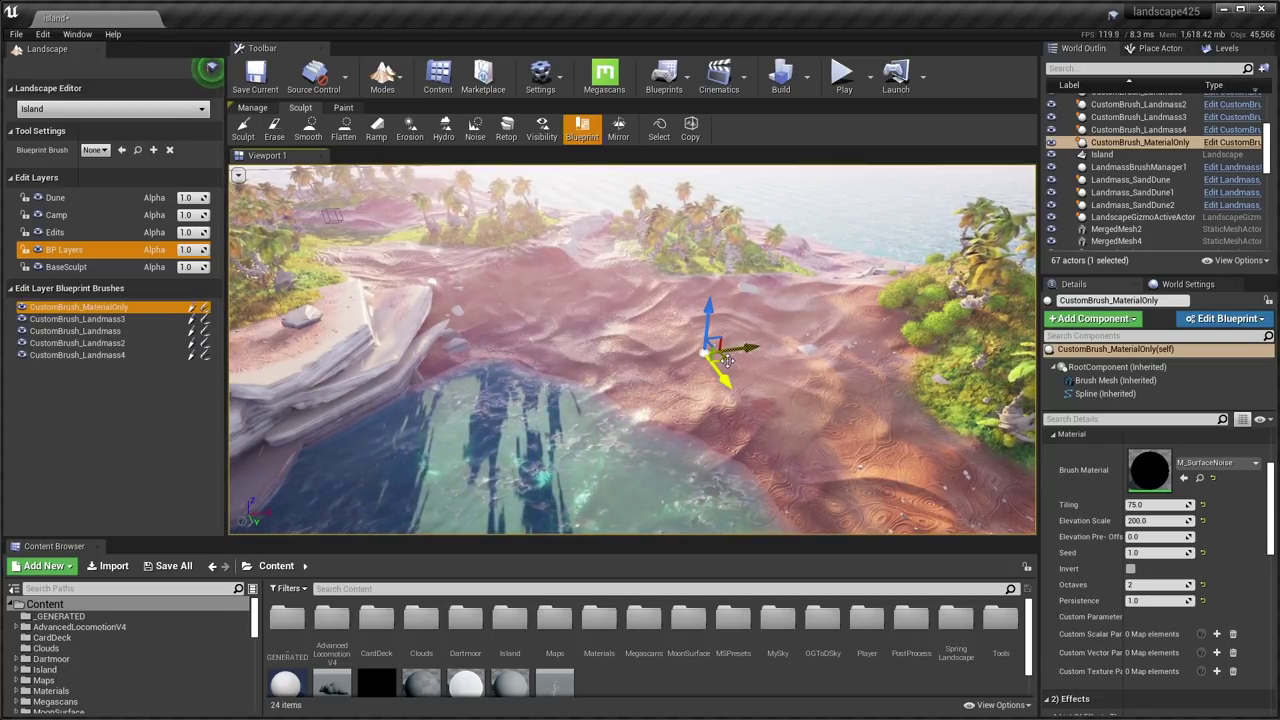
mouse_move(730, 370)
left_mouse_down()
mouse_move(700, 378)
mouse_move(704, 362)
left_mouse_up()
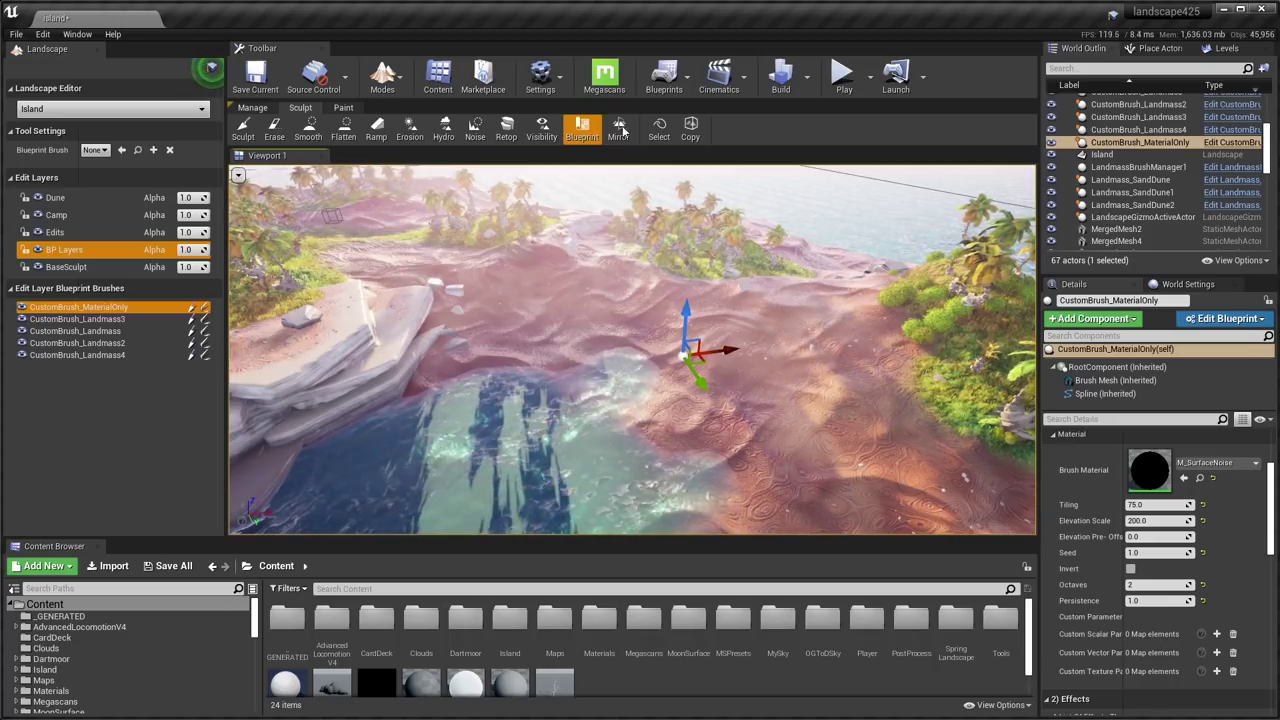
Create a new landscape edit layer above Dune and name it Example.
left_click(67, 204)
right_click(61, 202)
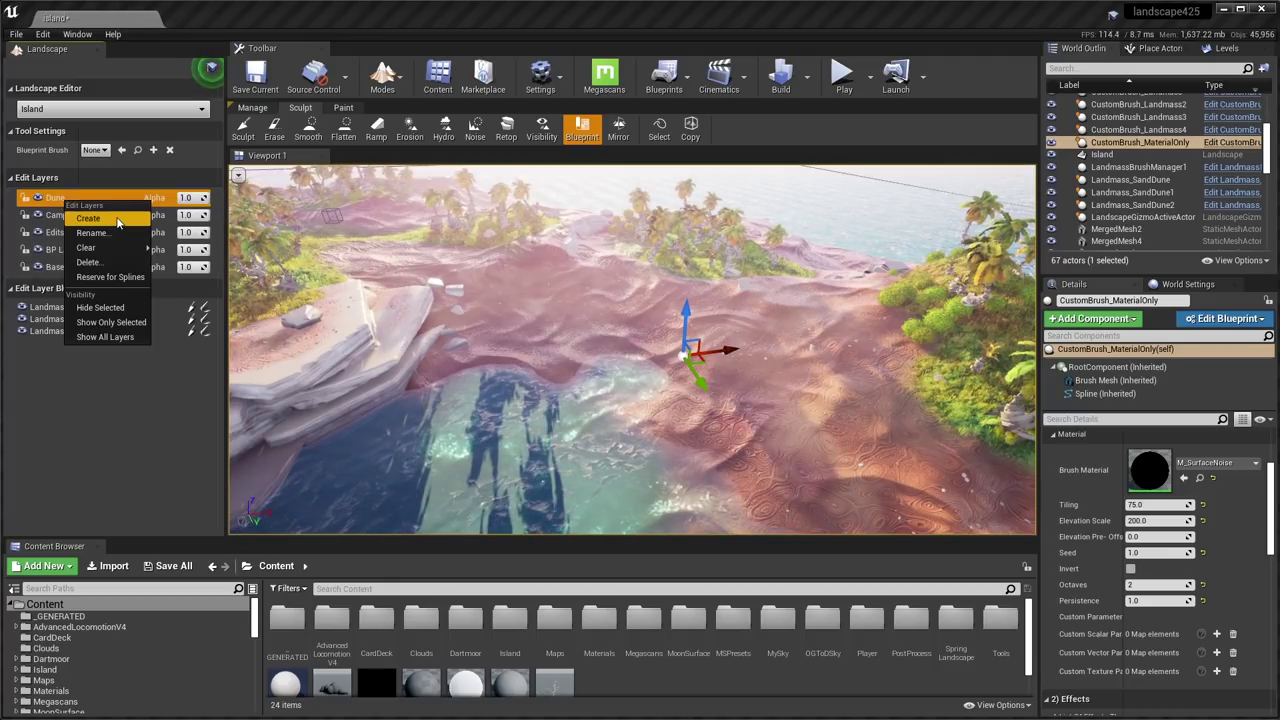
left_click(117, 221)
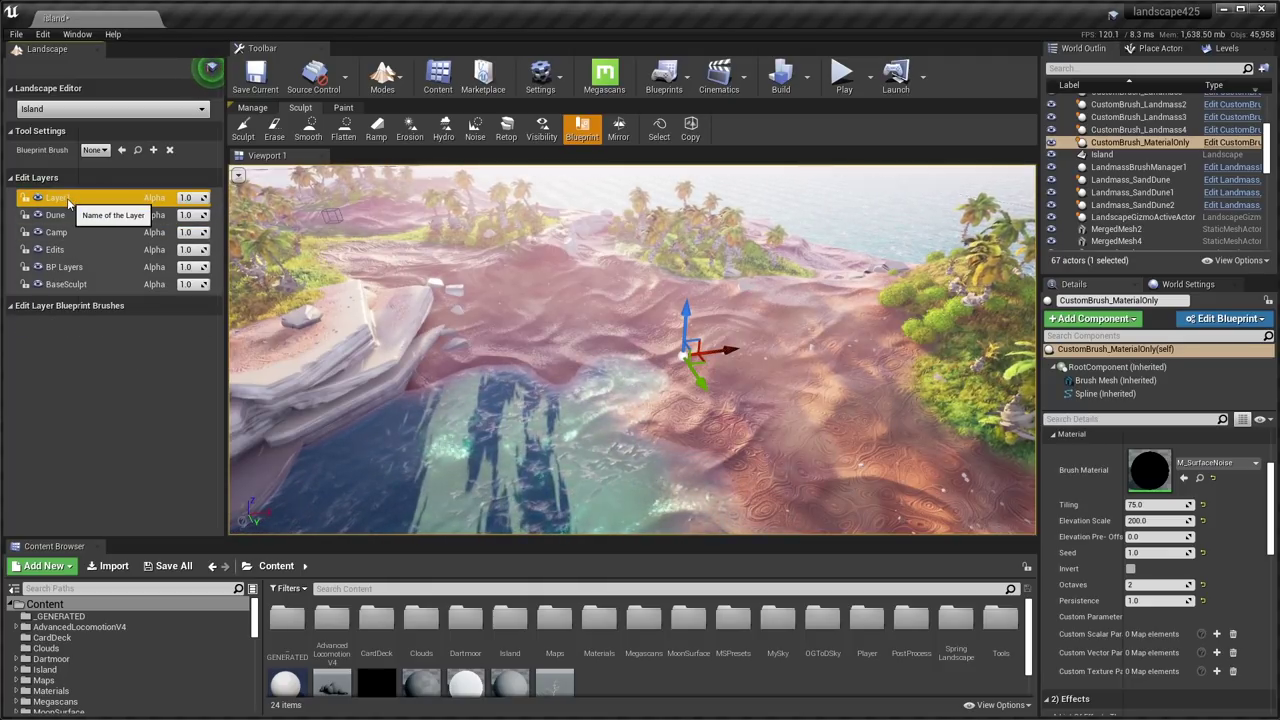
double_click(67, 198)
type("Example")
Place a Landmass_MaterialSimple Blueprint brush on the Example layer, on the sand beside the rock ledge.
left_click(95, 150)
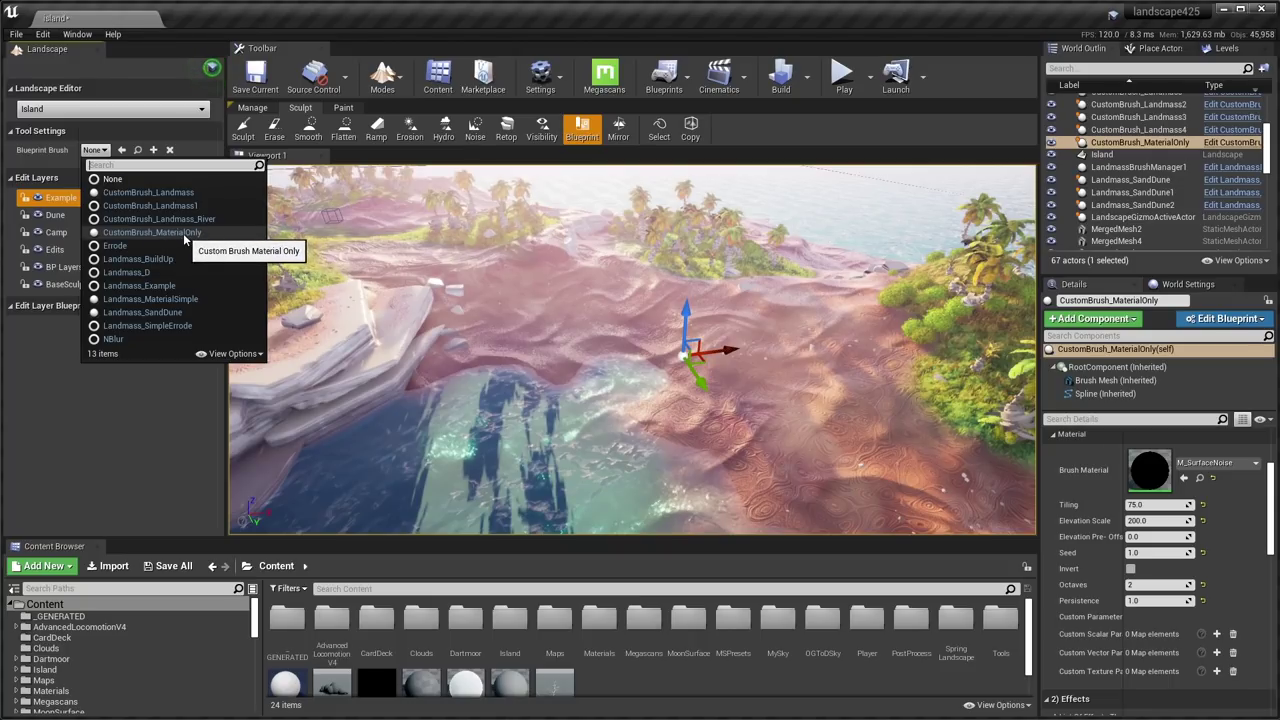
left_click(158, 299)
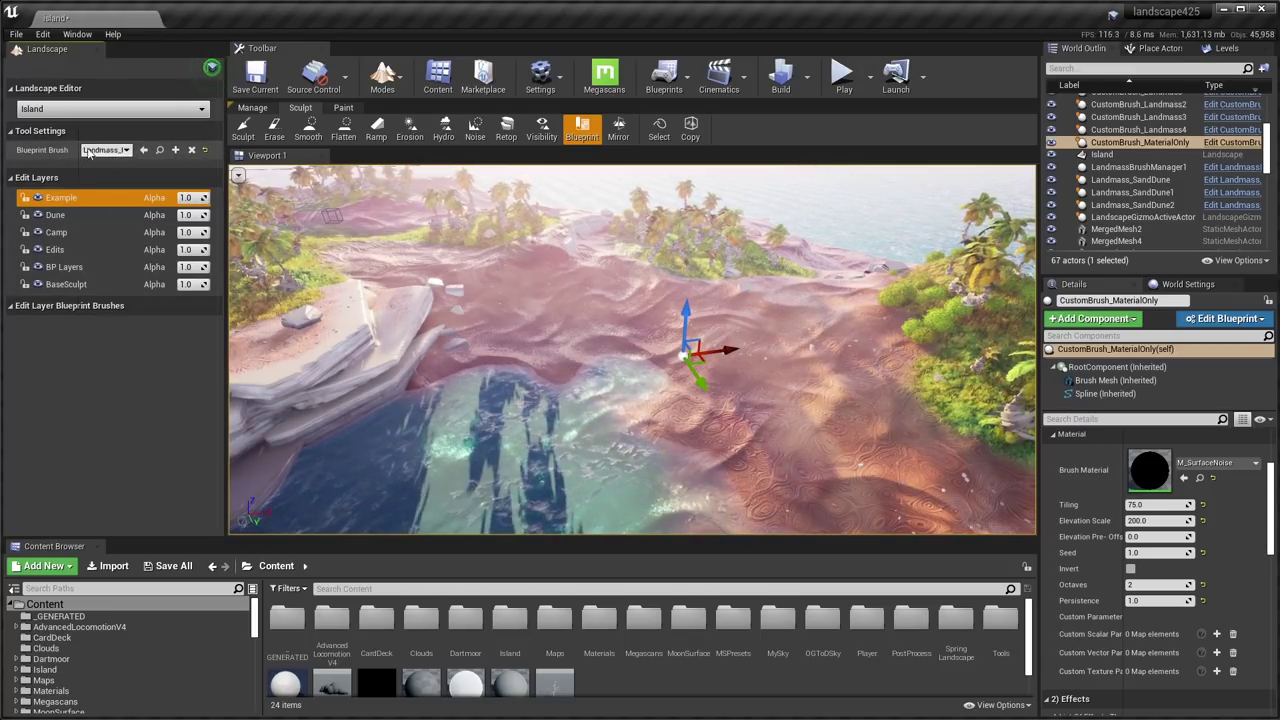
left_click(566, 316)
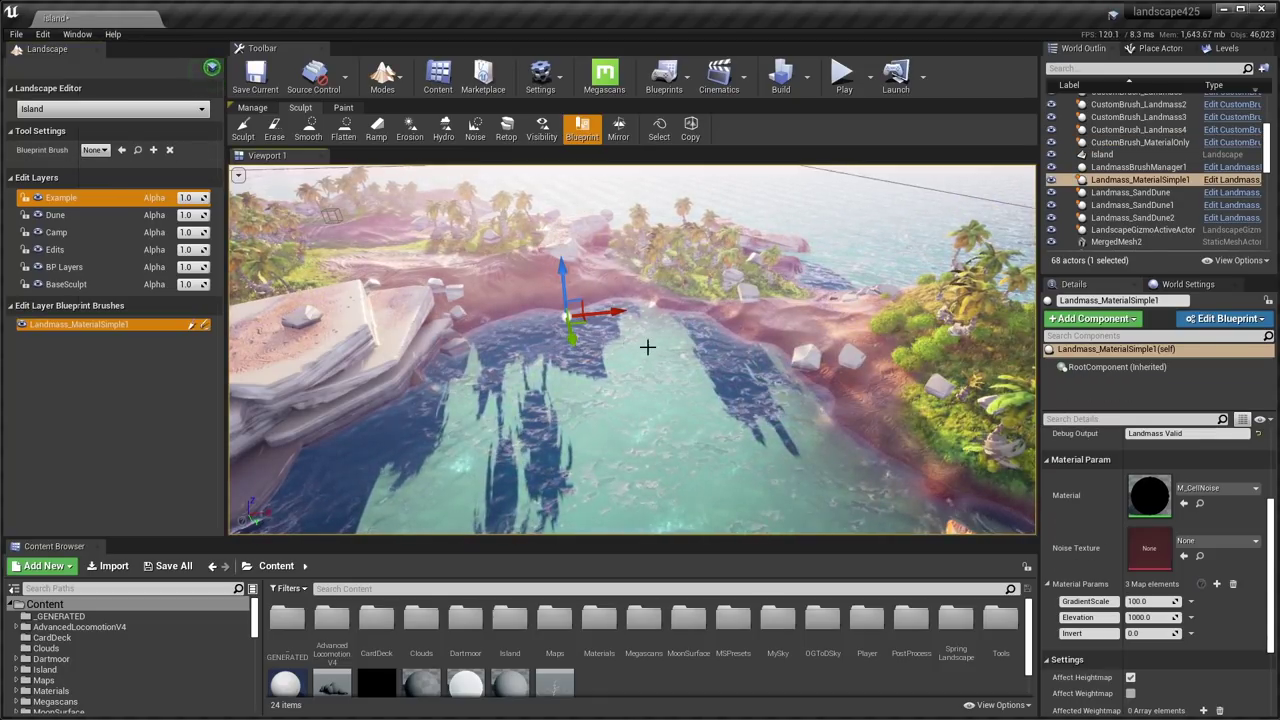
scroll(1171, 498, "up", 4)
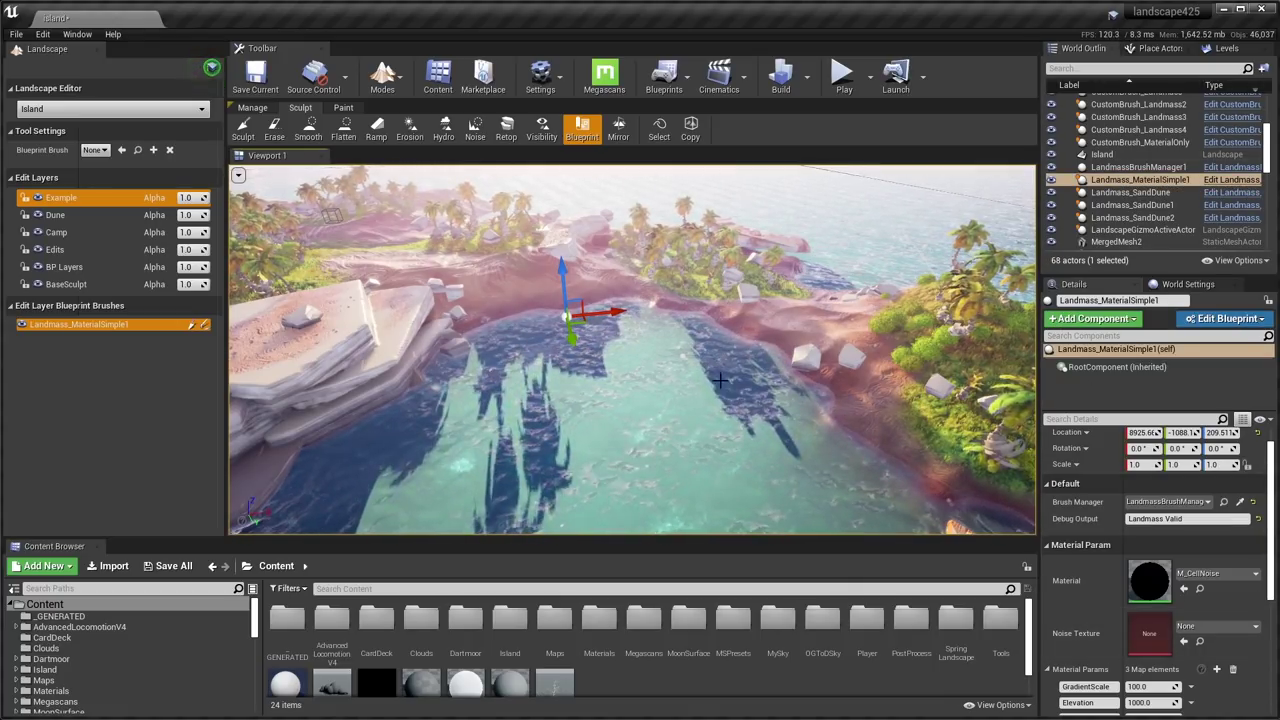
right_click_drag(651, 360, 673, 397)
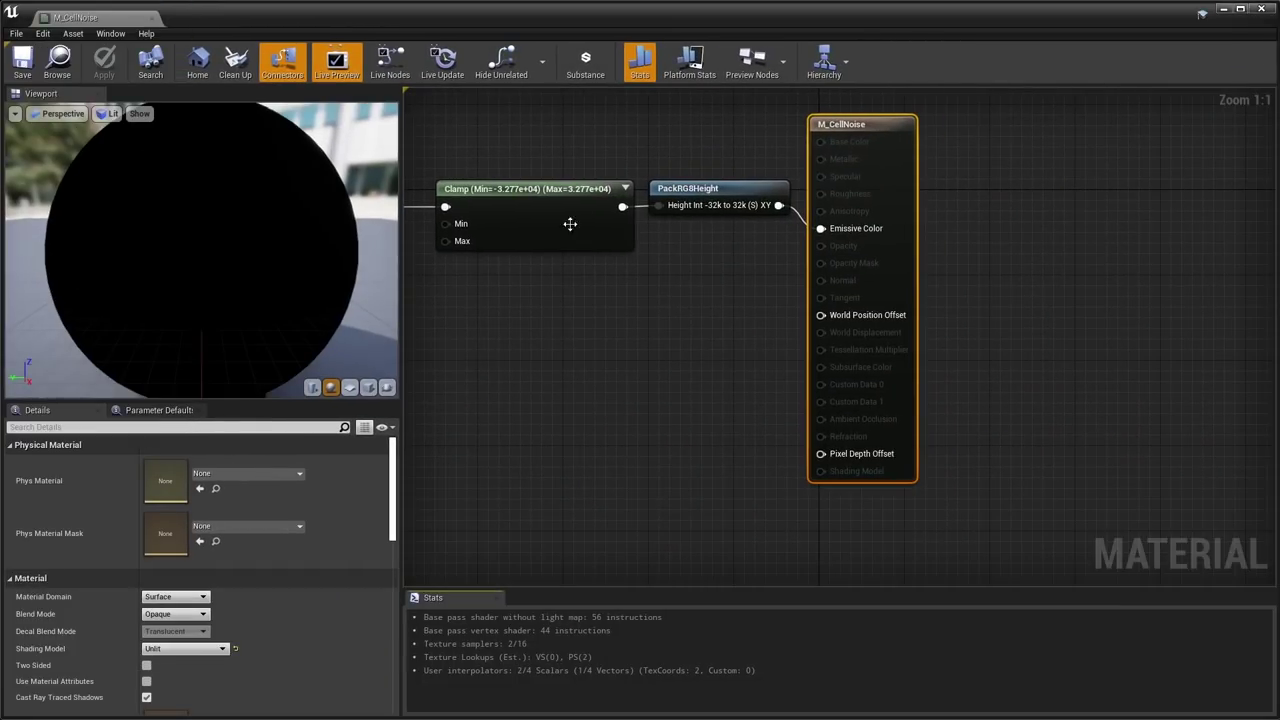
Examine the M_CellNoise material graph around the NoiseTexture, GradientScale, Invert and Elevation nodes.
scroll(665, 330, "down", 5)
scroll(665, 330, "up", 5)
left_click(800, 360)
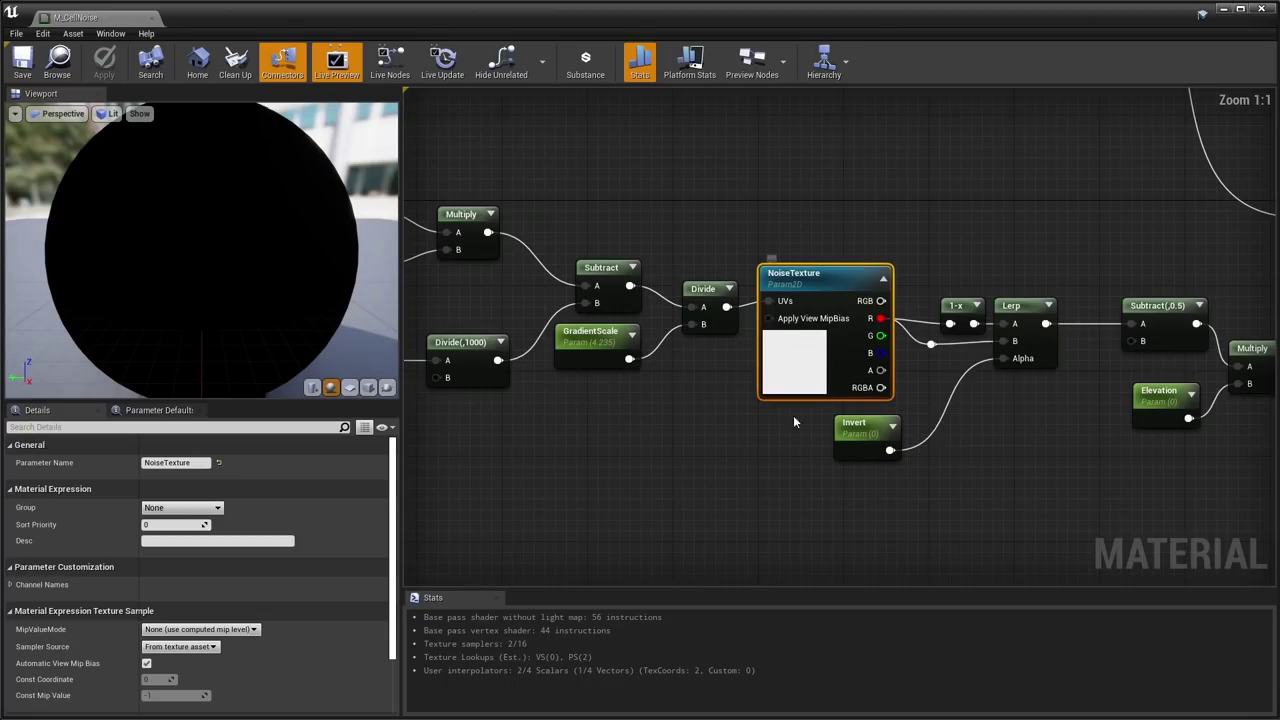
scroll(829, 332, "down", 5)
right_click_drag(861, 249, 613, 234)
scroll(712, 308, "up", 4)
Move the texture sample, Mask (R G) and UnpackRG8Height nodes together, closer to the noise branch and Add node.
mouse_move(517, 111)
right_mouse_down()
mouse_move(582, 240)
mouse_move(517, 124)
right_mouse_up()
left_click_drag(517, 124, 882, 308)
left_click_drag(528, 274, 621, 449)
right_click_drag(1149, 493, 975, 347)
scroll(1040, 415, "down", 2)
right_click_drag(1040, 415, 840, 381)
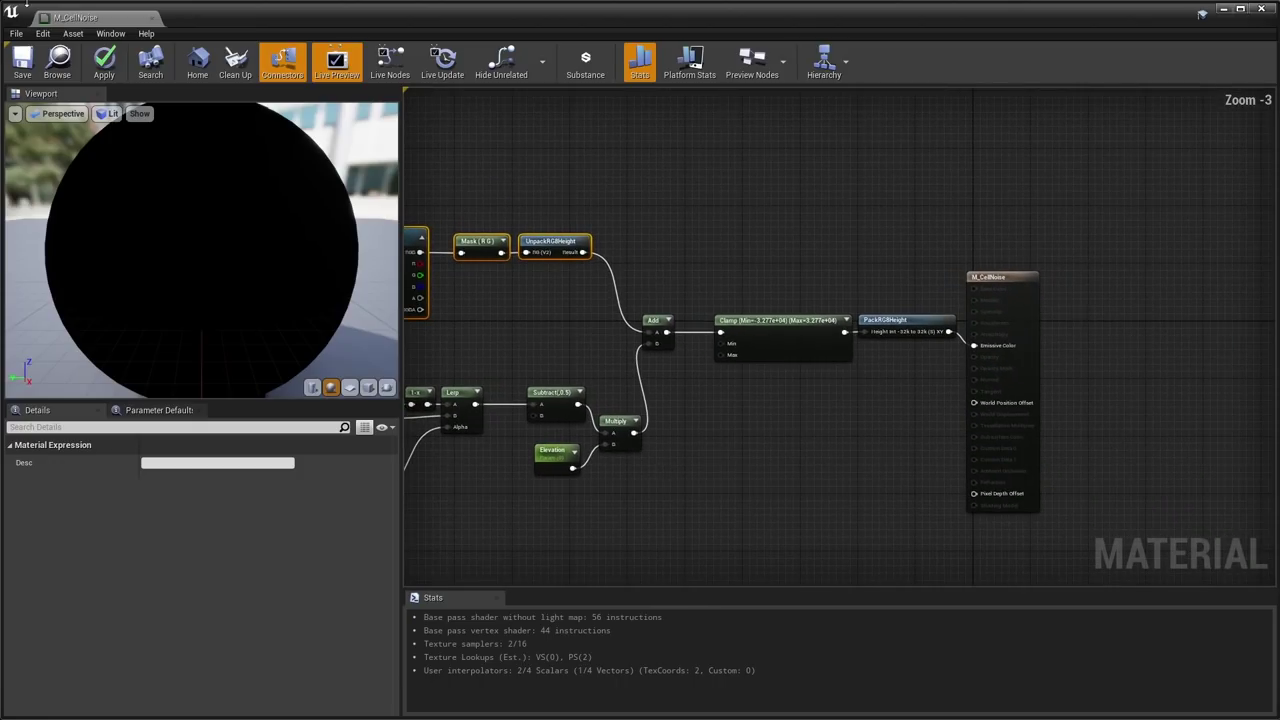
Close the M_CellNoise material and assign the SandH2 texture as the Landmass_MaterialSimple brush's Noise Texture.
left_click(153, 19)
left_click(1275, 411)
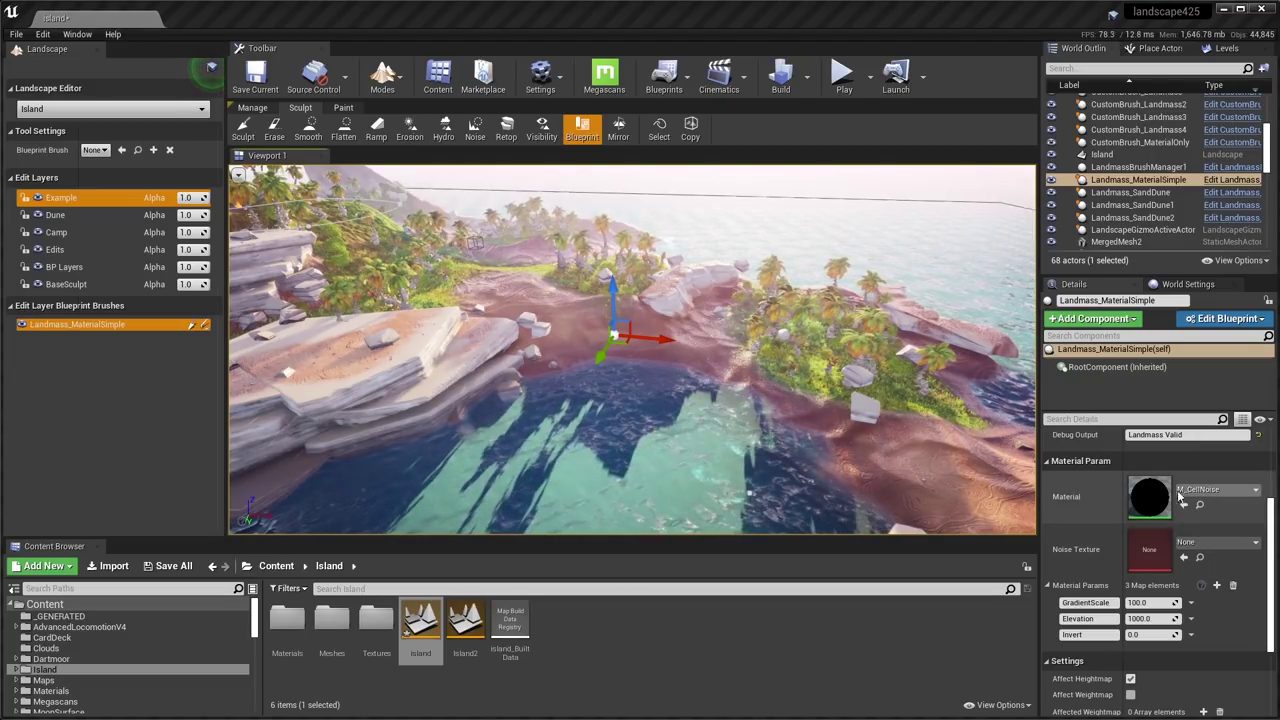
scroll(1119, 560, "down", 1)
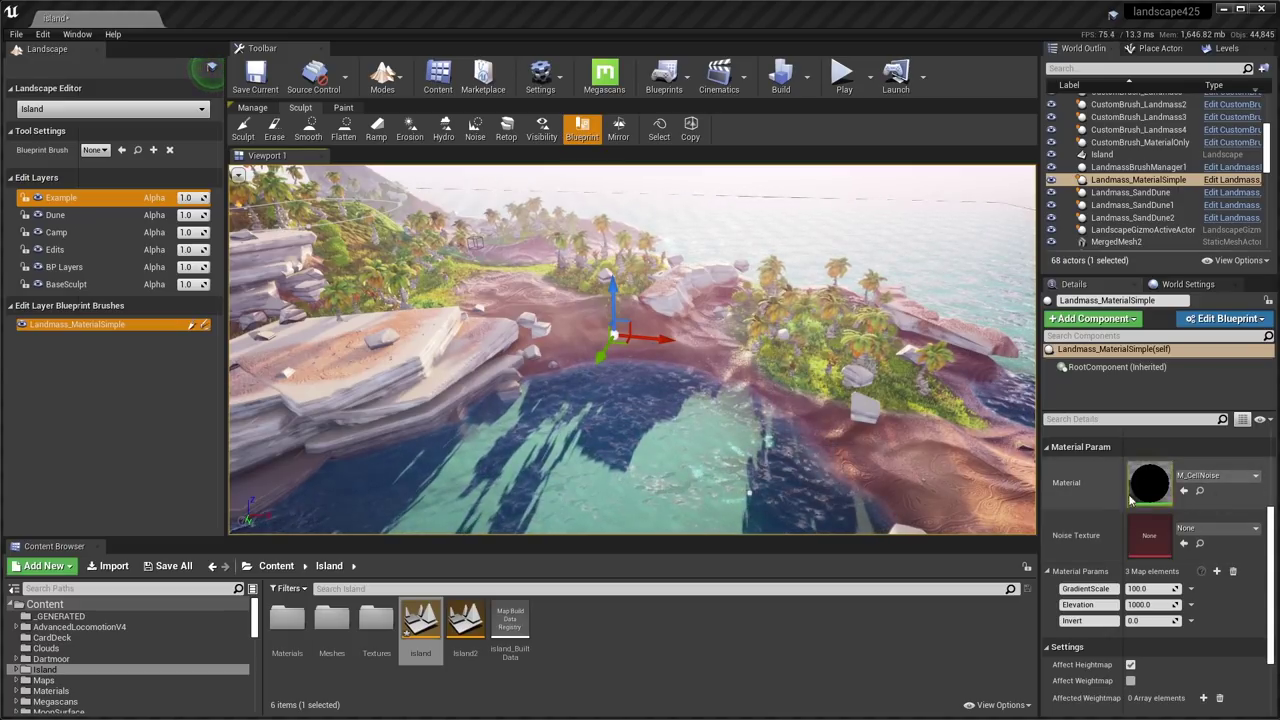
left_click(1218, 527)
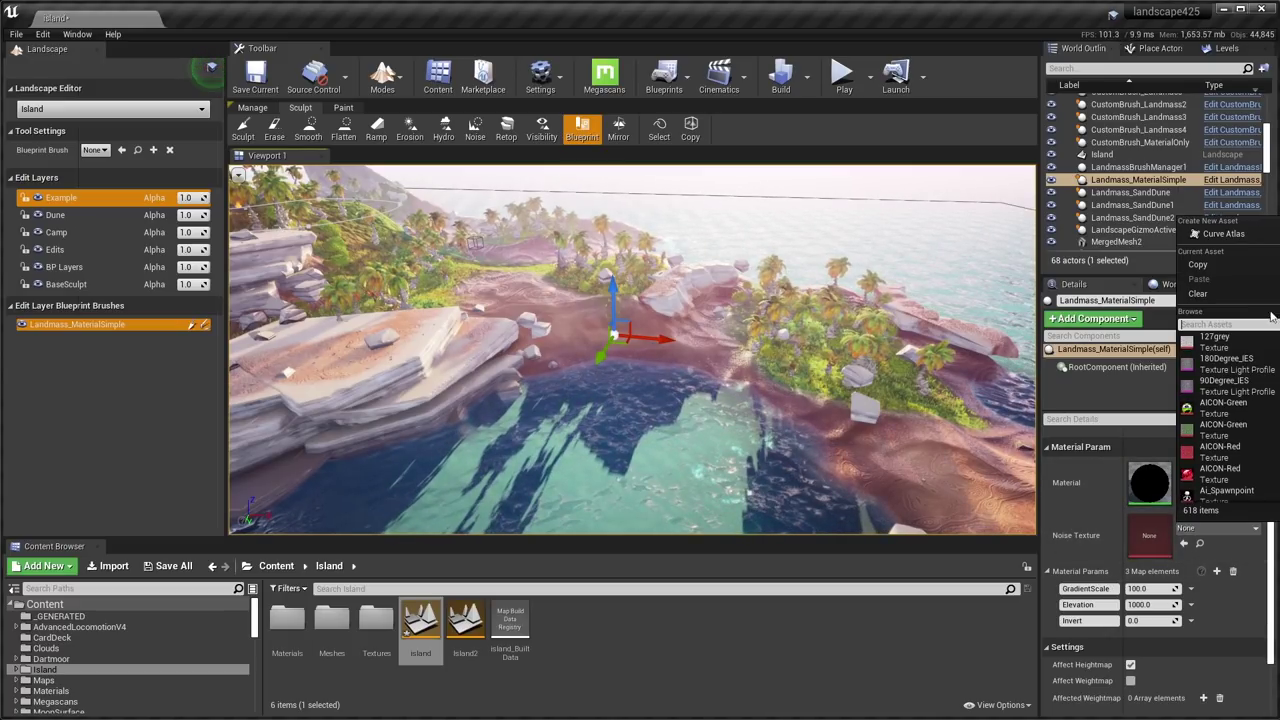
scroll(1228, 420, "down", 4)
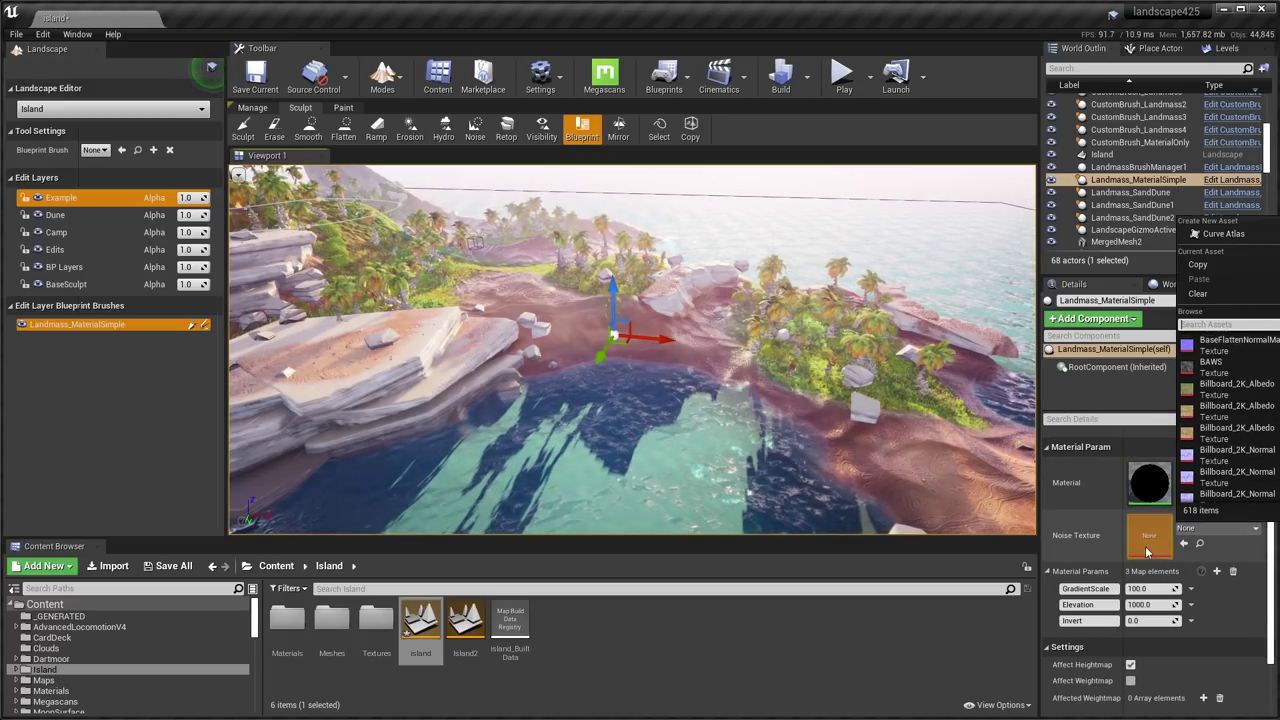
left_click(1093, 593)
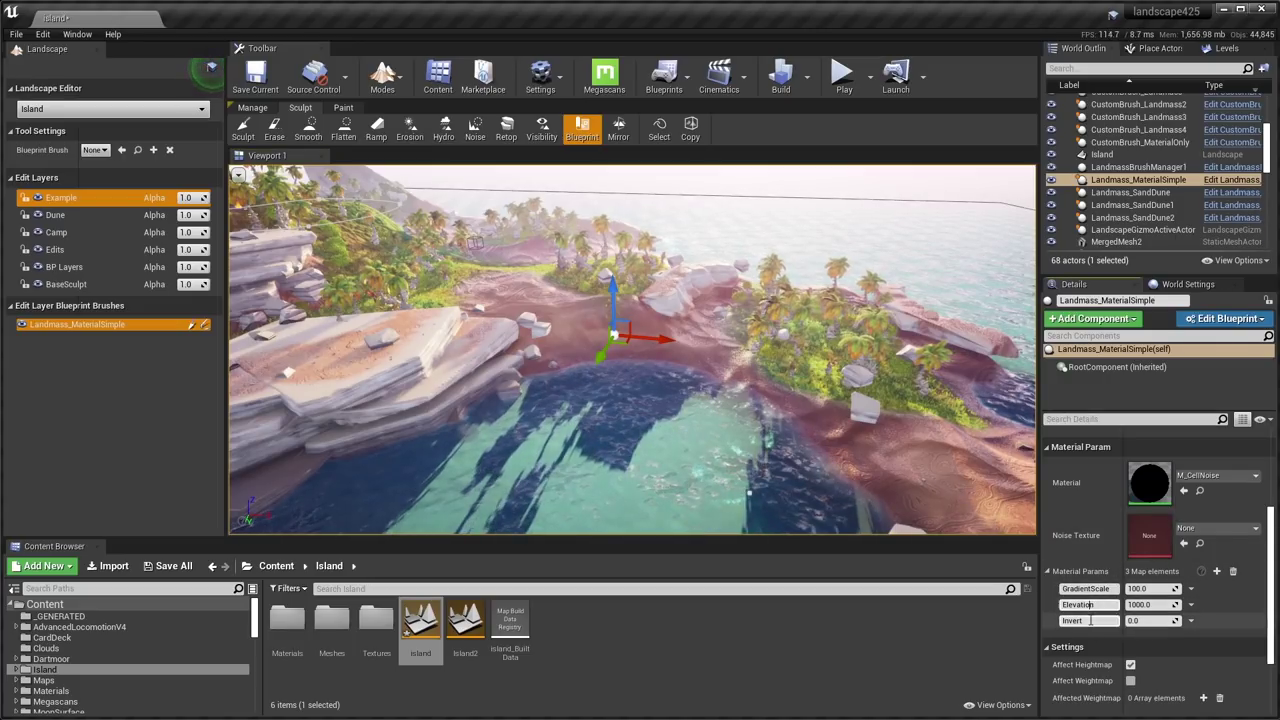
left_click(1208, 528)
scroll(1228, 420, "down", 15)
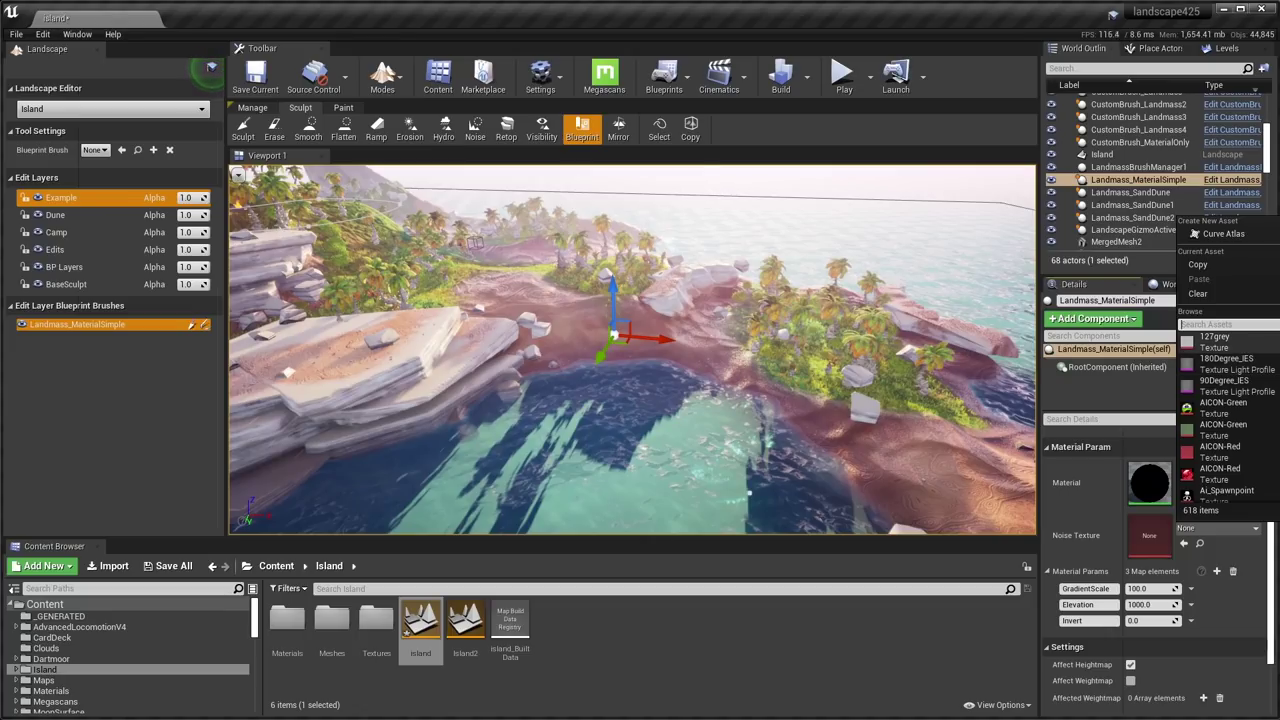
scroll(1228, 420, "down", 10)
type("Sand")
left_click(1220, 342)
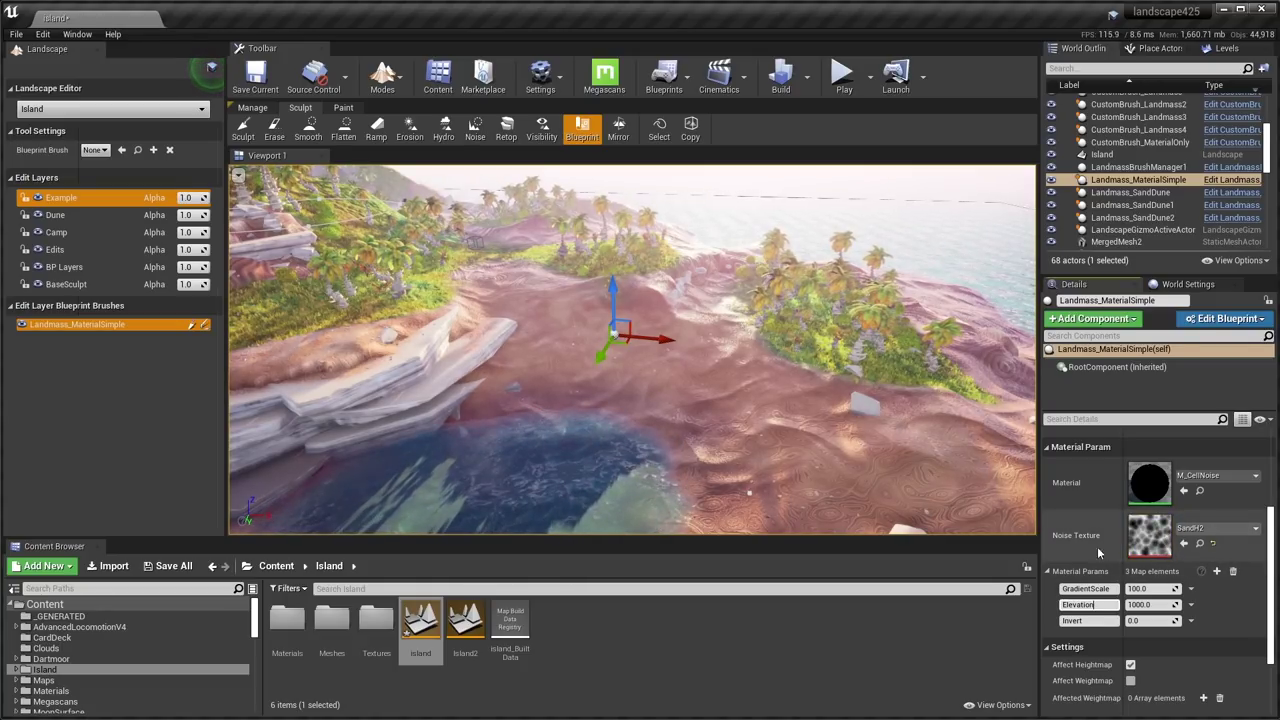
Lower the Landmass_MaterialSimple brush's GradientScale to about 4.49 and inspect the noise across the whole island.
right_click_drag(824, 384, 802, 398)
left_click_drag(1152, 589, 1066, 588)
right_click_drag(811, 477, 755, 510)
right_click_drag(462, 356, 432, 368)
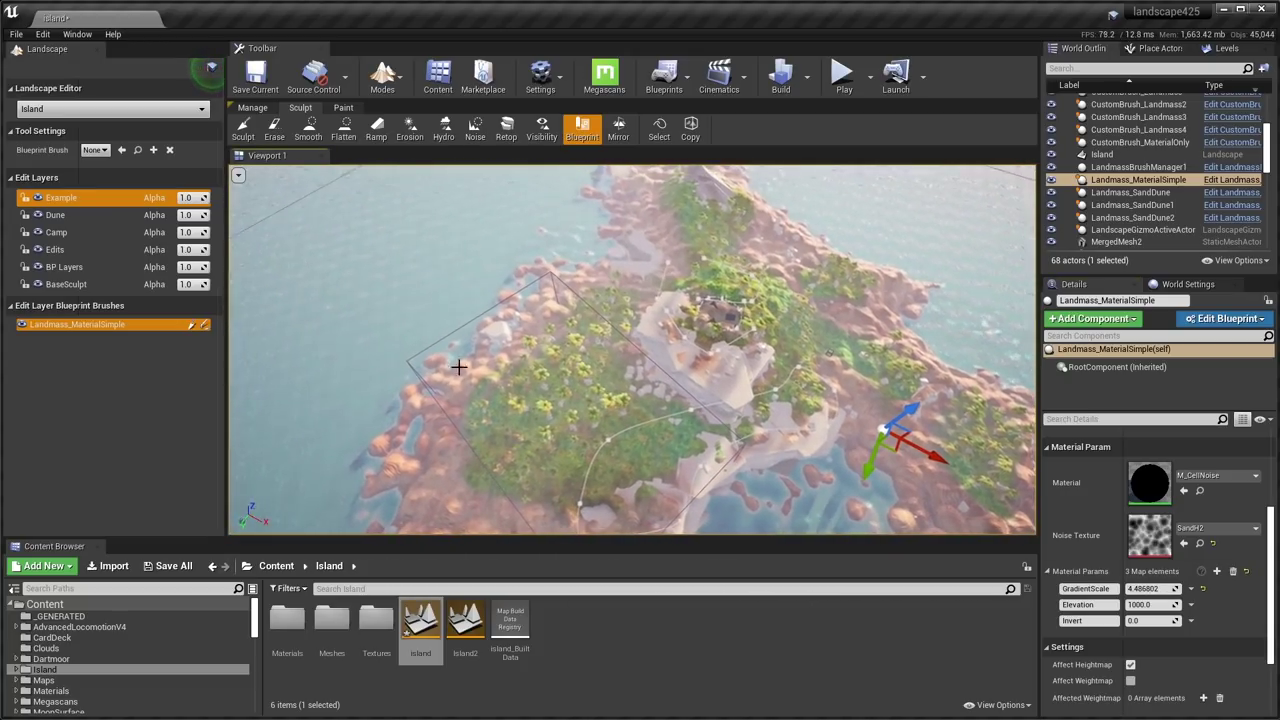
right_click_drag(855, 249, 910, 232)
right_click_drag(511, 477, 495, 465)
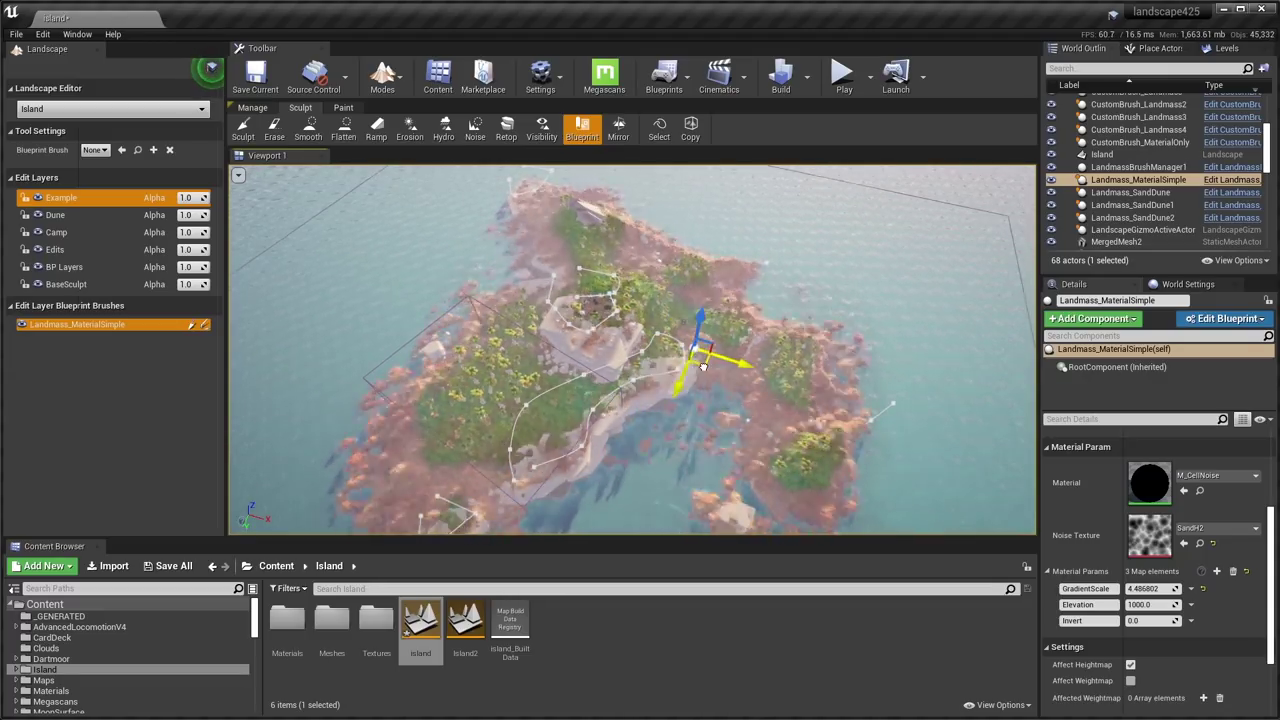
Adjust the brush's Elevation to about 390 while viewing the mounds from beach level.
mouse_move(1150, 605)
left_mouse_down()
mouse_move(1105, 605)
mouse_move(1146, 605)
left_mouse_up()
key("w")
right_click_drag(962, 531, 950, 405)
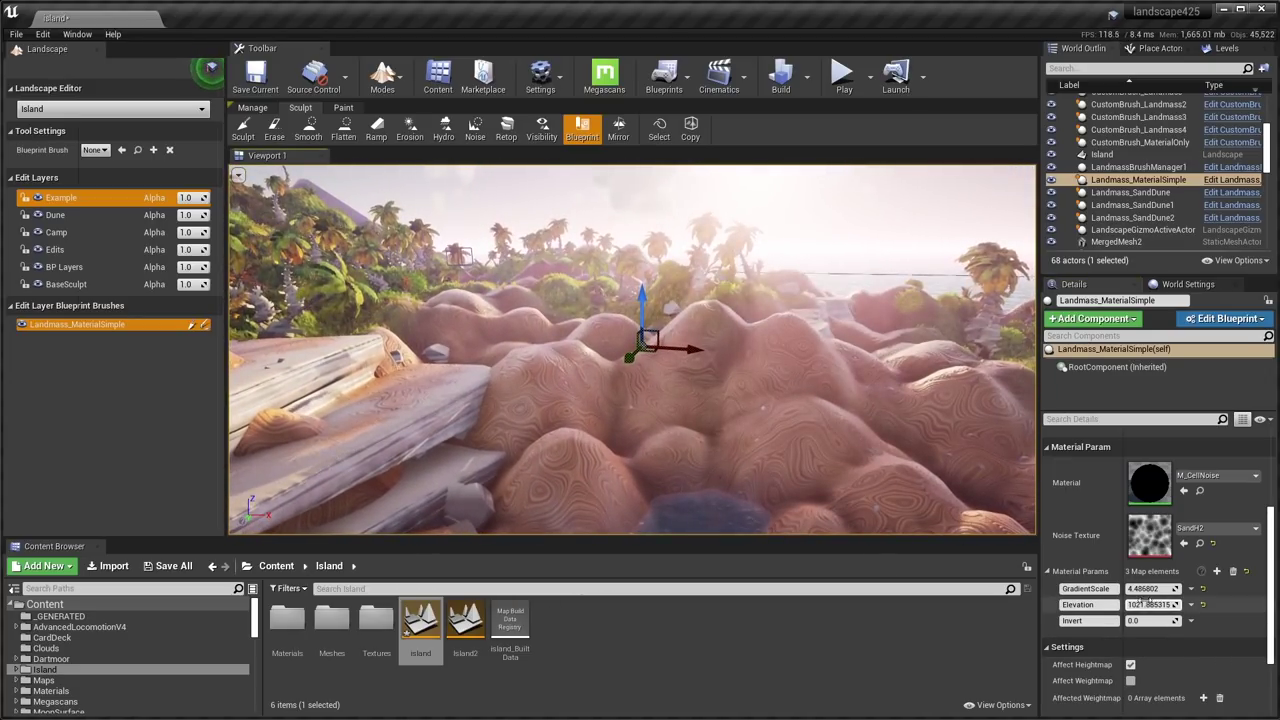
mouse_move(1150, 604)
left_mouse_down()
mouse_move(1110, 604)
mouse_move(1155, 604)
left_mouse_up()
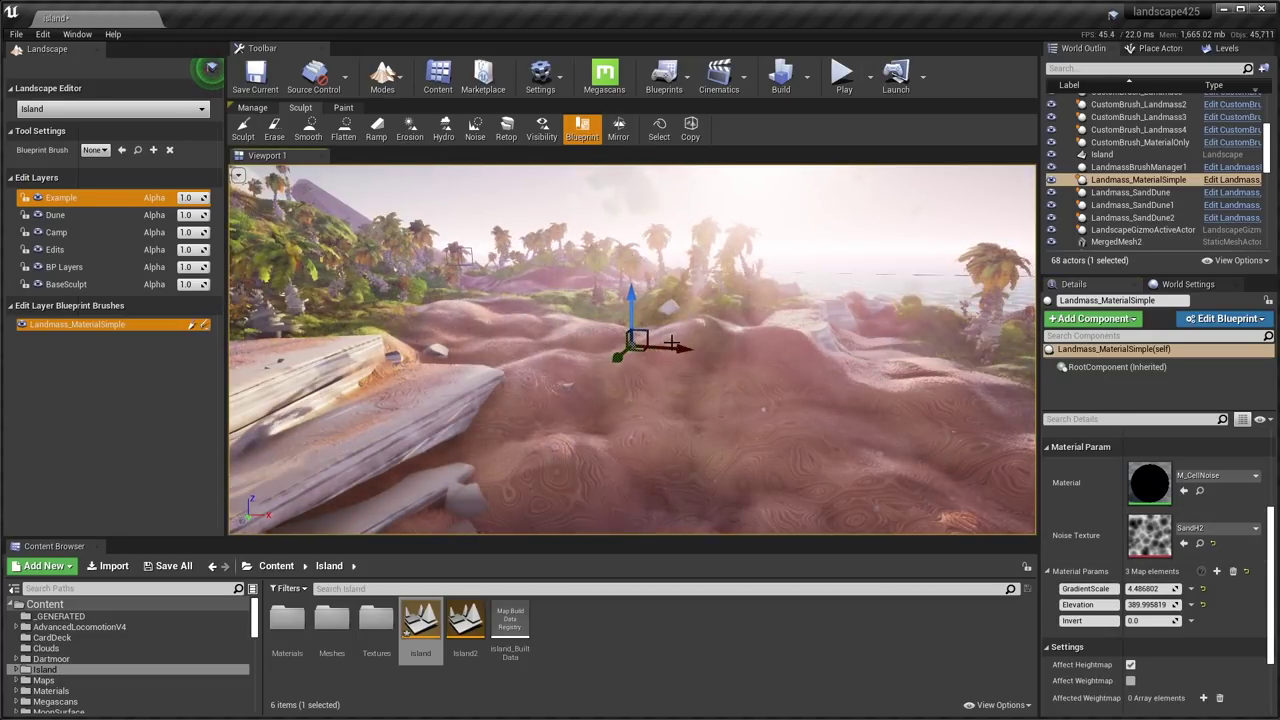
Toggle the Landmass_MaterialSimple brush's effect on the heightmap to compare the beach with and without the noise.
left_click(1139, 168)
left_click(1141, 181)
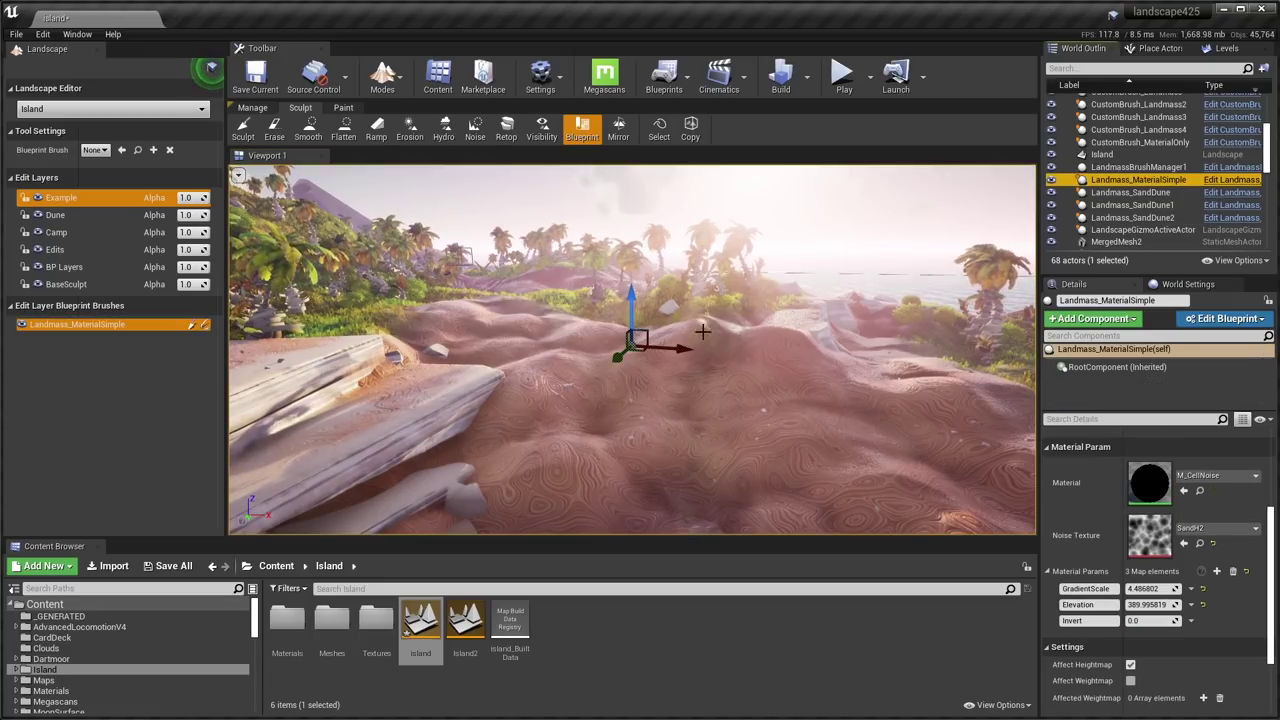
left_click(193, 326)
left_click(193, 327)
mouse_move(735, 424)
left_mouse_down("alt")
mouse_move(730, 465)
mouse_move(660, 480)
mouse_move(735, 424)
left_mouse_up("alt")
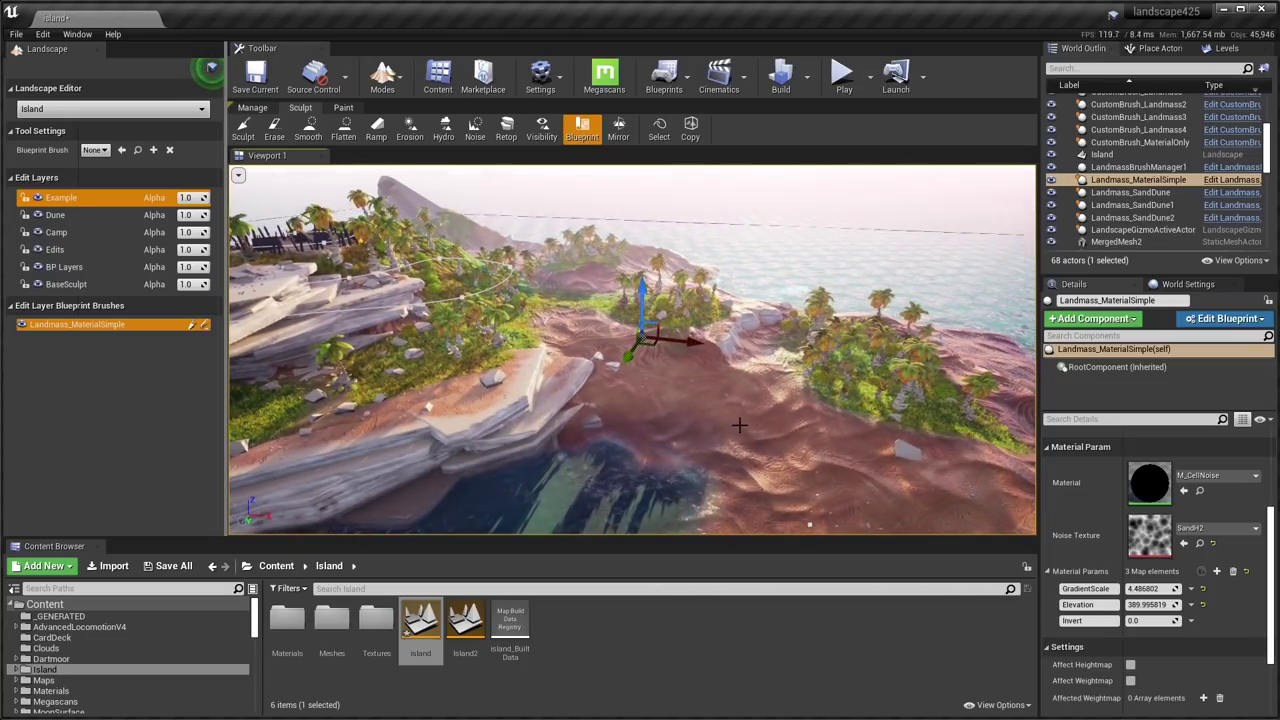
key("w")
right_click_drag(735, 424, 685, 395)
left_click_drag(735, 468, 741, 426, "alt")
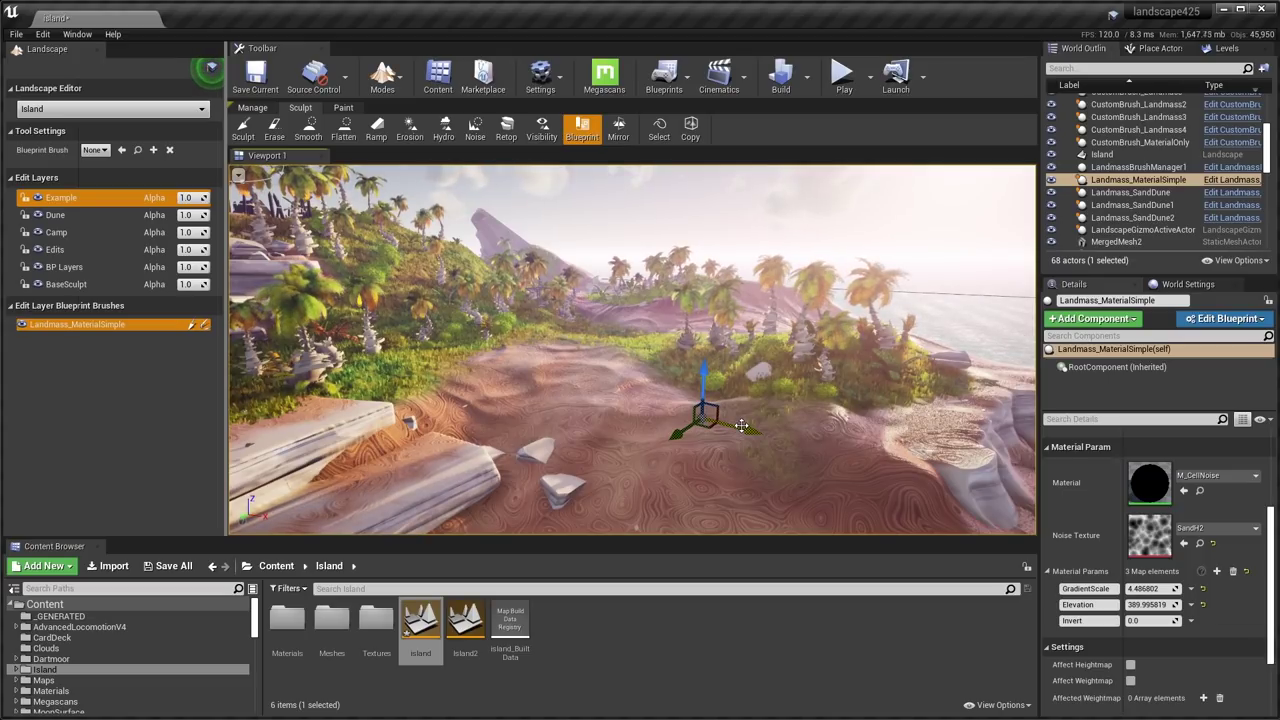
left_click_drag(741, 427, 753, 432)
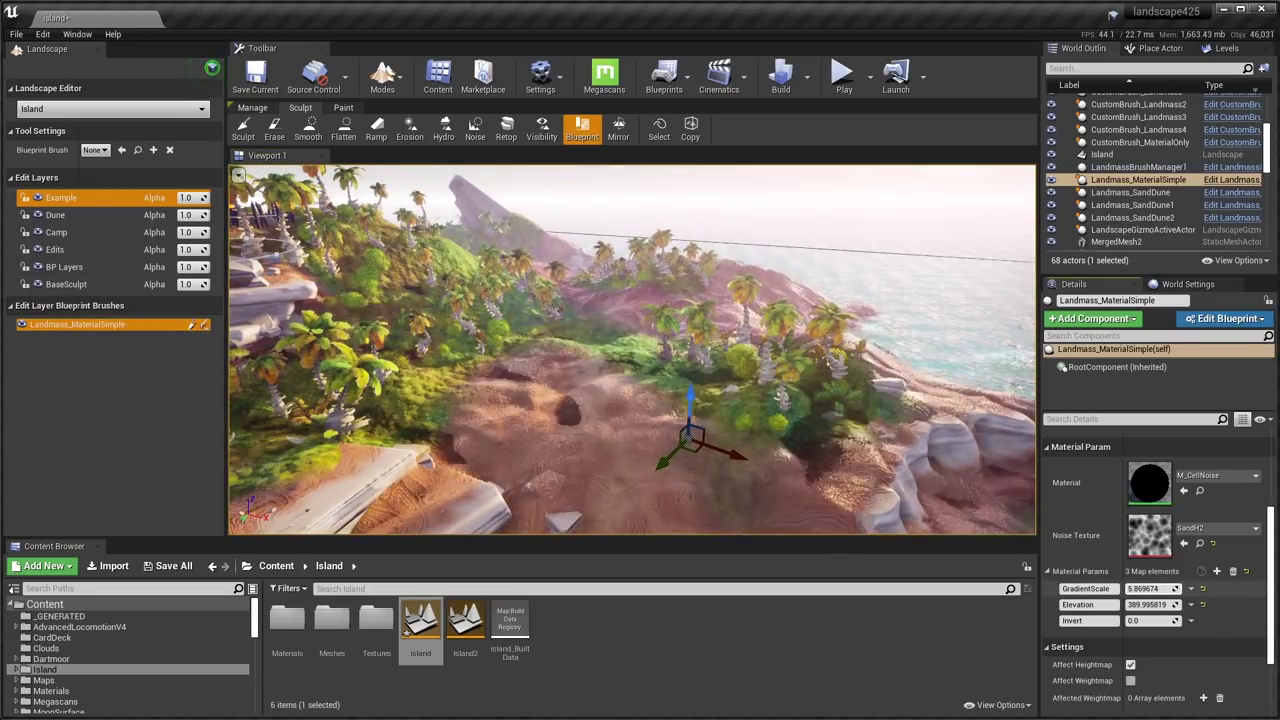
Set the brush's Invert parameter to 1 and its GradientScale to about 3.7.
left_click_drag(1148, 589, 1128, 589)
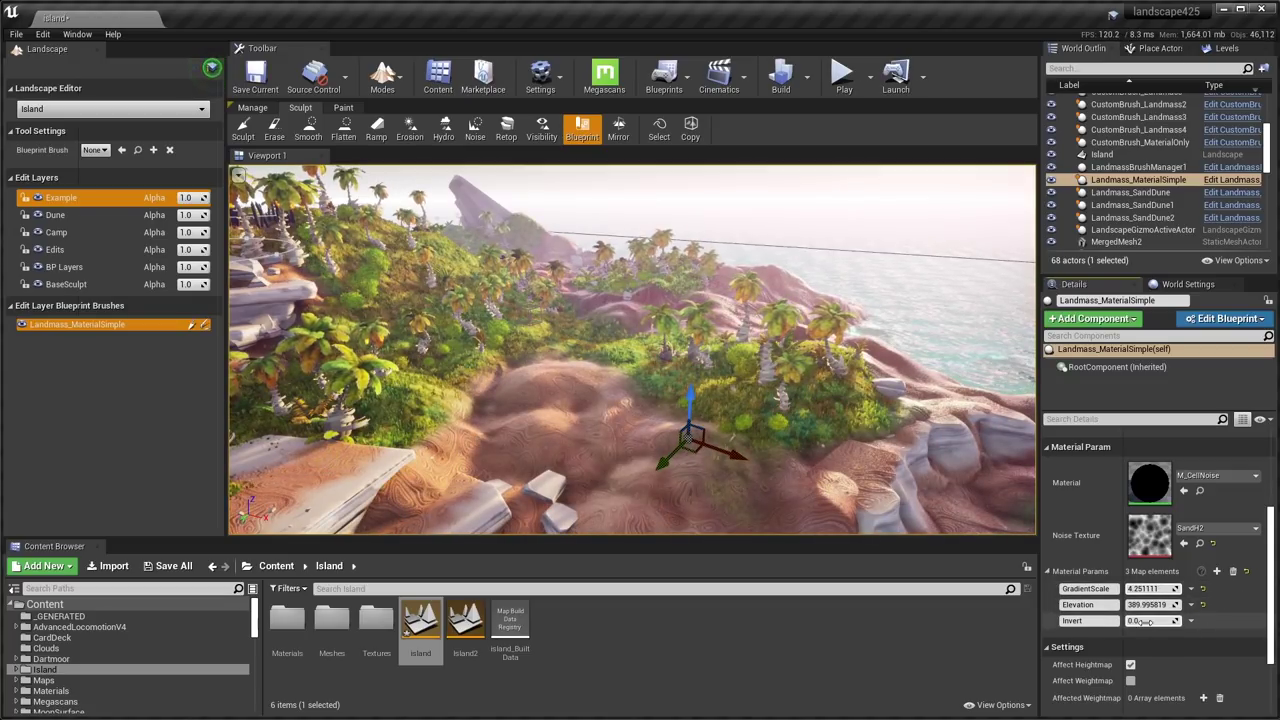
left_click(1140, 620)
type("1")
key("Return")
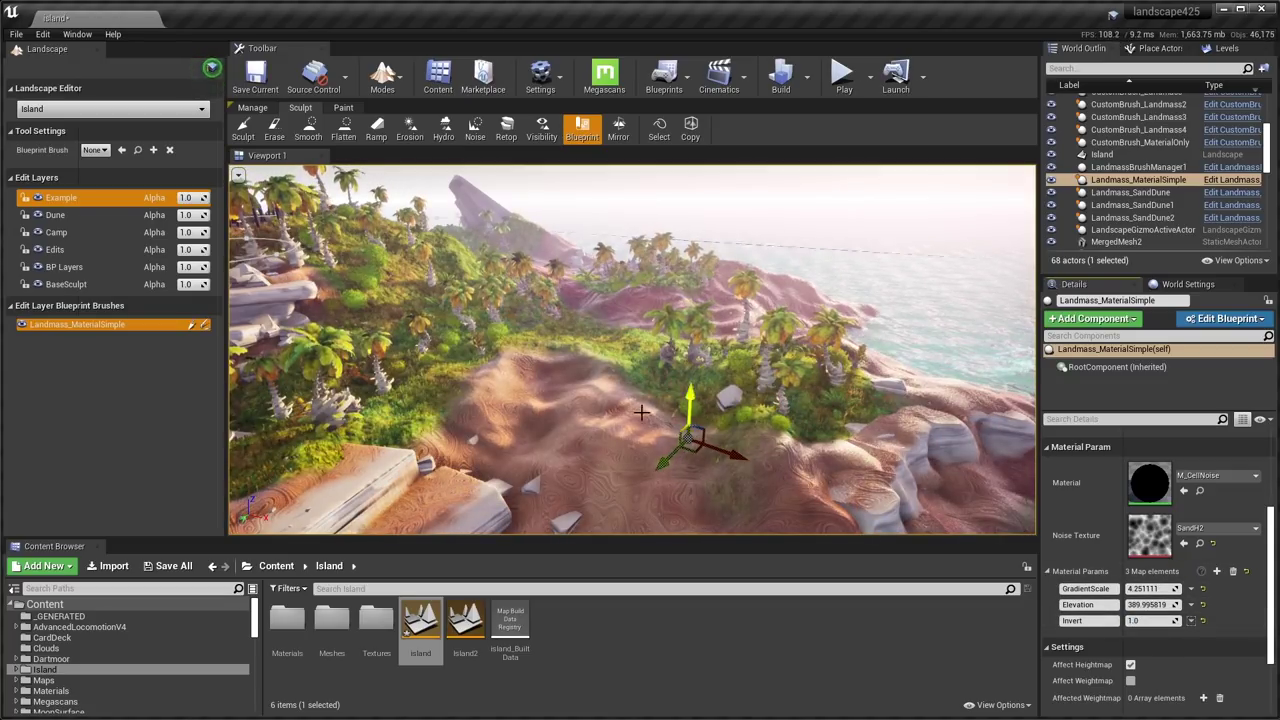
right_click_drag(636, 408, 636, 408)
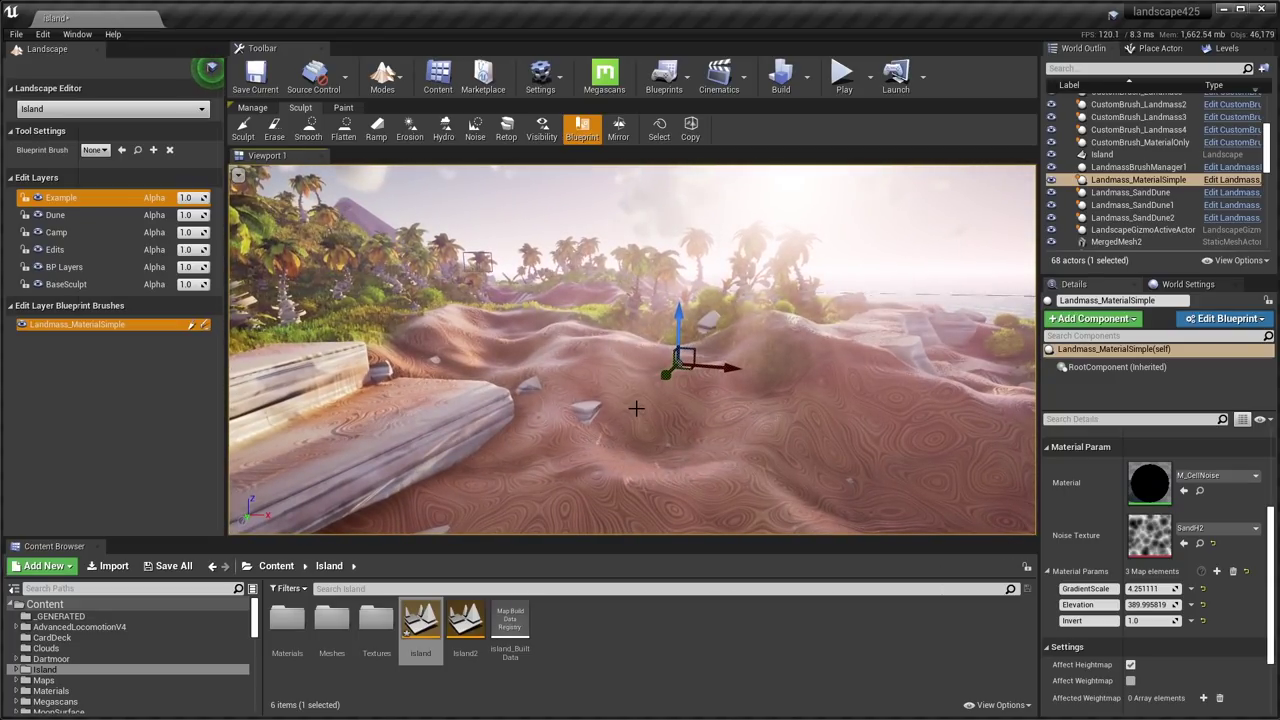
right_click_drag(636, 408, 636, 408)
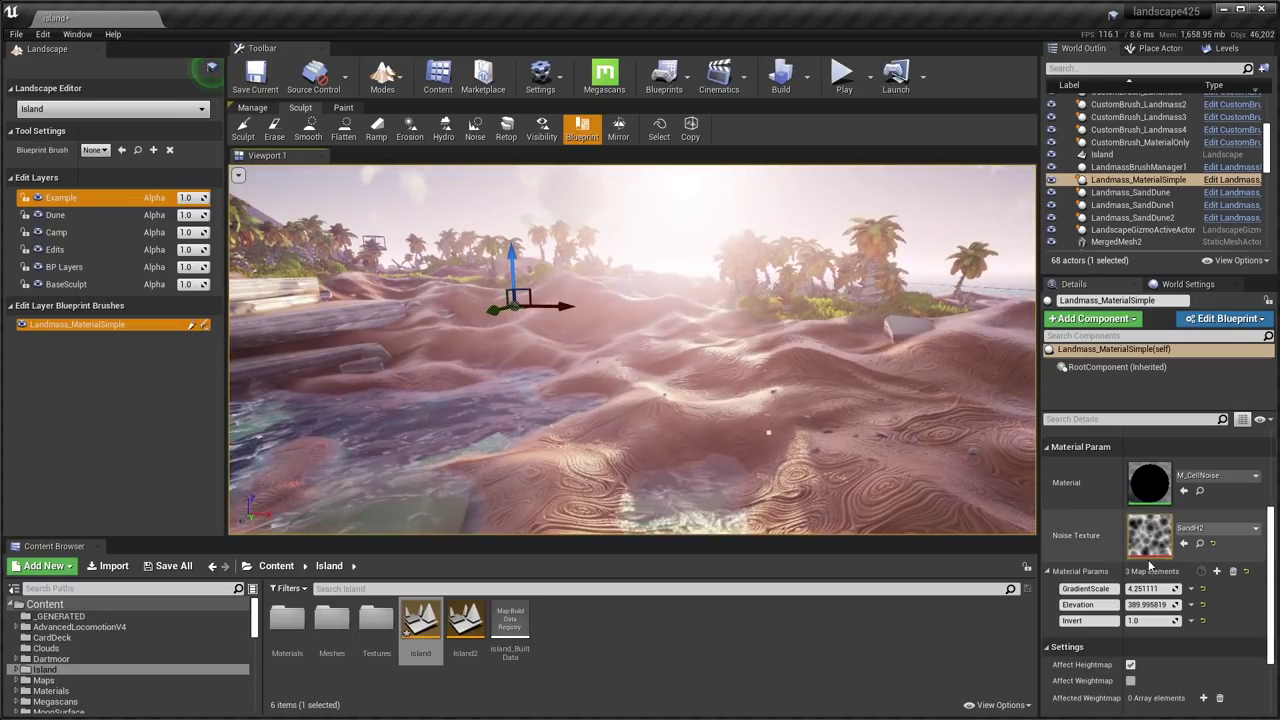
left_click_drag(1157, 589, 1128, 588)
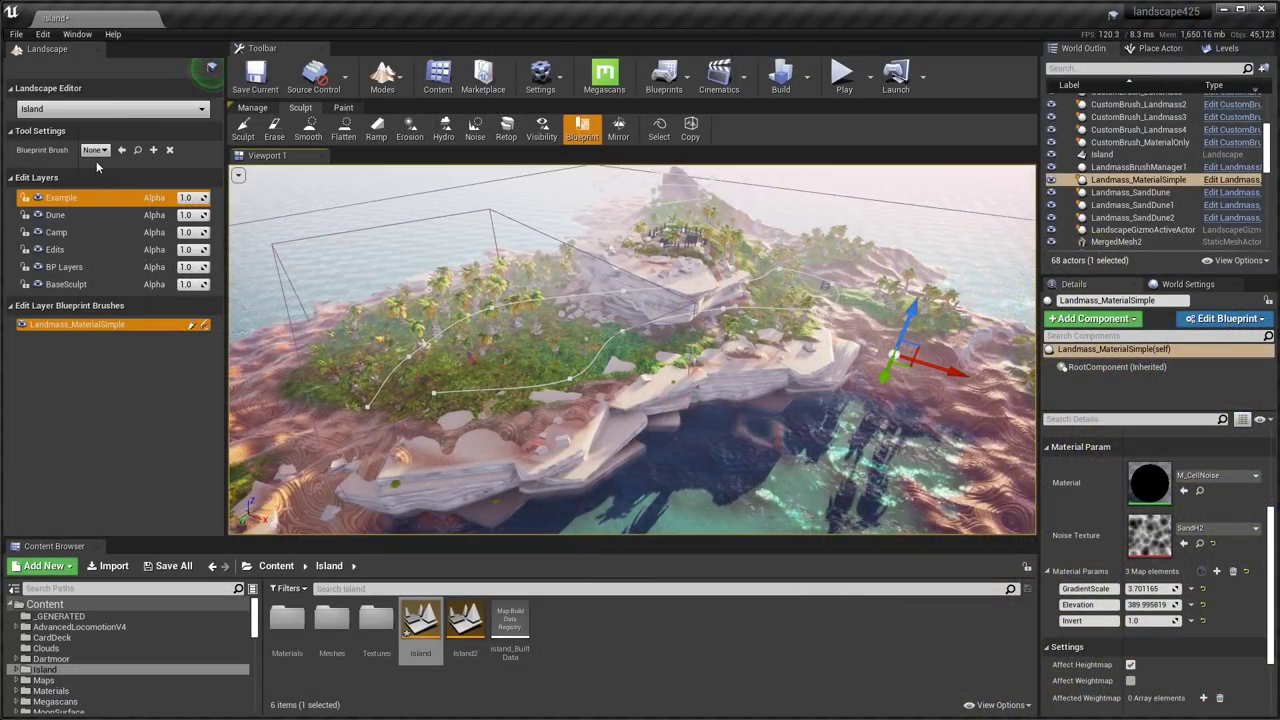
Place a CustomBrush_Landmass Blueprint brush on the Example layer at the near end of the island.
left_click(95, 150)
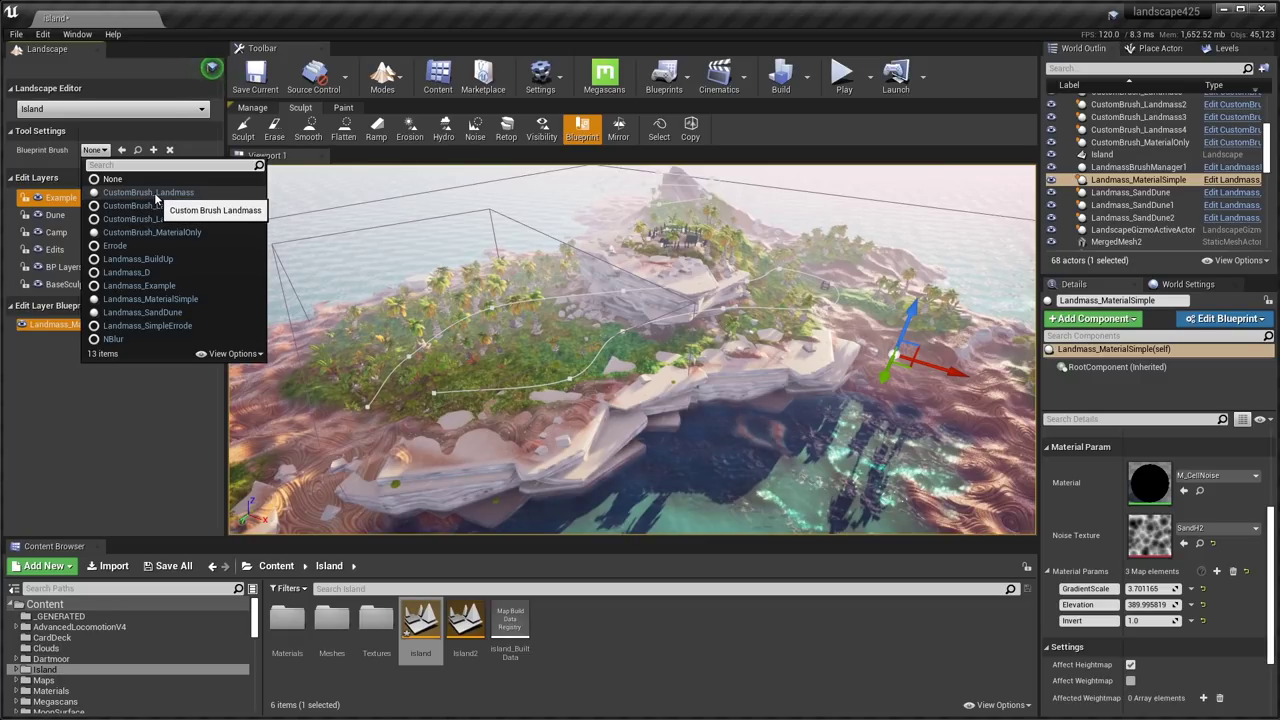
left_click(154, 192)
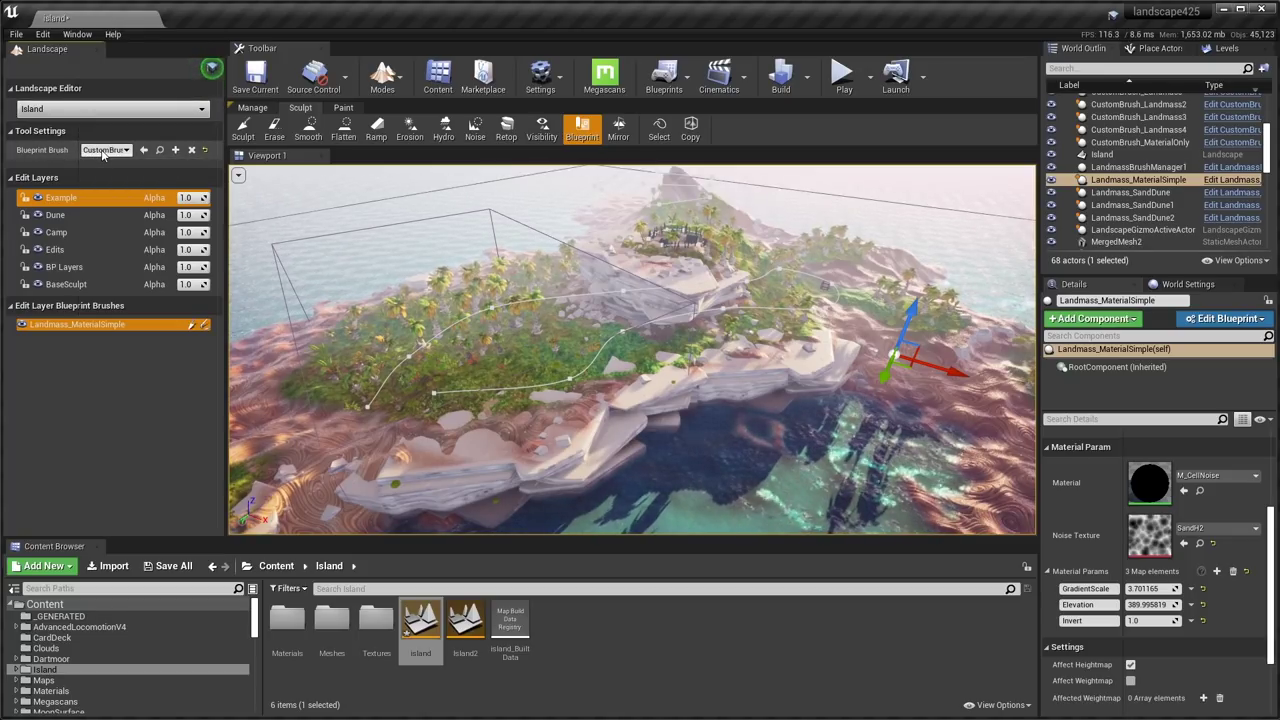
left_click(282, 425)
mouse_move(492, 420)
right_mouse_down()
mouse_move(340, 420)
mouse_move(420, 380)
right_mouse_up()
left_click_drag(549, 398, 537, 182)
right_click_drag(537, 182, 592, 355)
right_click_drag(650, 315, 712, 317)
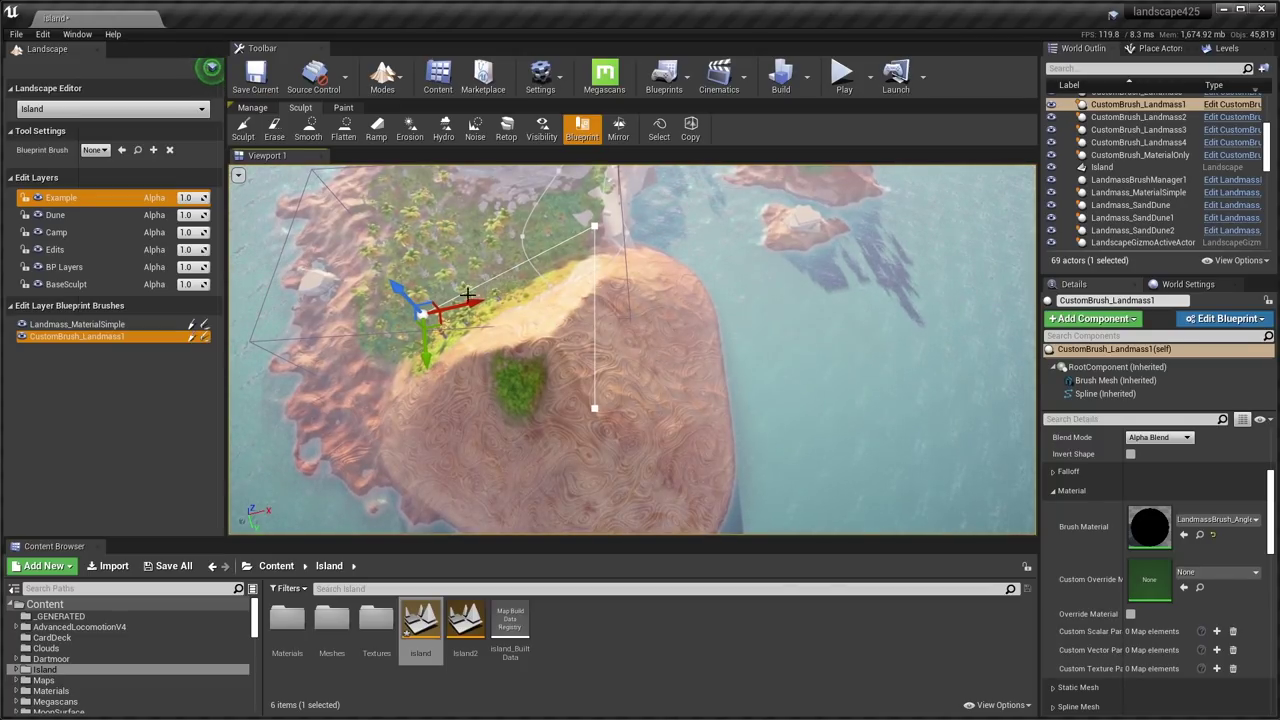
Move the new landmass brush outward over the water at the island's tip.
mouse_move(436, 320)
left_mouse_down()
mouse_move(232, 282)
mouse_move(240, 290)
mouse_move(341, 333)
mouse_move(266, 233)
mouse_move(175, 284)
mouse_move(197, 340)
left_mouse_up()
key("f")
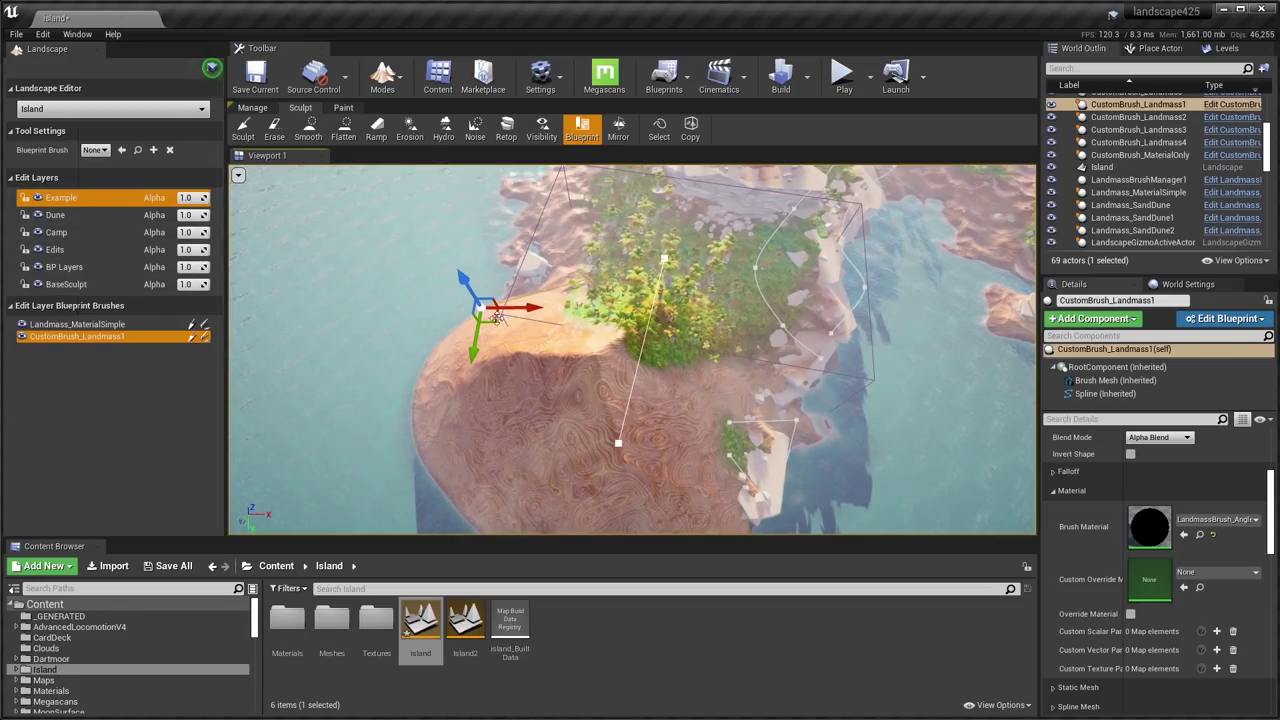
mouse_move(494, 323)
left_mouse_down()
mouse_move(551, 289)
mouse_move(502, 332)
left_mouse_up()
right_click_drag(502, 332, 565, 327)
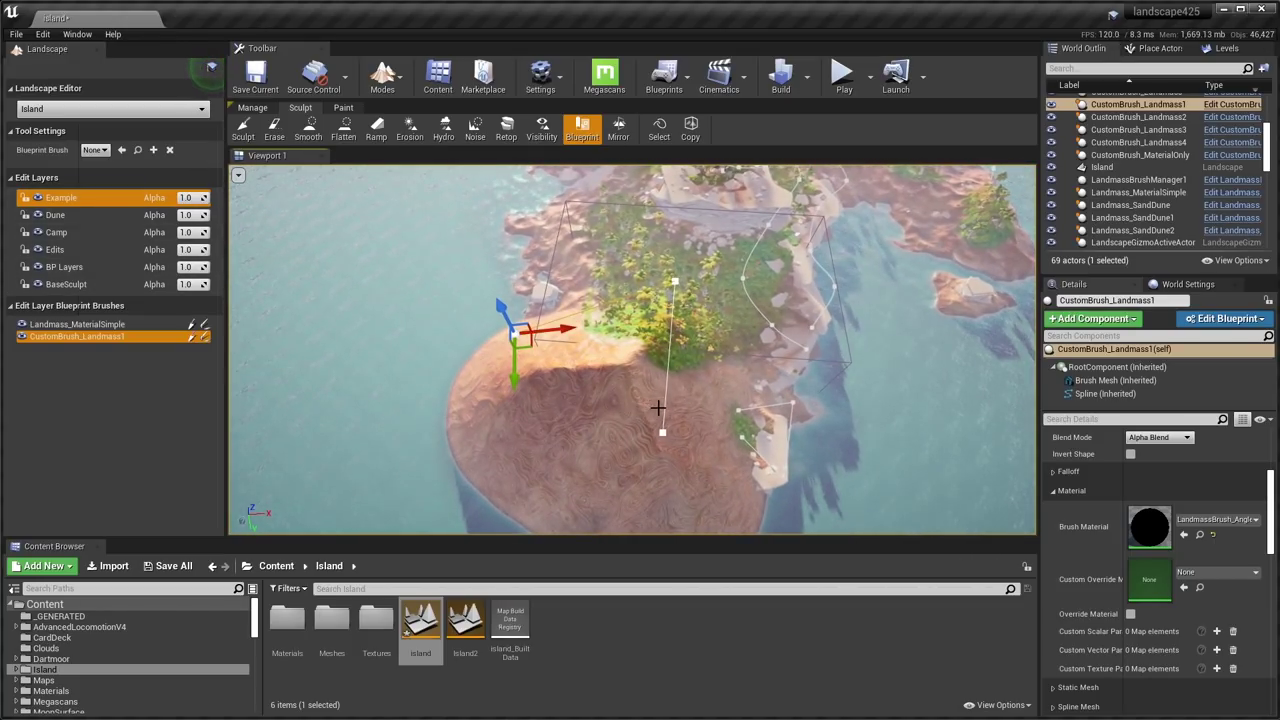
right_click_drag(661, 401, 510, 408)
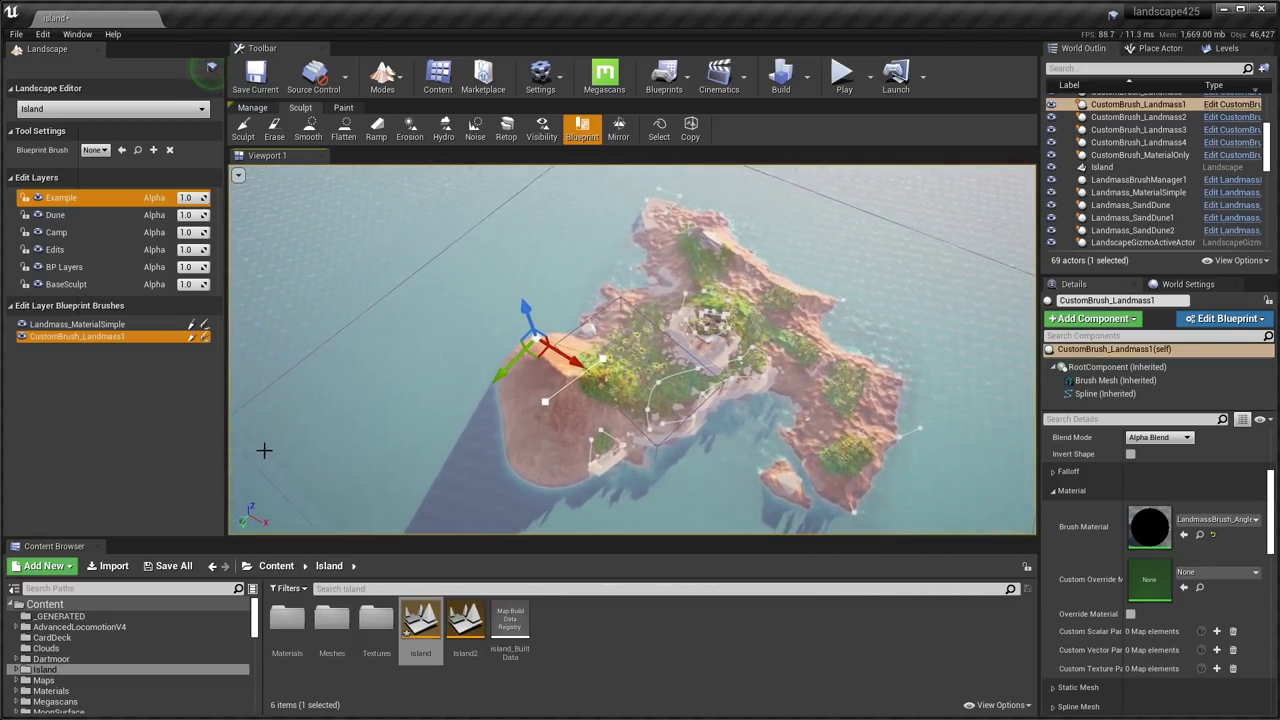
mouse_move(817, 229)
right_mouse_down()
mouse_move(880, 215)
mouse_move(780, 250)
right_mouse_up()
key("f")
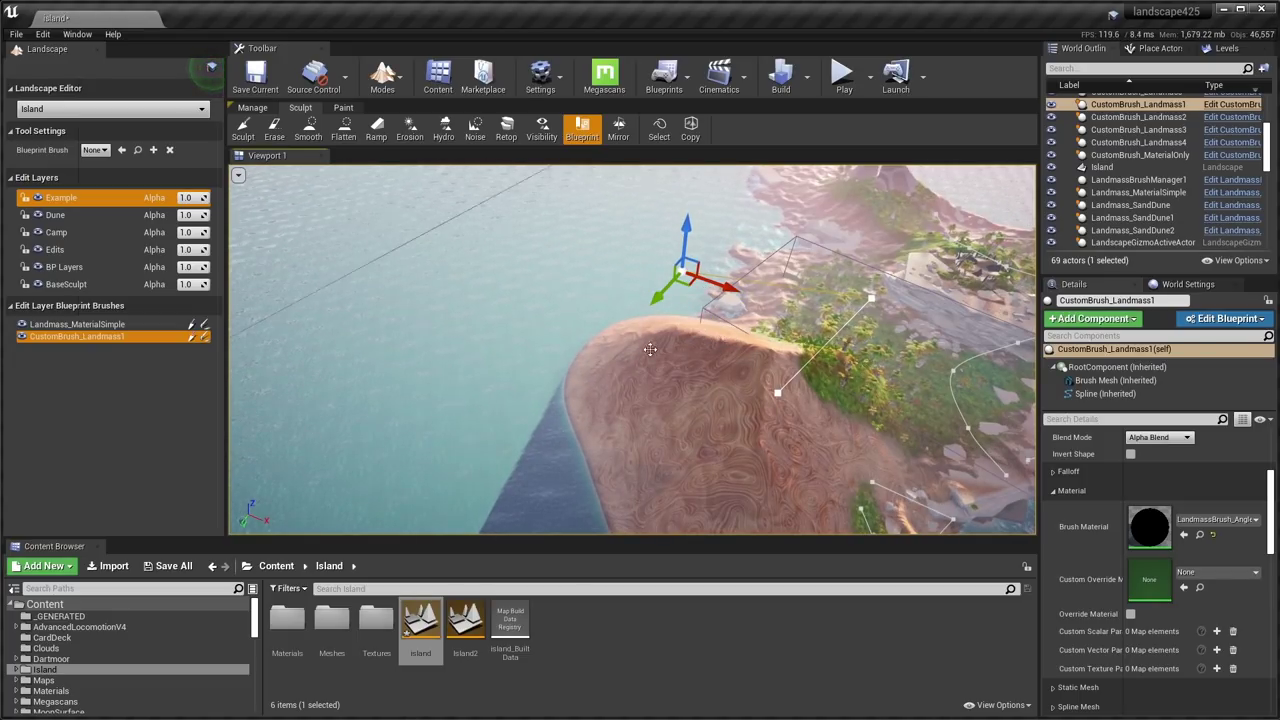
Reposition the landmass brush's spline points and add more to form a five-point outline over the water off the island.
left_click_drag(645, 351, 770, 366, "alt")
left_click_drag(741, 276, 697, 272)
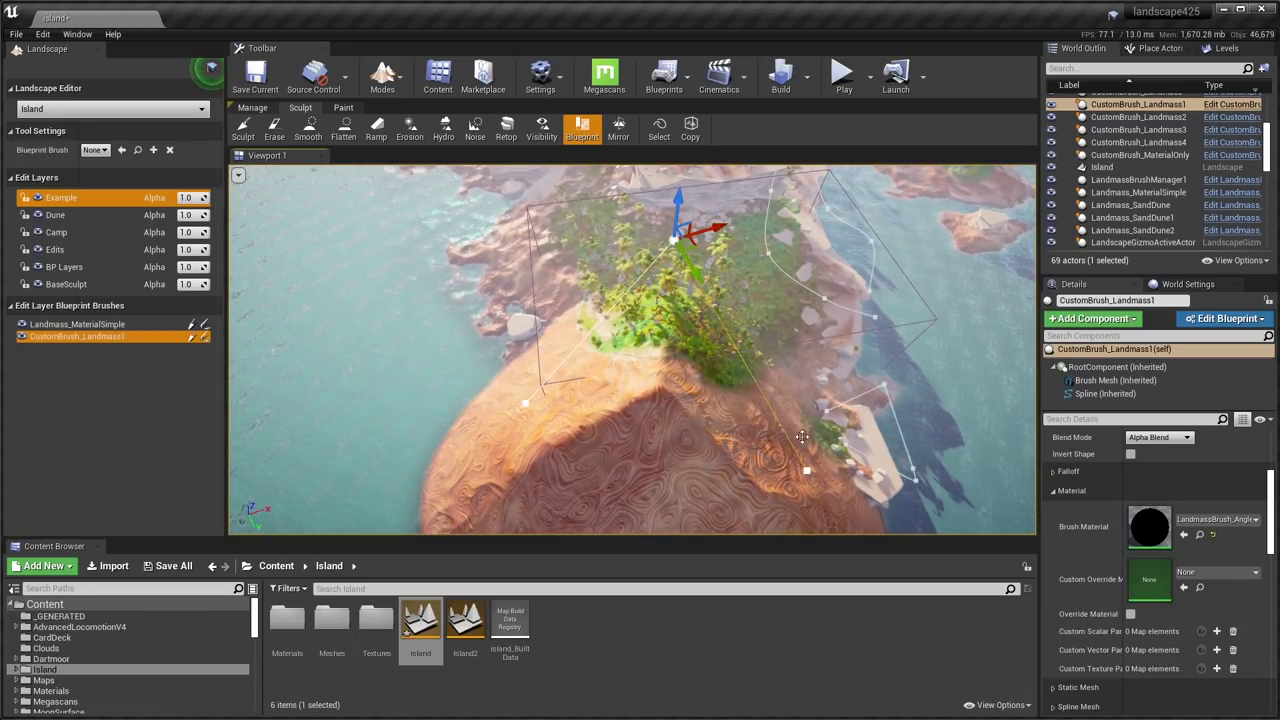
left_click(806, 470)
right_click_drag(806, 470, 838, 482)
left_click_drag(708, 416, 766, 261)
left_click(770, 414)
left_click_drag(772, 416, 812, 392)
left_click(571, 429)
mouse_move(714, 362)
left_mouse_down("alt")
mouse_move(620, 295)
mouse_move(300, 261)
mouse_move(326, 275)
mouse_move(355, 345)
mouse_move(348, 325)
left_mouse_up("alt")
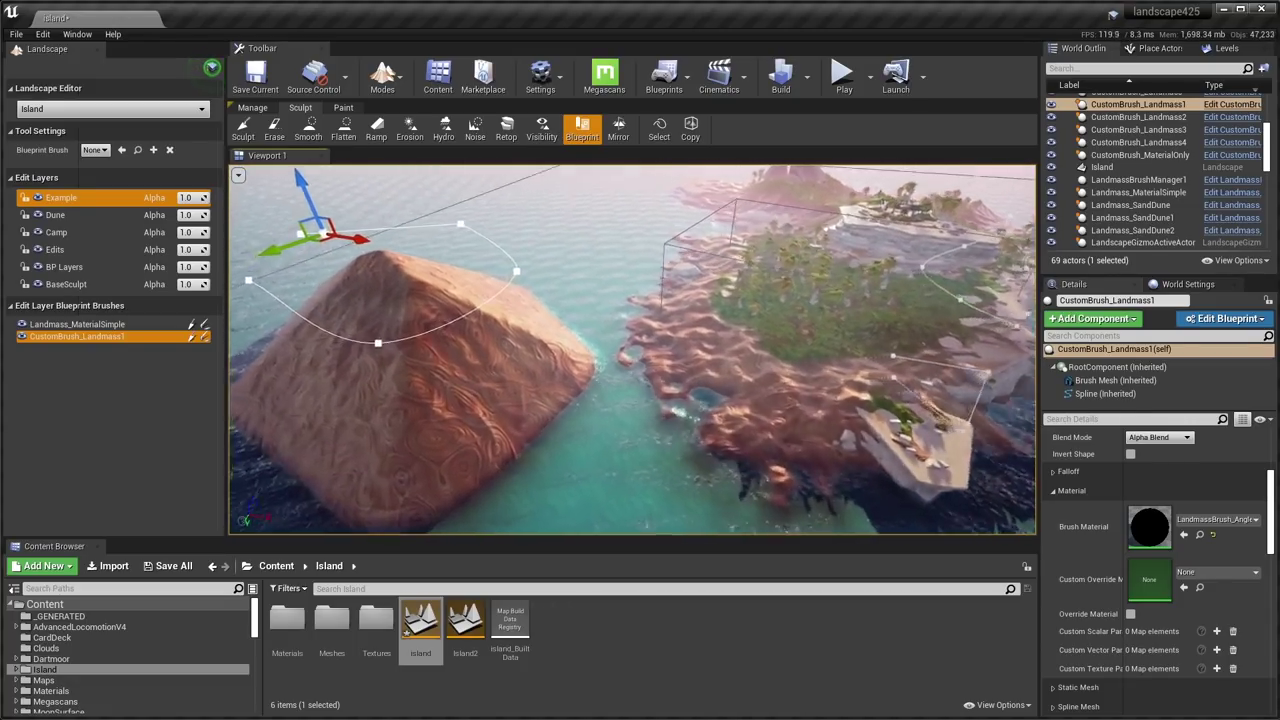
Expand the landmass brush's Falloff settings and enable Cap Shape.
left_click(1053, 531)
scroll(1073, 571, "down", 3)
left_click(1053, 553)
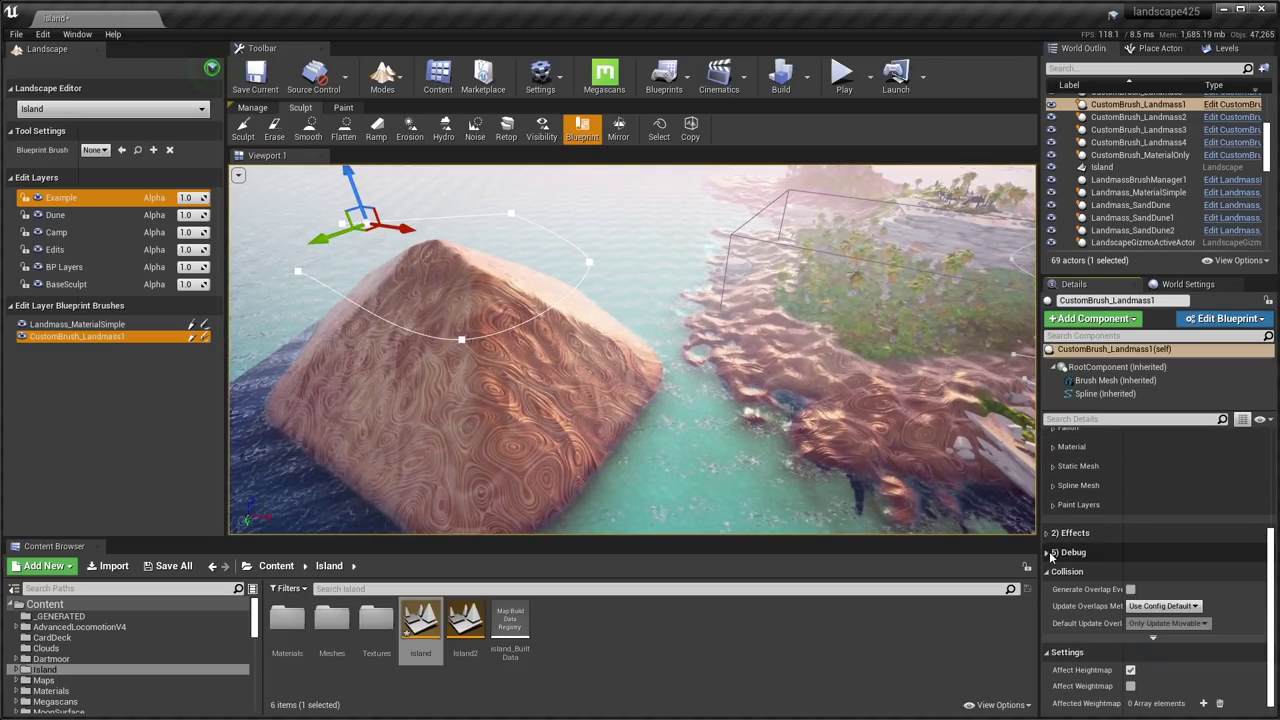
scroll(1070, 580, "up", 2)
left_click(1054, 535)
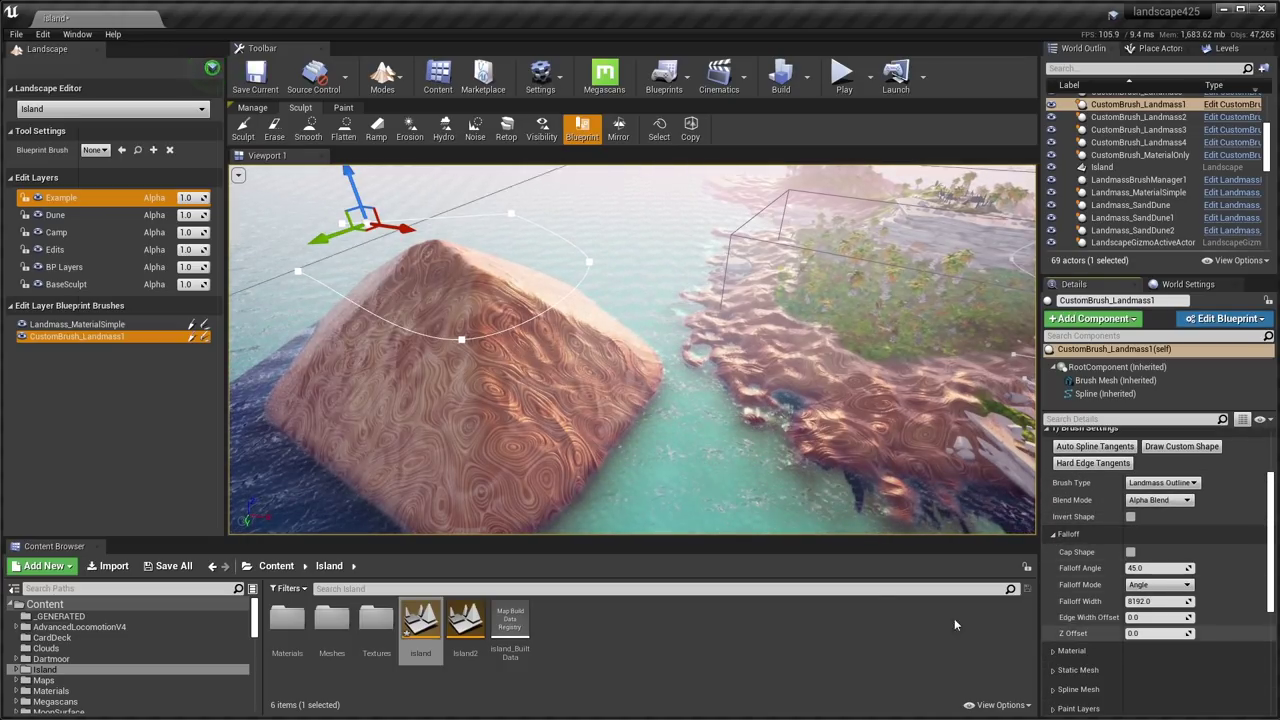
mouse_move(564, 372)
right_mouse_down()
mouse_move(522, 432)
mouse_move(458, 364)
mouse_move(911, 343)
right_mouse_up()
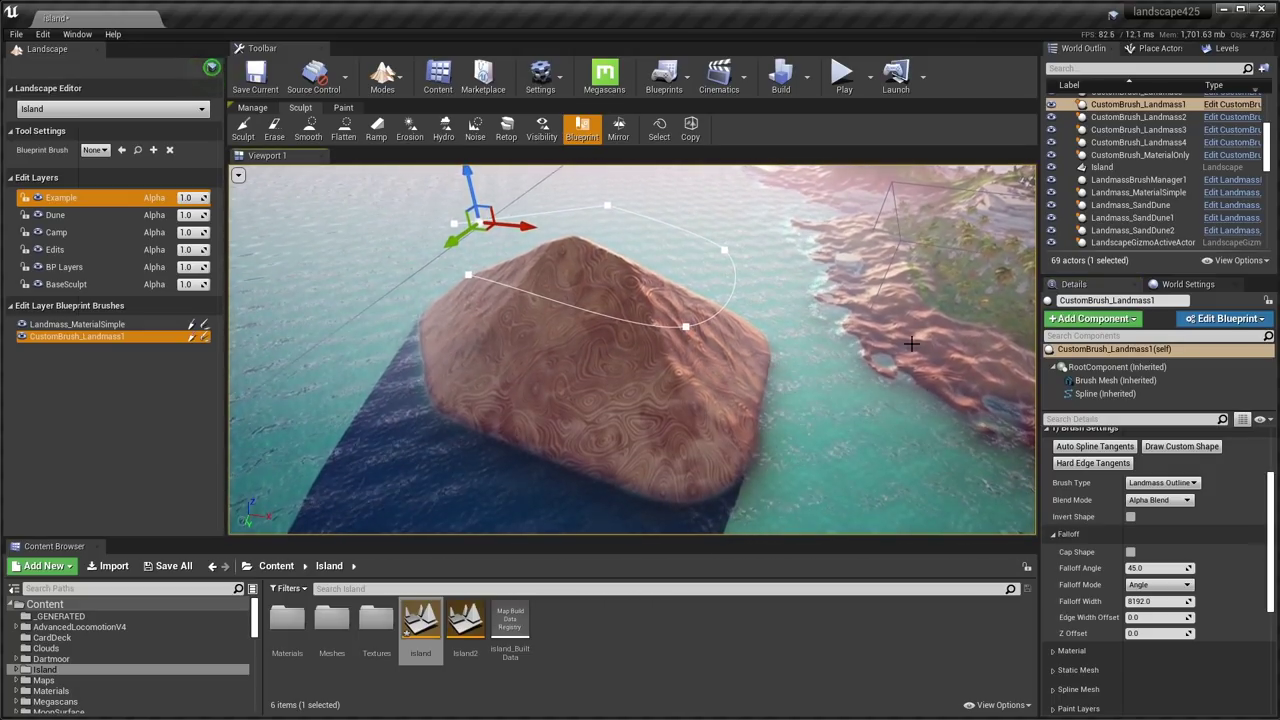
left_click(1131, 553)
mouse_move(491, 389)
right_mouse_down()
mouse_move(494, 191)
mouse_move(520, 180)
mouse_move(610, 232)
right_mouse_up()
Adjust the landmass brush's Falloff Angle and lower the brush slightly toward the water.
mouse_move(545, 262)
left_mouse_down()
mouse_move(541, 234)
mouse_move(541, 262)
left_mouse_up()
scroll(543, 264, "down", 2)
scroll(1150, 632, "down", 1)
left_click_drag(1152, 525, 1165, 525)
mouse_move(640, 350)
right_mouse_down()
mouse_move(640, 385)
mouse_move(560, 385)
mouse_move(550, 420)
mouse_move(620, 420)
right_mouse_up()
left_click_drag(1158, 525, 1125, 525)
right_click_drag(640, 350, 765, 335)
mouse_move(475, 240)
left_mouse_down()
mouse_move(471, 290)
mouse_move(480, 255)
left_mouse_up()
Collapse the landmass brush's Falloff settings and examine the Blurring options among its Effects.
scroll(1108, 562, "down", 8)
left_click(1048, 508)
scroll(1067, 513, "up", 2)
scroll(1075, 530, "up", 1)
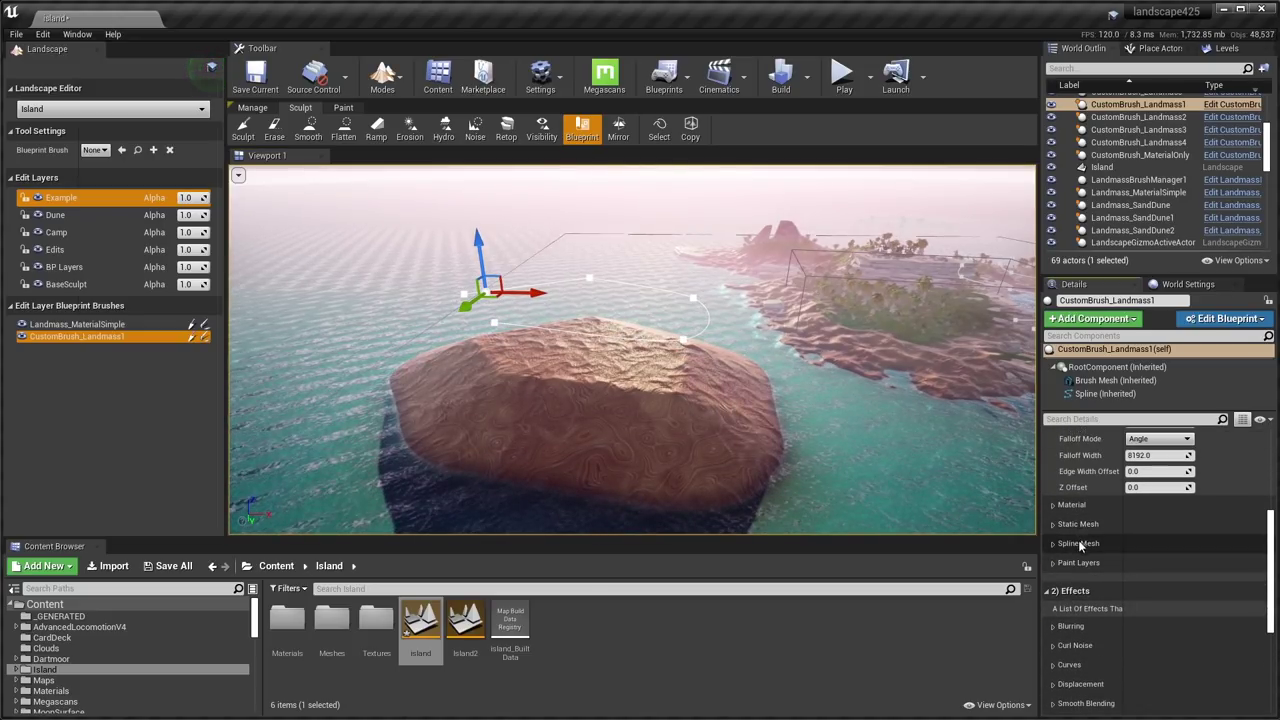
scroll(1070, 580, "down", 2)
left_click(1052, 541)
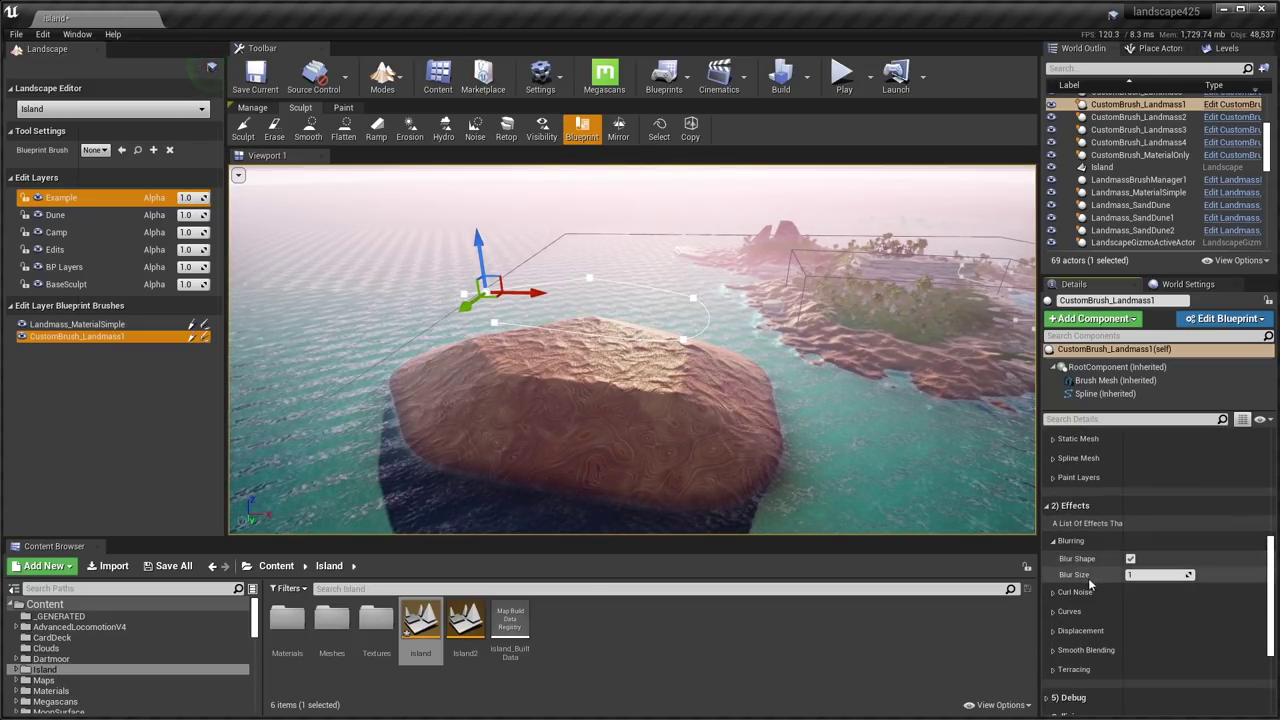
left_click(1052, 541)
Distort the landmass brush with Curl Noise, setting Curl 1 Strength to about 0.35 and Curl 2 Strength to -0.8.
left_click(1053, 562)
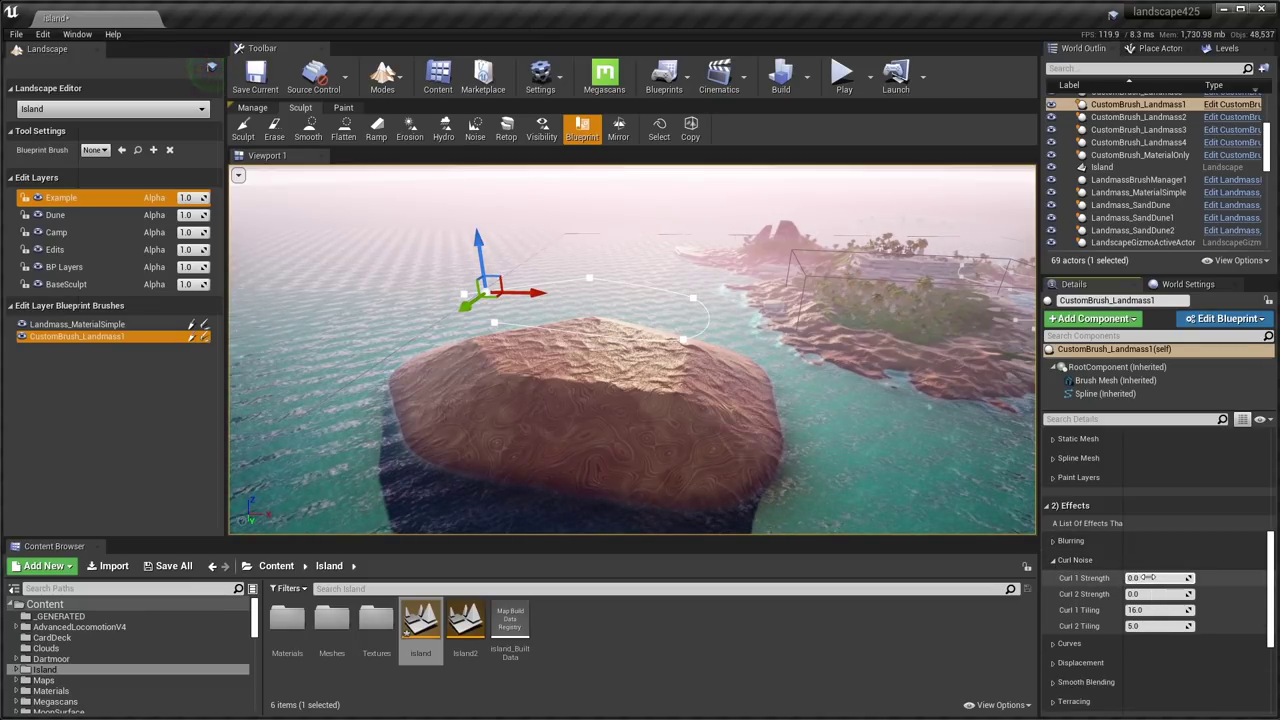
left_click_drag(1140, 578, 1117, 595)
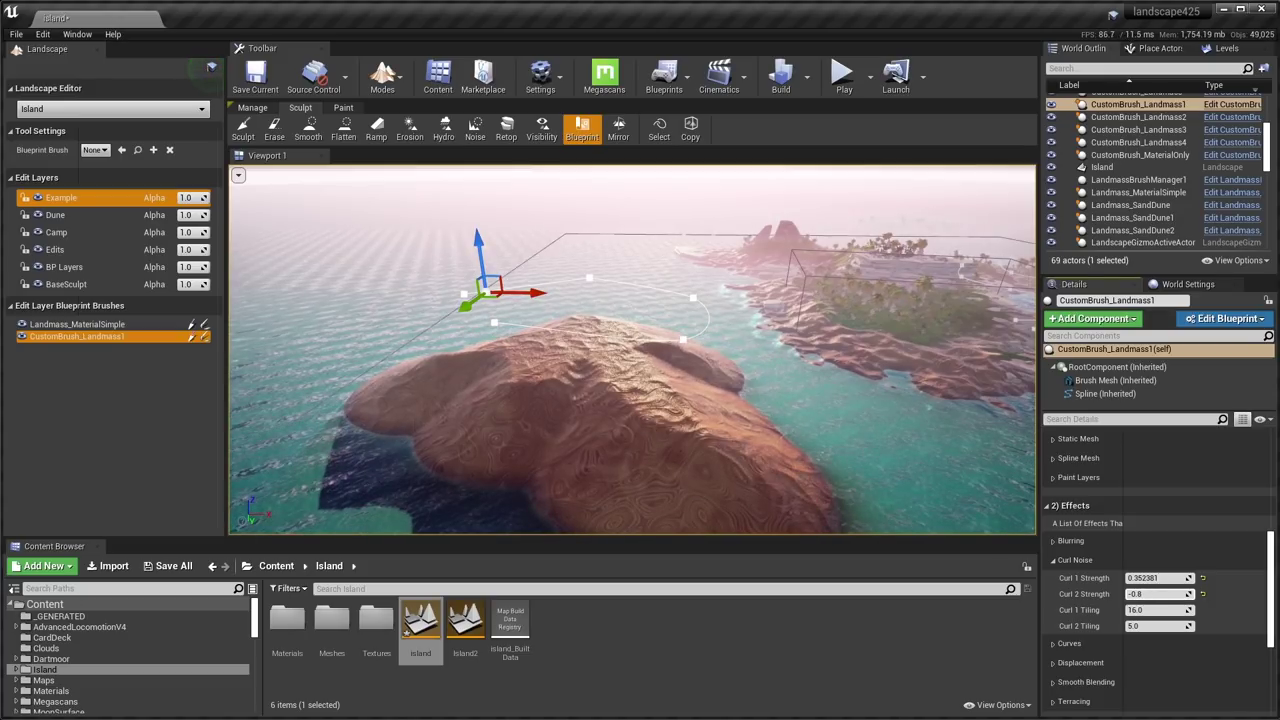
left_click(1055, 560)
Adjust the brush's Smooth Blending effect, raising the inner smooth threshold to about 1912 and changing the outer smooth threshold.
left_click(1053, 581)
left_click(1053, 581)
left_click(1052, 600)
left_click(1052, 600)
left_click(1052, 618)
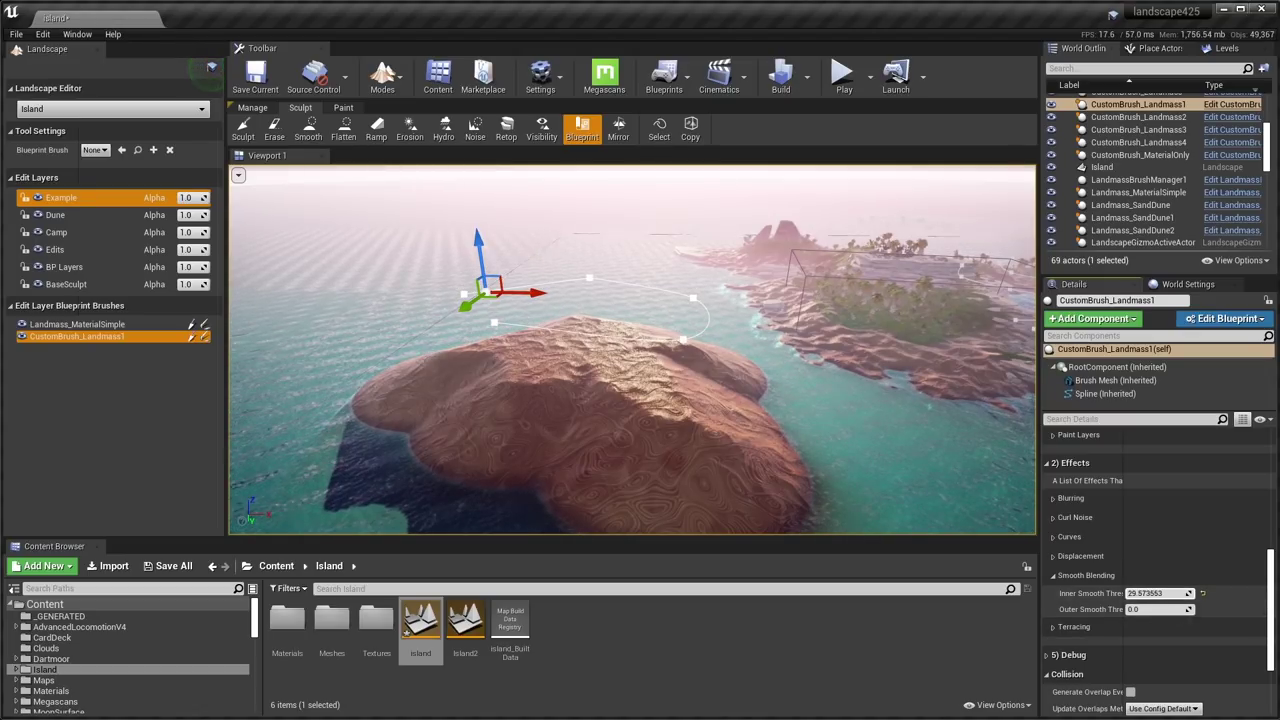
mouse_move(1160, 594)
left_mouse_down()
mouse_move(1140, 594)
mouse_move(1230, 610)
mouse_move(1140, 609)
mouse_move(1165, 594)
left_mouse_up()
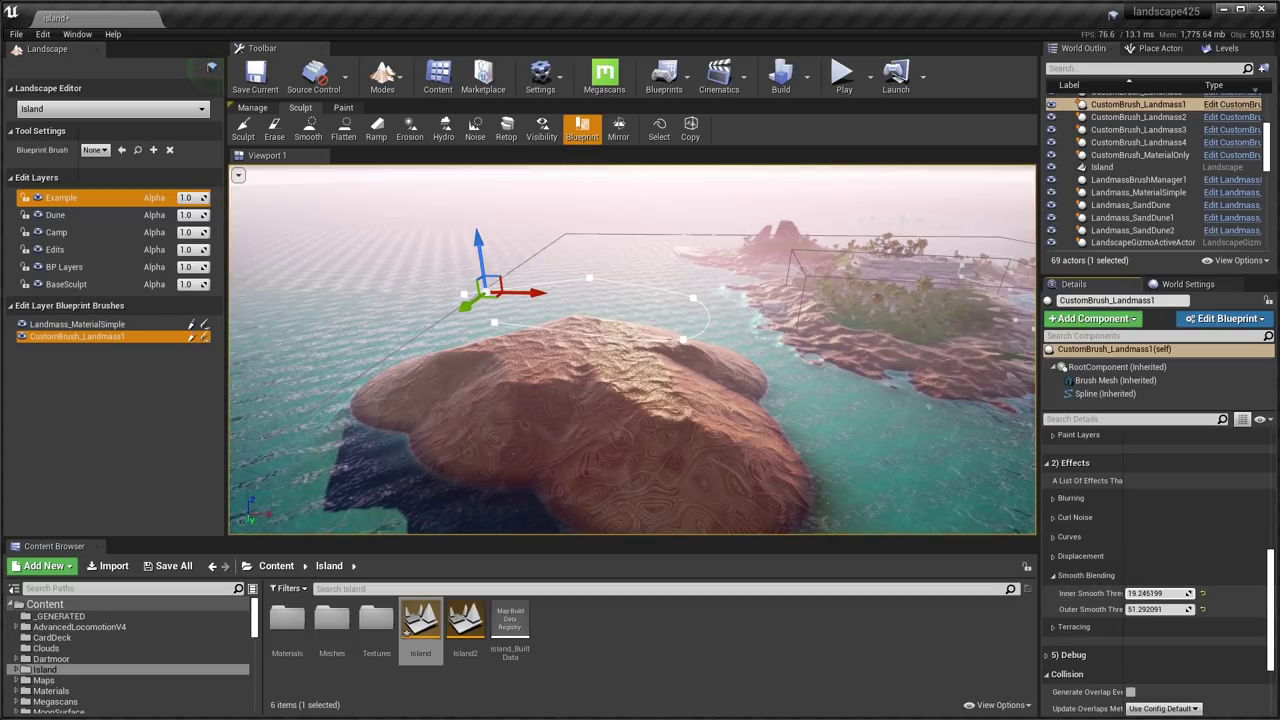
right_click_drag(623, 374, 620, 335)
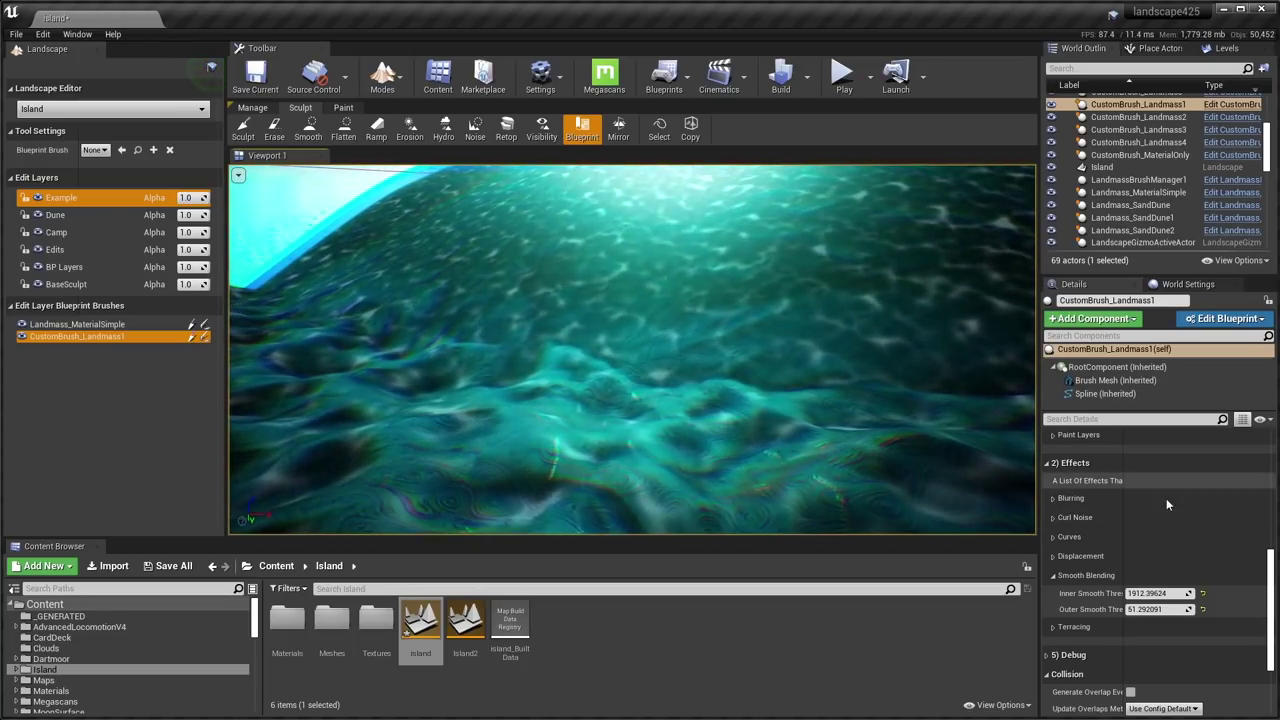
left_click_drag(1157, 610, 1203, 609)
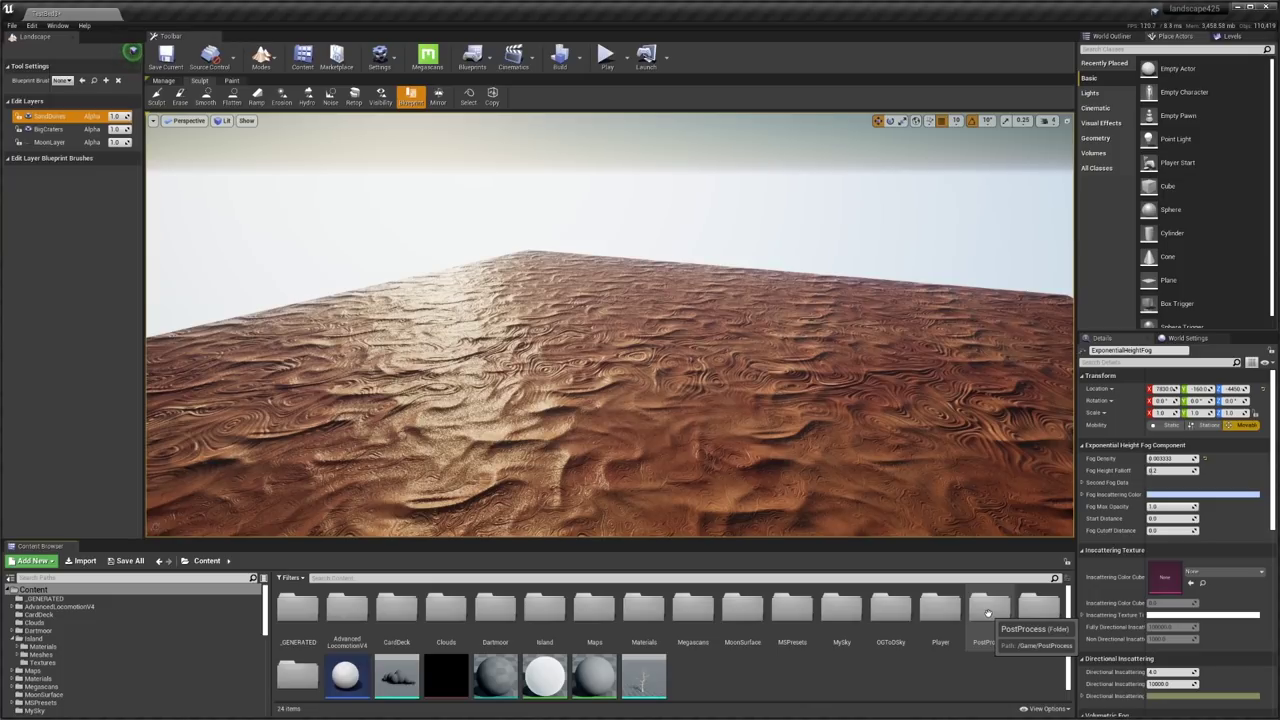
Open the Tools/Landscape content folder and place a Landmass_MaterialSimple brush on the sand terrain.
double_click(302, 682)
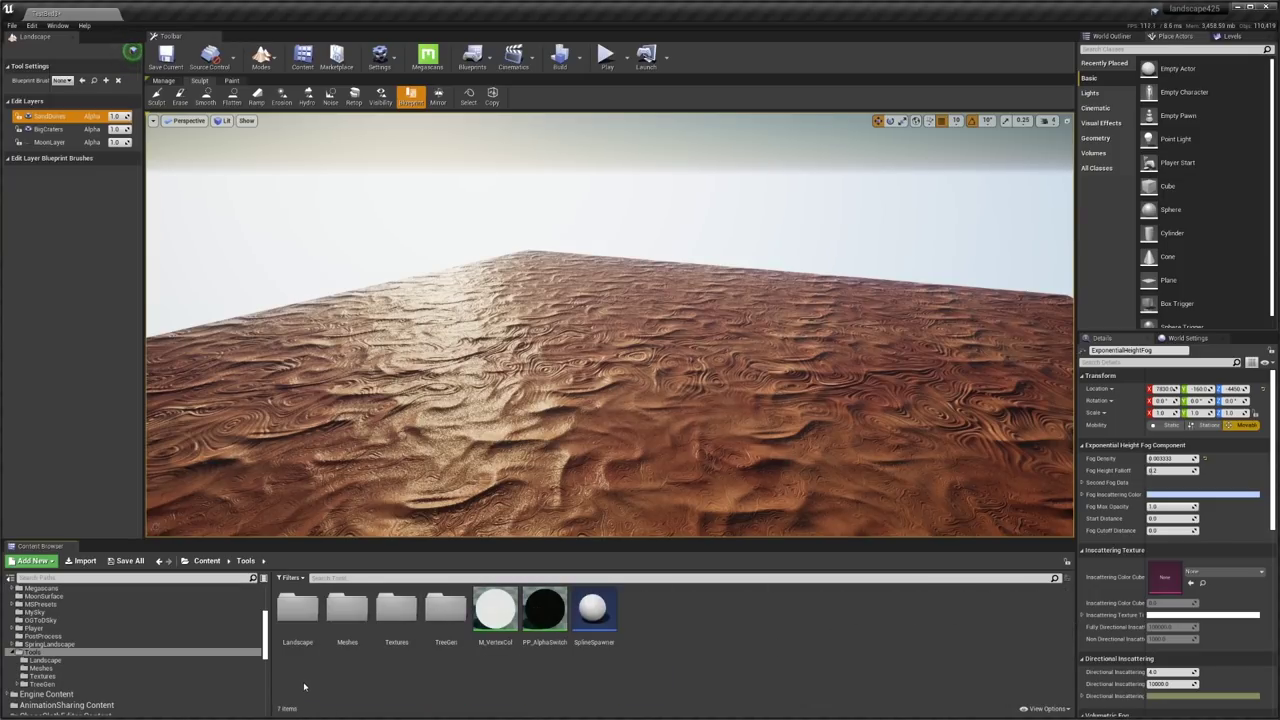
double_click(297, 610)
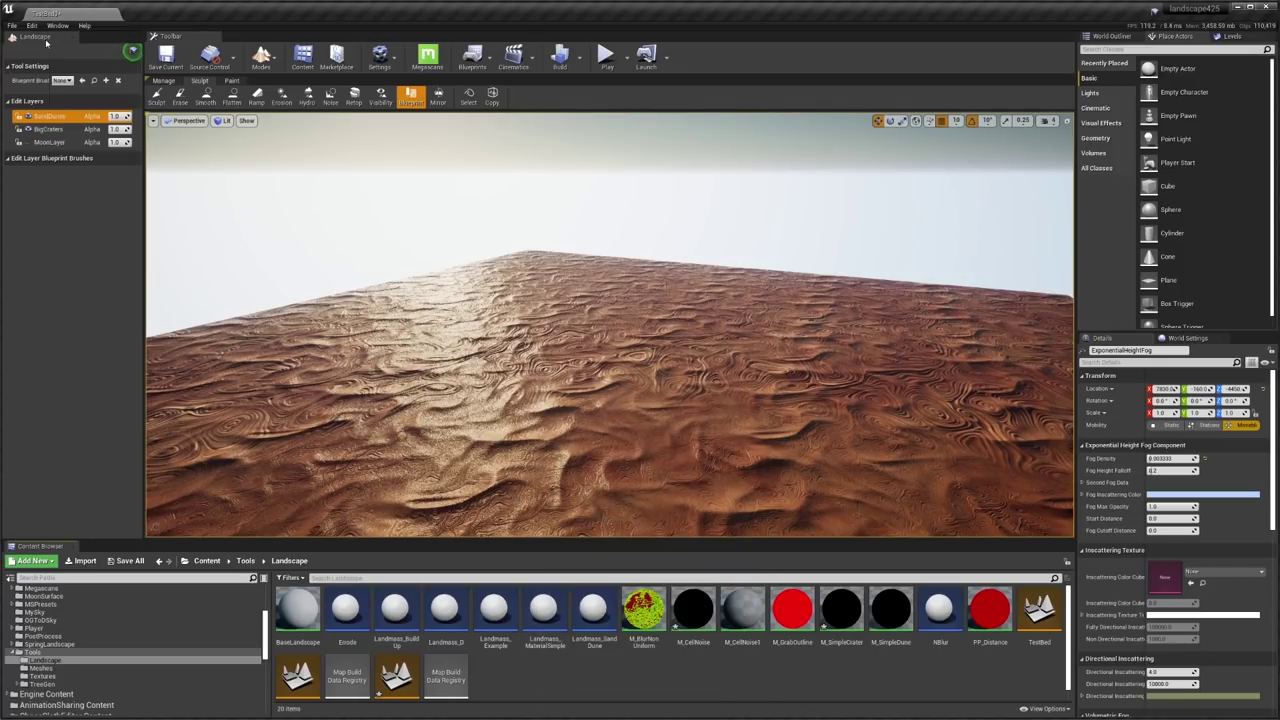
left_click(62, 80)
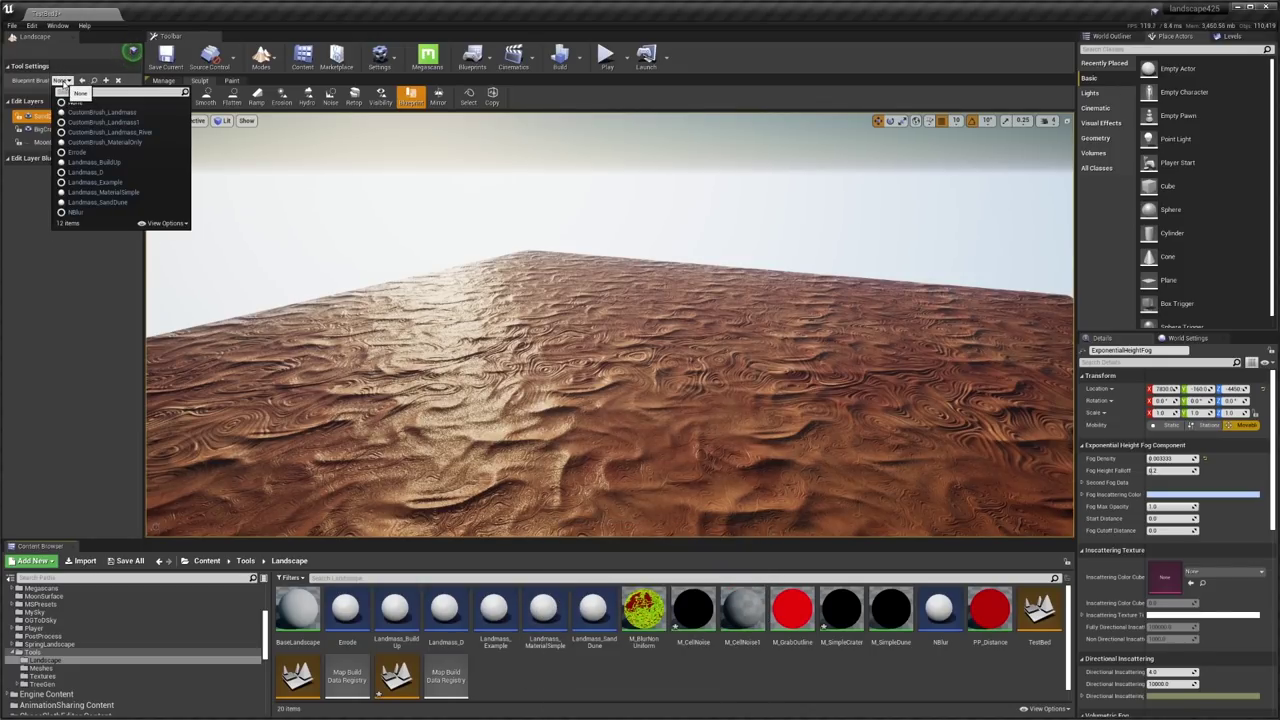
left_click(110, 194)
left_click(645, 386)
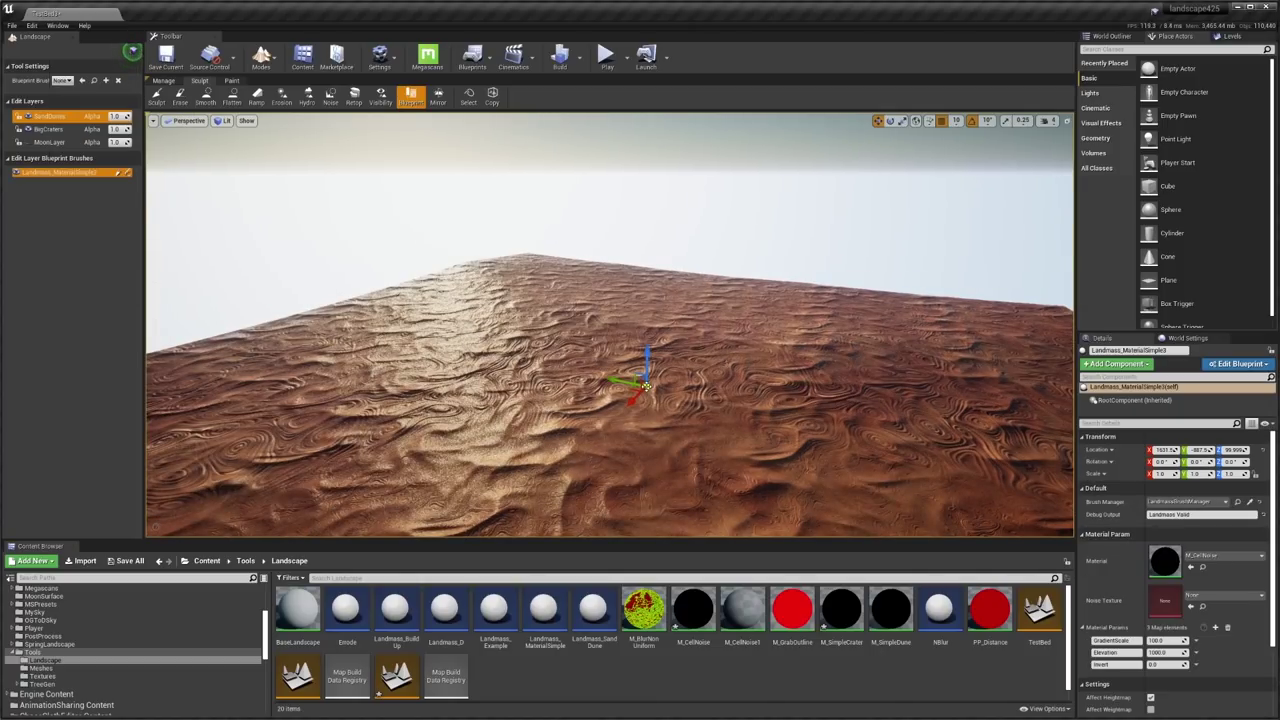
Assign a noise texture to the brush and set GradientScale to about 34.3, Elevation to about 2090 and Invert to 1.0.
left_click(1228, 595)
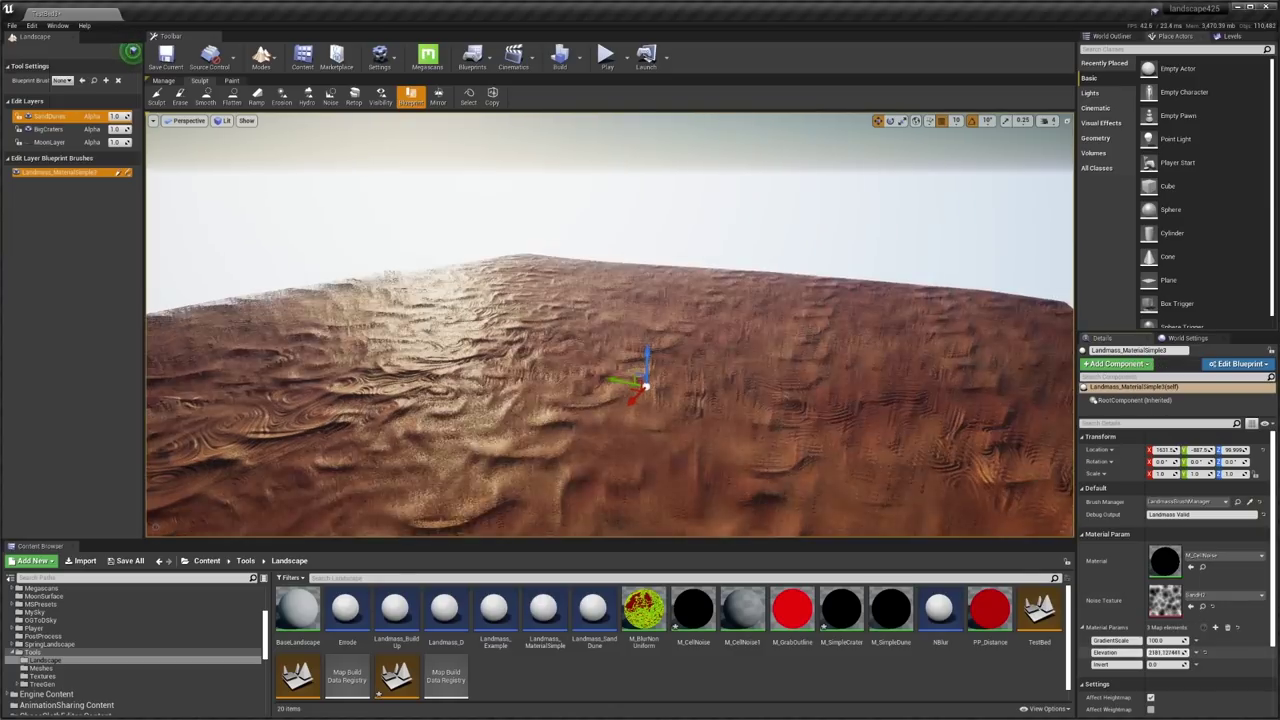
left_click_drag(1163, 652, 1200, 652)
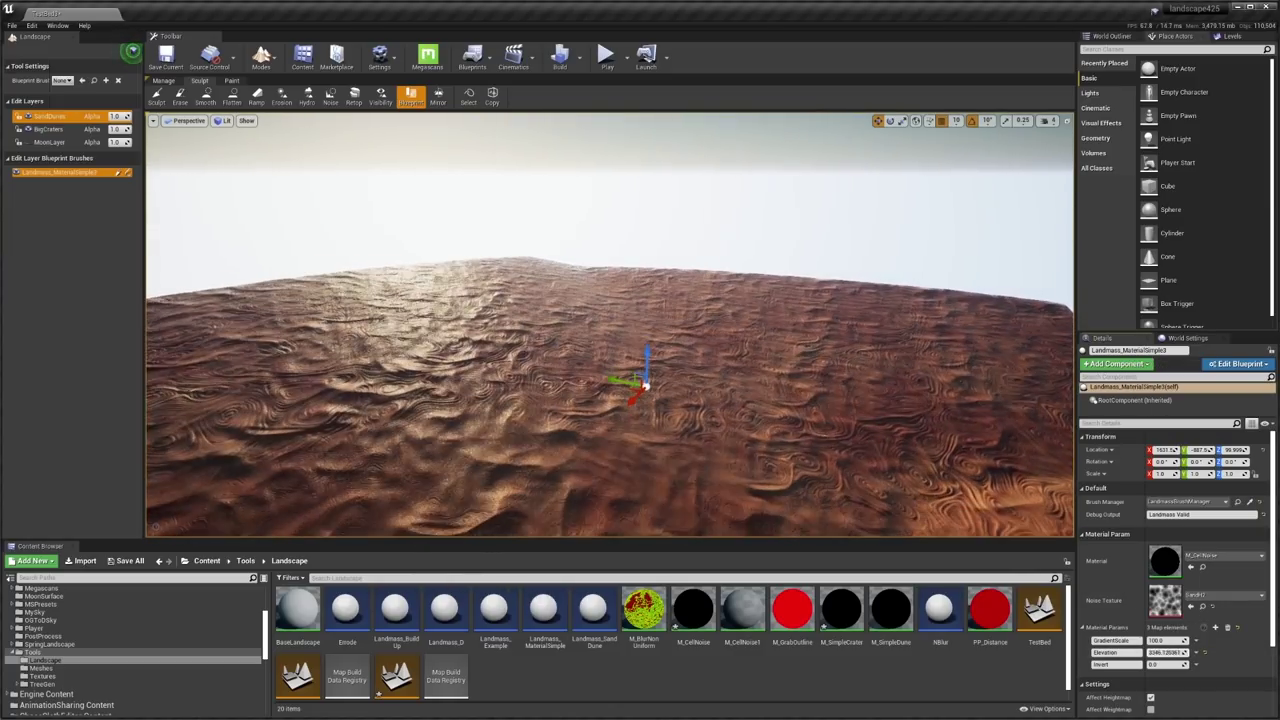
right_click_drag(848, 420, 860, 444)
mouse_move(1162, 641)
left_mouse_down()
mouse_move(1146, 641)
mouse_move(1162, 641)
left_mouse_up()
right_click_drag(848, 420, 870, 436)
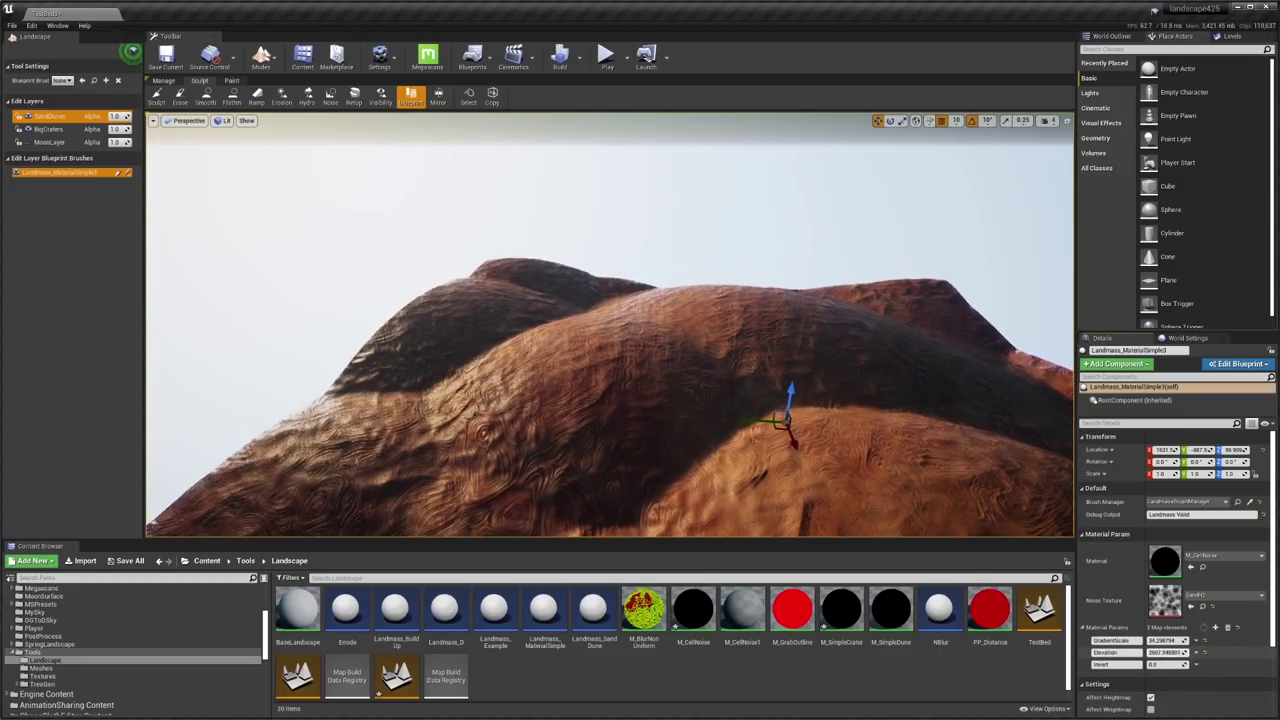
right_click_drag(806, 446, 856, 450)
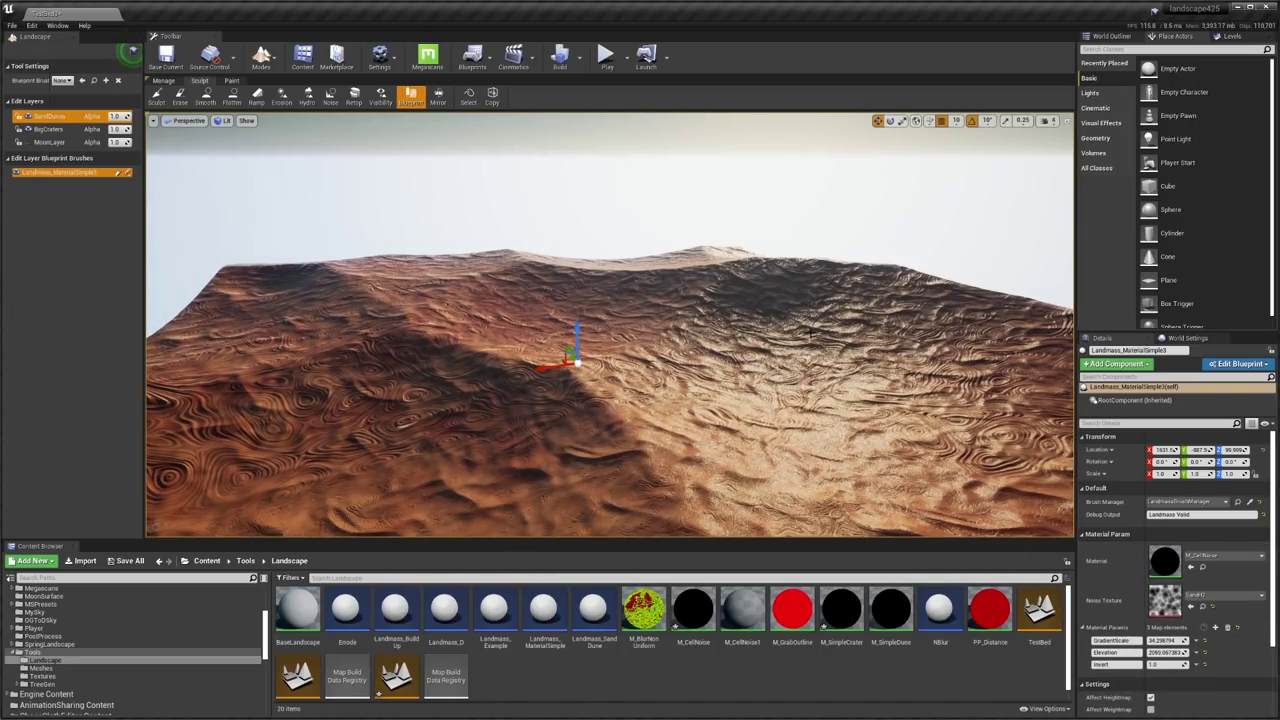
Duplicate the Landmass_MaterialSimple brush, move the copy across the terrain, and set its GradientScale to about 20 and Elevation to about 1372.
left_click(62, 80)
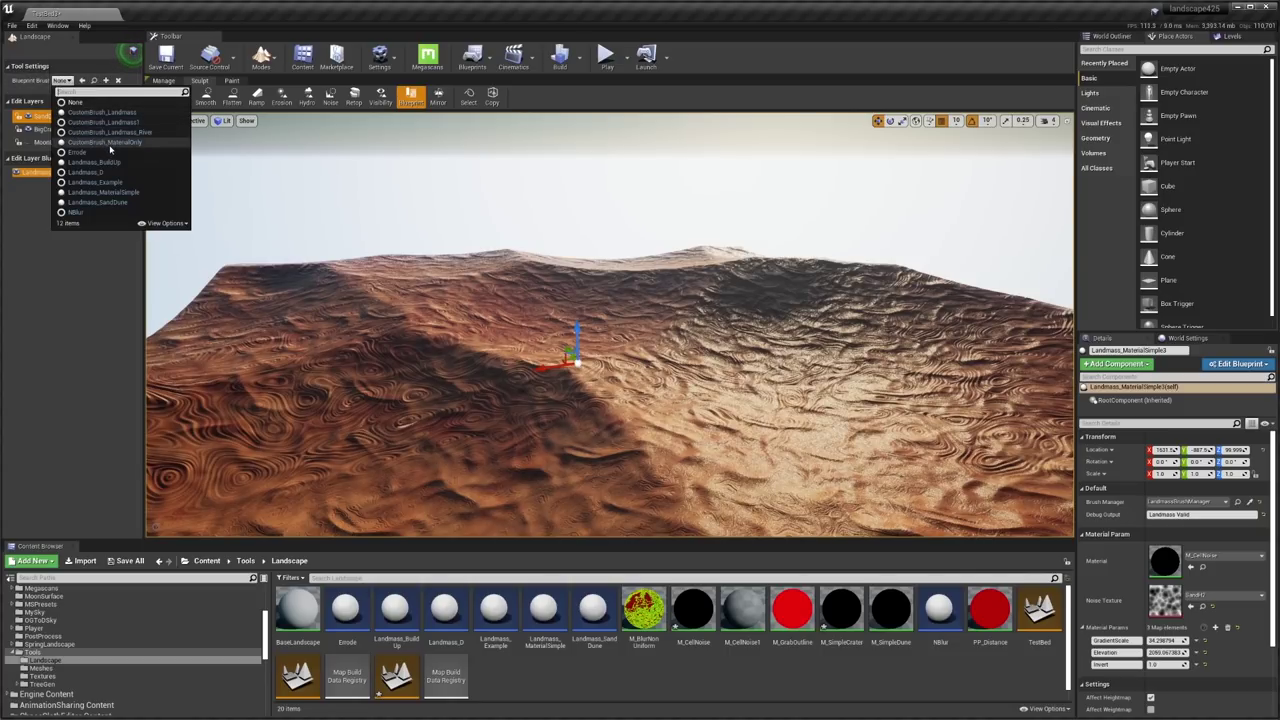
mouse_move(510, 285)
right_mouse_down()
mouse_move(552, 325)
mouse_move(540, 323)
right_mouse_up()
mouse_move(519, 329)
left_mouse_down("alt")
mouse_move(577, 303)
mouse_move(559, 310)
left_mouse_up("alt")
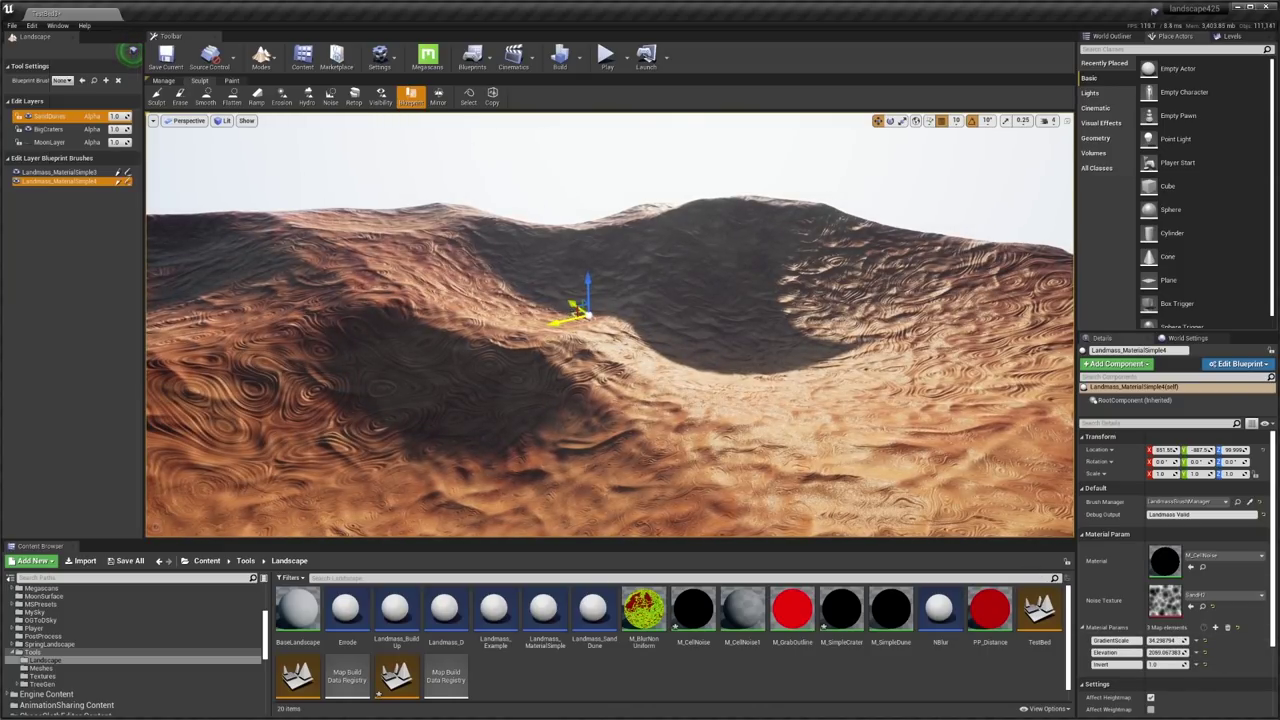
mouse_move(572, 316)
left_mouse_down()
mouse_move(837, 429)
mouse_move(846, 405)
left_mouse_up()
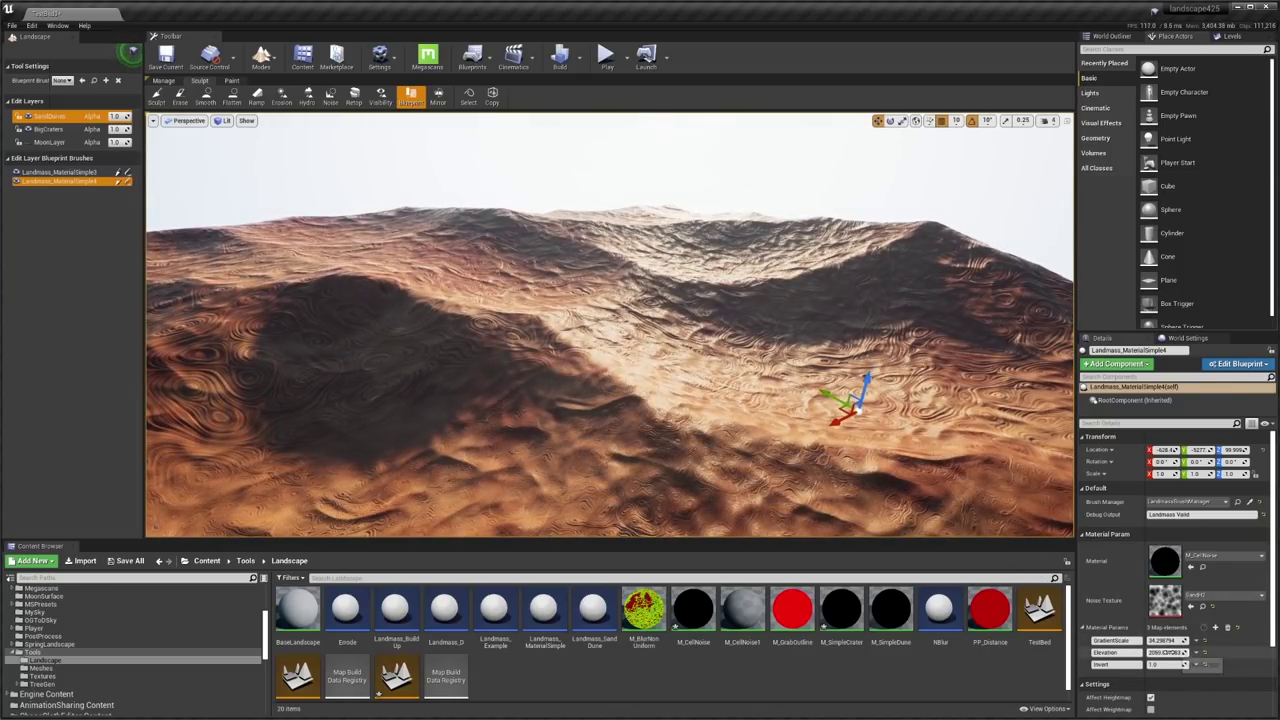
mouse_move(1168, 640)
left_mouse_down()
mouse_move(1135, 640)
mouse_move(1150, 652)
left_mouse_up()
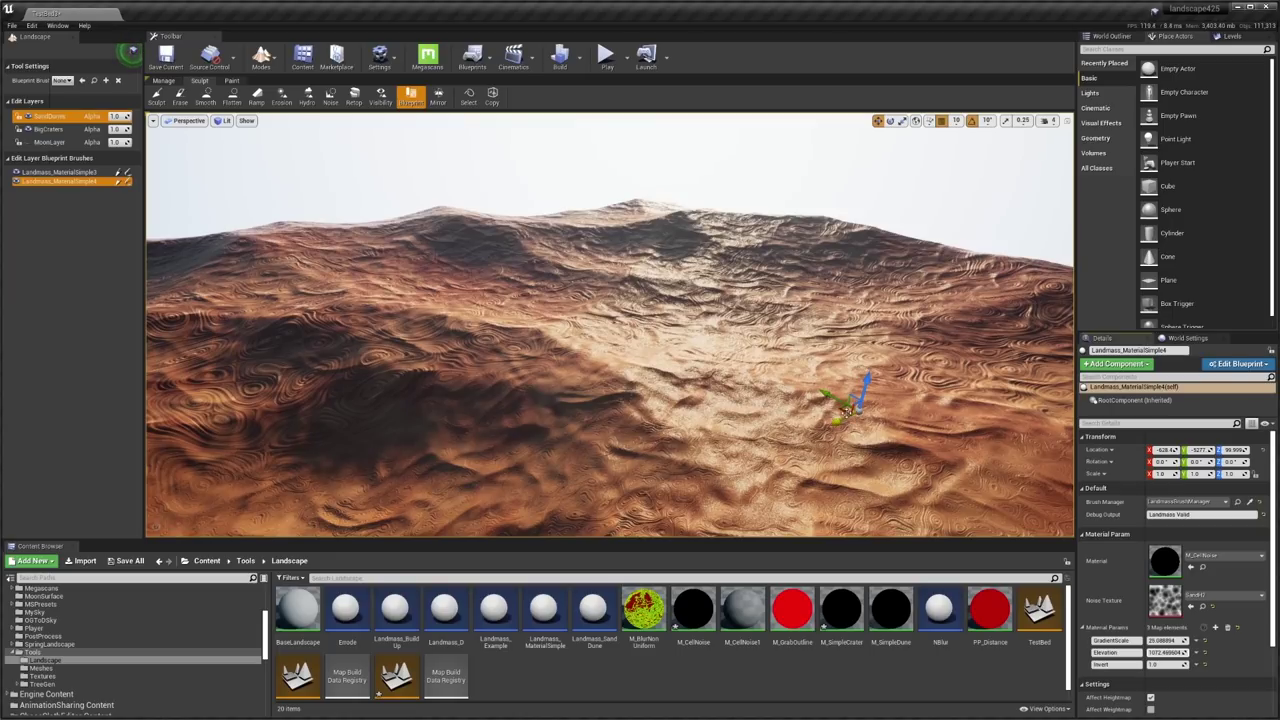
Add a third copy of the noise brush for fine detail, with GradientScale about 7.9 and Elevation about 163.
mouse_move(845, 403)
left_mouse_down()
mouse_move(563, 403)
mouse_move(507, 468)
left_mouse_up()
mouse_move(1166, 640)
left_mouse_down()
mouse_move(1130, 640)
mouse_move(1174, 652)
mouse_move(1146, 652)
left_mouse_up()
right_click_drag(760, 400, 705, 390)
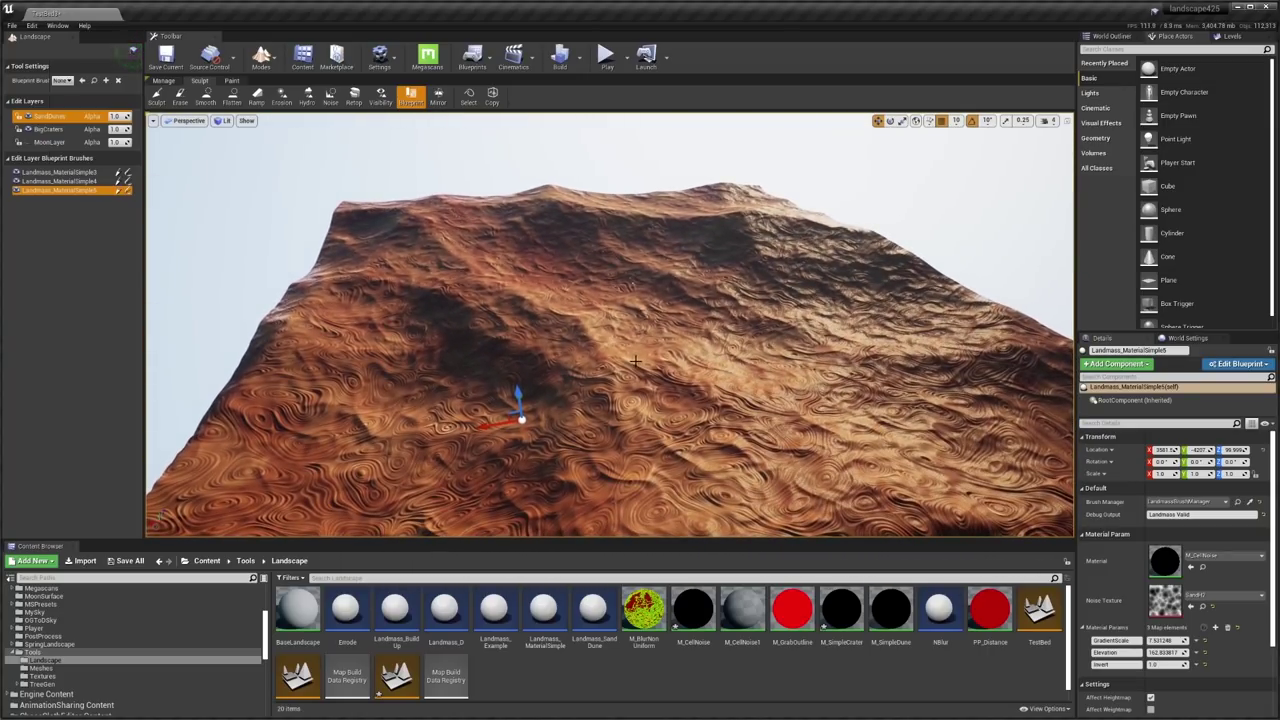
Place a Landmass_SandDune brush near the front edge of the sand terrain.
left_click(62, 80)
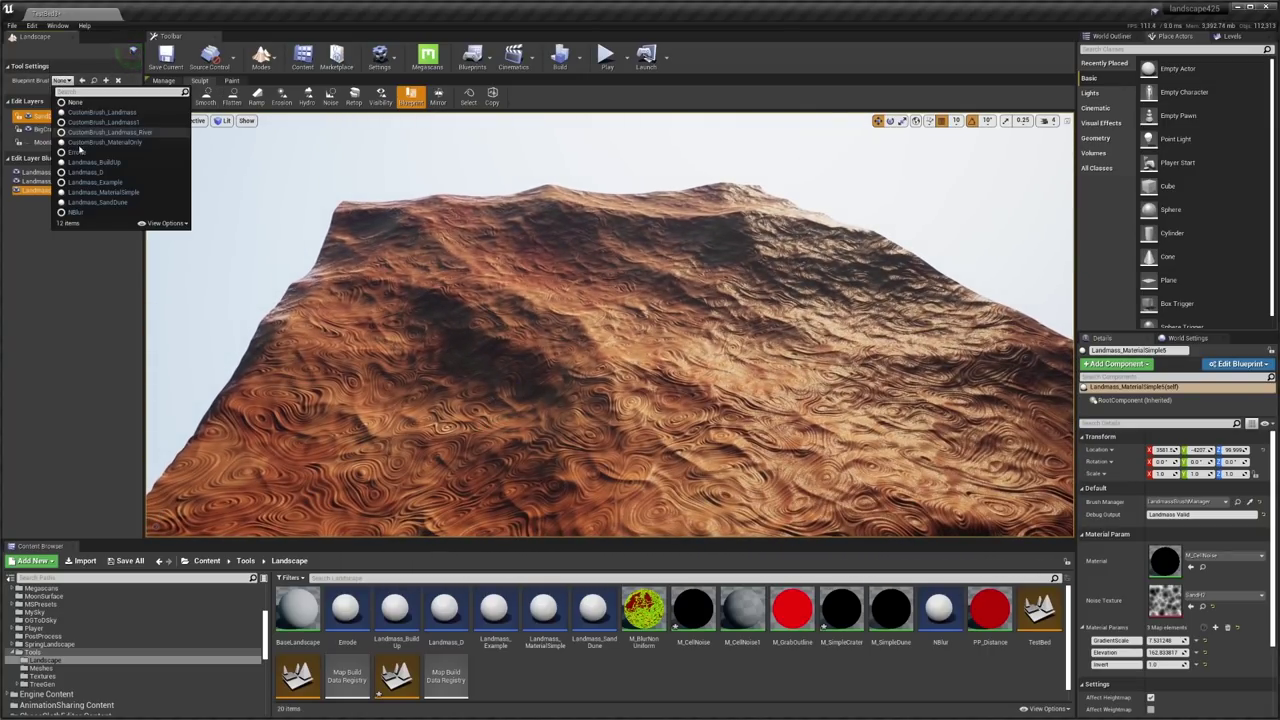
left_click(107, 202)
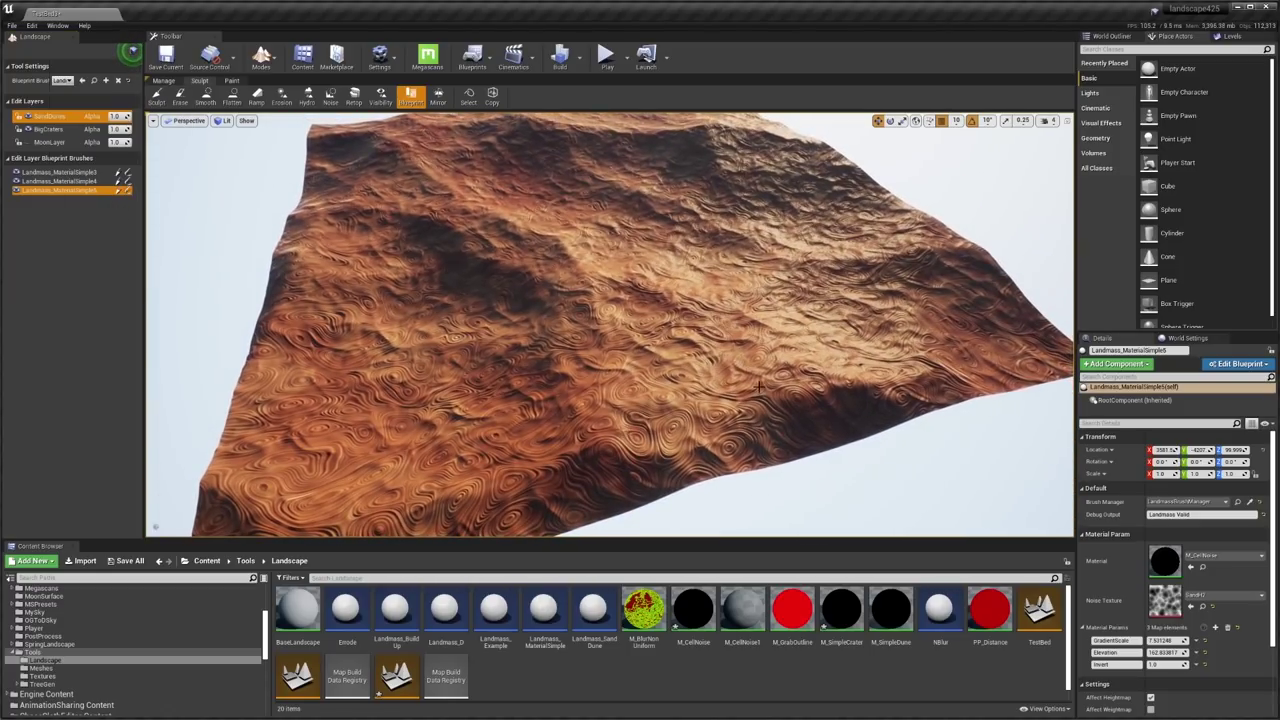
left_click(759, 387)
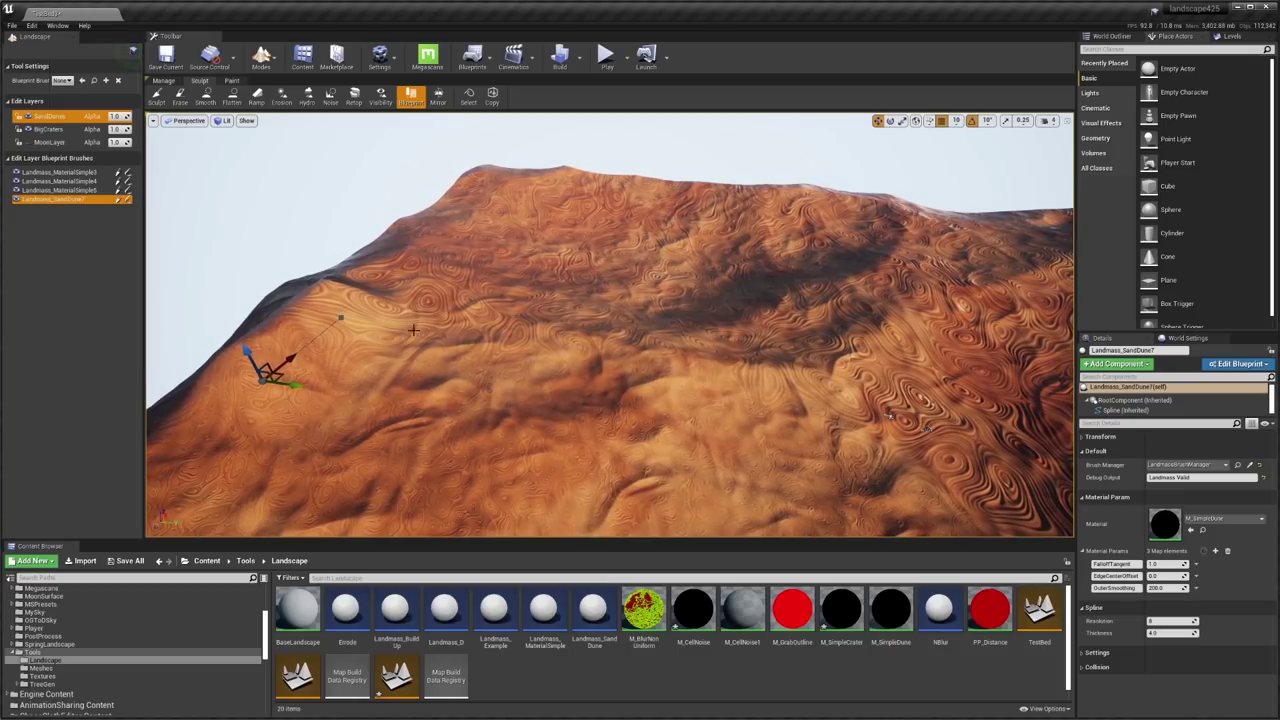
Extend the sand dune brush's spline with additional points to form a curved ridge across the terrain.
mouse_move(416, 341)
right_mouse_down()
mouse_move(420, 362)
mouse_move(416, 341)
right_mouse_up()
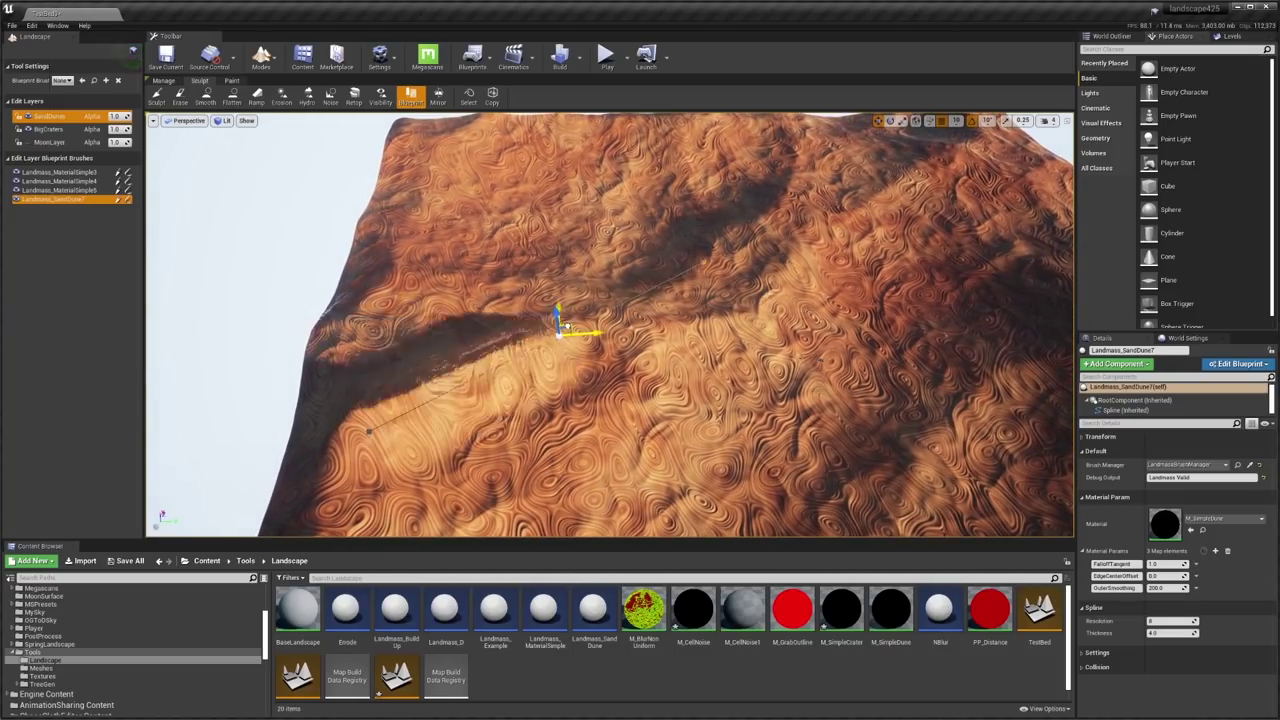
right_click_drag(815, 390, 872, 401)
left_click_drag(708, 316, 822, 130, "alt")
right_click_drag(834, 207, 900, 200)
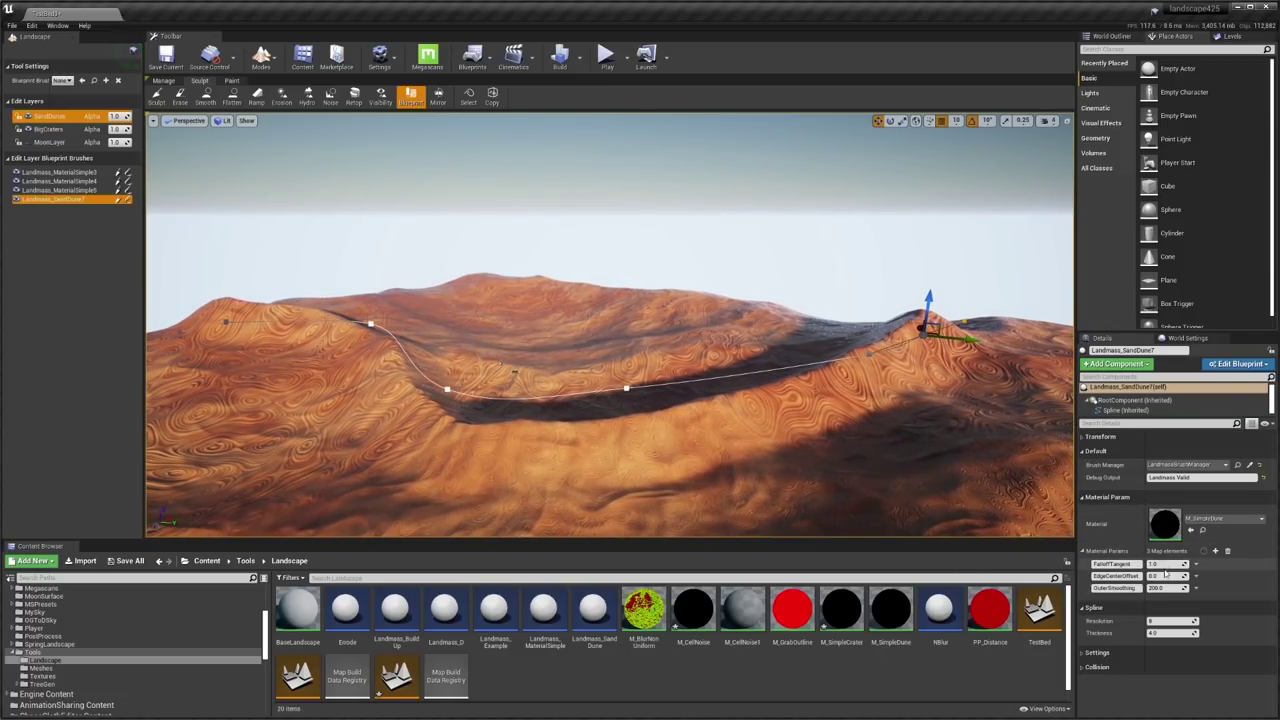
Set the dune brush's FalloffTangent to about 1.17 and OuterSmoothing to about 948, and lower the whole brush into the terrain.
left_click_drag(1152, 564, 1186, 588)
right_click_drag(689, 401, 750, 405)
left_click(1115, 37)
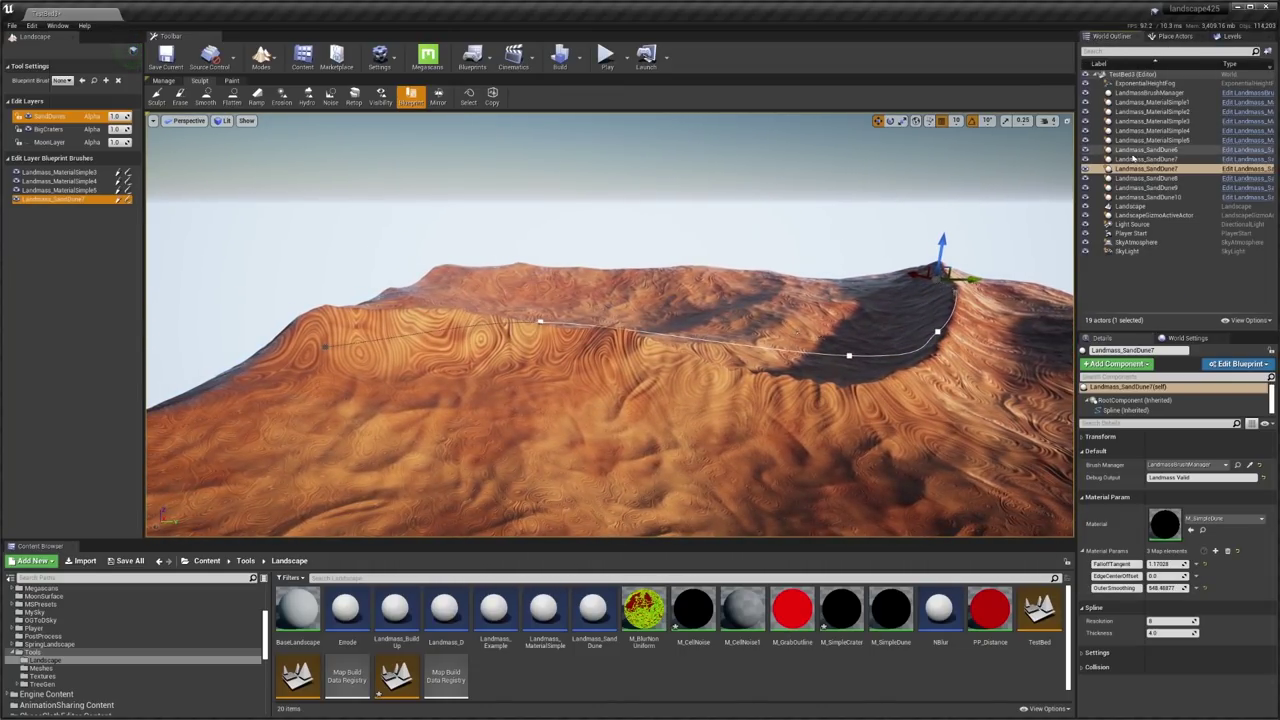
left_click(1145, 169)
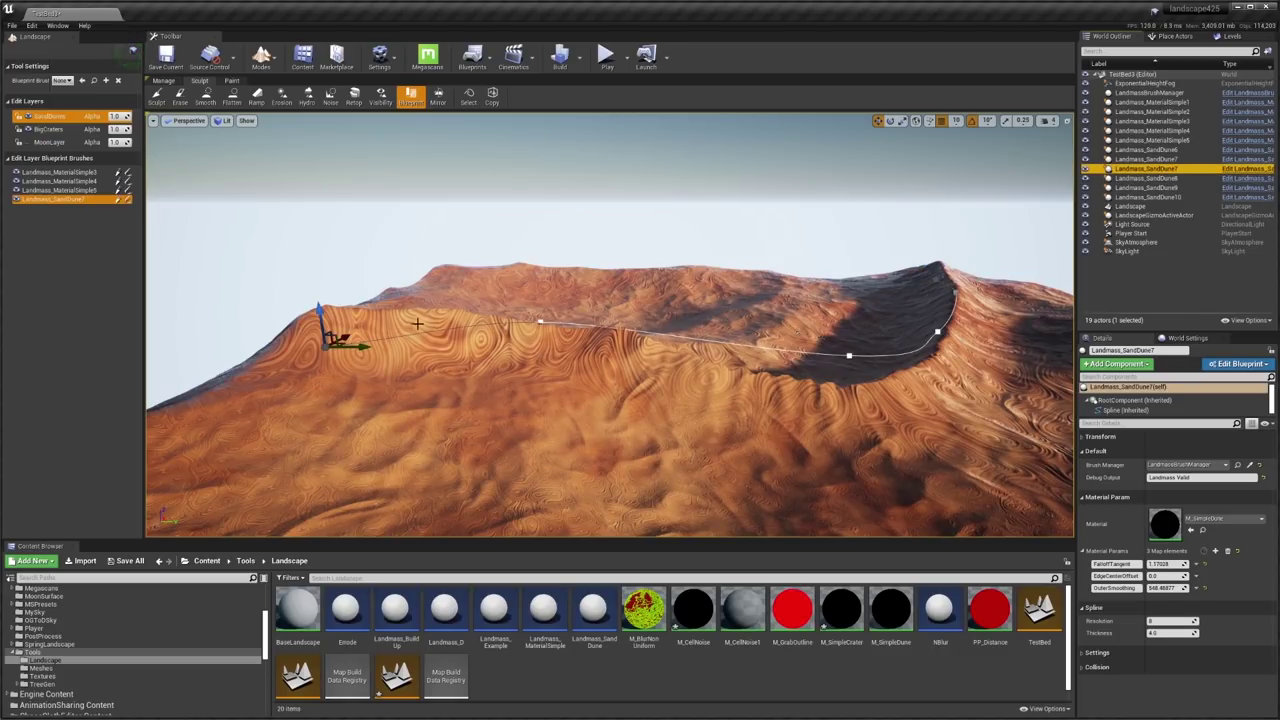
left_click_drag(322, 314, 322, 354)
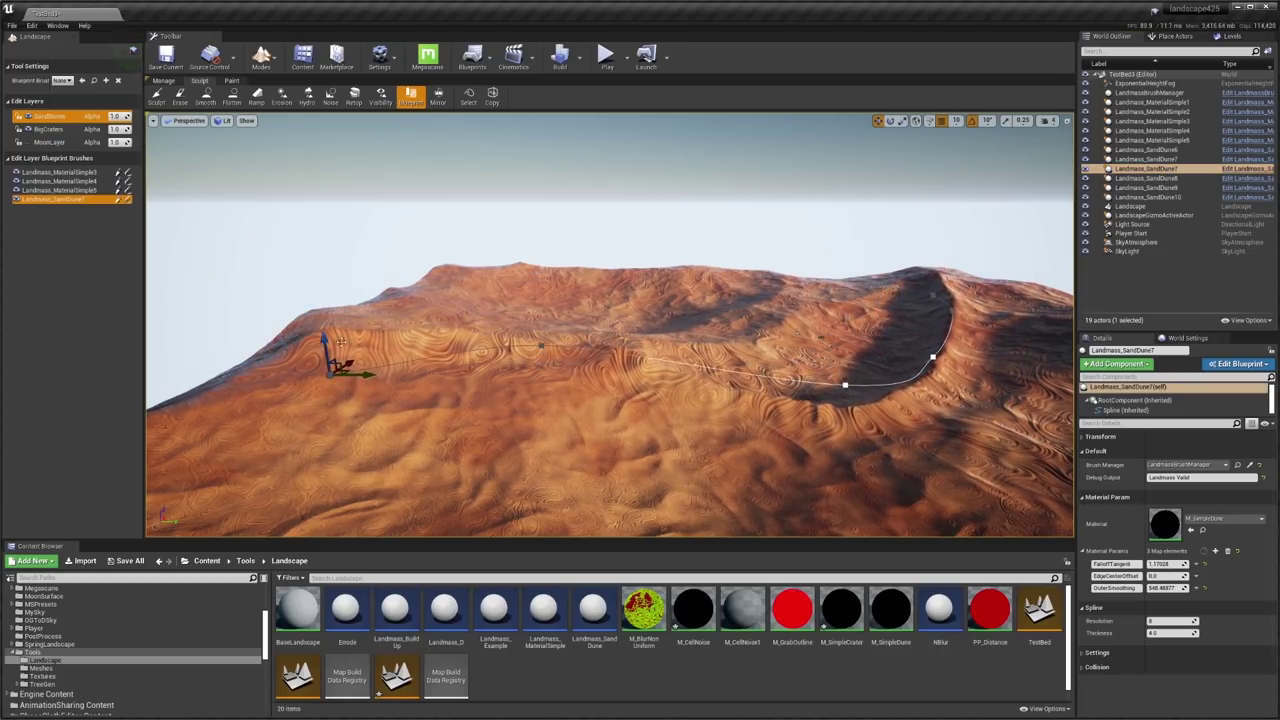
Duplicate the sand dune brush and place the copy beside the first ridge.
right_click_drag(628, 402, 665, 475)
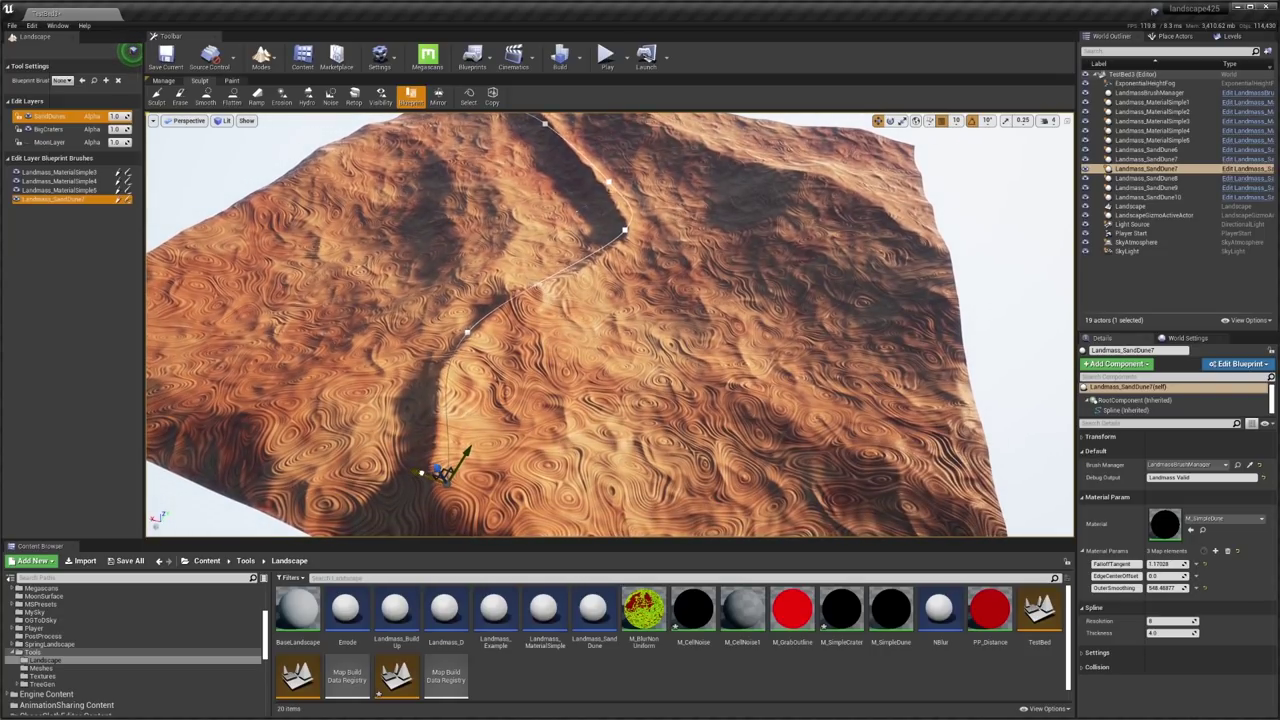
left_click_drag(446, 475, 808, 583, "alt")
right_click_drag(820, 254, 850, 265)
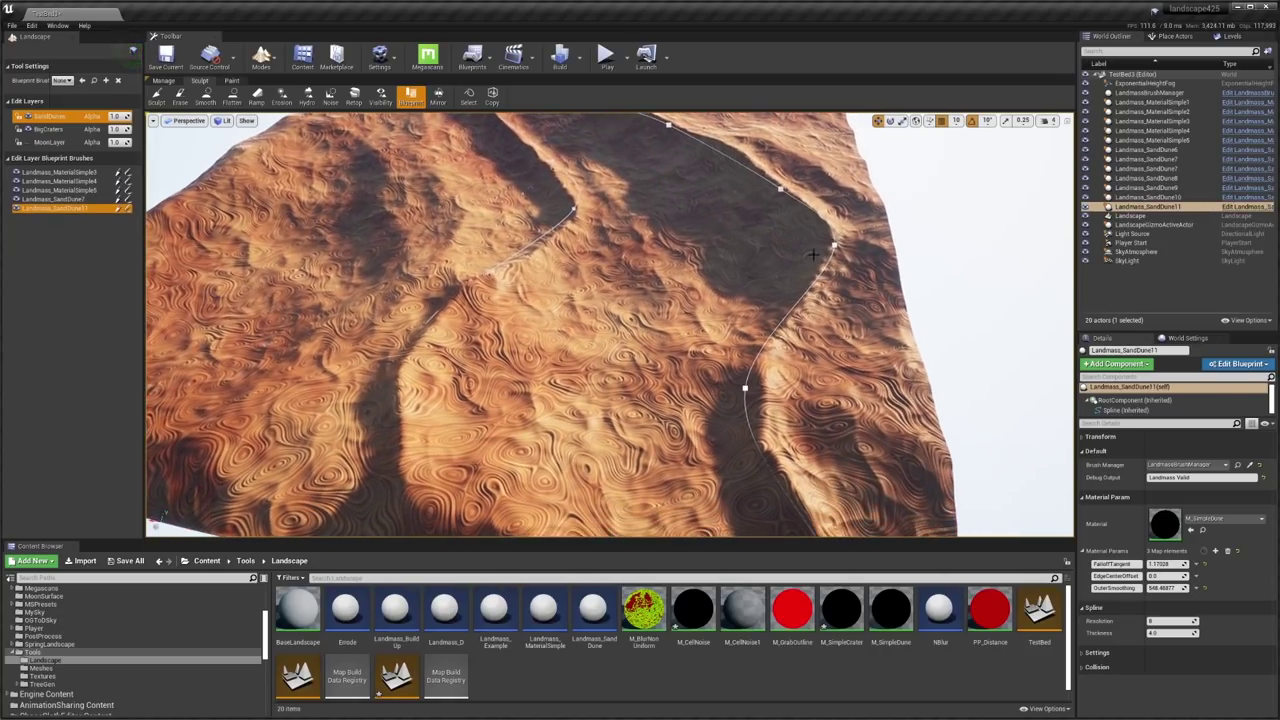
Reshape the copied dune's spline by deleting, adding and moving points so its ridge branches off the first dune's bend.
left_click_drag(838, 247, 791, 196)
key("Delete")
right_click_drag(697, 204, 685, 170)
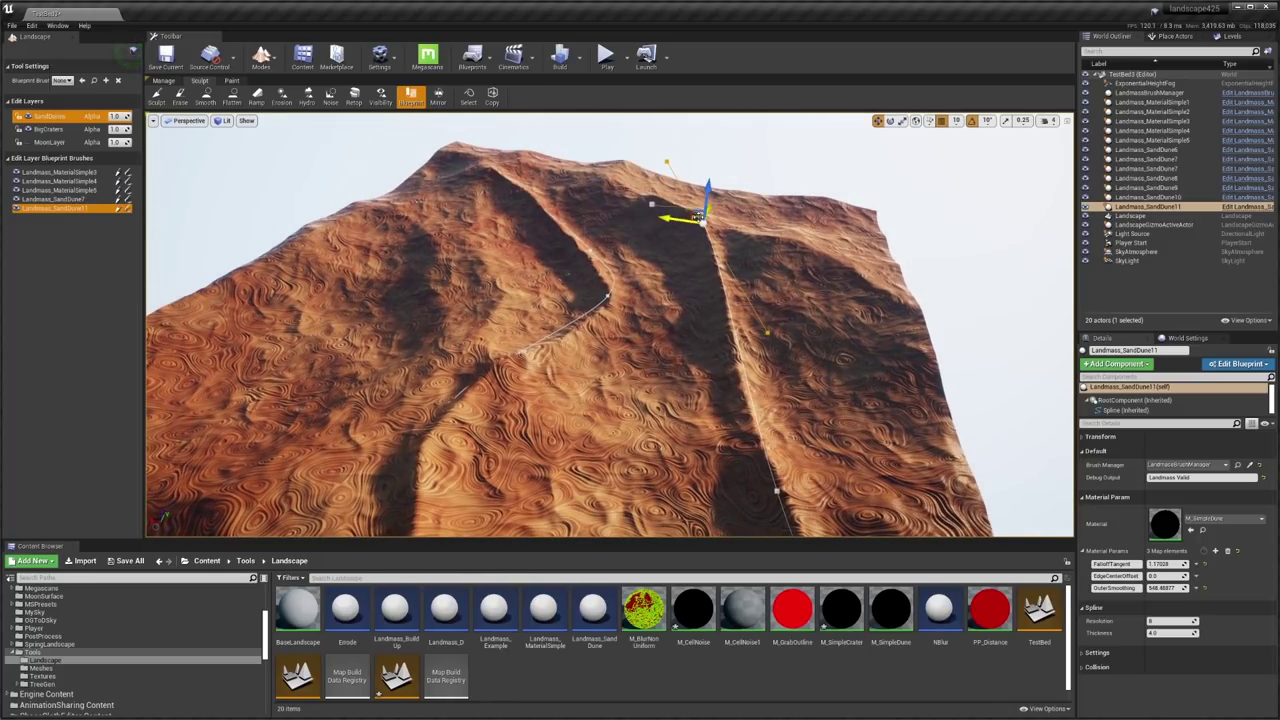
left_click_drag(700, 217, 712, 454, "alt")
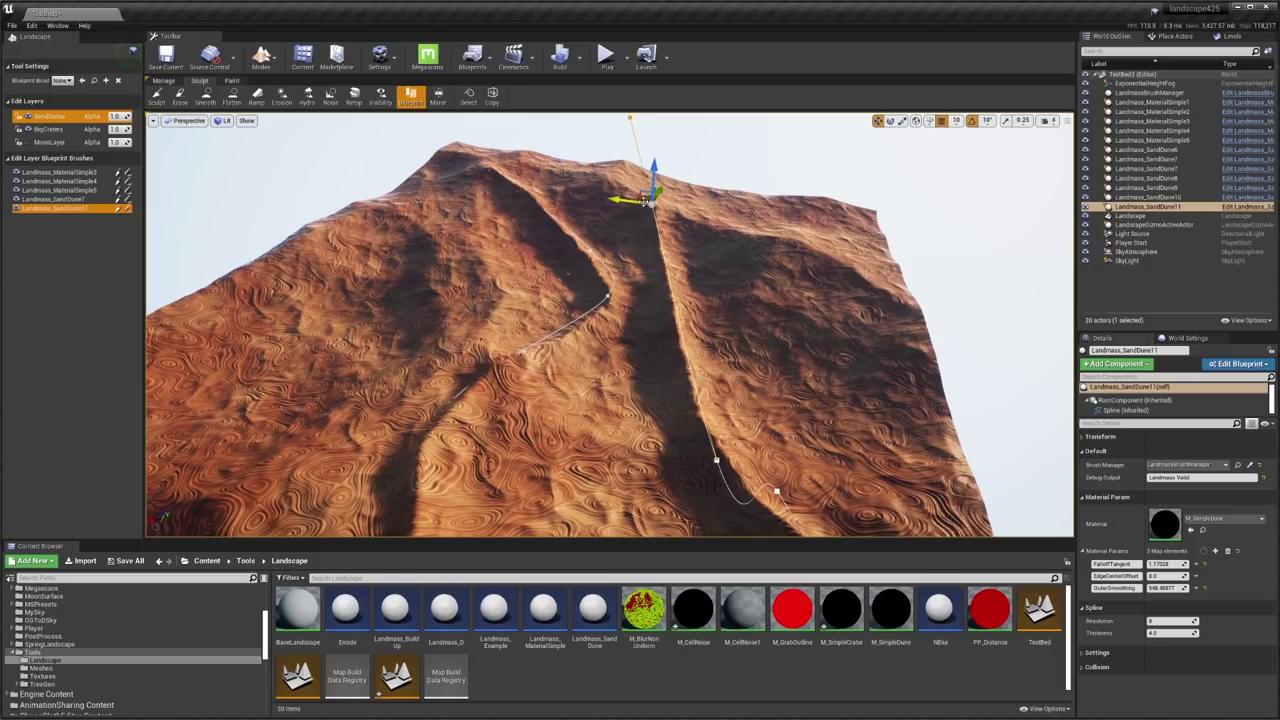
left_click_drag(644, 197, 605, 296)
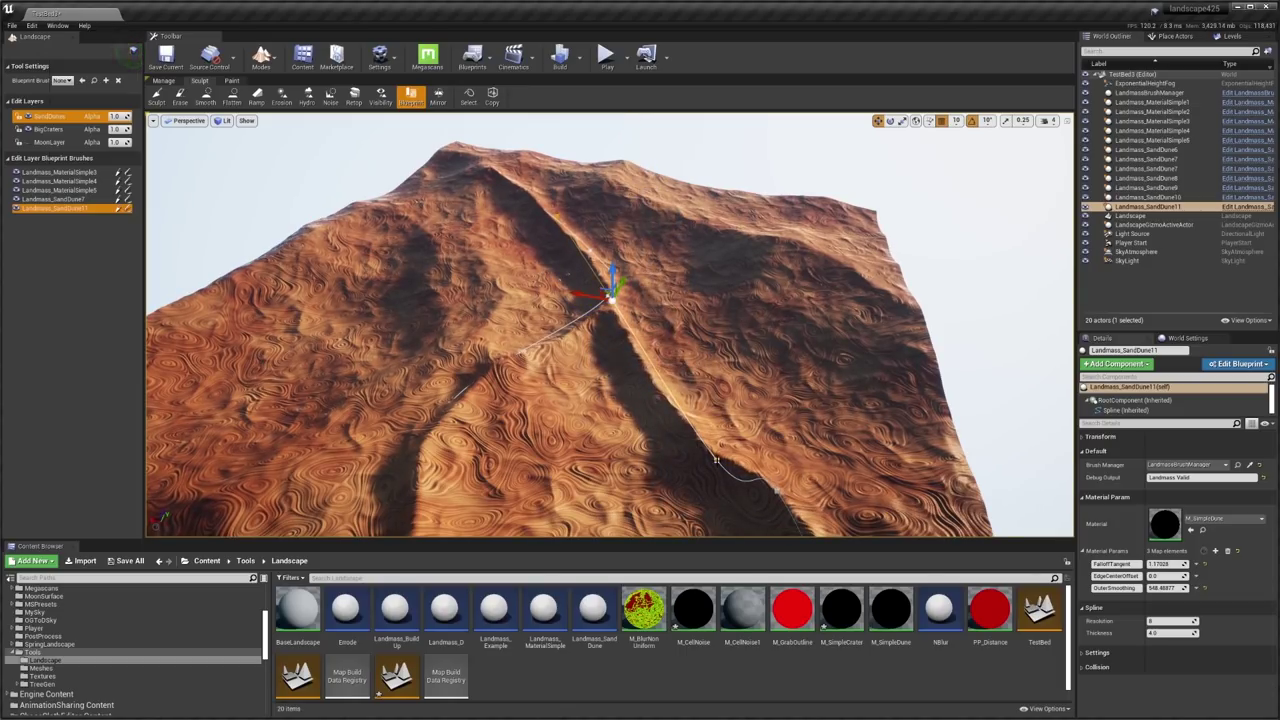
left_click(716, 459)
left_click_drag(676, 454, 577, 438)
right_click_drag(622, 325, 617, 347)
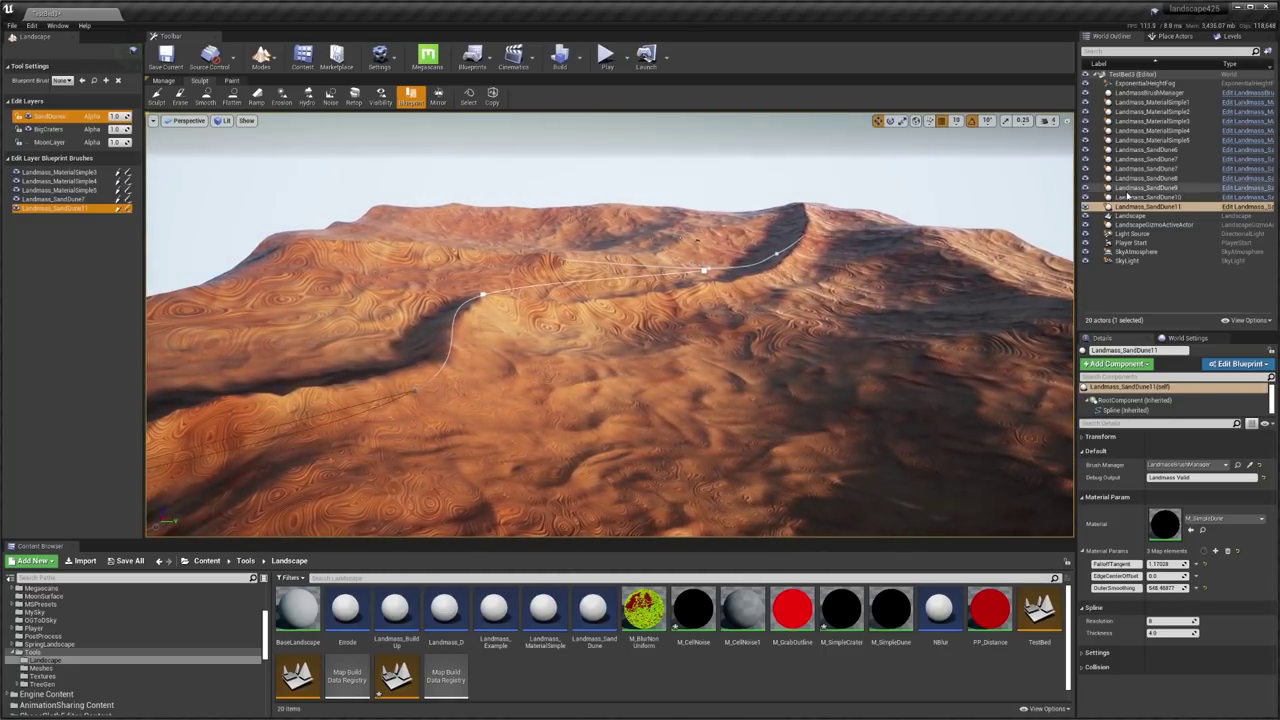
Duplicate the branching sand dune brush and place the copy on the open terrain across from the existing ridges.
left_click(1153, 198)
left_click(1153, 207)
right_click_drag(765, 286, 708, 284)
left_click_drag(316, 329, 314, 312)
right_click_drag(330, 312, 572, 380)
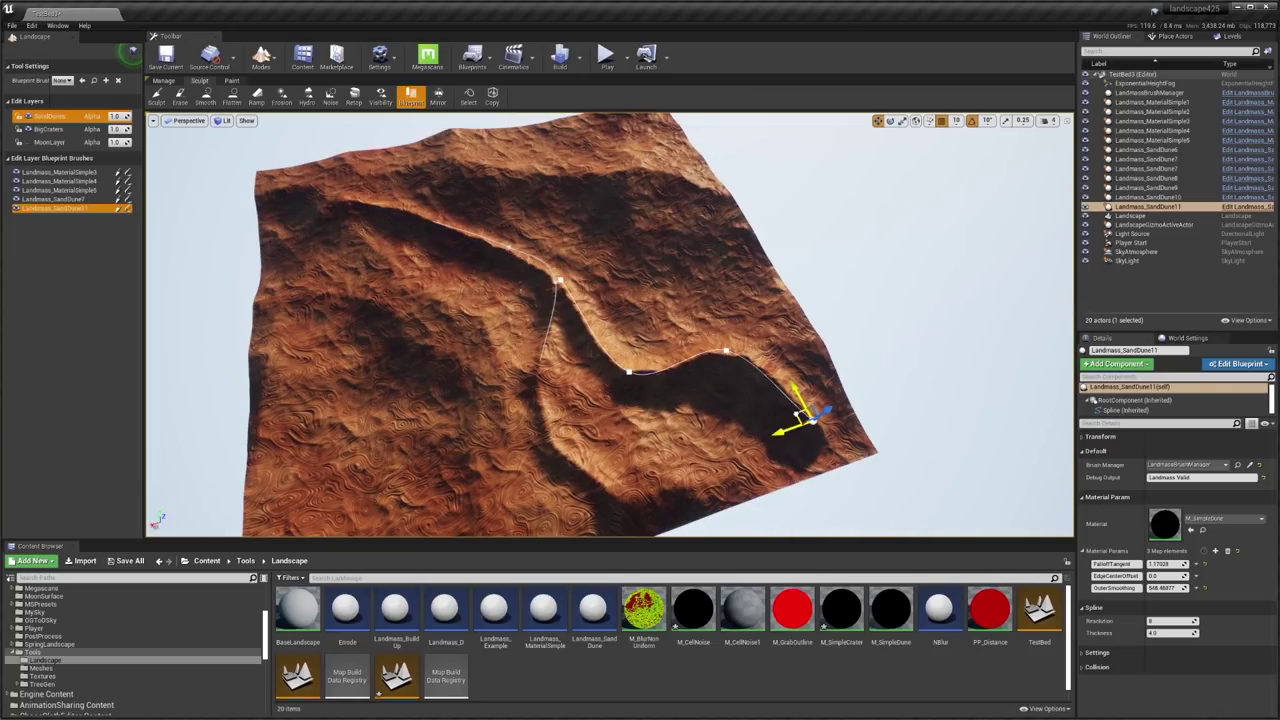
left_click_drag(800, 414, 235, 515, "alt")
right_click_drag(442, 370, 441, 366)
Reshape the new dune copy's spline by moving and rotating its points and adding one, forming a curved, hooked ridge.
left_click(606, 262)
key("ctrl+z")
right_click_drag(606, 264, 614, 310)
left_click(672, 316)
left_click_drag(672, 300, 664, 287)
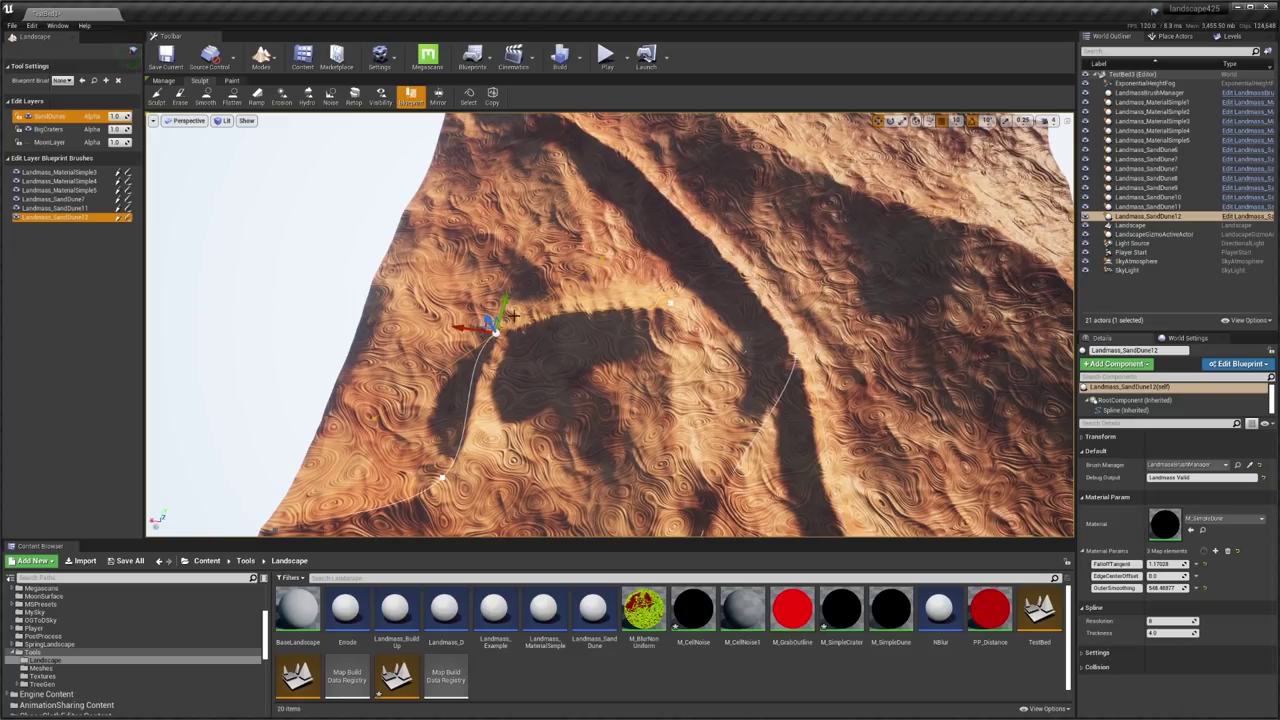
left_click_drag(510, 314, 523, 256)
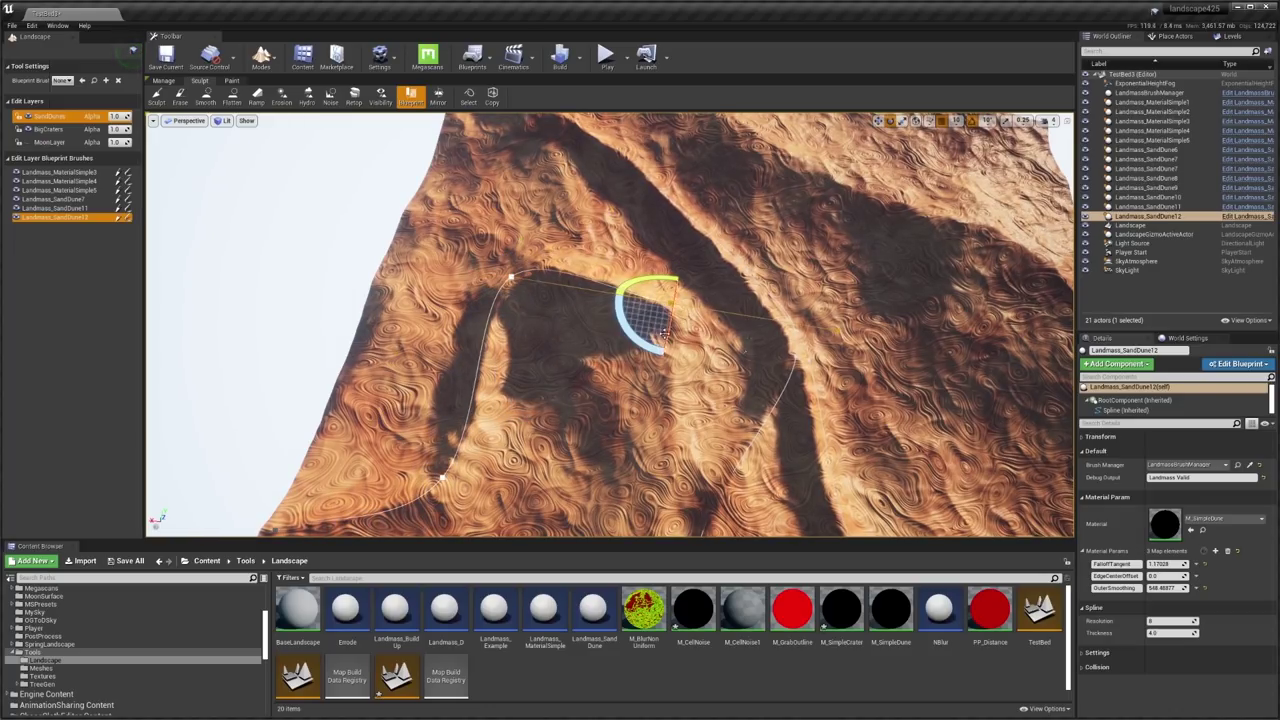
left_click_drag(662, 334, 700, 372)
left_click_drag(659, 289, 647, 402)
key("e")
left_click_drag(631, 463, 686, 474)
mouse_move(726, 391)
left_mouse_down("alt")
mouse_move(696, 376)
mouse_move(704, 352)
mouse_move(726, 391)
left_mouse_up("alt")
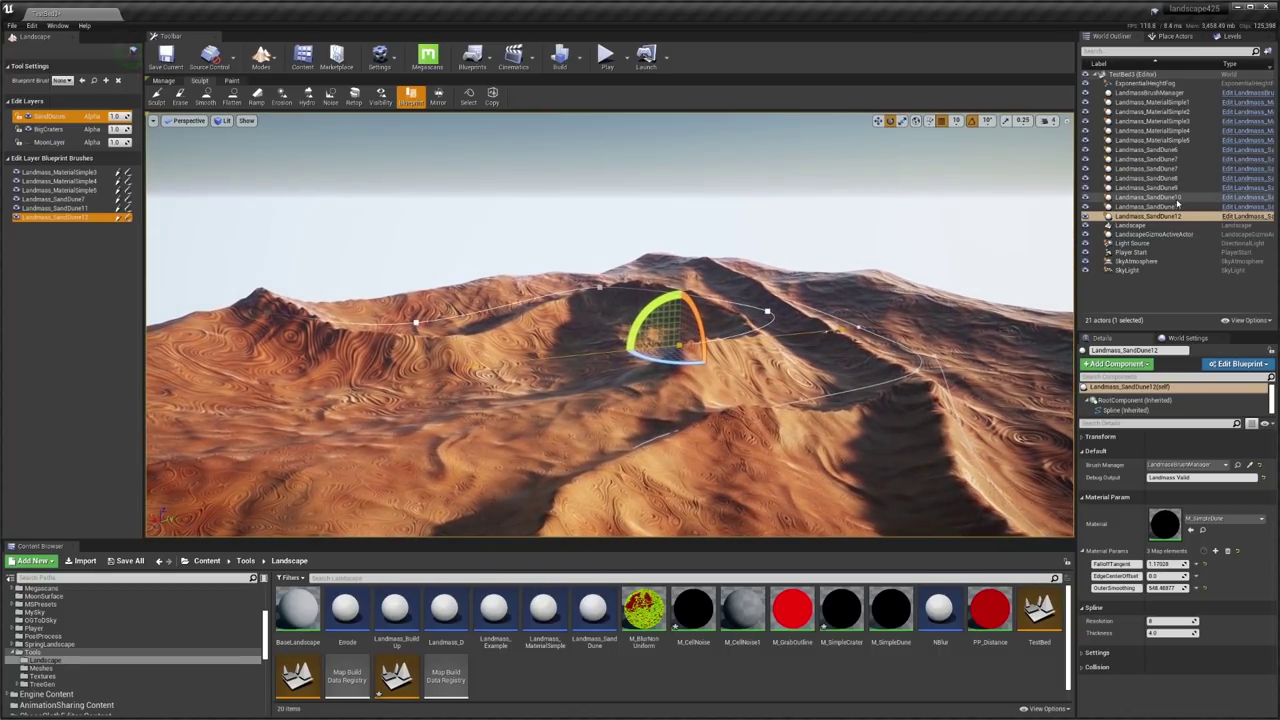
Lower the whole Landmass_SandDune12 brush slightly and set its spline Resolution to 32.
left_click(1177, 206)
left_click(1174, 216)
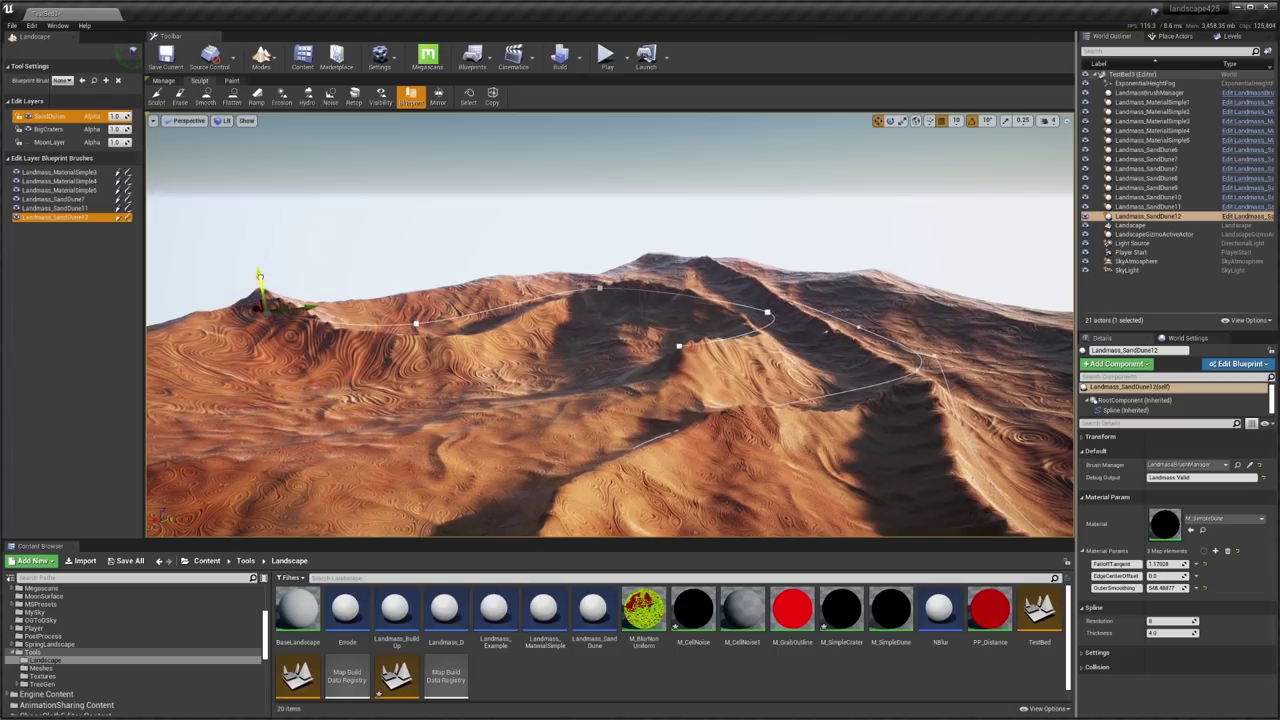
mouse_move(260, 276)
left_mouse_down()
mouse_move(263, 300)
mouse_move(261, 281)
left_mouse_up()
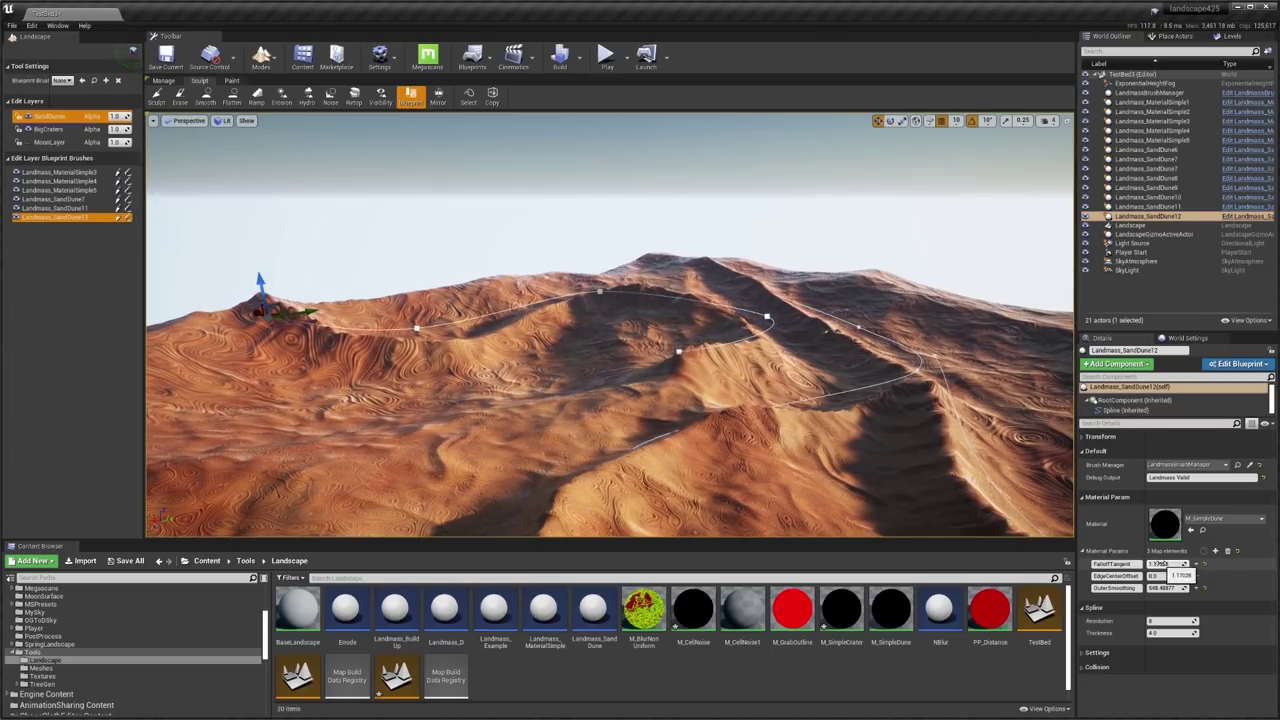
left_click(1177, 622)
type("32")
key("Return")
Refine the spline points around the bend of the newest dune.
left_click_drag(600, 330, 710, 400, "alt")
mouse_move(570, 363)
right_mouse_down()
mouse_move(585, 400)
mouse_move(600, 345)
mouse_move(580, 370)
mouse_move(570, 363)
right_mouse_up()
right_click(604, 347)
left_click(610, 356)
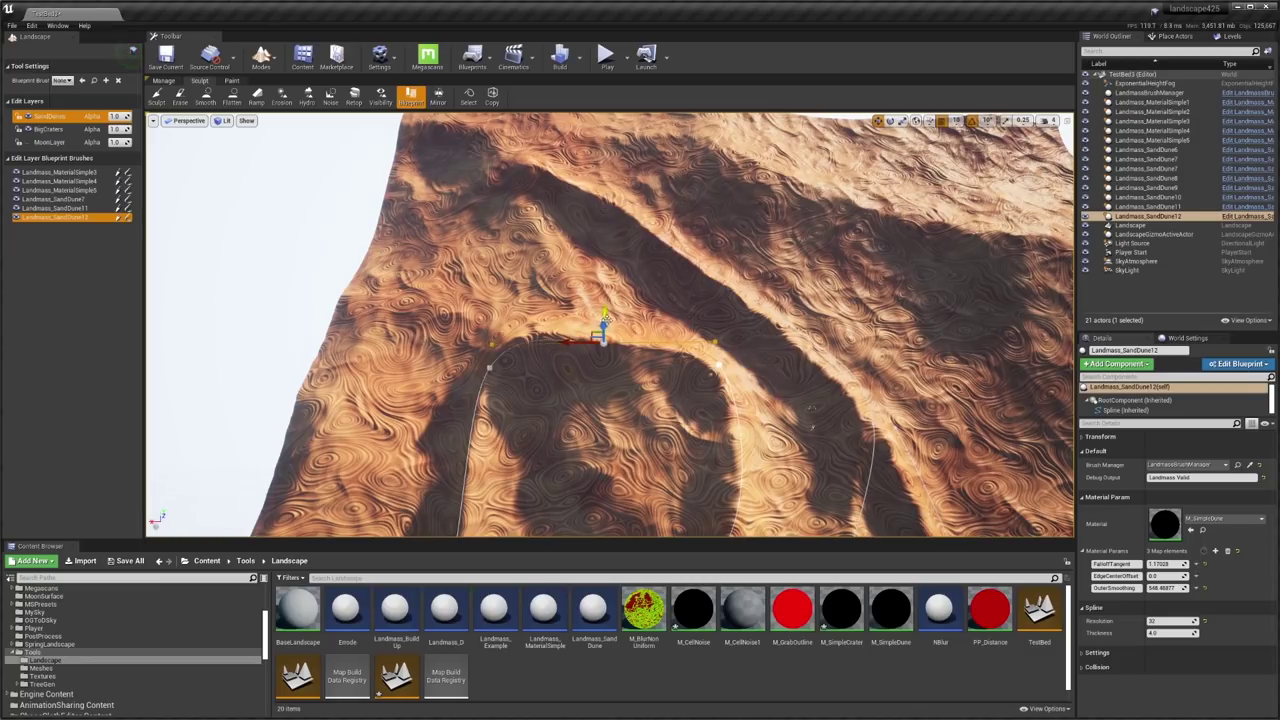
Examine the dune ridges across the terrain from several angles.
mouse_move(736, 393)
right_mouse_down()
mouse_move(780, 320)
mouse_move(736, 393)
right_mouse_up()
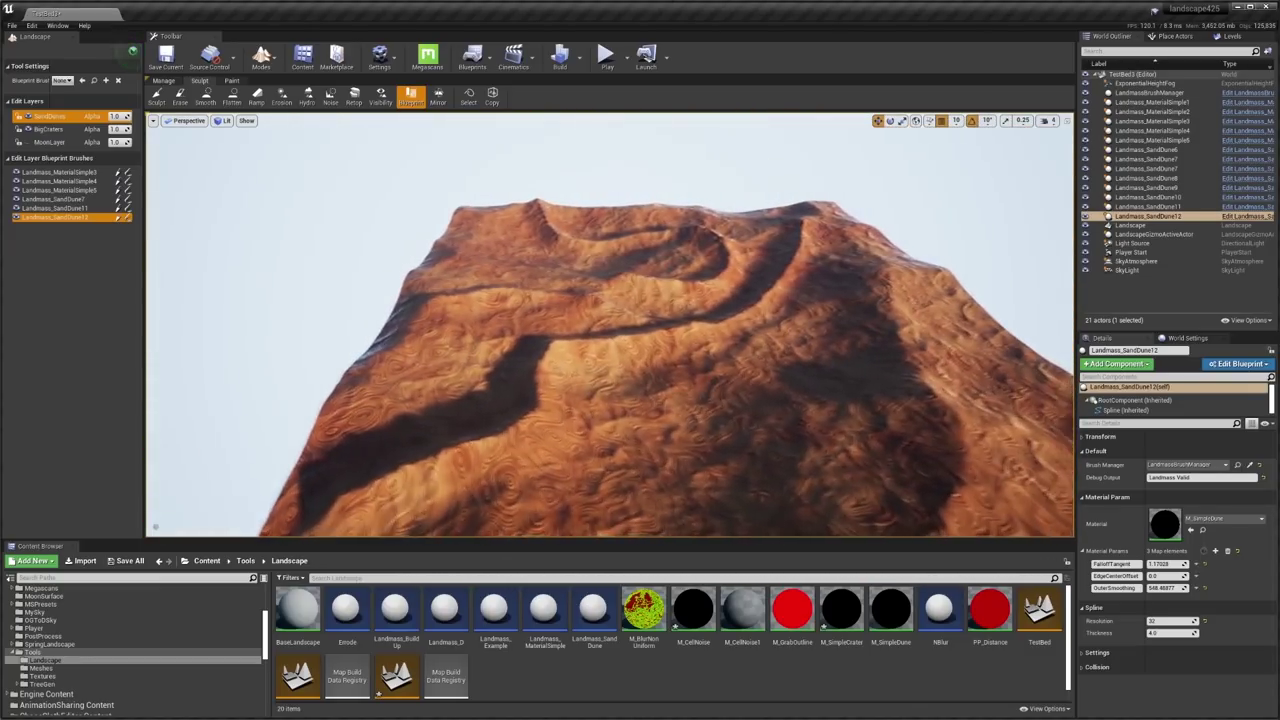
right_click_drag(697, 433, 820, 430)
mouse_move(765, 309)
right_mouse_down()
mouse_move(735, 312)
mouse_move(750, 300)
mouse_move(765, 309)
right_mouse_up()
key("e")
mouse_move(682, 297)
right_mouse_down()
mouse_move(735, 270)
mouse_move(680, 298)
mouse_move(705, 305)
right_mouse_up()
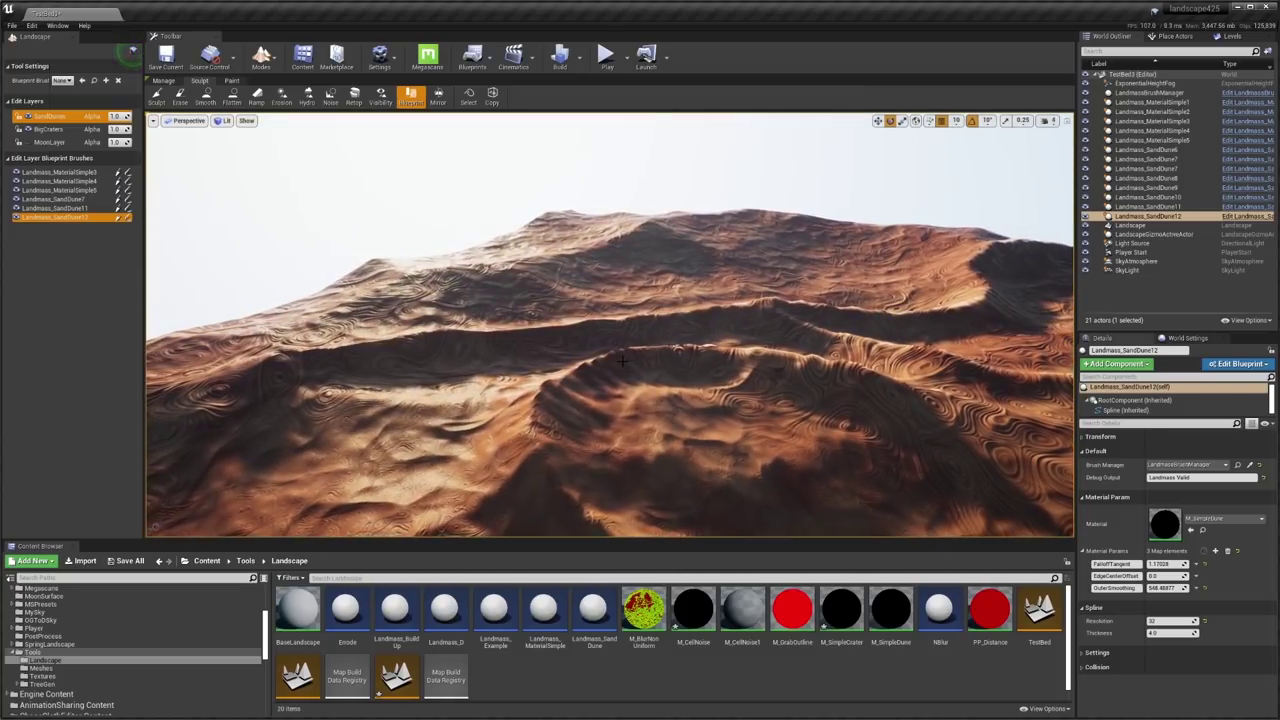
right_click_drag(618, 361, 291, 391)
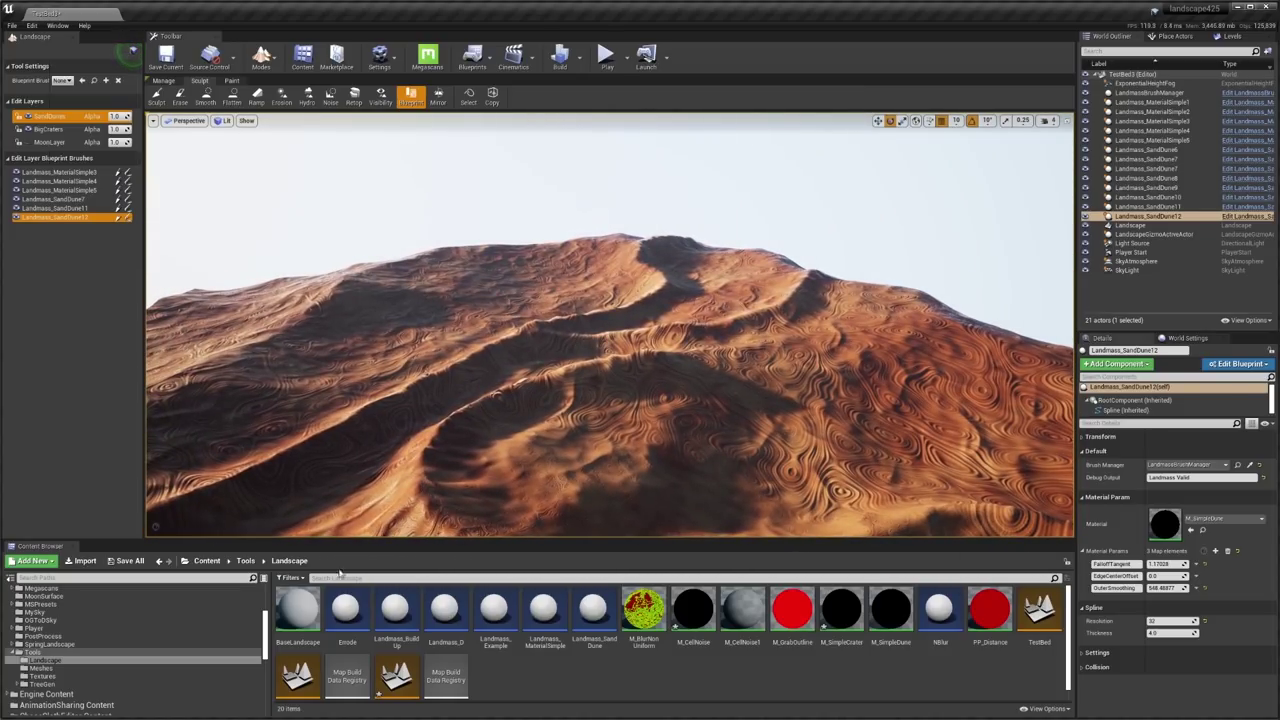
Find M_Moon in the MoonSurface folder and assign it as the Landscape actor's Landscape Material.
left_click(245, 561)
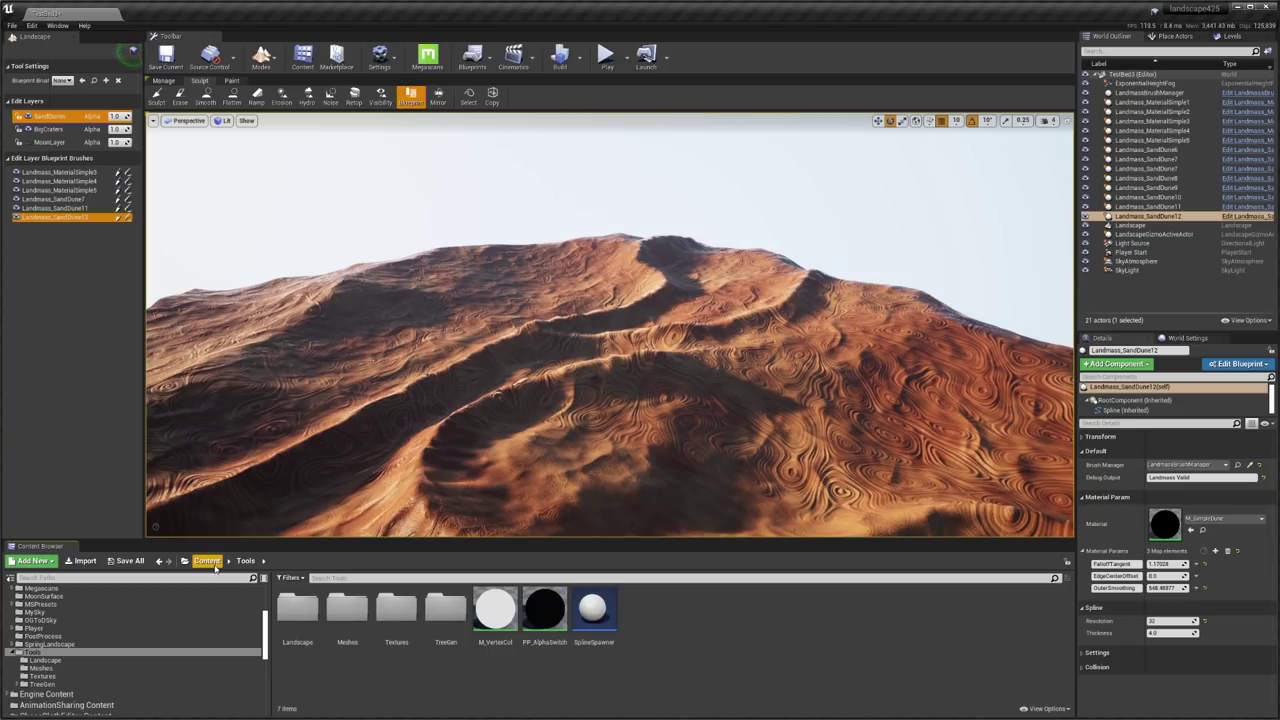
left_click(210, 562)
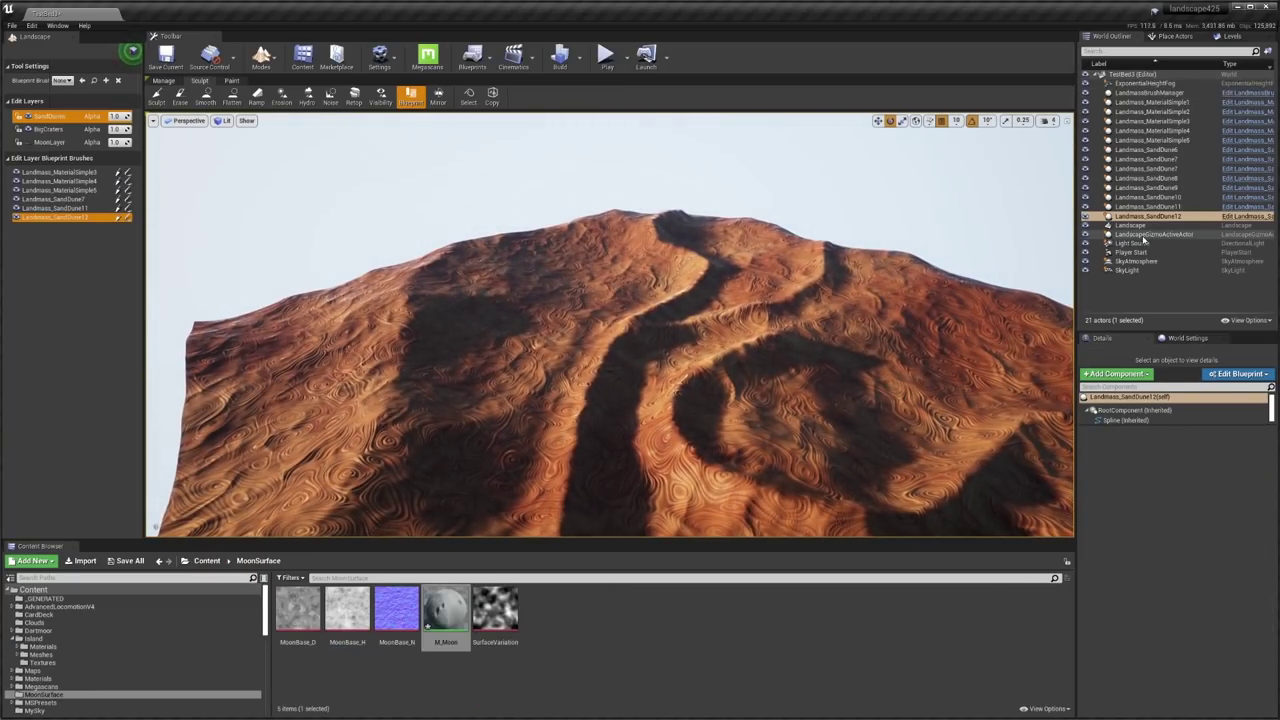
left_click(1135, 225)
left_click_drag(437, 618, 1162, 648)
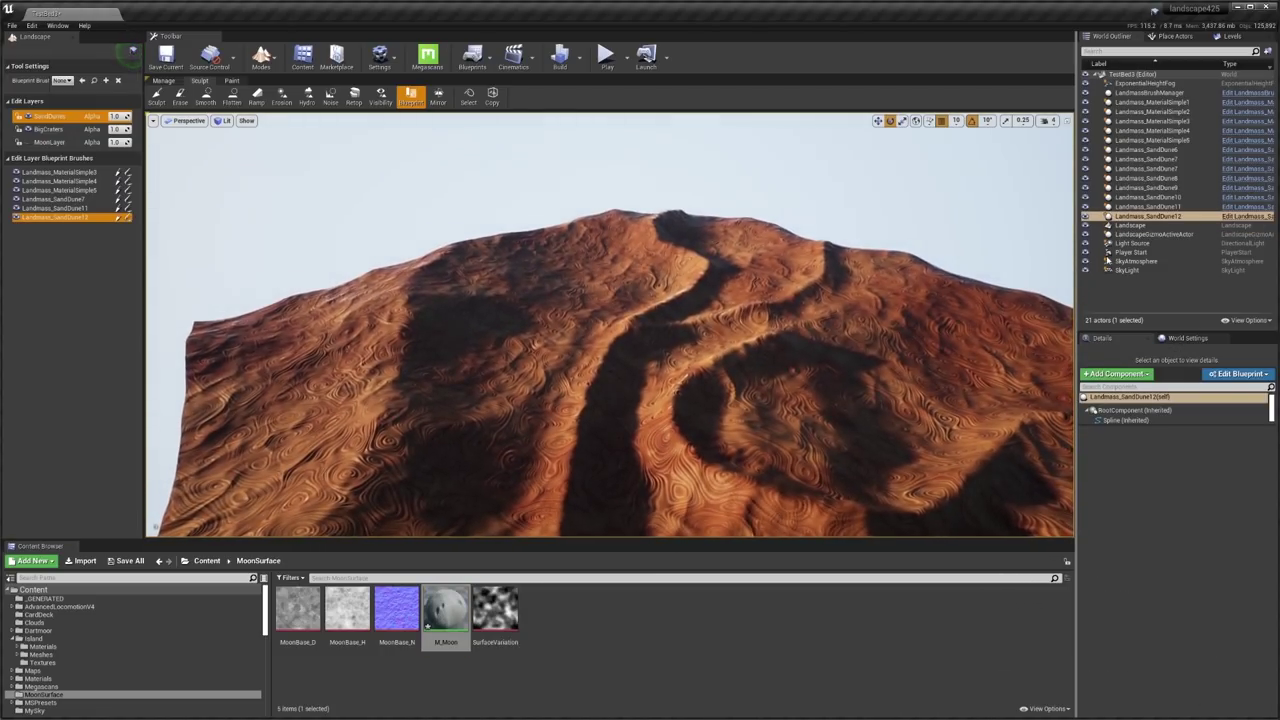
left_click(1135, 225)
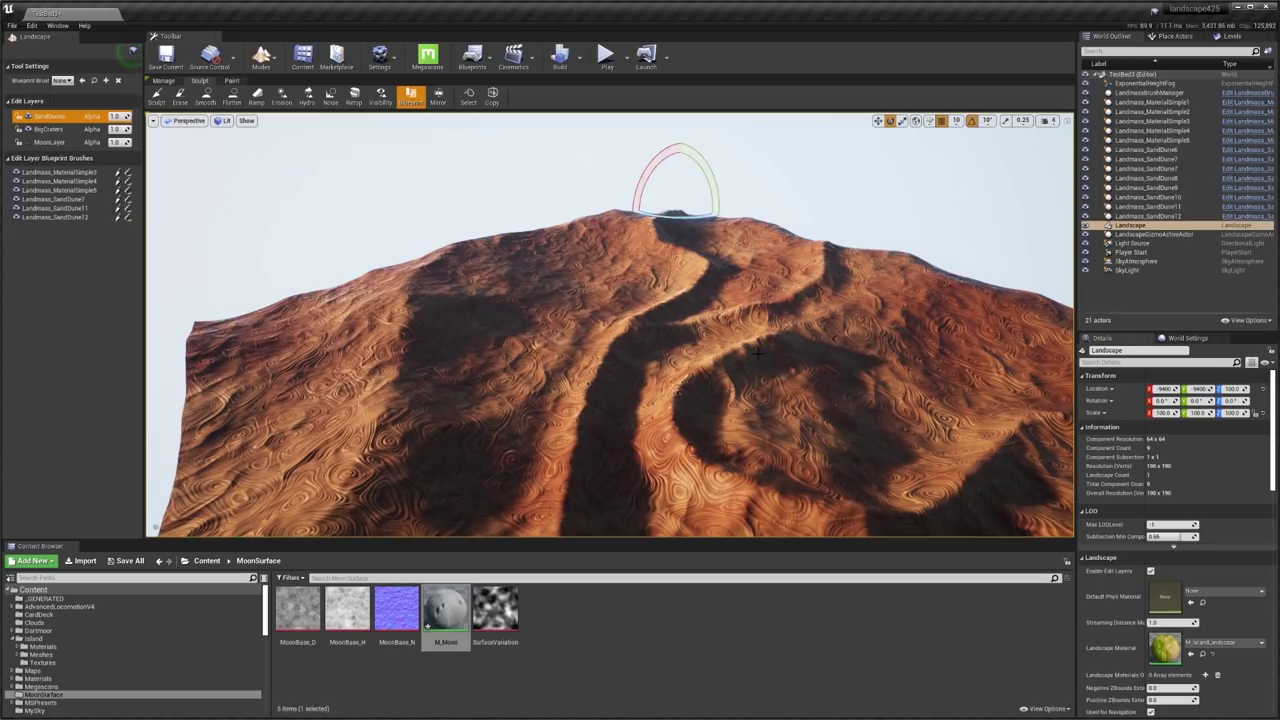
mouse_move(446, 617)
left_mouse_down()
mouse_move(1143, 660)
mouse_move(1165, 650)
left_mouse_up()
right_click_drag(853, 431, 930, 480)
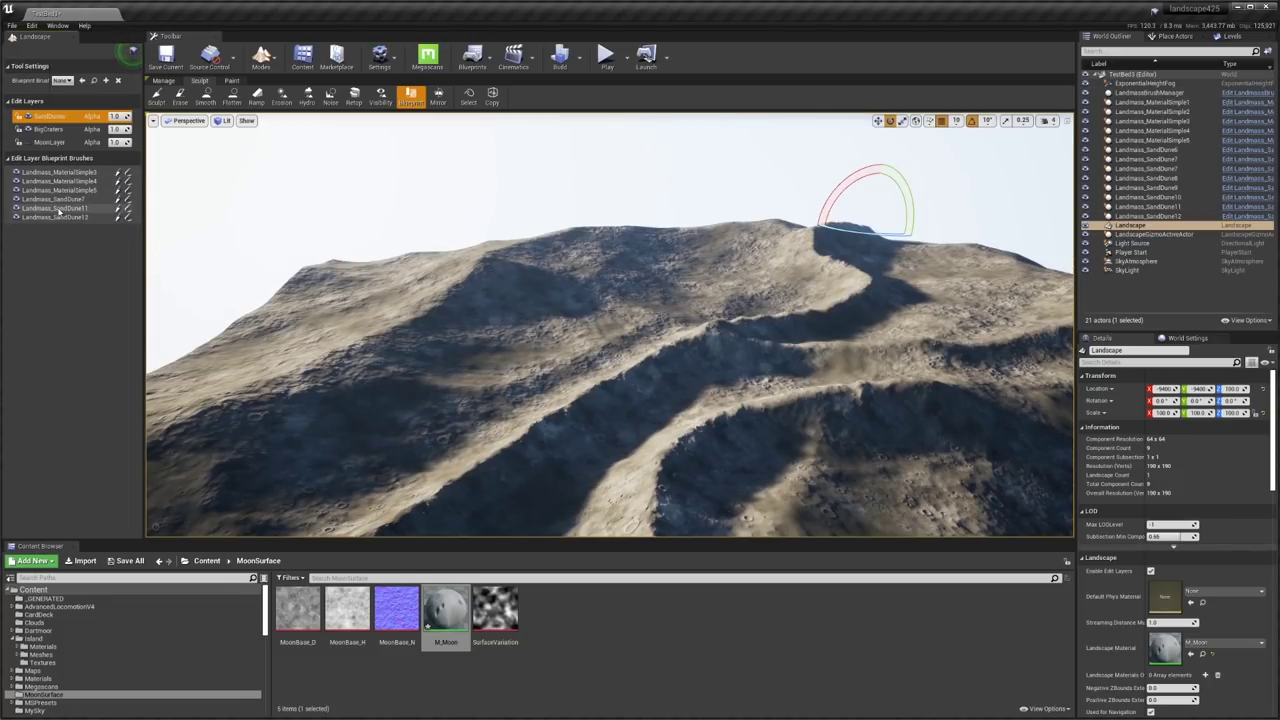
Hide the three sand dune brushes and select the Landmass_MaterialSimple5 brush.
left_click(54, 200)
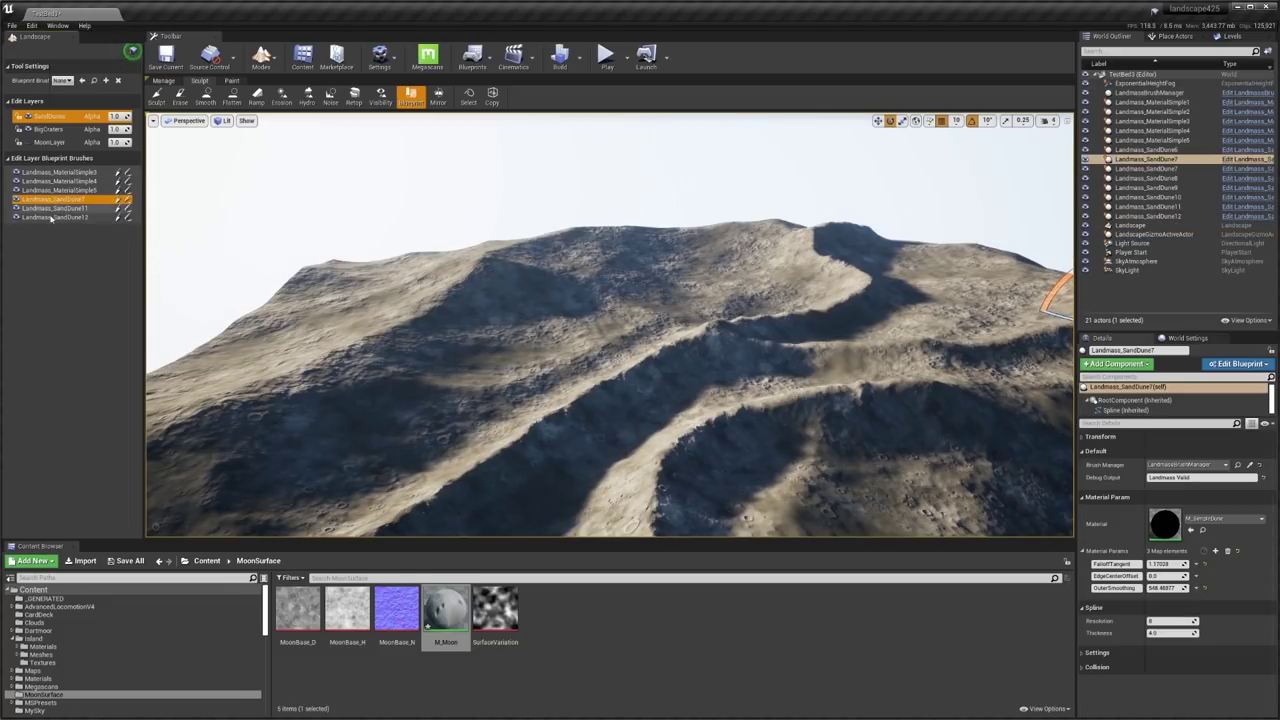
double_click(55, 189)
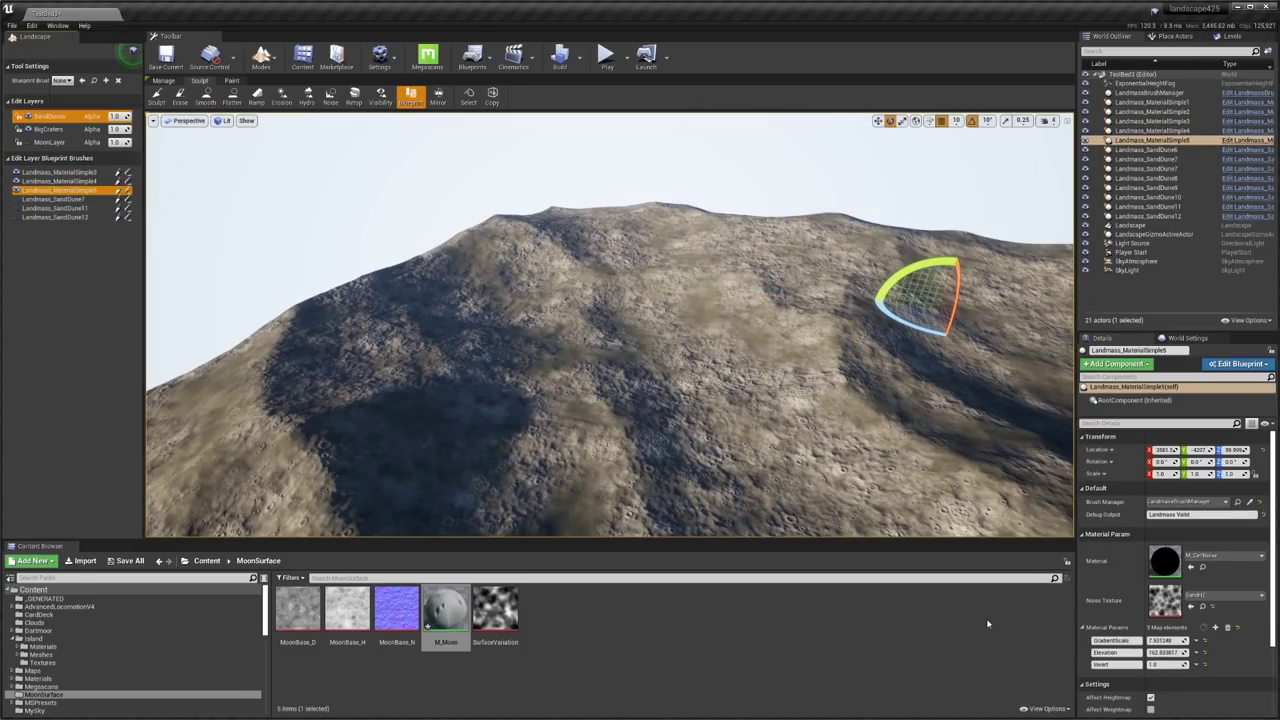
right_click_drag(662, 429, 615, 425)
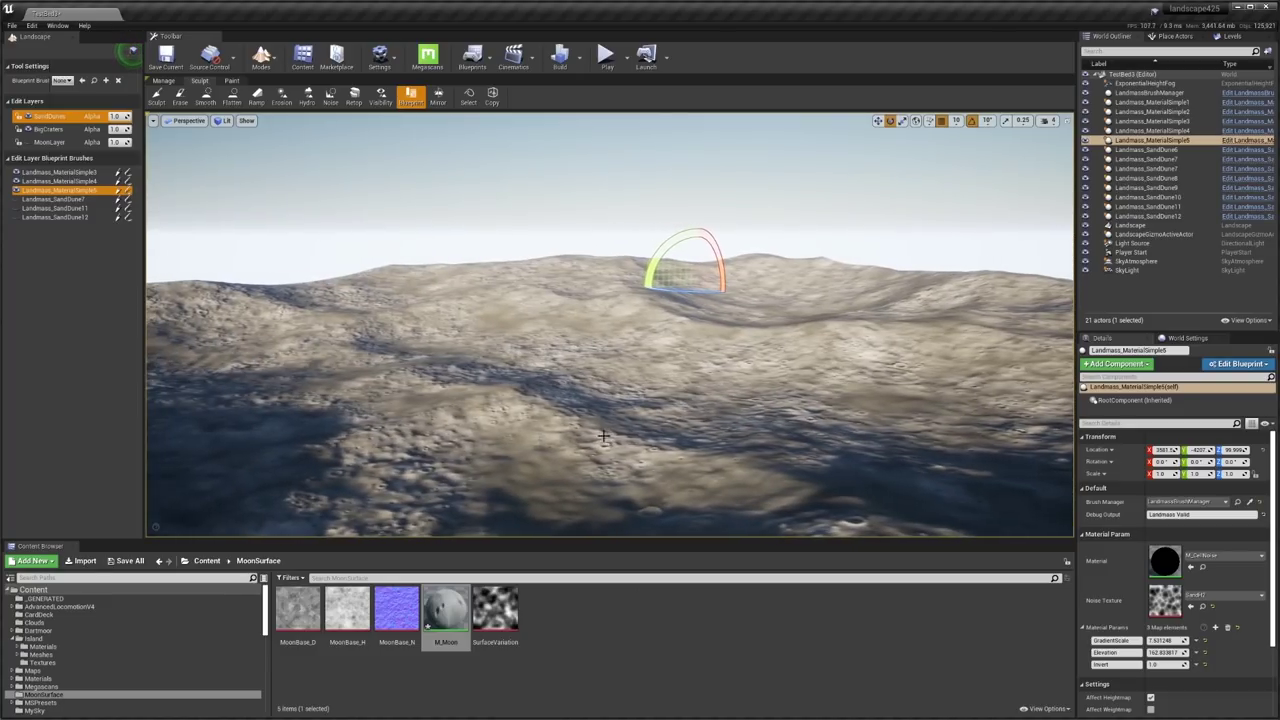
Set the Landmass_MaterialSimple5 brush's Noise Texture to MoonBase_H and adjust its GradientScale.
left_click(1211, 597)
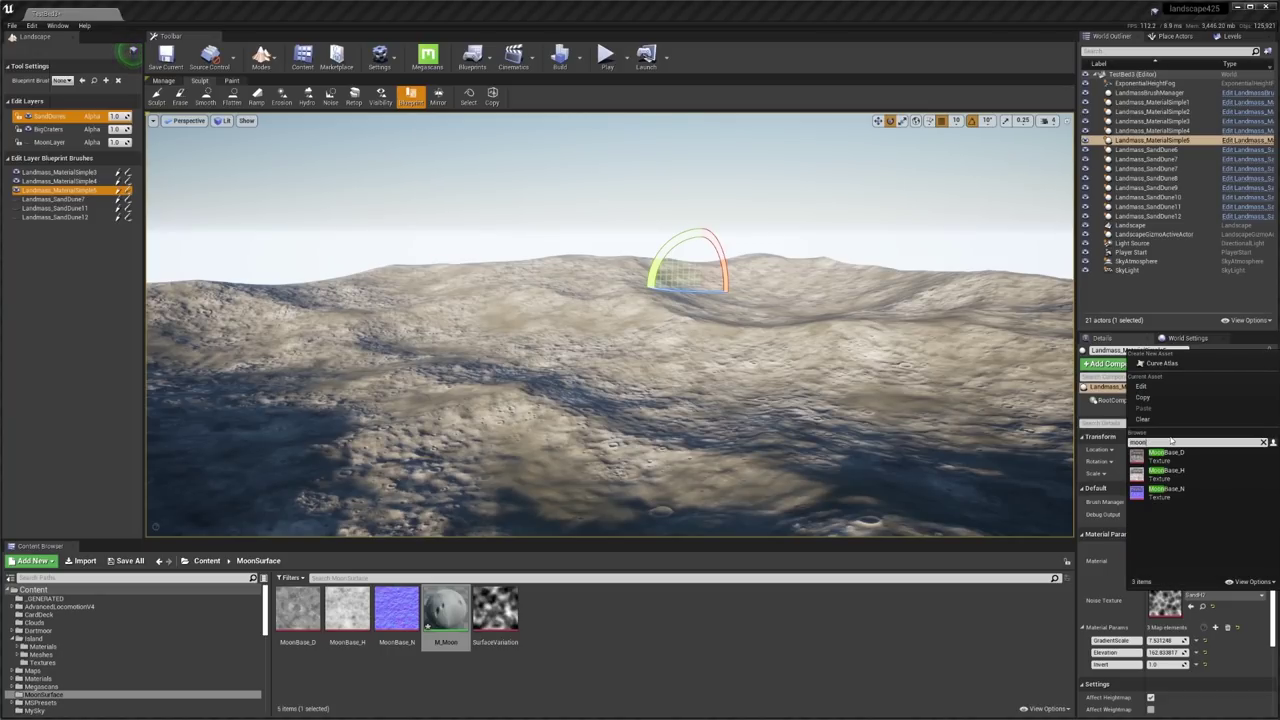
left_click(1162, 470)
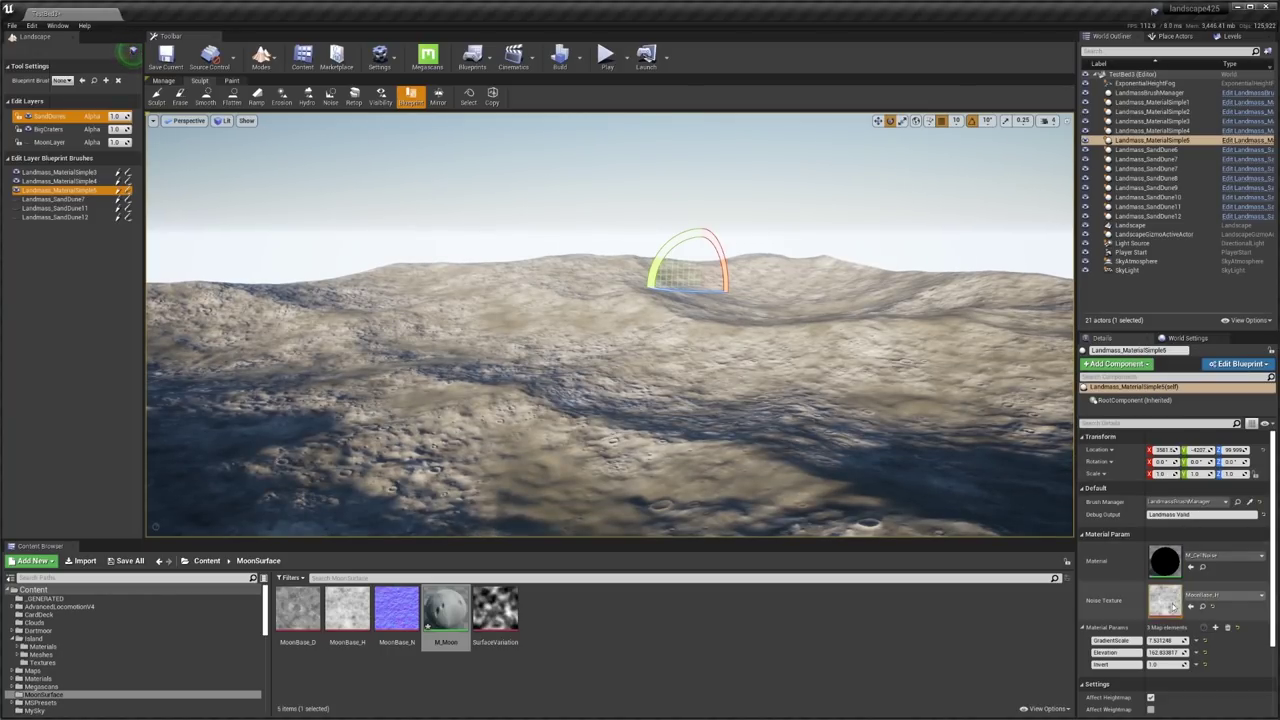
mouse_move(1175, 640)
left_mouse_down()
mouse_move(1122, 640)
mouse_move(1150, 640)
left_mouse_up()
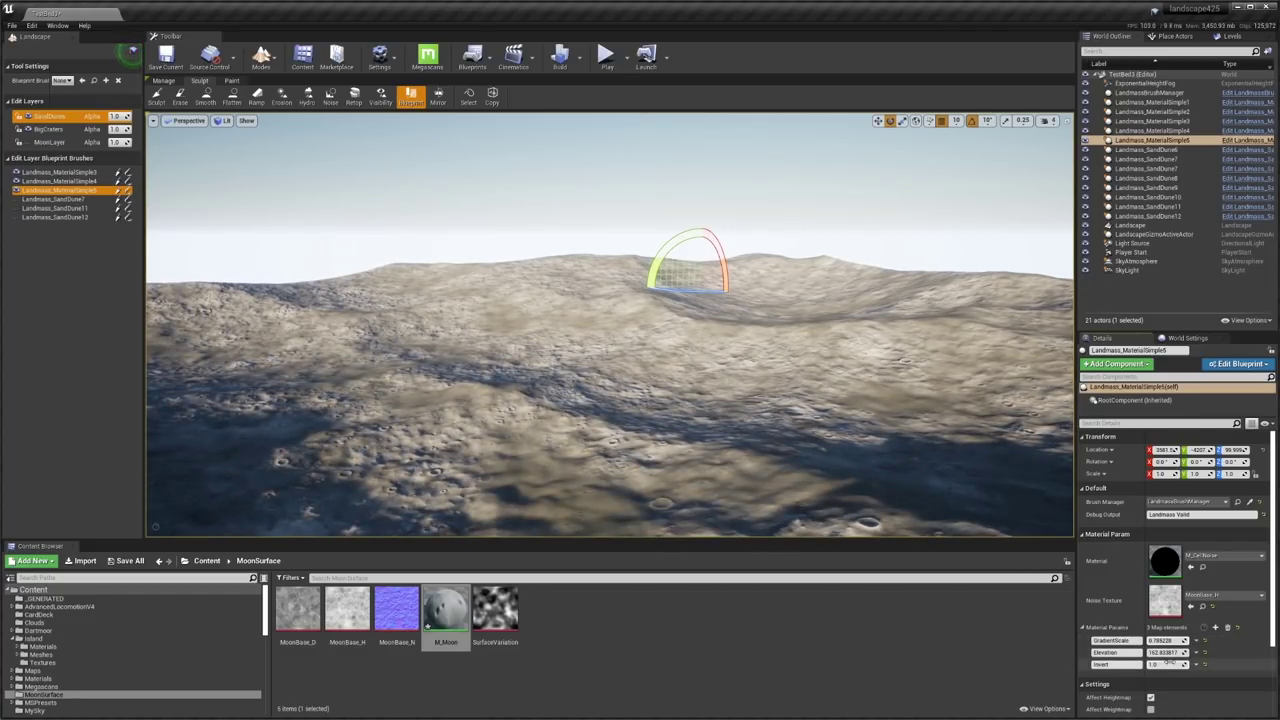
Set Landmass_MaterialSimple4's Noise Texture to MoonBase_H with a GradientScale of about 26.6, and shift the brush across the terrain.
left_click(60, 181)
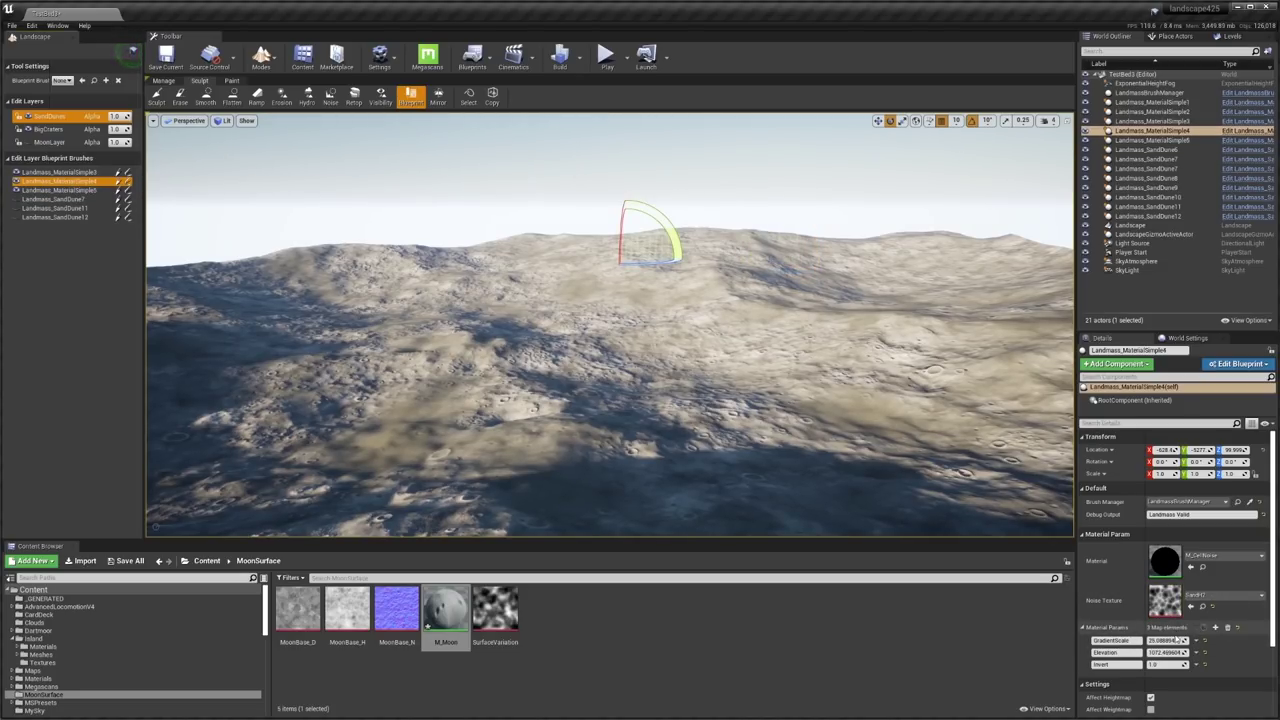
mouse_move(716, 450)
right_mouse_down()
mouse_move(800, 480)
mouse_move(716, 455)
right_mouse_up()
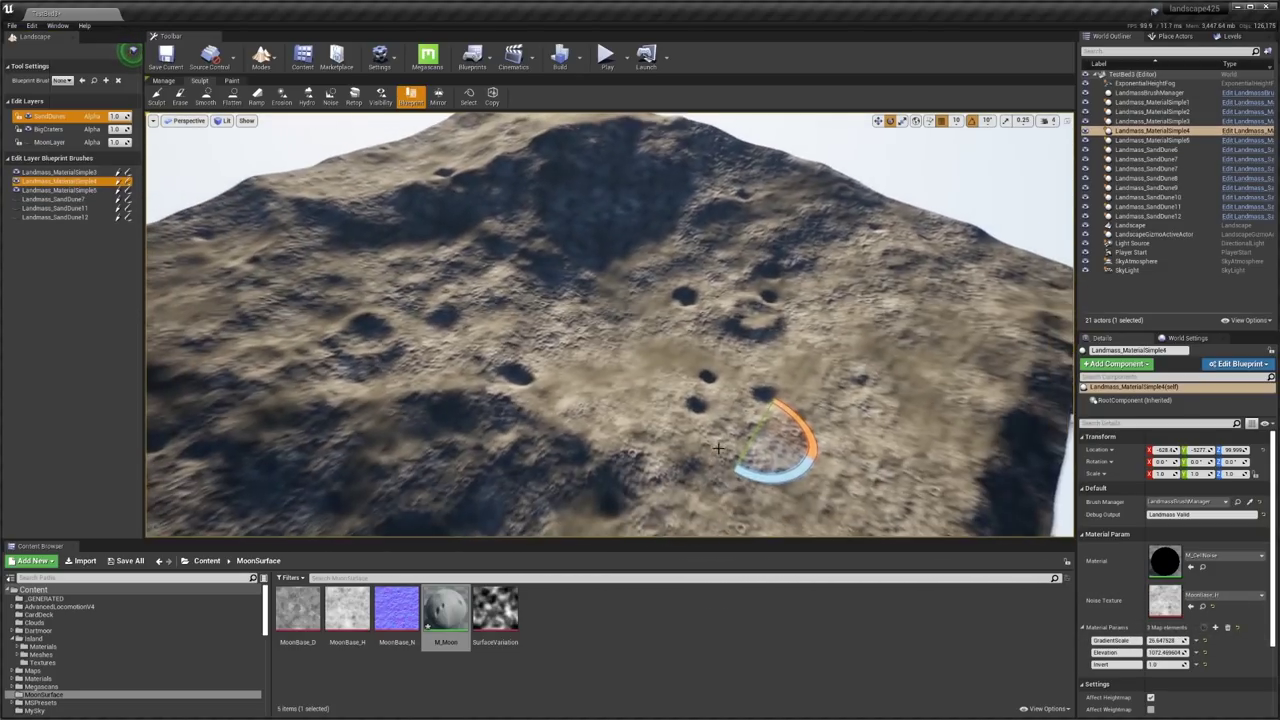
key("w")
right_click_drag(631, 345, 635, 360)
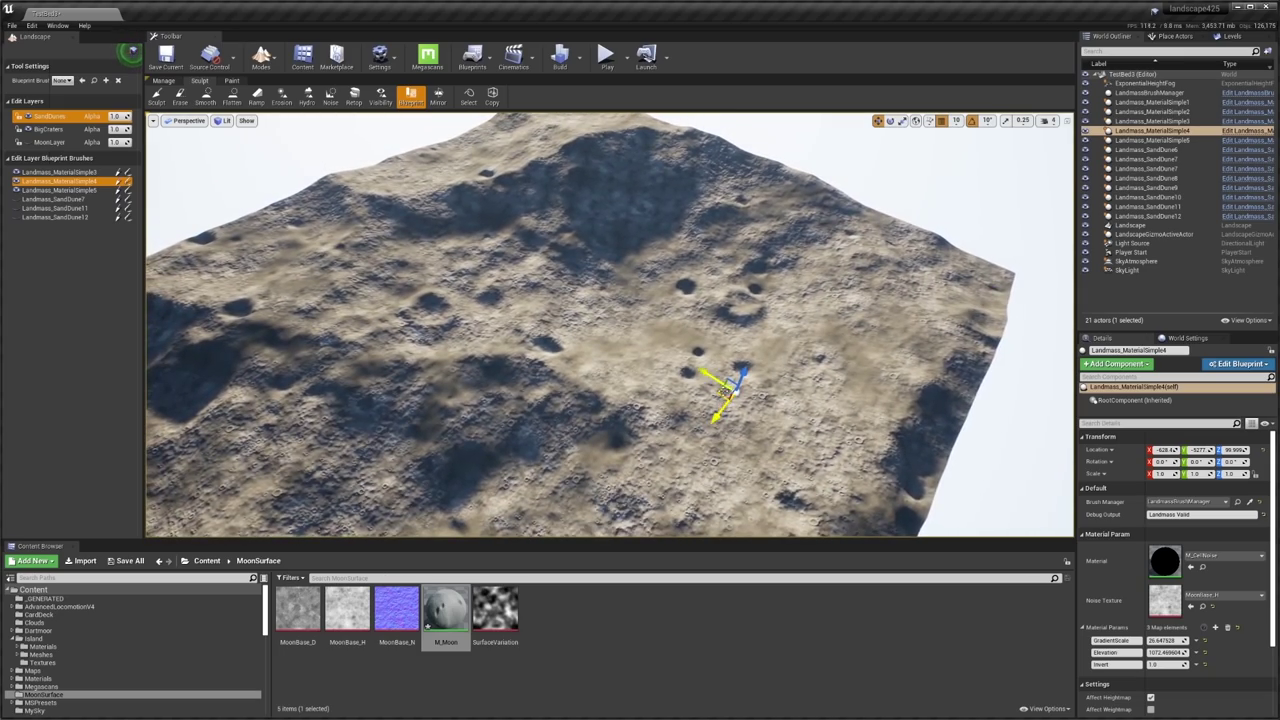
mouse_move(727, 392)
left_mouse_down()
mouse_move(581, 477)
mouse_move(614, 496)
left_mouse_up()
mouse_move(614, 496)
right_mouse_down()
mouse_move(598, 420)
mouse_move(742, 385)
mouse_move(690, 385)
mouse_move(742, 407)
right_mouse_up()
Try adjusting the GradientScale of the Landmass_MaterialSimple3 brush.
left_click(60, 173)
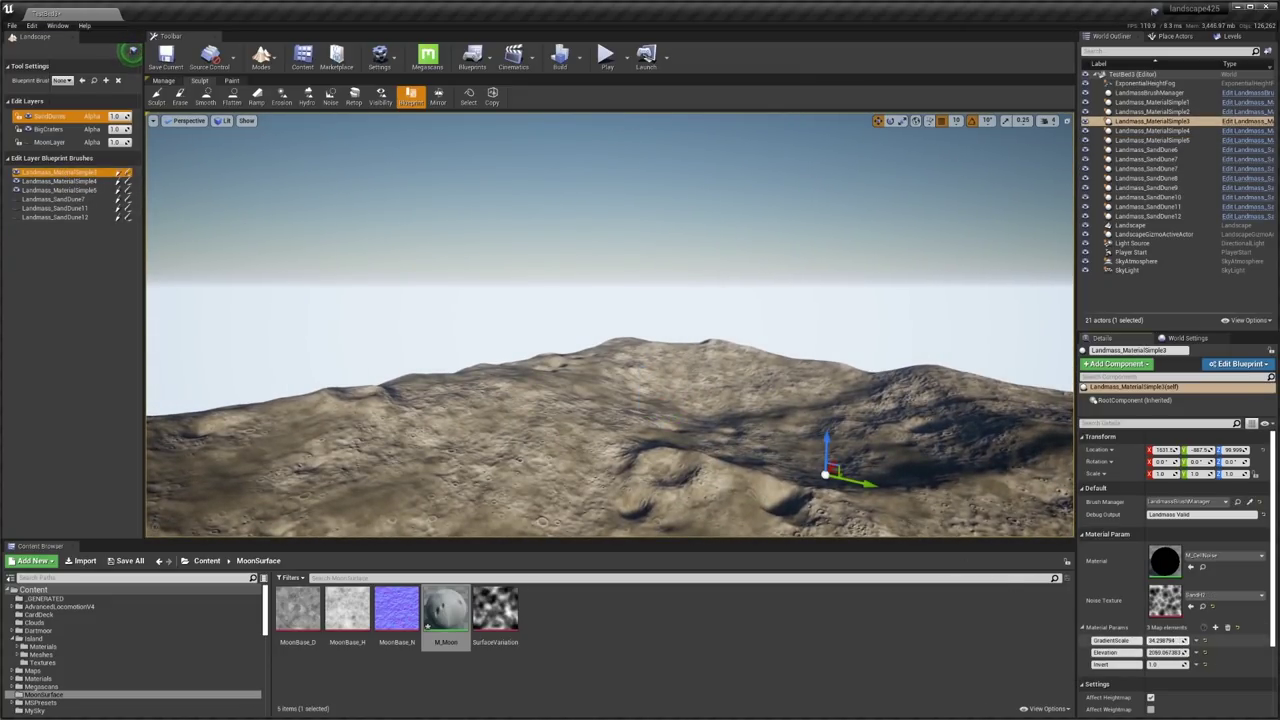
left_click_drag(1163, 640, 1152, 640)
key("ctrl+z")
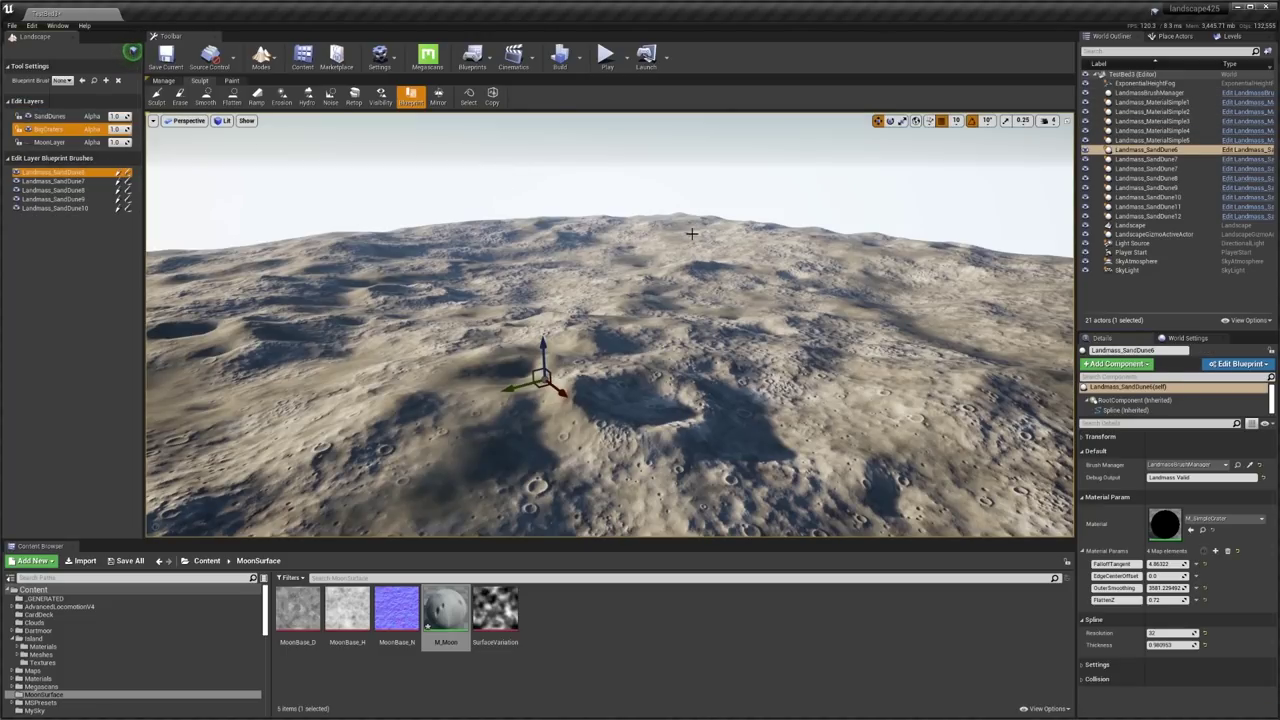
Select the crater brushes Landmass_SandDune6 through Landmass_SandDune10 in the BigCraters layer and raise them together.
right_click_drag(688, 229, 615, 262)
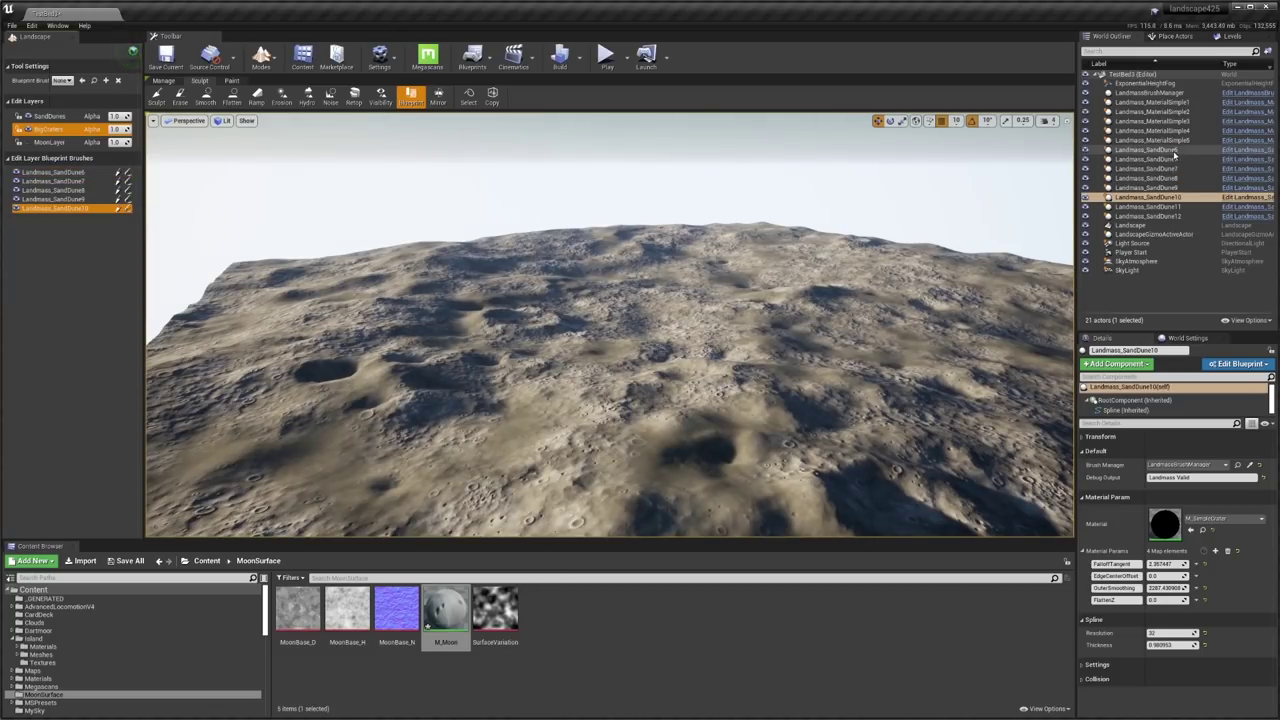
left_click(1148, 197, "shift")
mouse_move(708, 292)
right_mouse_down()
mouse_move(732, 272)
mouse_move(724, 304)
right_mouse_up()
left_click_drag(769, 499, 791, 230)
mouse_move(681, 240)
right_mouse_down()
mouse_move(686, 268)
mouse_move(681, 252)
right_mouse_up()
left_click_drag(667, 297, 667, 323)
right_click_drag(667, 323, 684, 320)
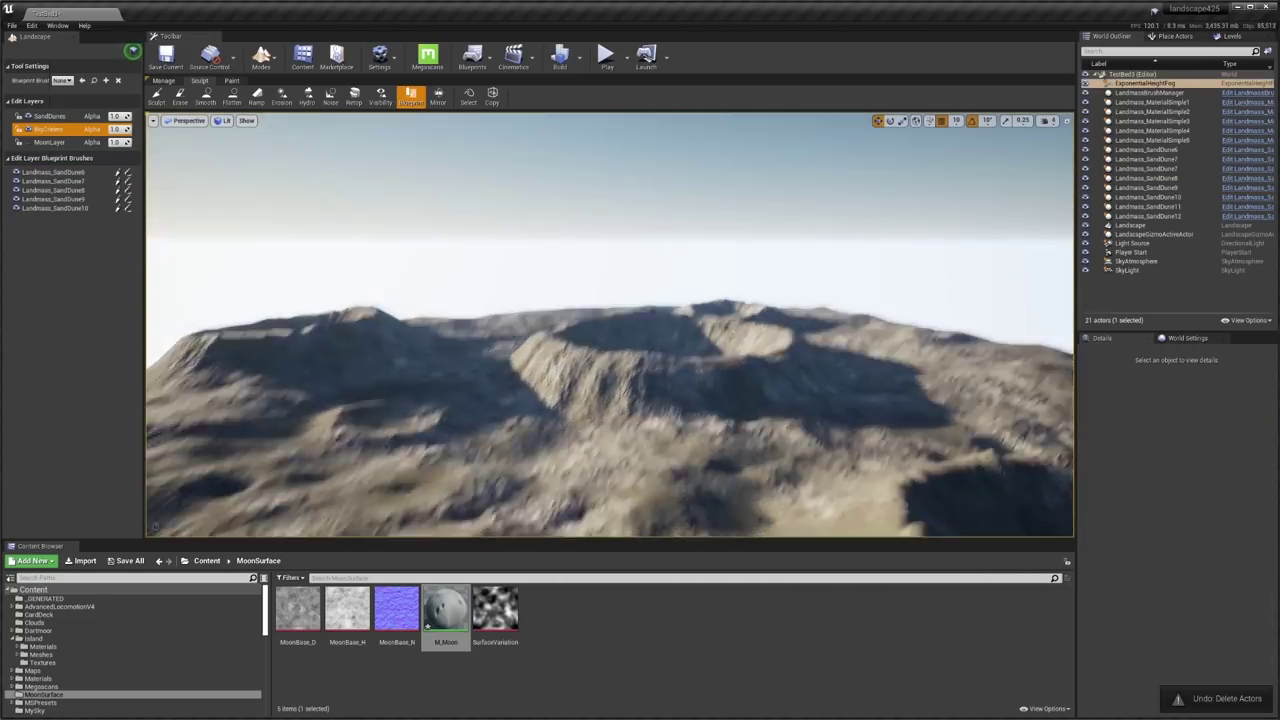
Hide the ExponentialHeightFog actor and clear the selection.
mouse_move(570, 433)
right_mouse_down()
mouse_move(570, 452)
mouse_move(568, 436)
right_mouse_up()
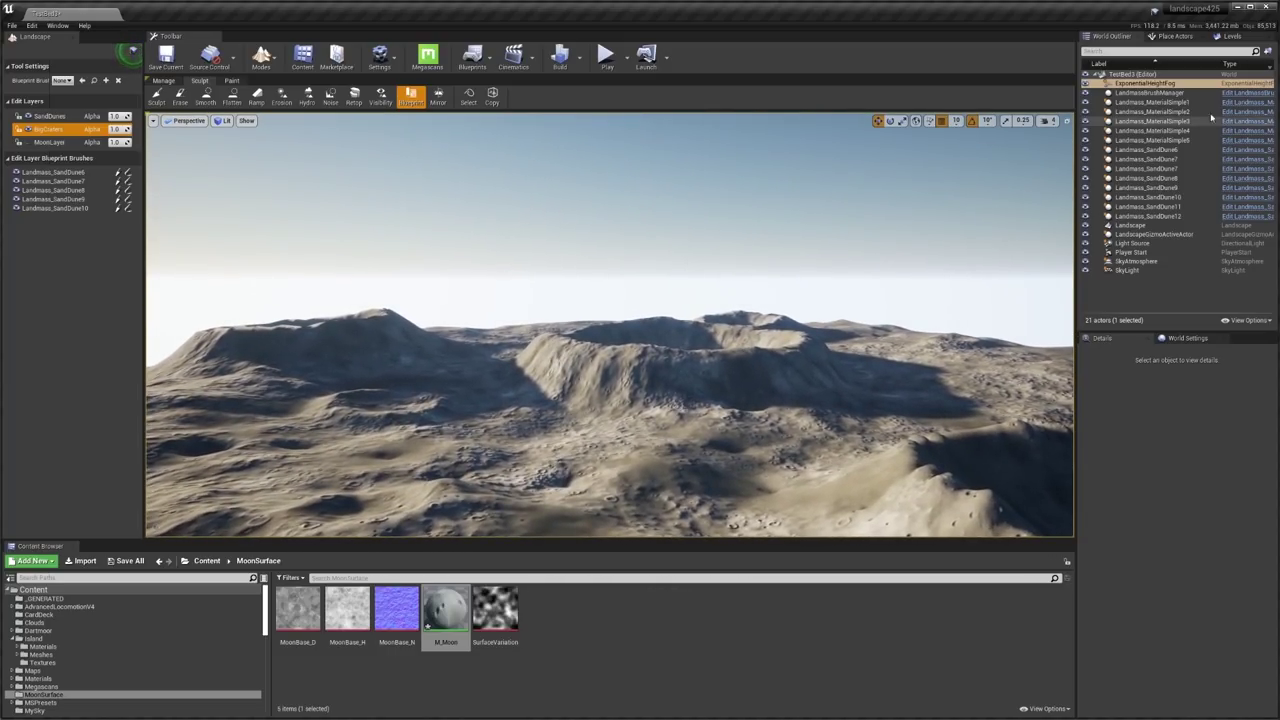
left_click(1086, 84)
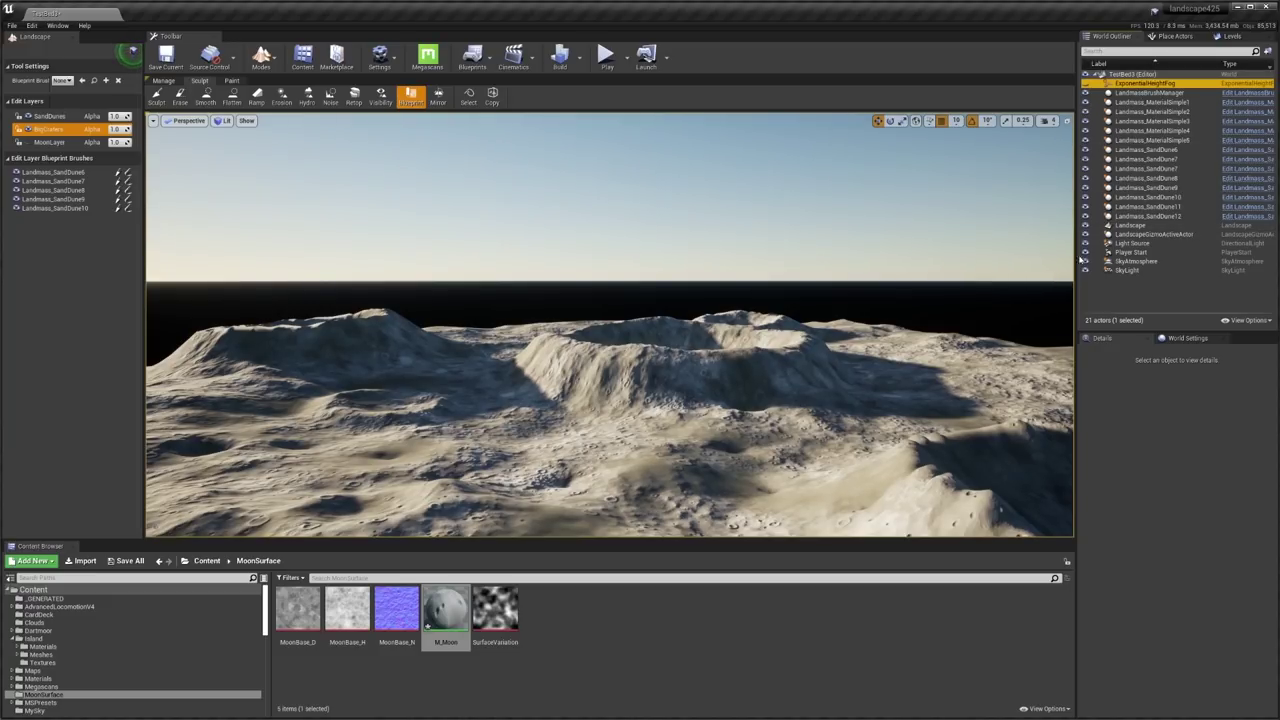
left_click(1092, 291)
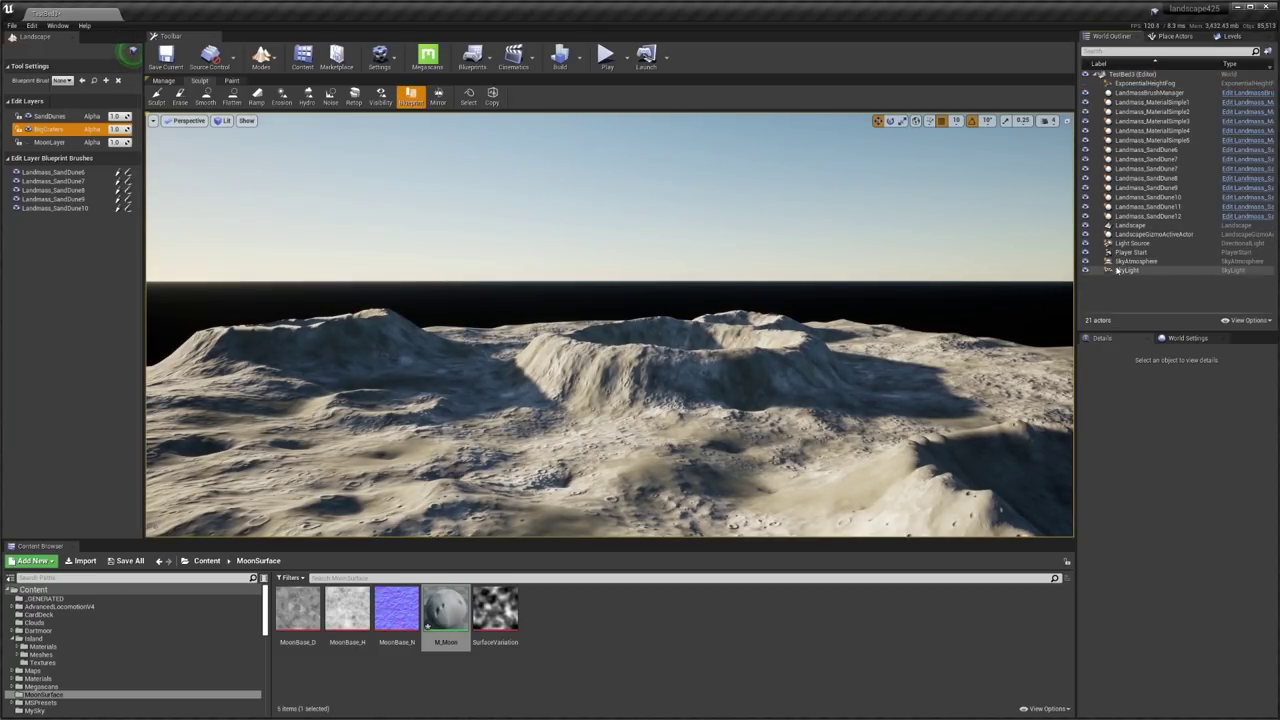
Set the SkyAtmosphere's Rayleigh Scattering colour to pure white.
left_click(1132, 261)
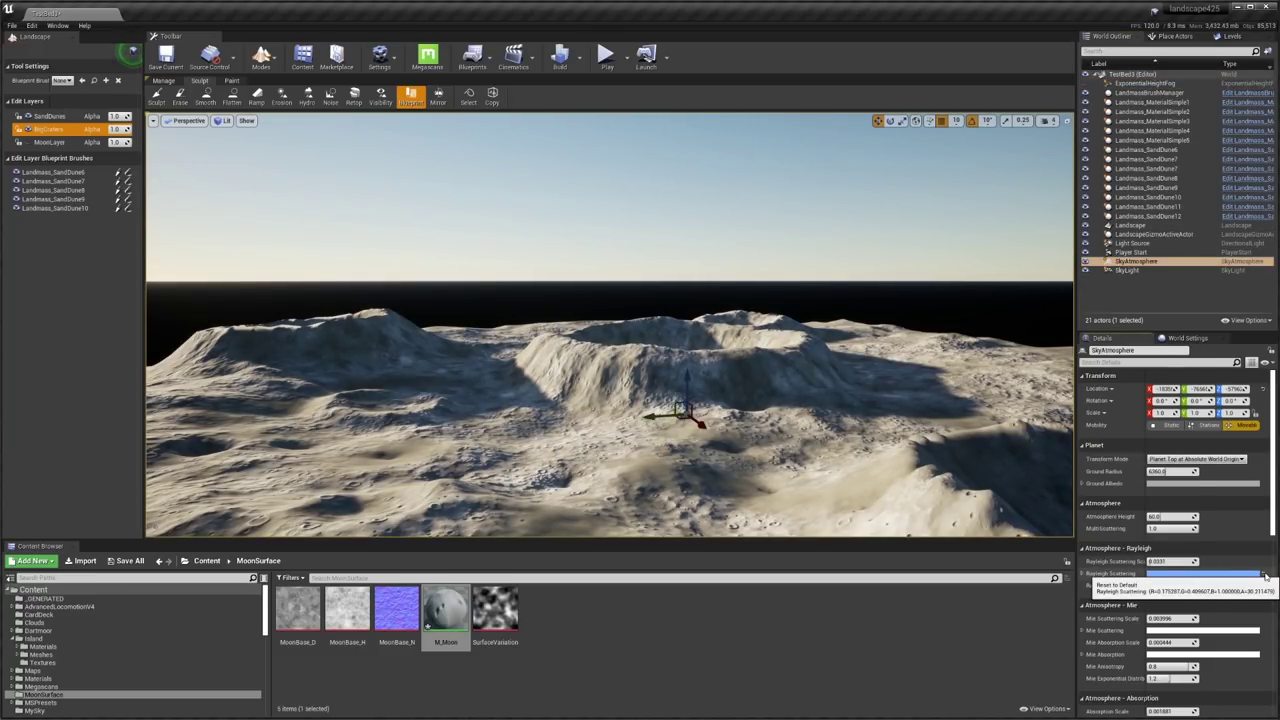
left_click(1234, 572)
left_click_drag(1153, 487, 1163, 619)
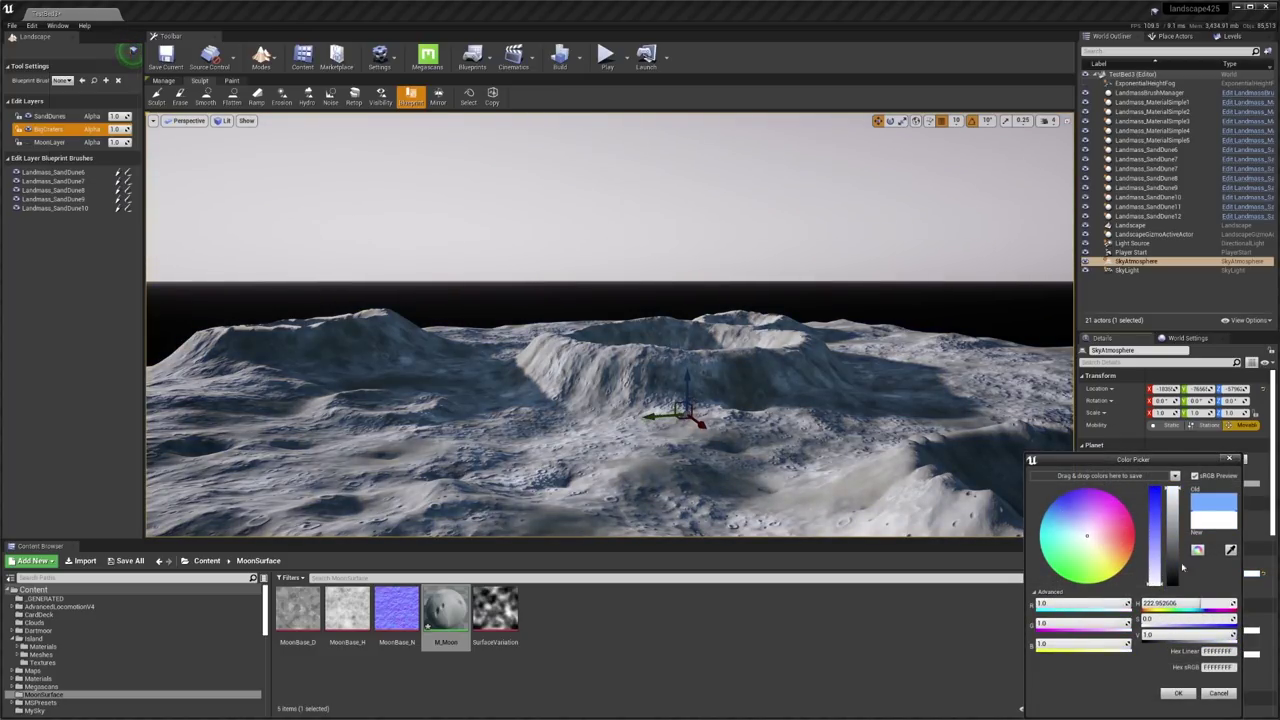
left_click(1178, 693)
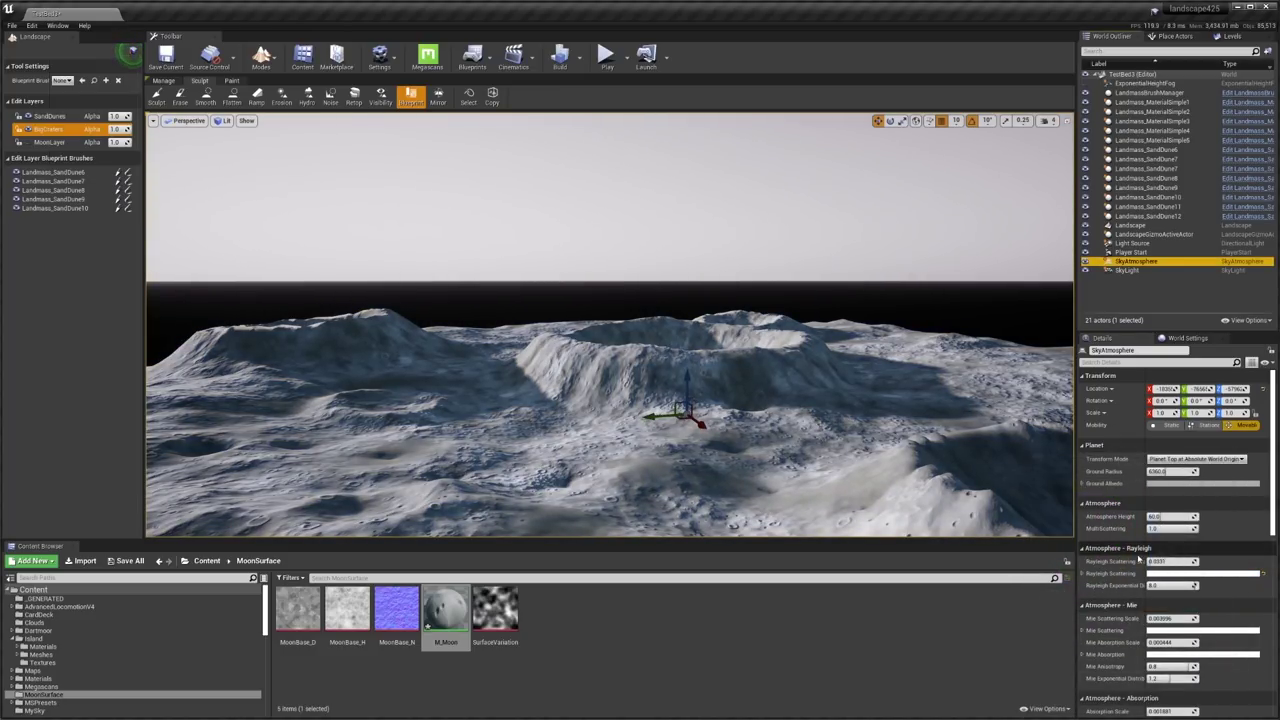
Set the SkyAtmosphere's transform mode to Planet Center at Component Transform and select the SkyLight.
left_click(1196, 458)
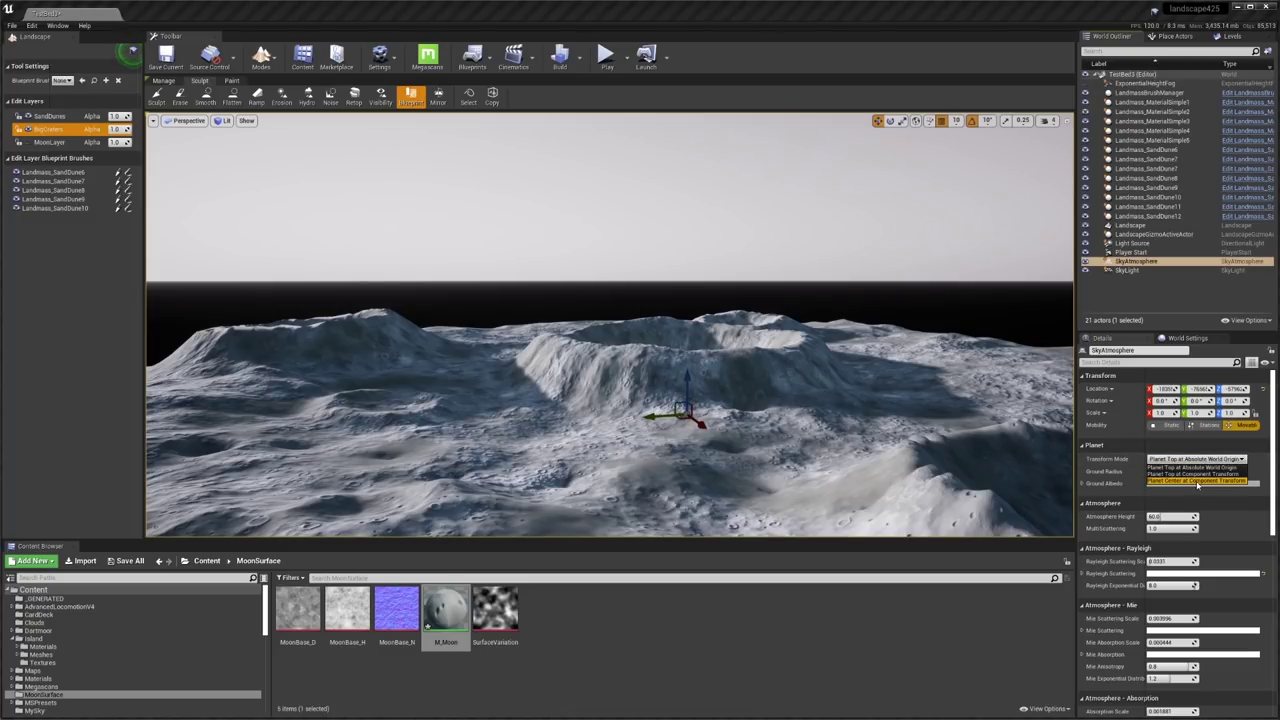
left_click(1197, 481)
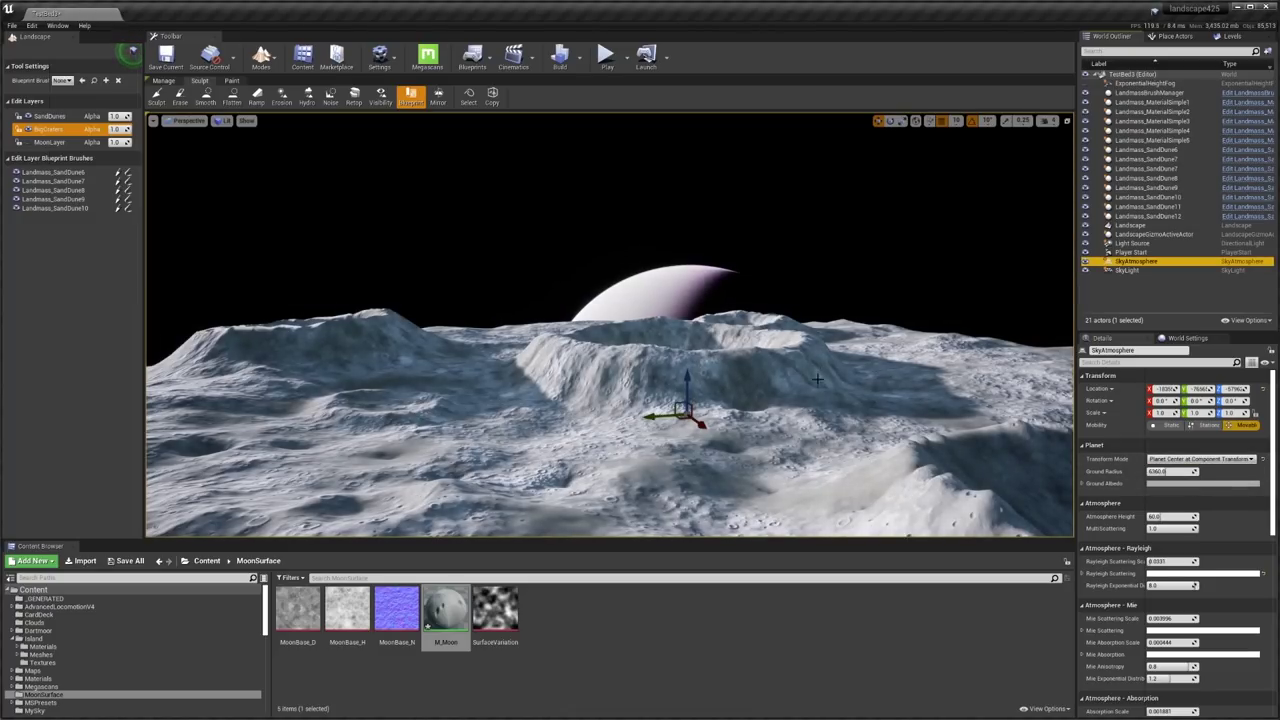
left_click(1127, 270)
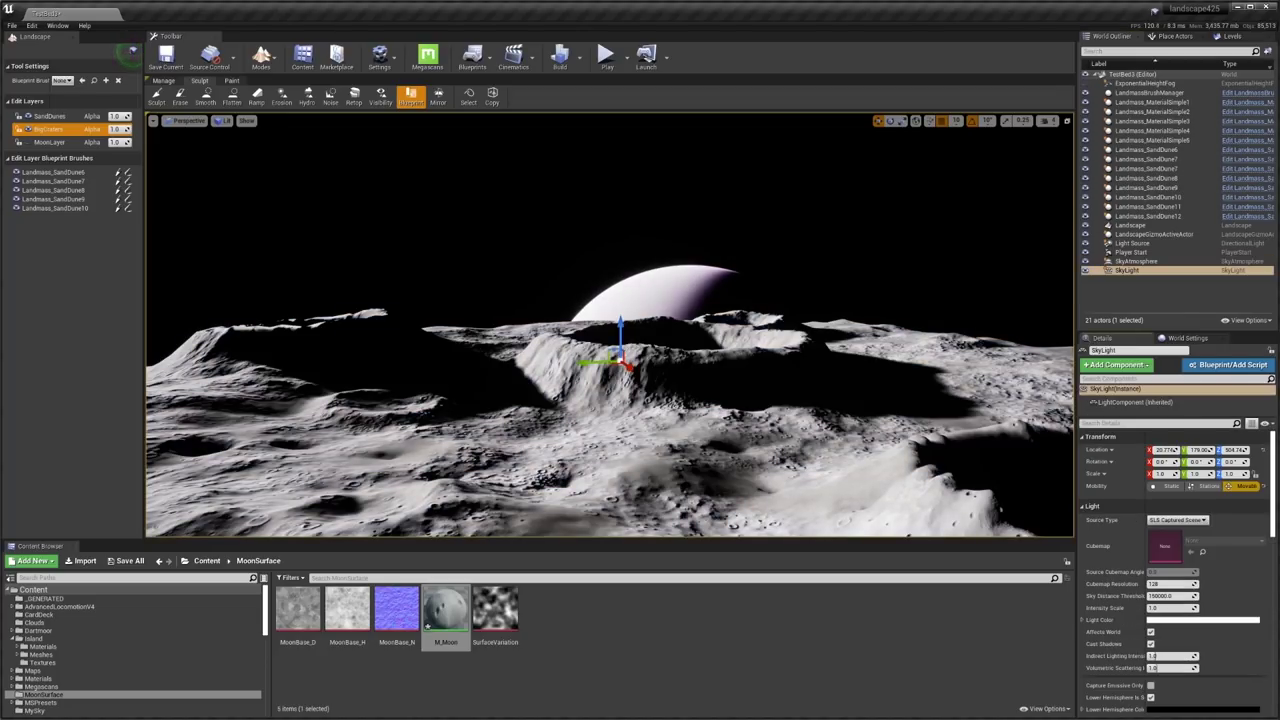
mouse_move(640, 330)
right_mouse_down()
mouse_move(420, 332)
mouse_move(610, 330)
mouse_move(632, 314)
right_mouse_up()
Play-test the level, running and jumping the character across the cratered moon surface, and end the session.
left_click(1147, 216)
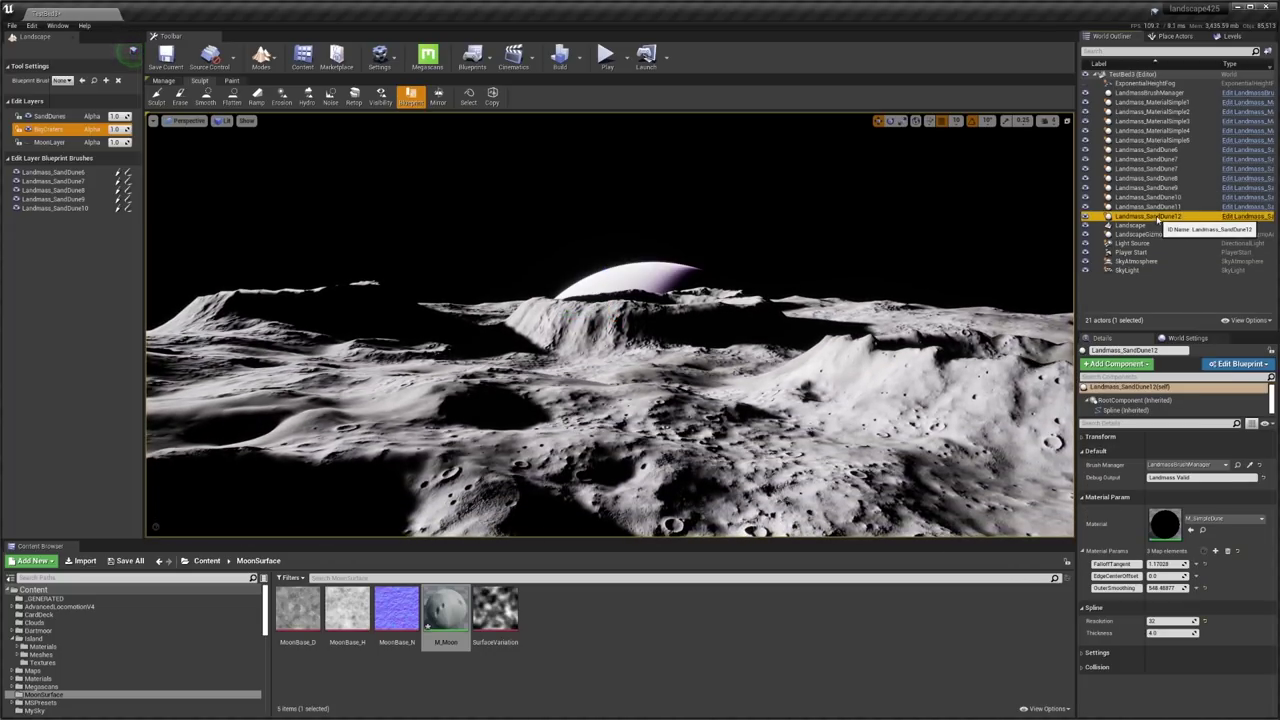
left_click(1147, 149, "shift")
key("alt+p")
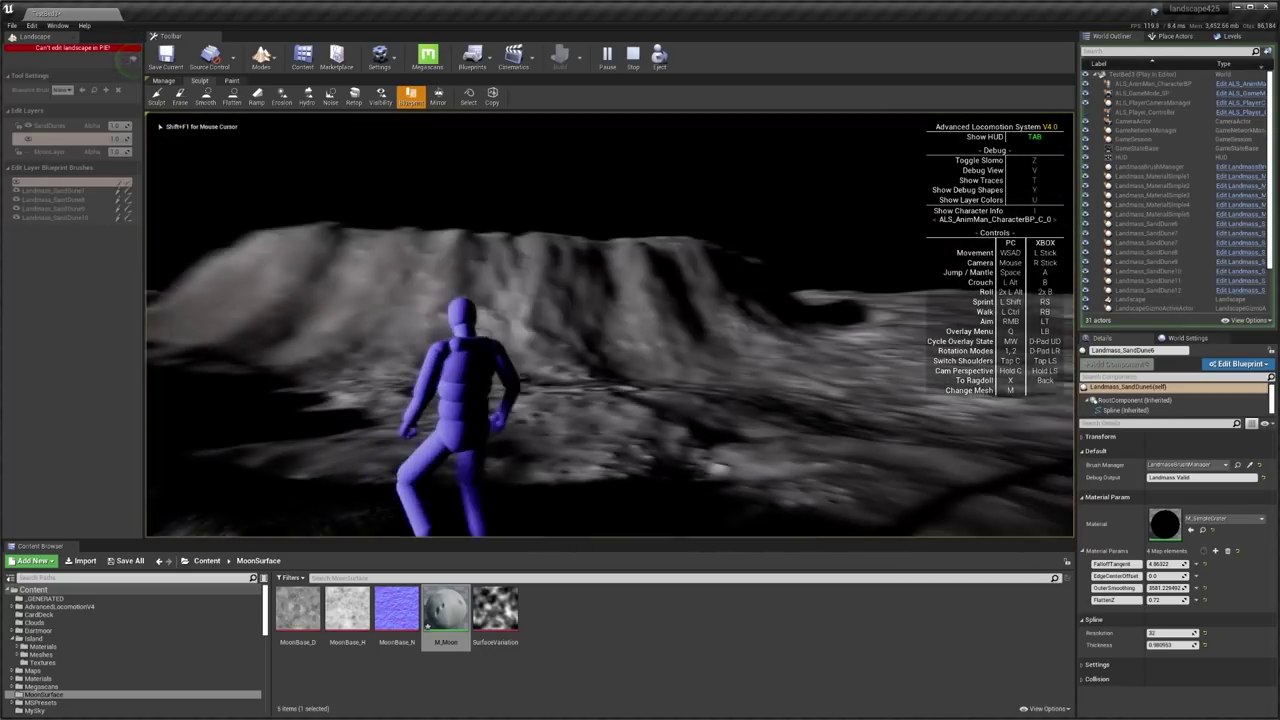
key("w")
key("space")
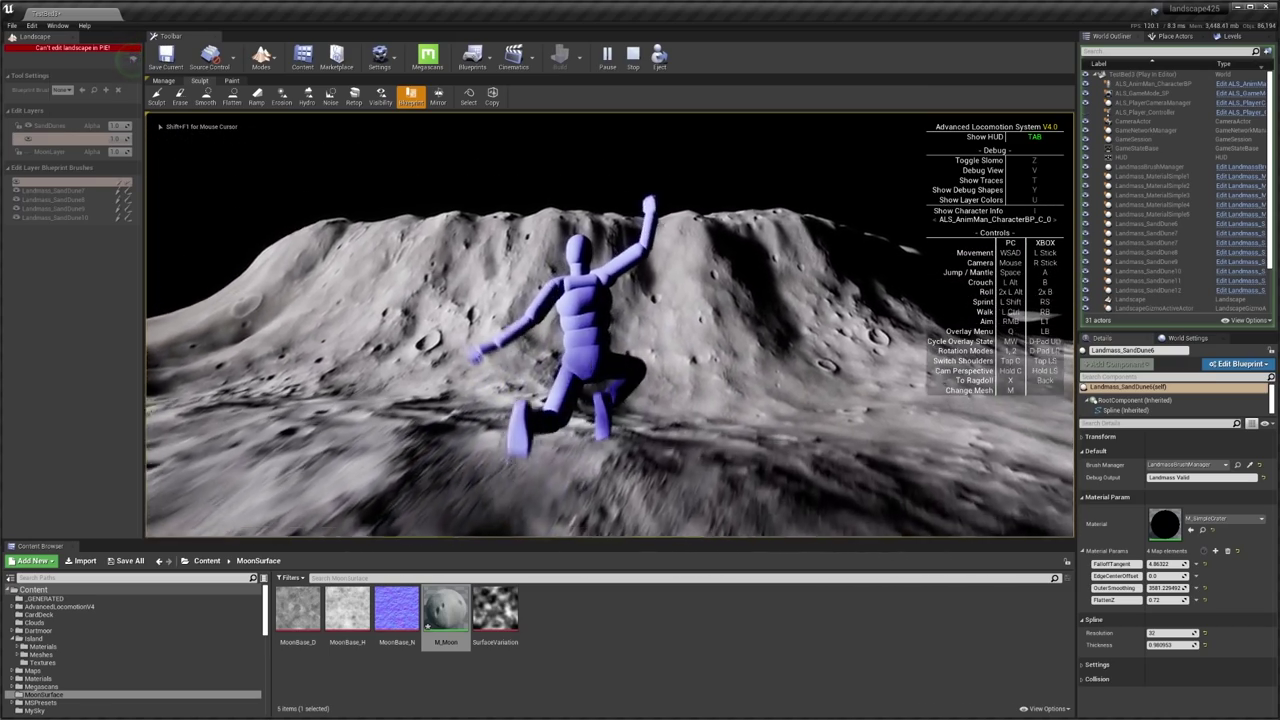
key("space")
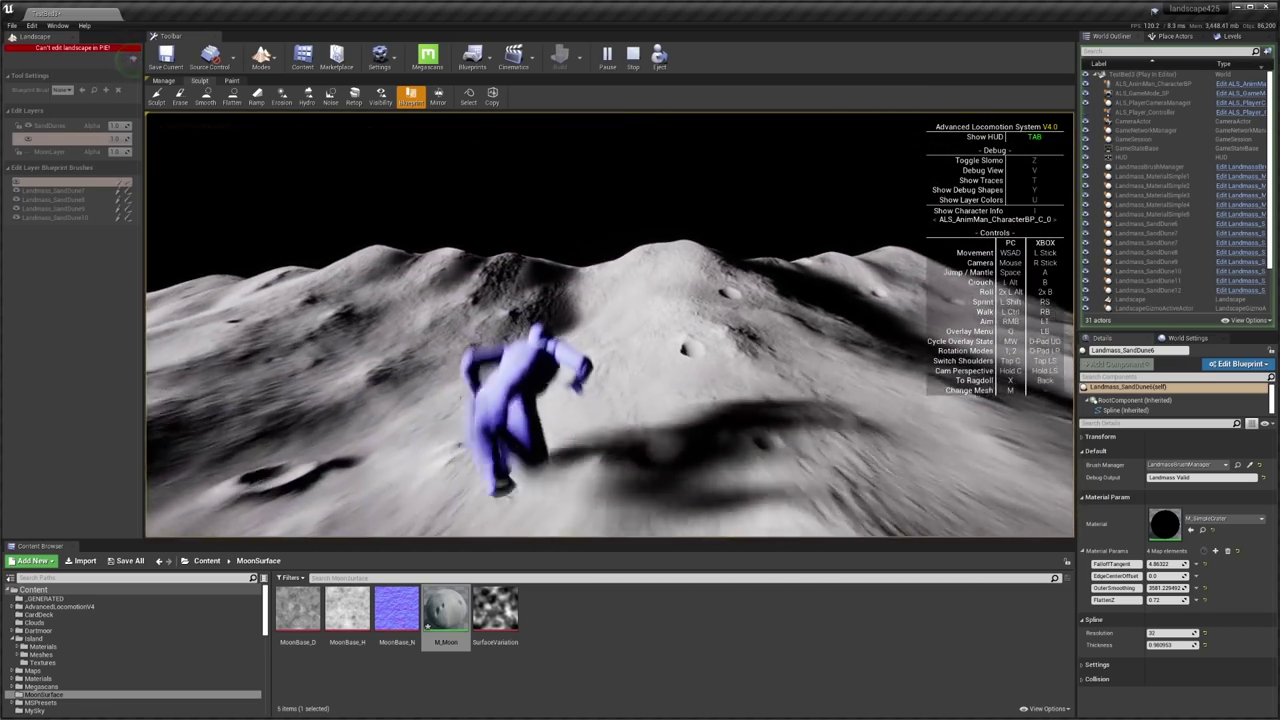
key("space")
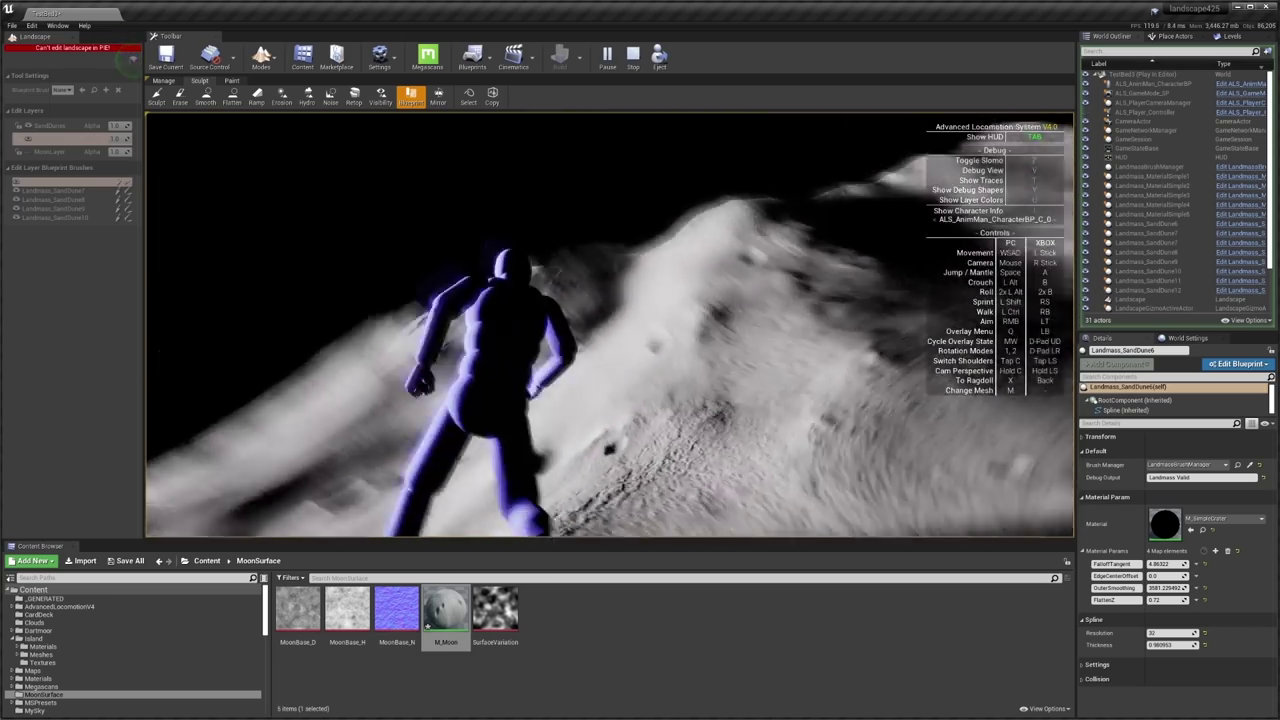
key("Escape")
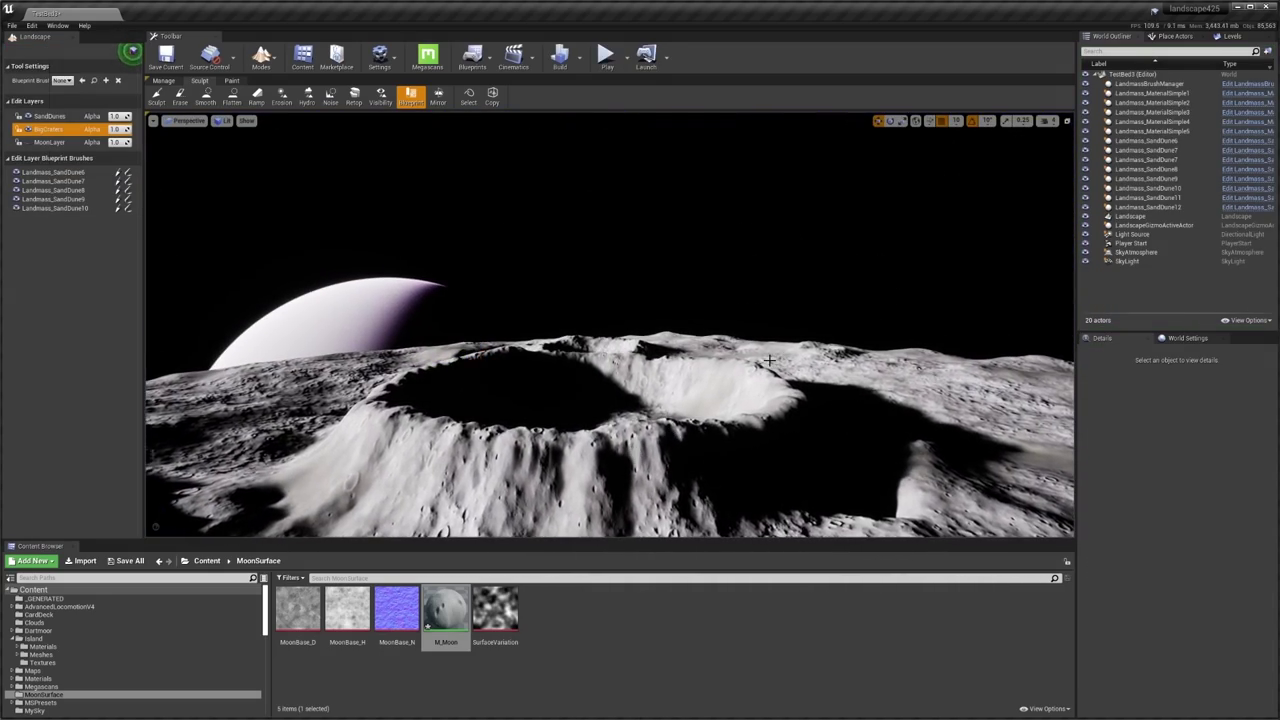
Focus on the Landmass_SandDune6 crater brush and play-test the level again, running the character forward.
double_click(1147, 140)
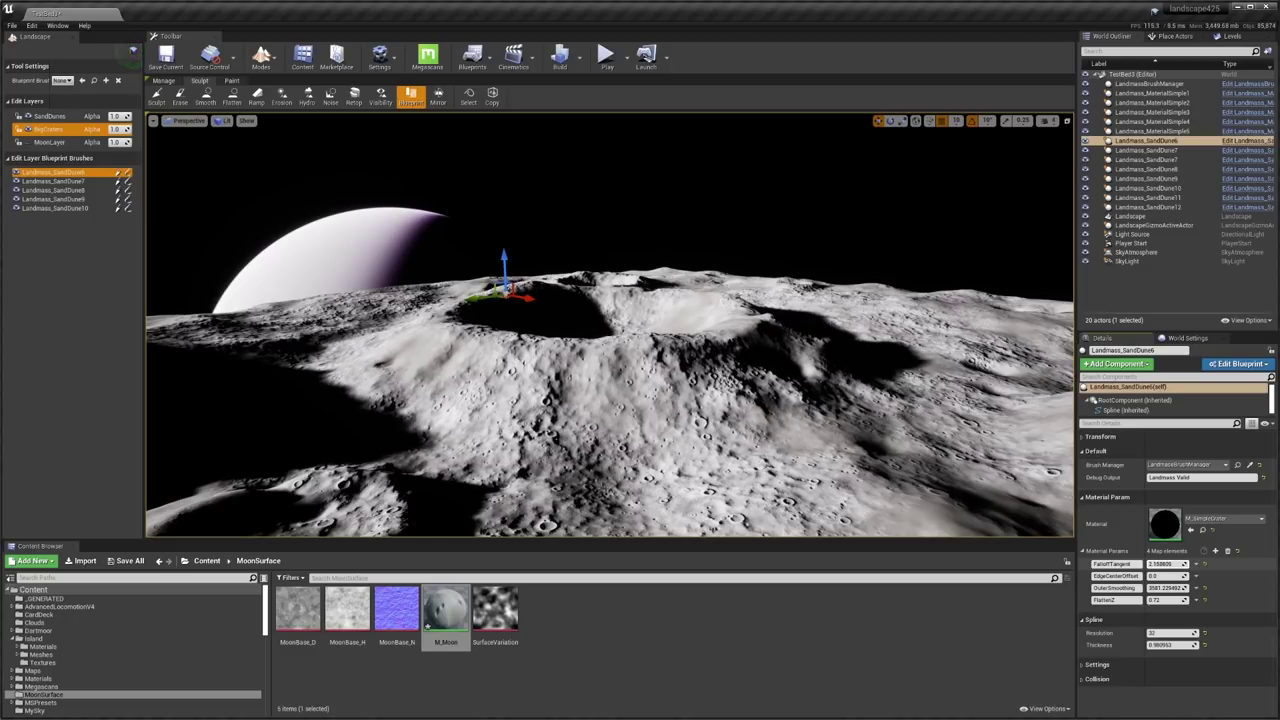
left_click(606, 58)
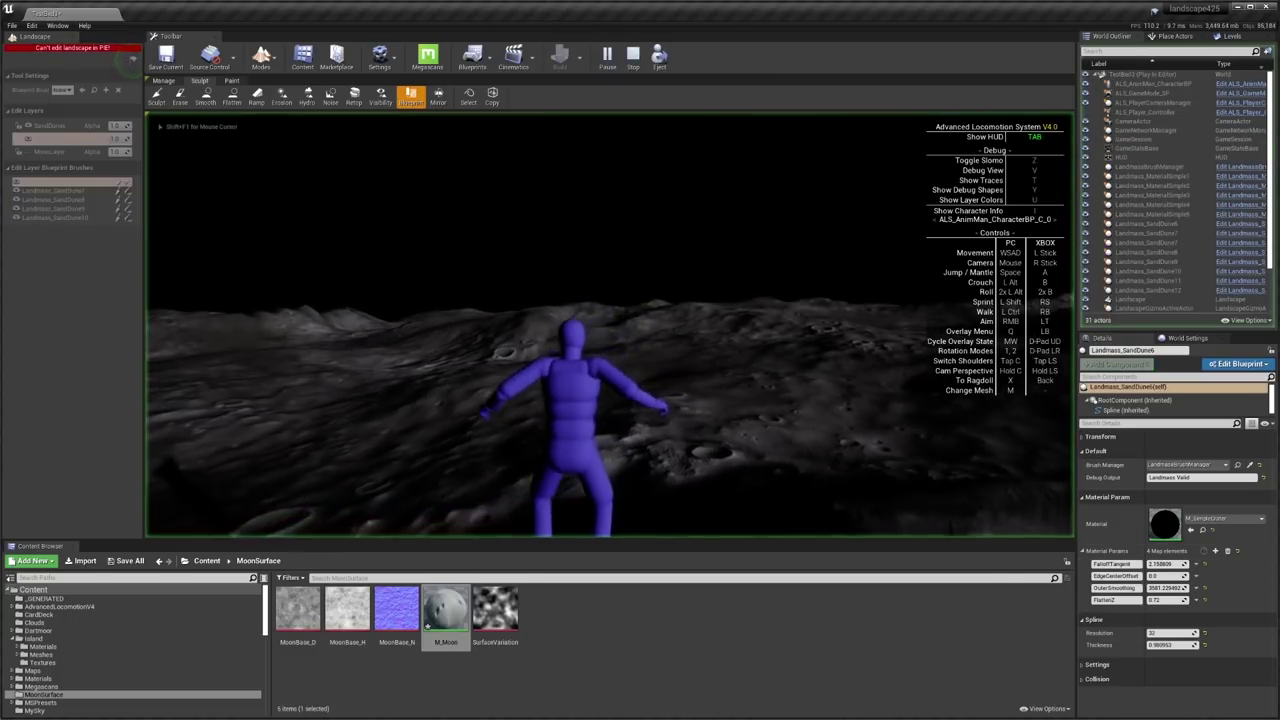
key("w")
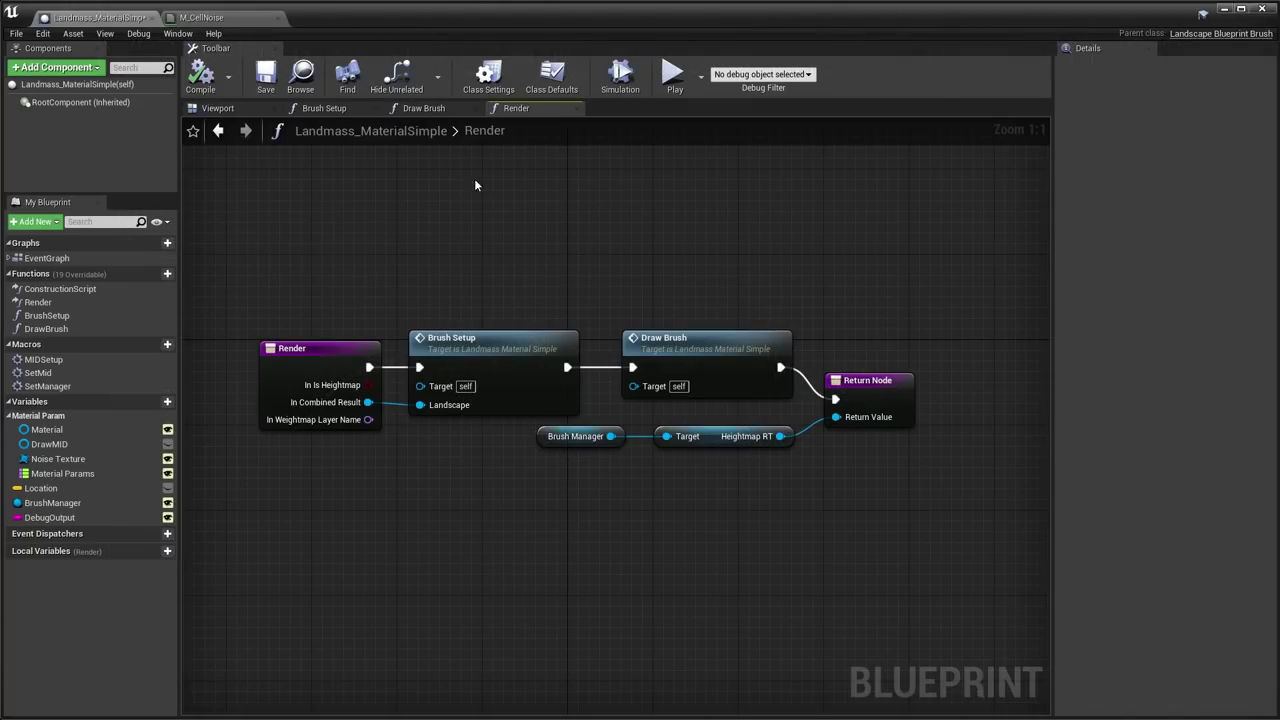
Compare the Landmass_MaterialSimple Blueprint's Render function with the M_CellNoise material graph, alternating between the two assets.
left_click(203, 17)
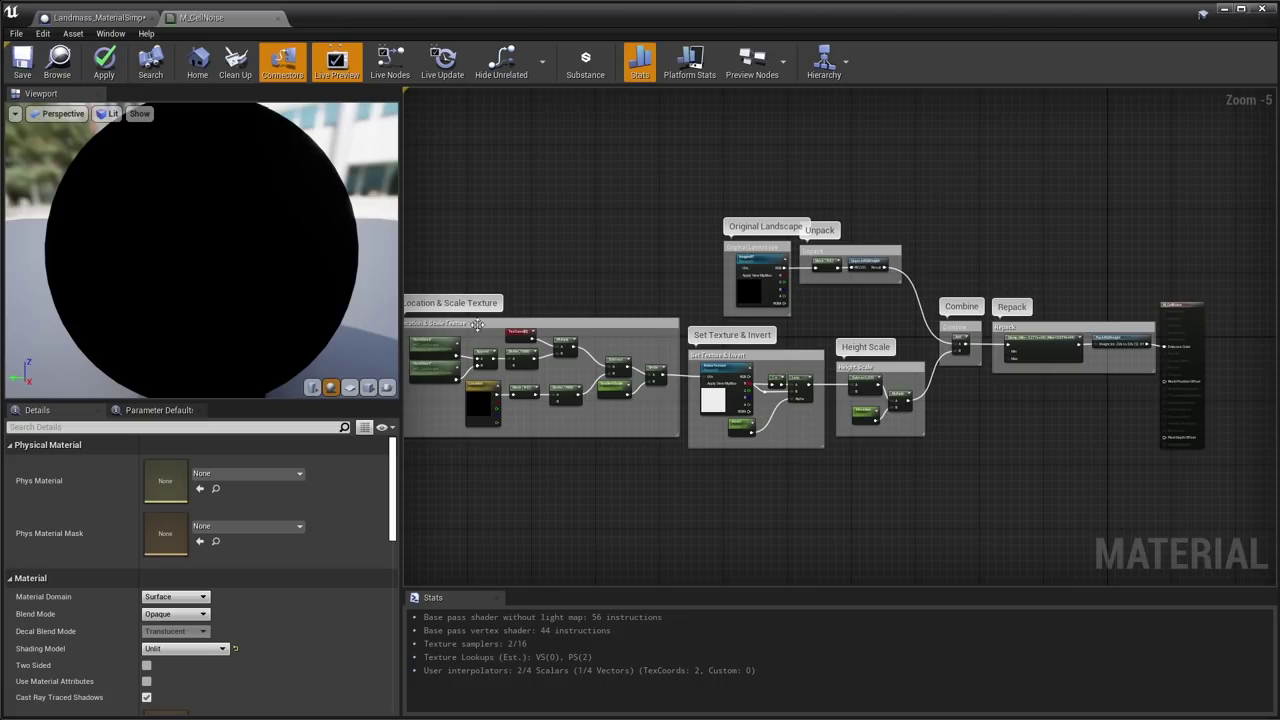
left_click(97, 17)
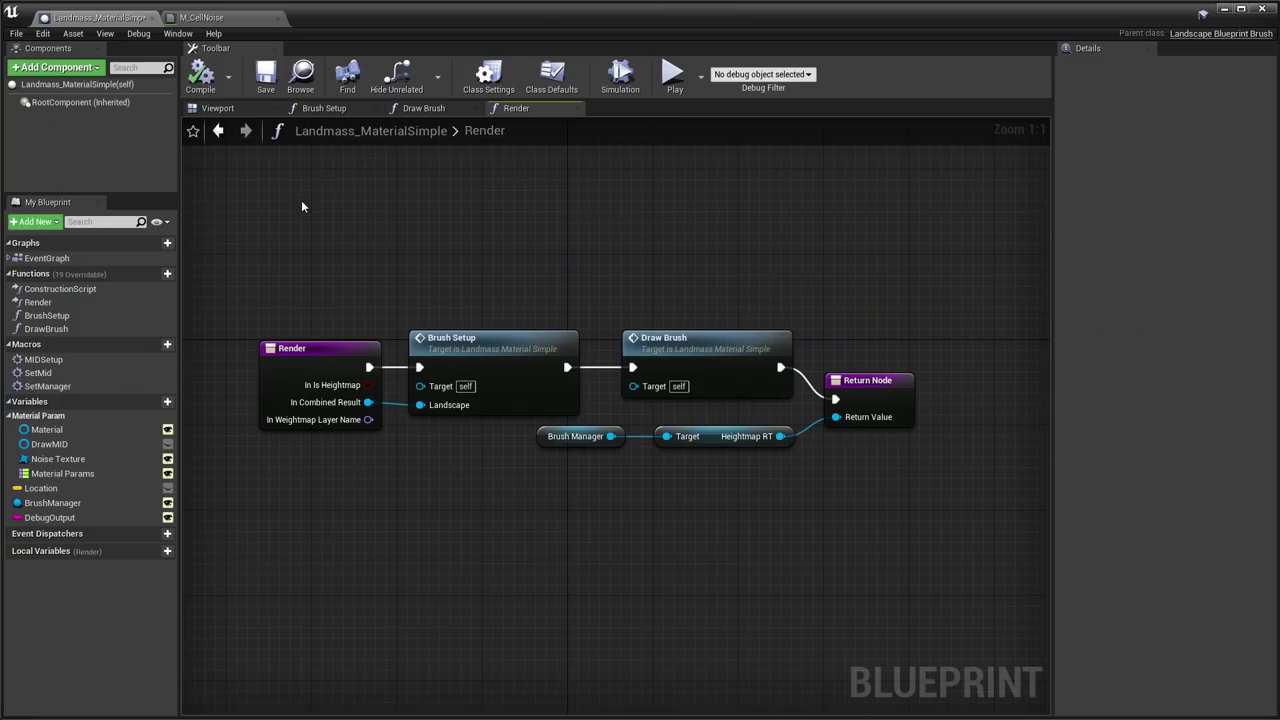
left_click_drag(274, 212, 907, 490)
left_click(703, 490)
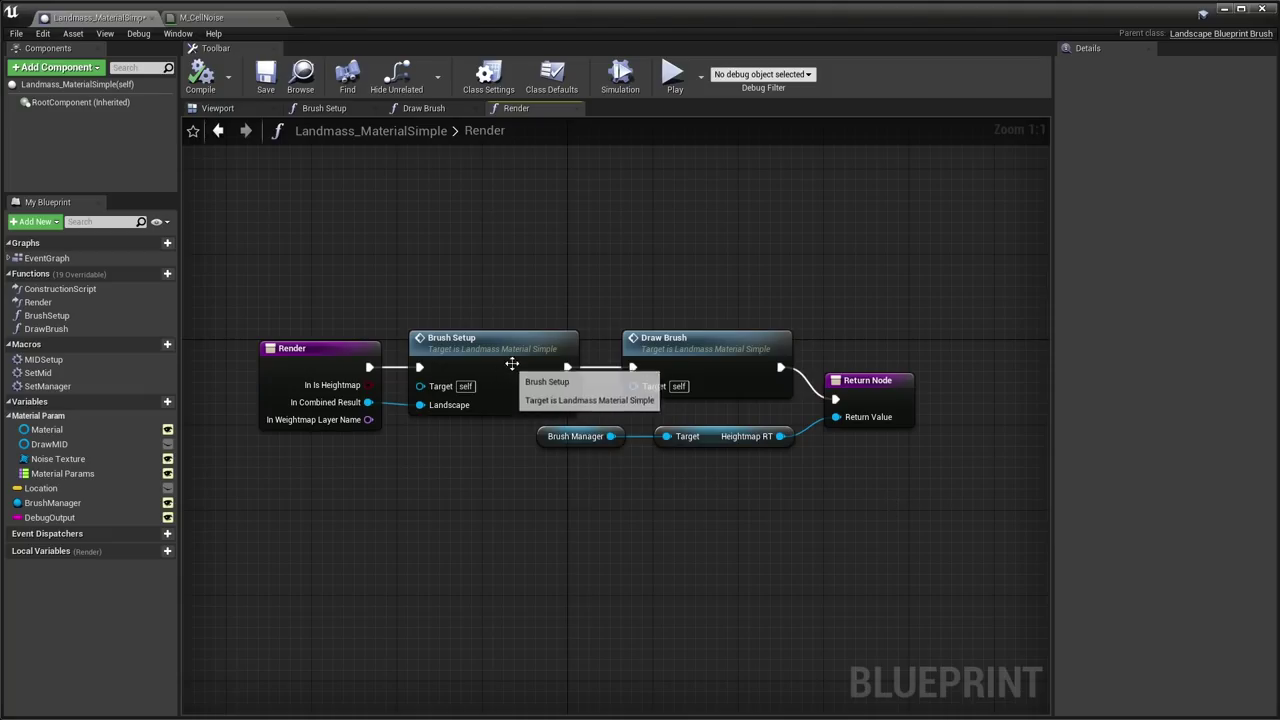
left_click(206, 20)
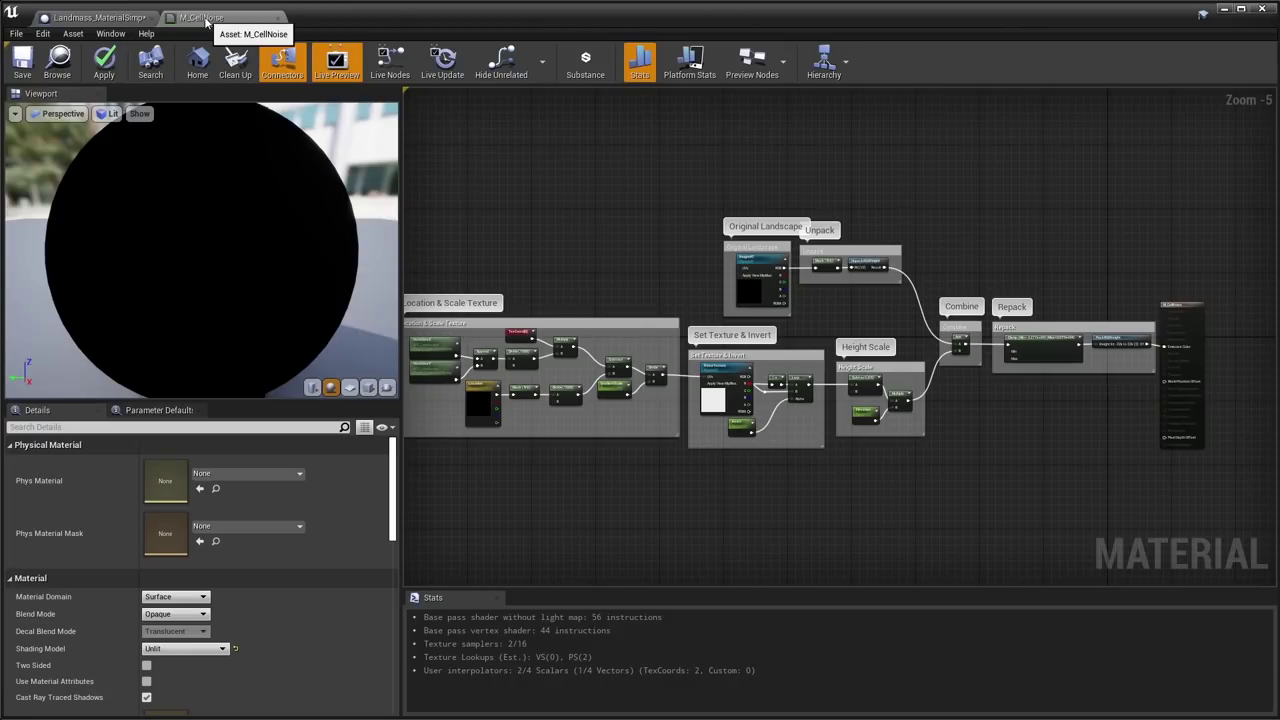
left_click(100, 19)
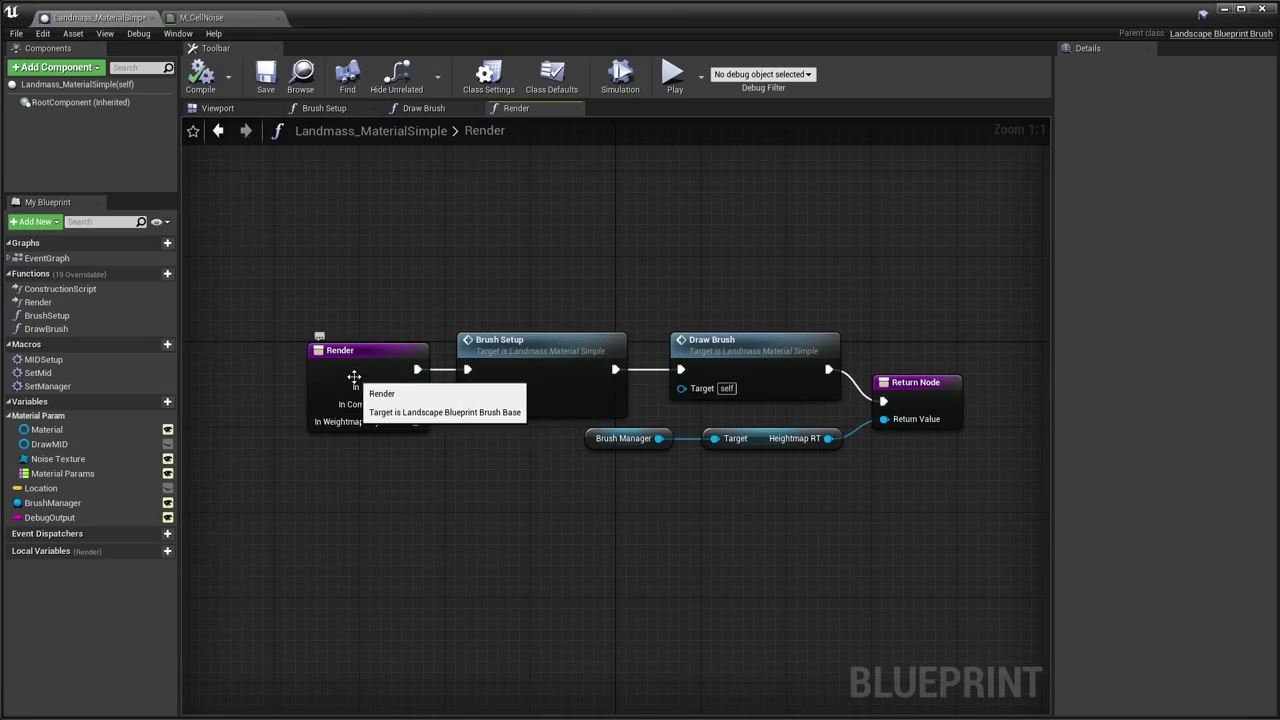
Examine the Render function's In Combined Result input, its Return Value and the complete node chain between them.
left_click_drag(416, 404, 474, 454)
key("Escape")
left_click_drag(884, 419, 819, 503)
left_click(612, 512)
left_click_drag(202, 197, 951, 490)
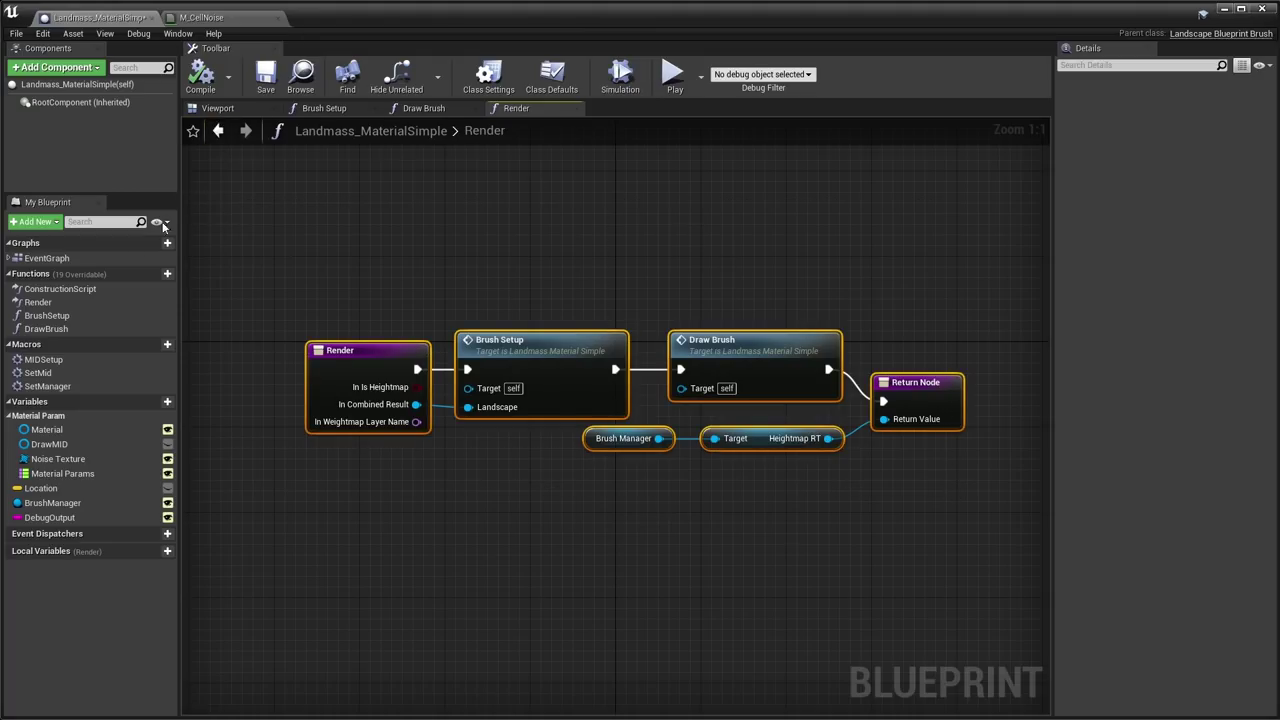
Open the Set Manager macro from the Event Graph and examine its check for an already assigned Brush Manager.
double_click(42, 258)
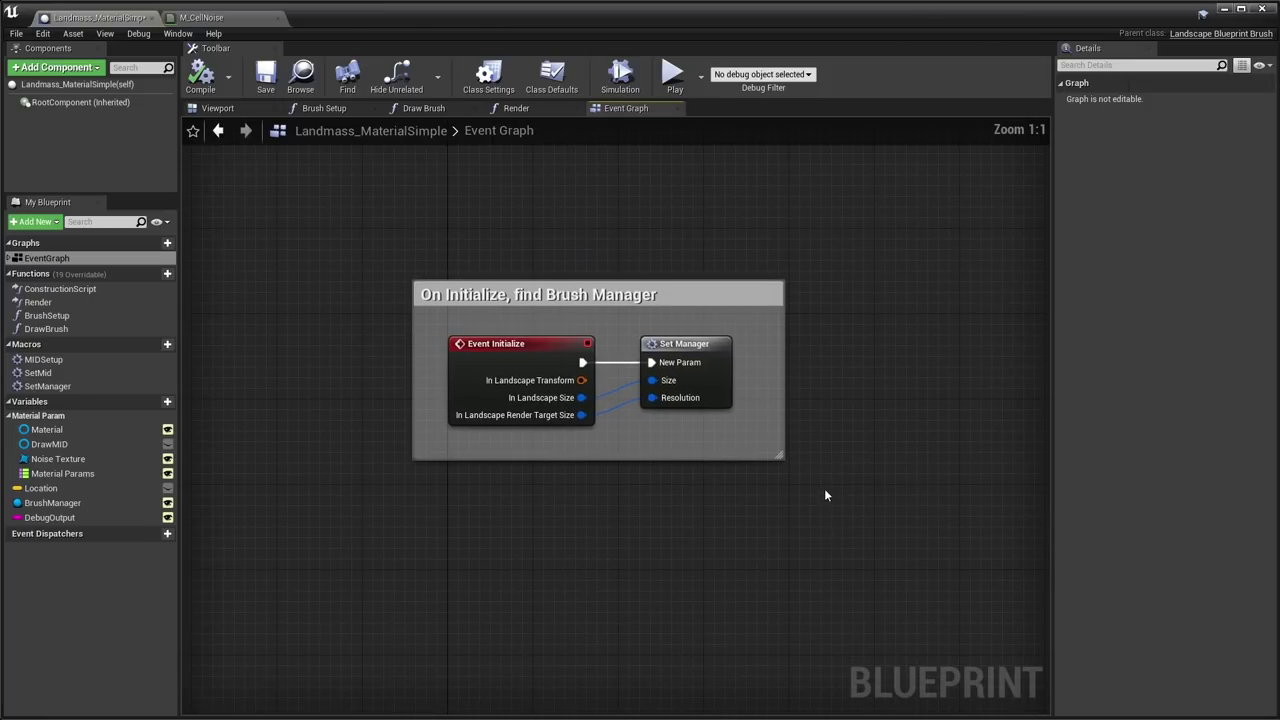
left_click(696, 370)
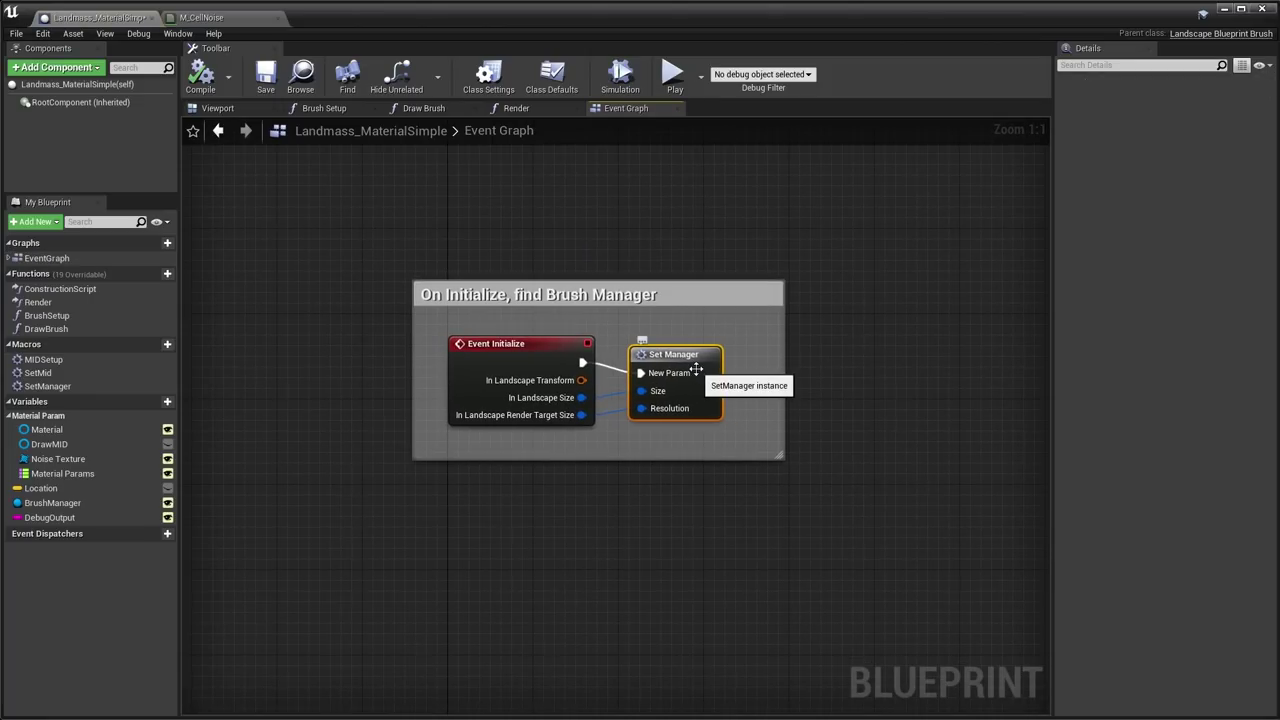
double_click(696, 370)
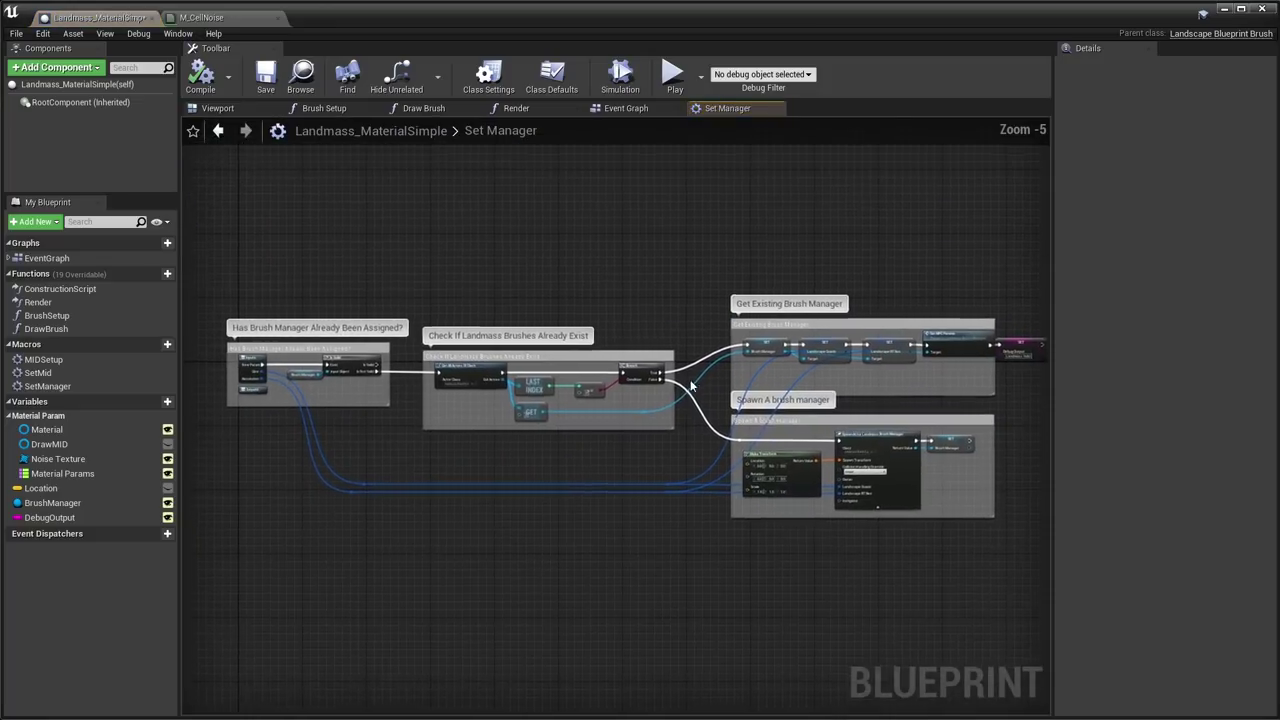
scroll(370, 416, "up", 4)
left_click(424, 398)
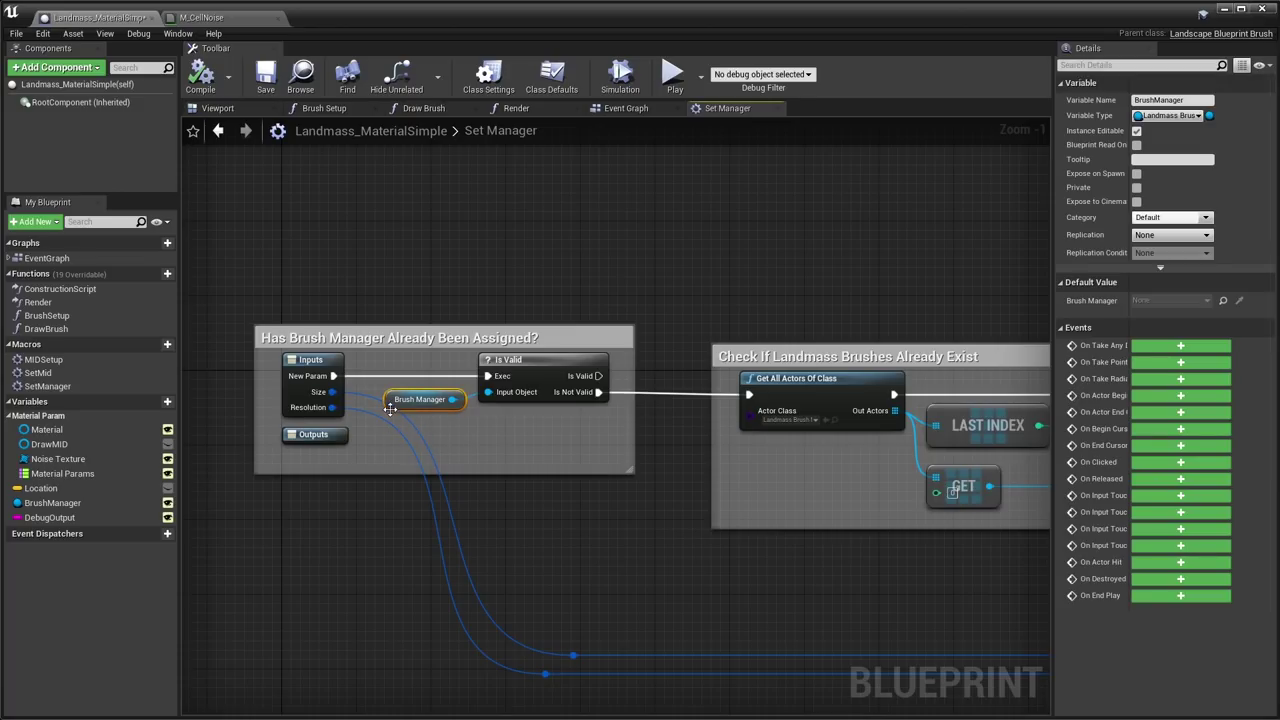
Examine how the Set Manager macro checks for existing Landmass brushes, gets an existing brush manager or spawns one.
scroll(552, 425, "down", 4)
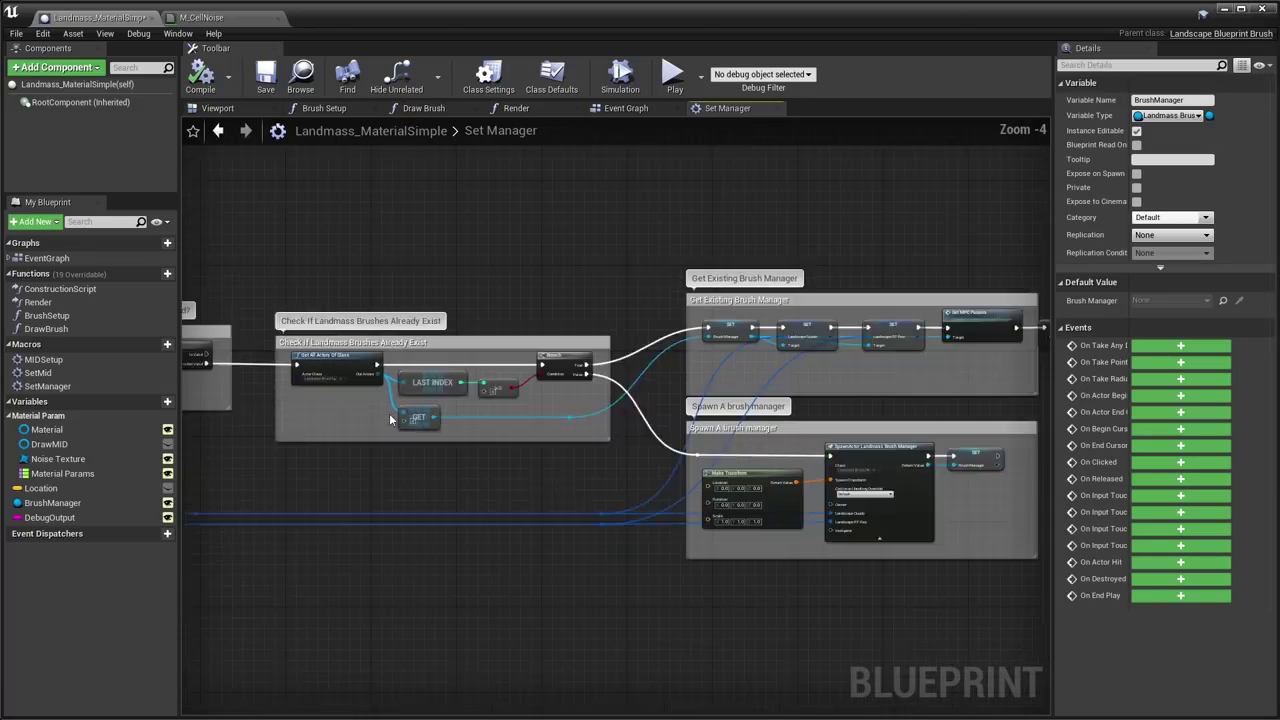
mouse_move(327, 265)
left_mouse_down()
mouse_move(590, 477)
mouse_move(552, 448)
left_mouse_up()
left_click_drag(589, 286, 979, 402)
left_click_drag(927, 559, 597, 412)
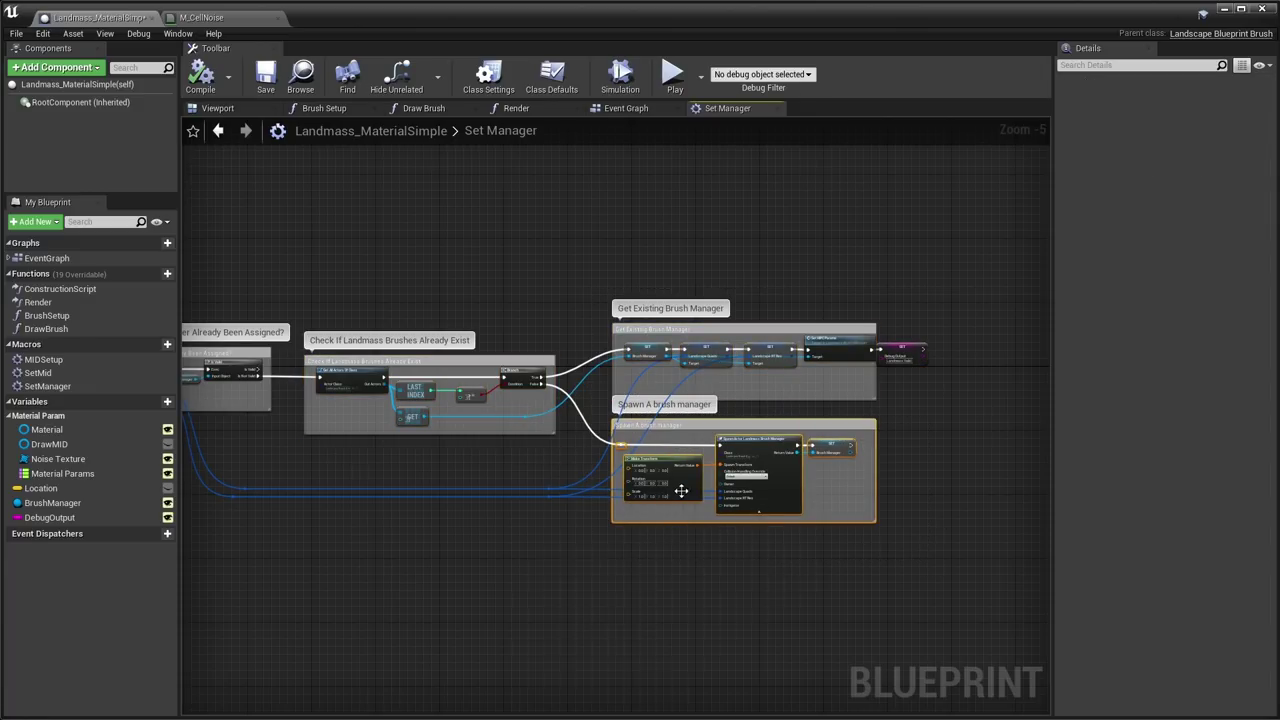
scroll(687, 481, "up", 3)
scroll(714, 372, "down", 3)
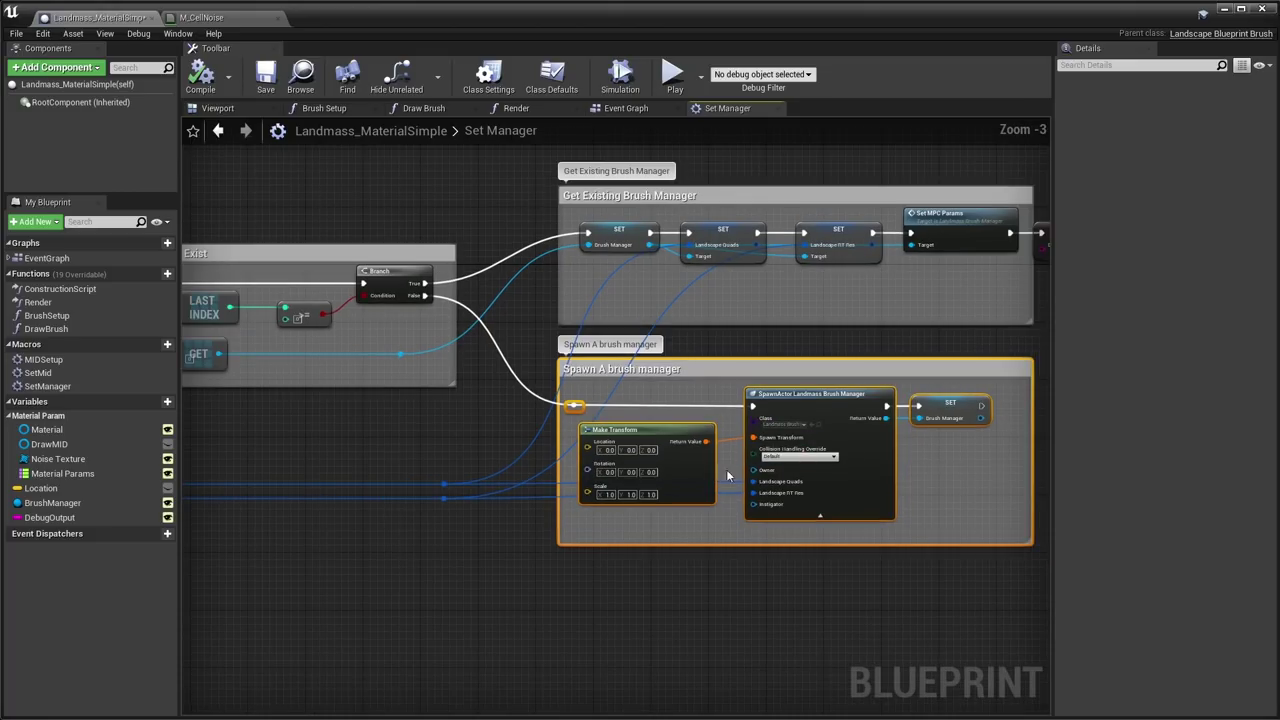
Close the Set Manager macro and review the Event Graph's On Initialize section.
left_click(778, 108)
left_click(735, 316)
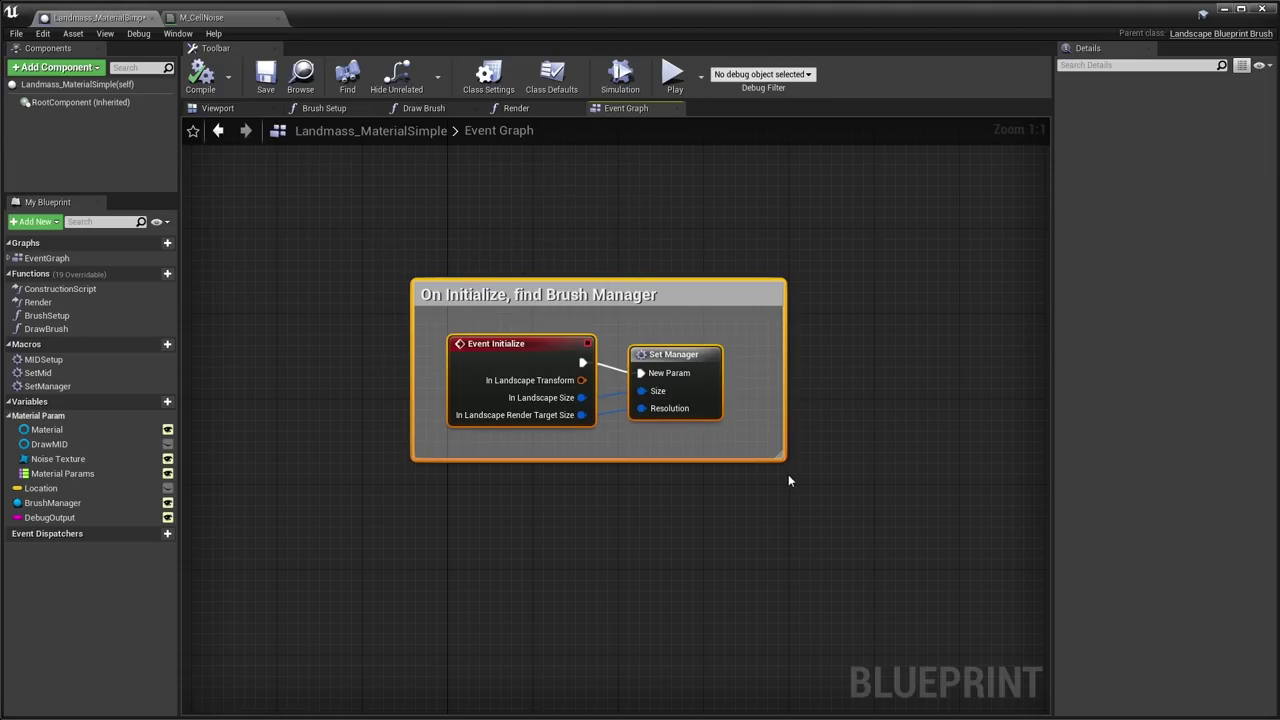
left_click(787, 374)
mouse_move(787, 374)
left_mouse_down()
mouse_move(748, 372)
mouse_move(762, 372)
left_mouse_up()
Return to the Render function and examine the Brush Setup half separately from the Draw Brush and return half.
left_click(516, 108)
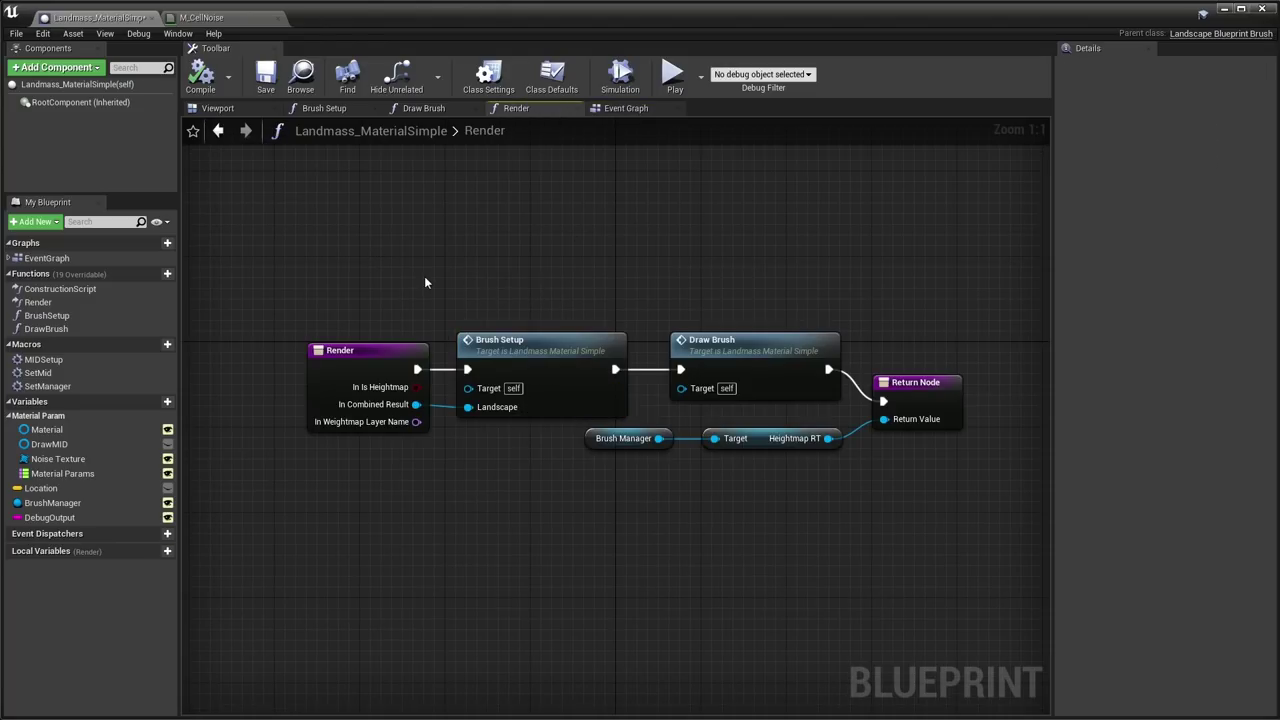
mouse_move(349, 268)
left_mouse_down()
mouse_move(474, 378)
mouse_move(486, 363)
left_mouse_up()
left_click(486, 361)
left_click_drag(223, 263, 480, 417)
left_click_drag(544, 386, 523, 386)
left_click(684, 290)
left_click_drag(665, 298, 958, 519)
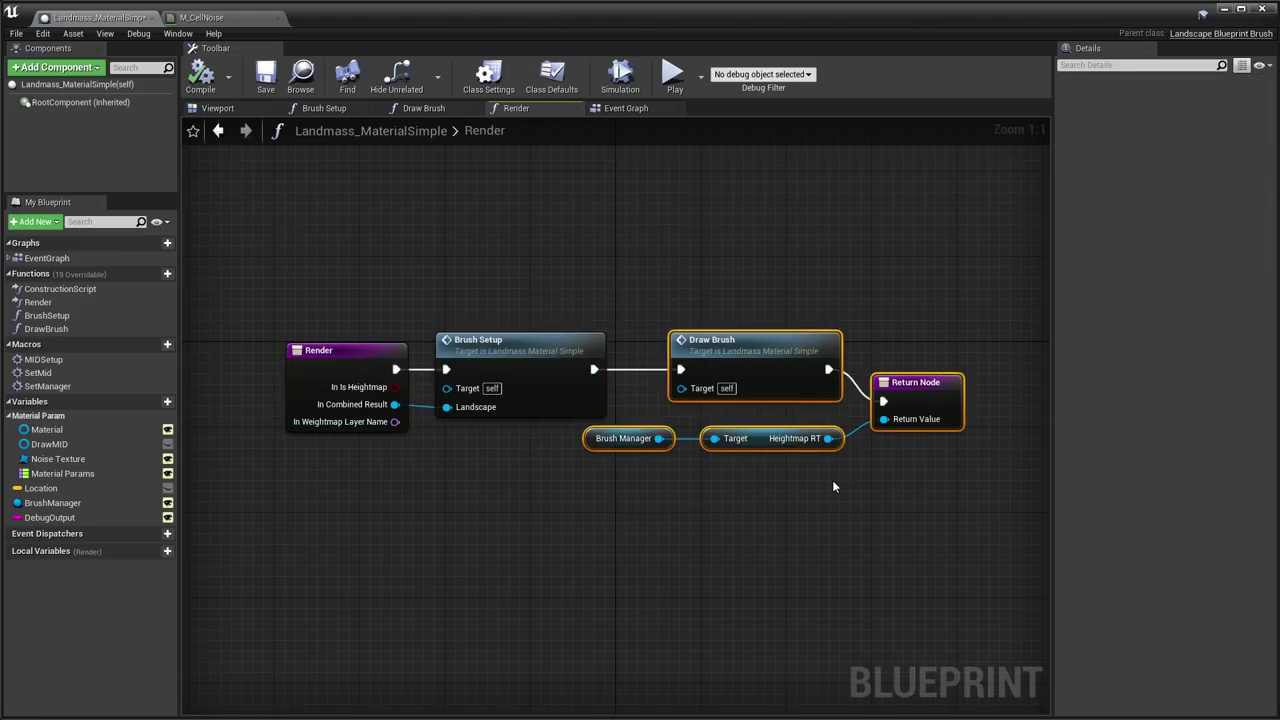
left_click(523, 488)
Open the Brush Setup function and examine the MIDSetup node that creates the dynamic material instance.
double_click(512, 360)
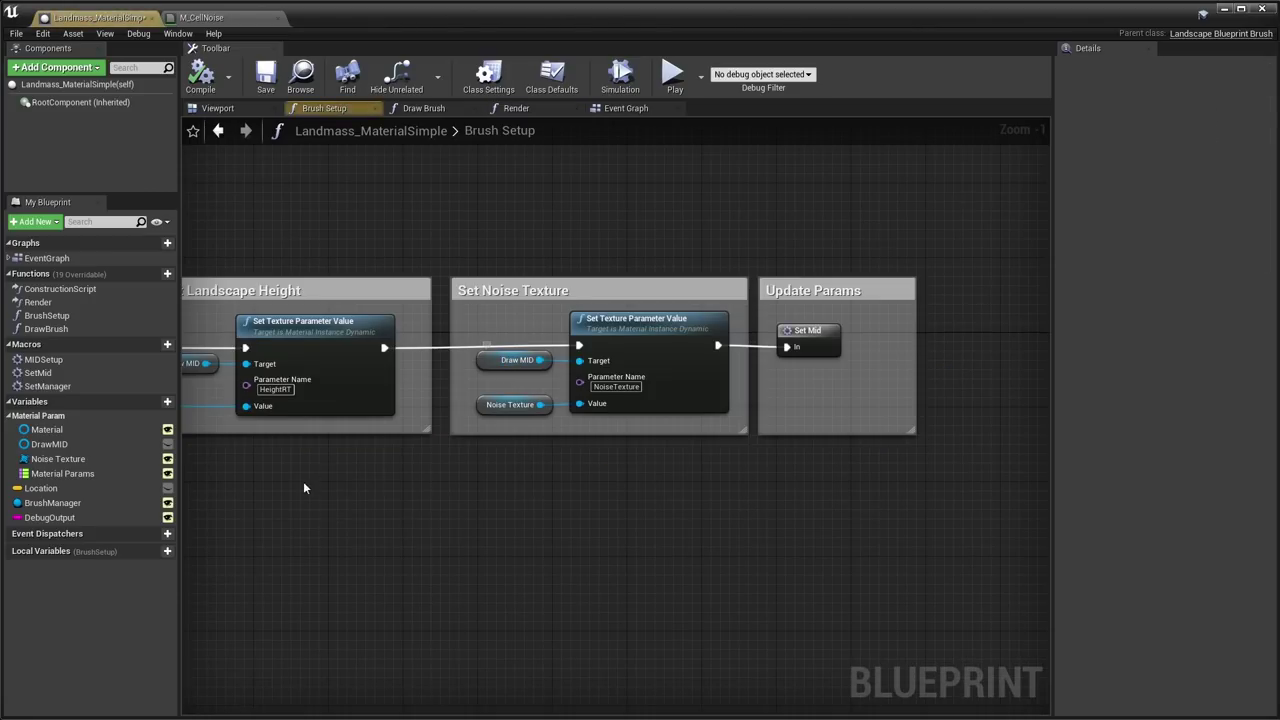
scroll(300, 490, "down", 3)
scroll(560, 400, "up", 3)
mouse_move(486, 360)
left_mouse_down()
mouse_move(622, 420)
mouse_move(624, 451)
left_mouse_up()
left_click(631, 403)
right_click_drag(644, 443, 420, 444)
scroll(406, 414, "down", 2)
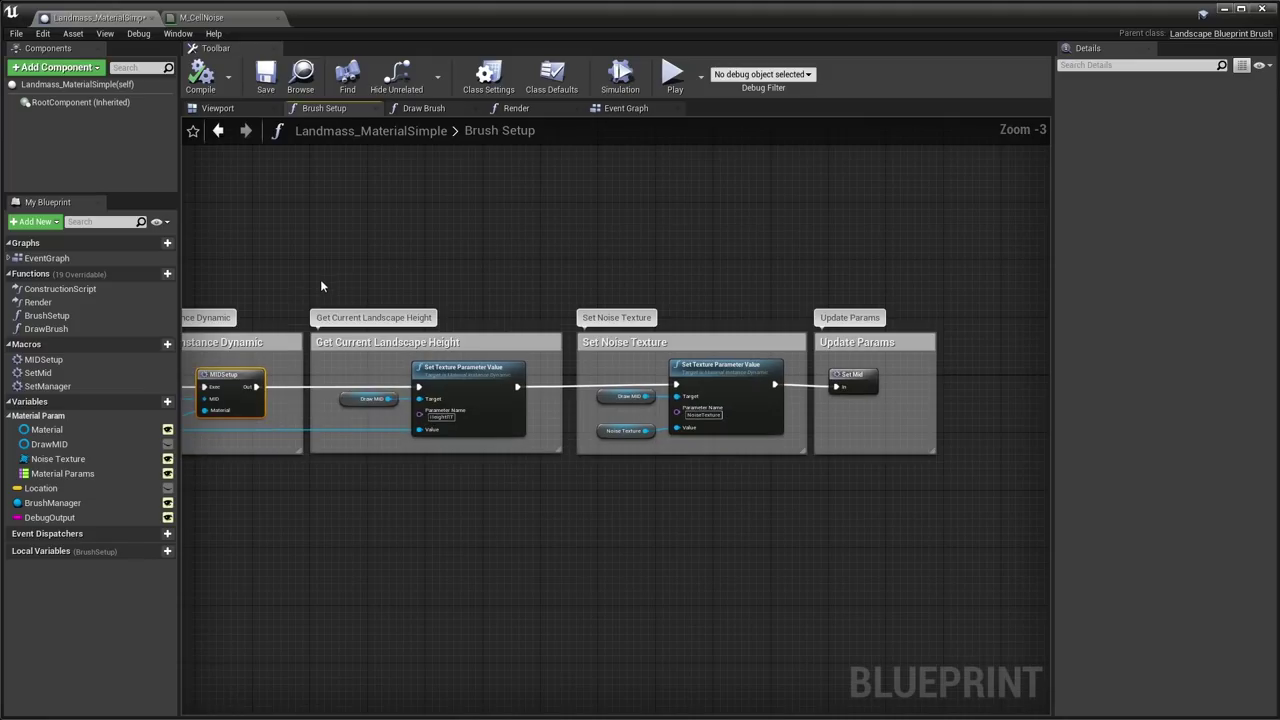
Examine the Get Current Landscape Height, Set Noise Texture and Update Params sections, including the HeightRT and NoiseTexture parameters.
left_click_drag(321, 285, 951, 508)
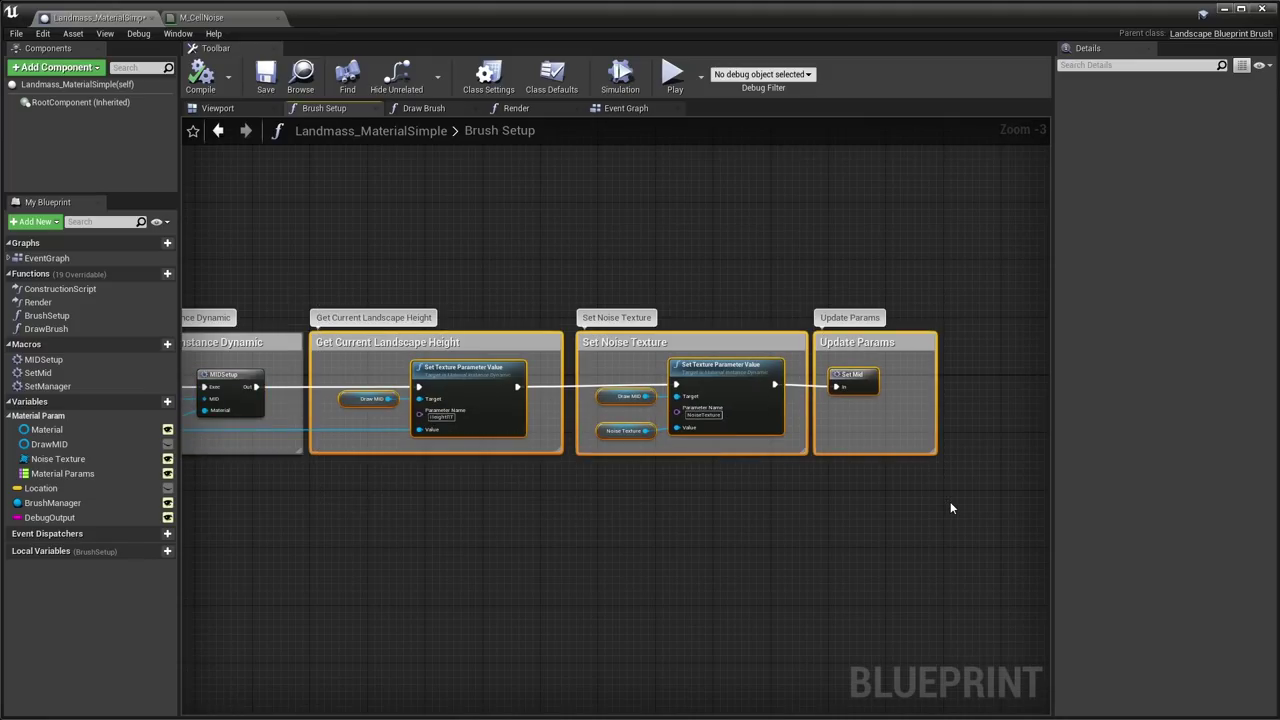
scroll(484, 410, "up", 3)
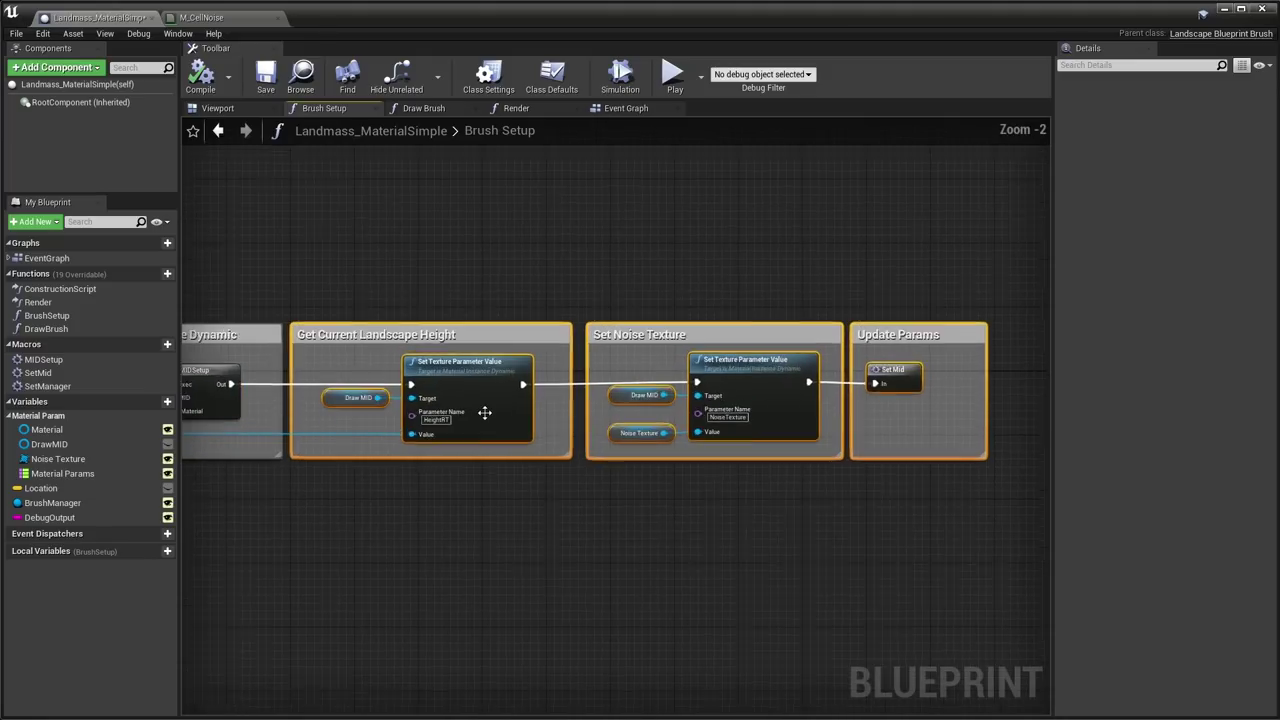
left_click(409, 318)
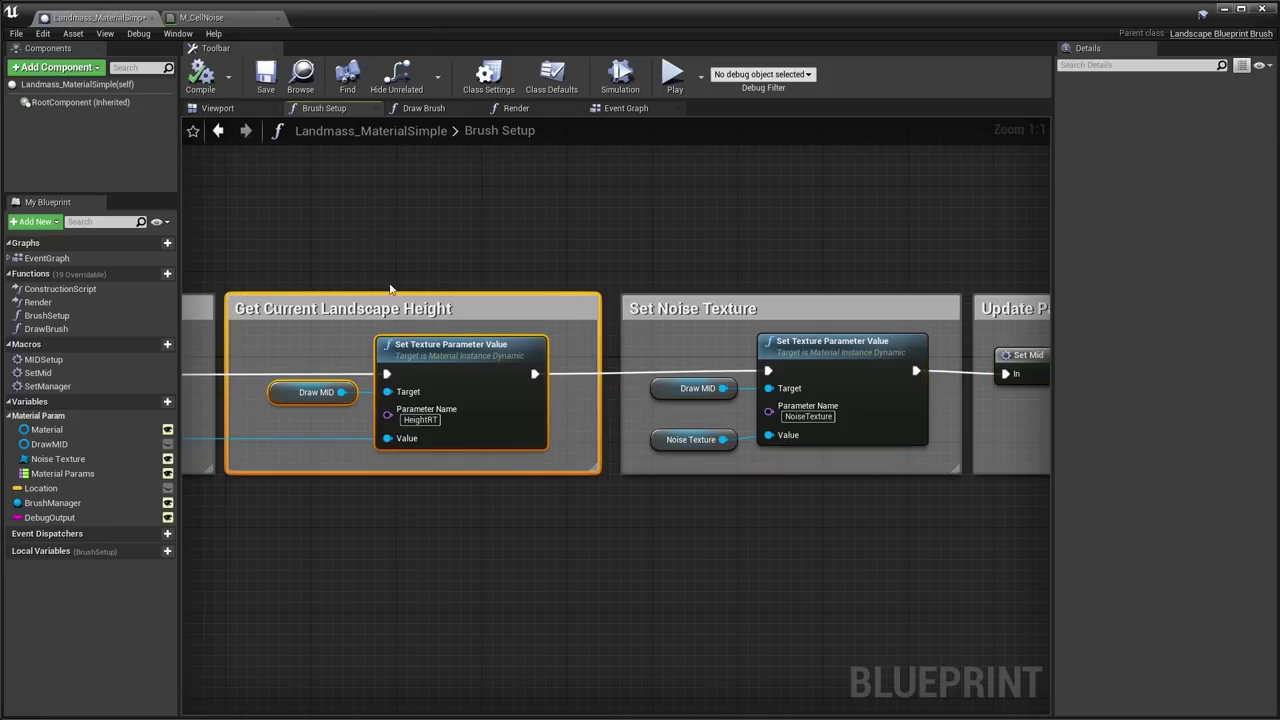
left_click(408, 420)
right_click_drag(408, 466, 896, 468)
scroll(890, 468, "down", 4)
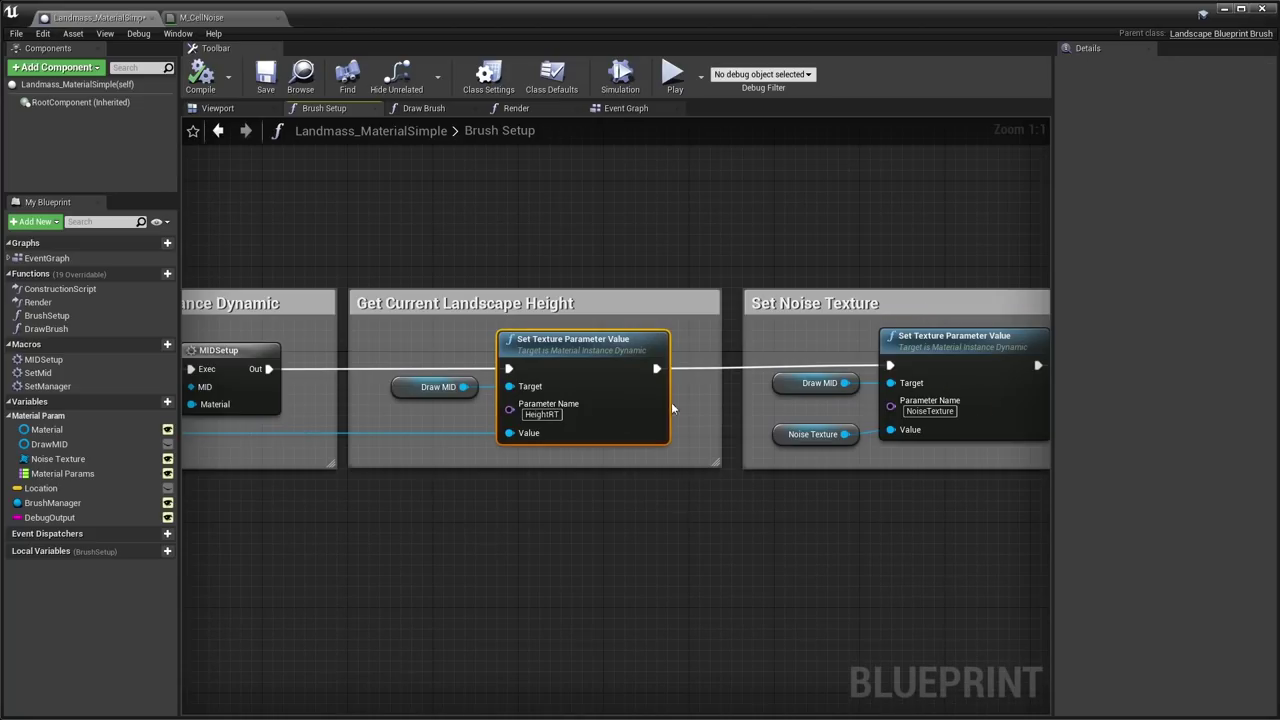
right_click_drag(720, 421, 397, 408)
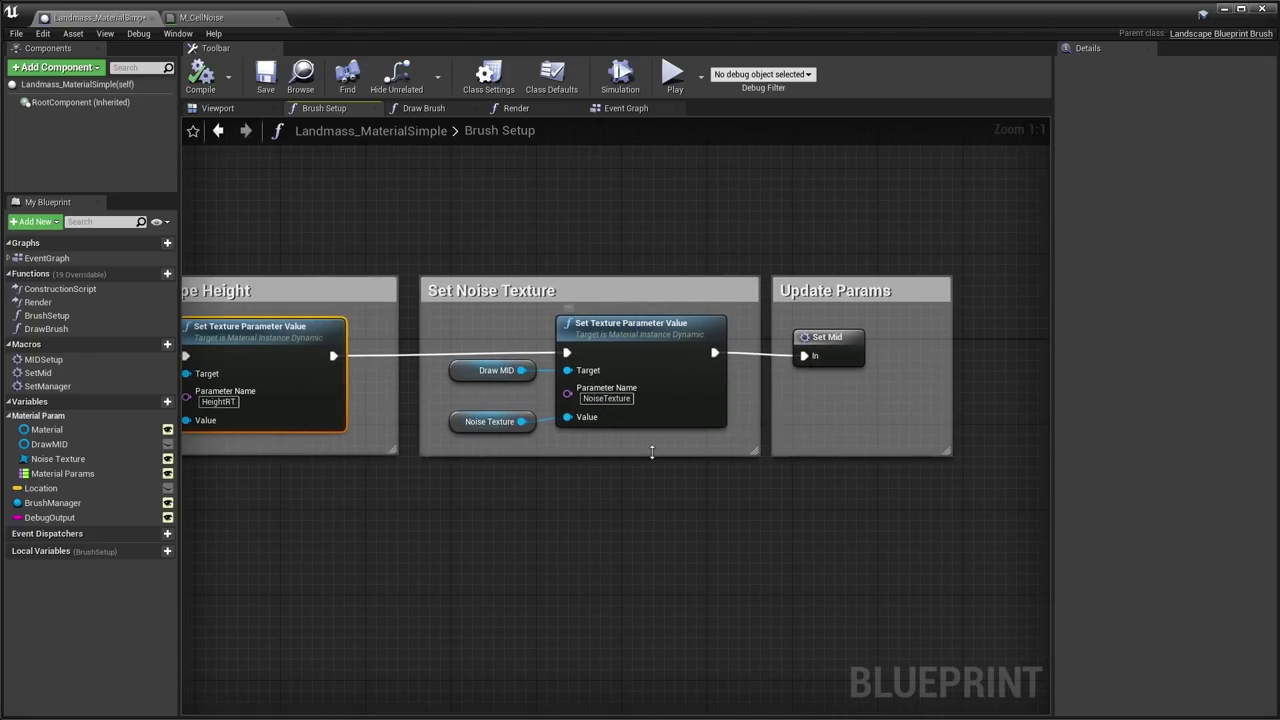
Open the Set Mid macro from Update Params and examine its Location vector parameter nodes and the Material Params loop.
left_click(846, 347)
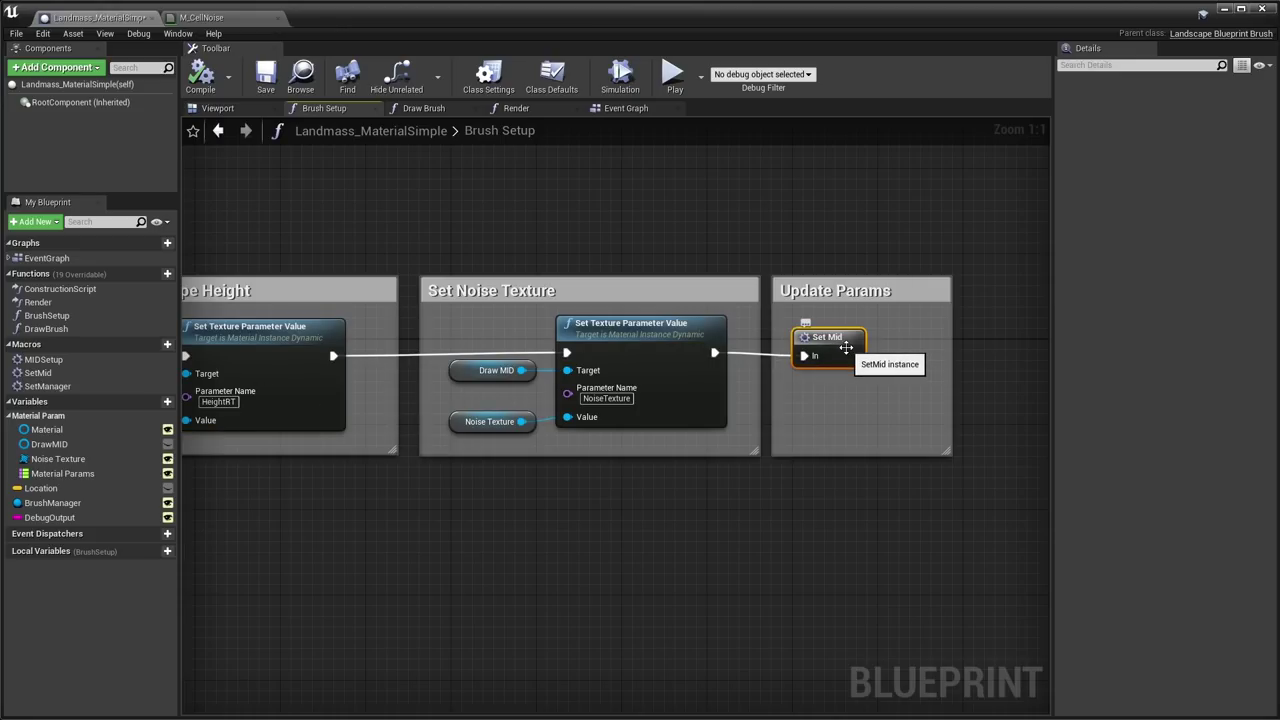
double_click(846, 347)
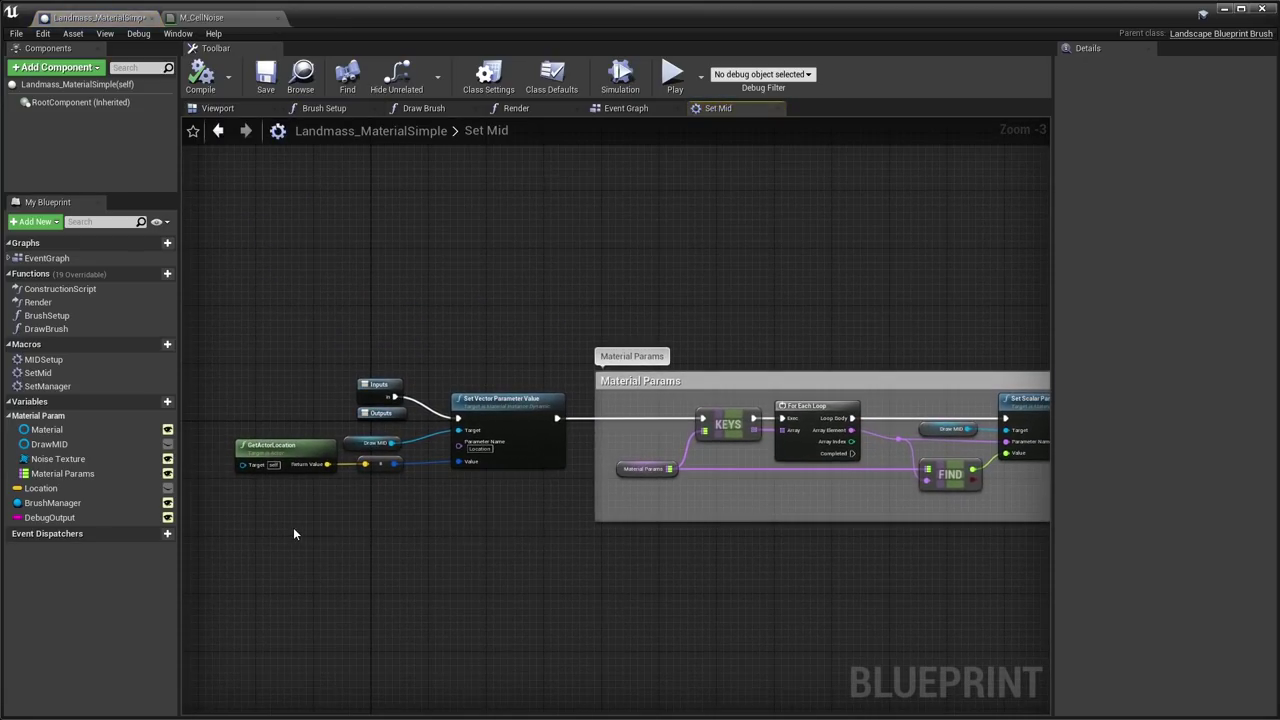
left_click_drag(293, 534, 515, 328)
scroll(515, 328, "up", 2)
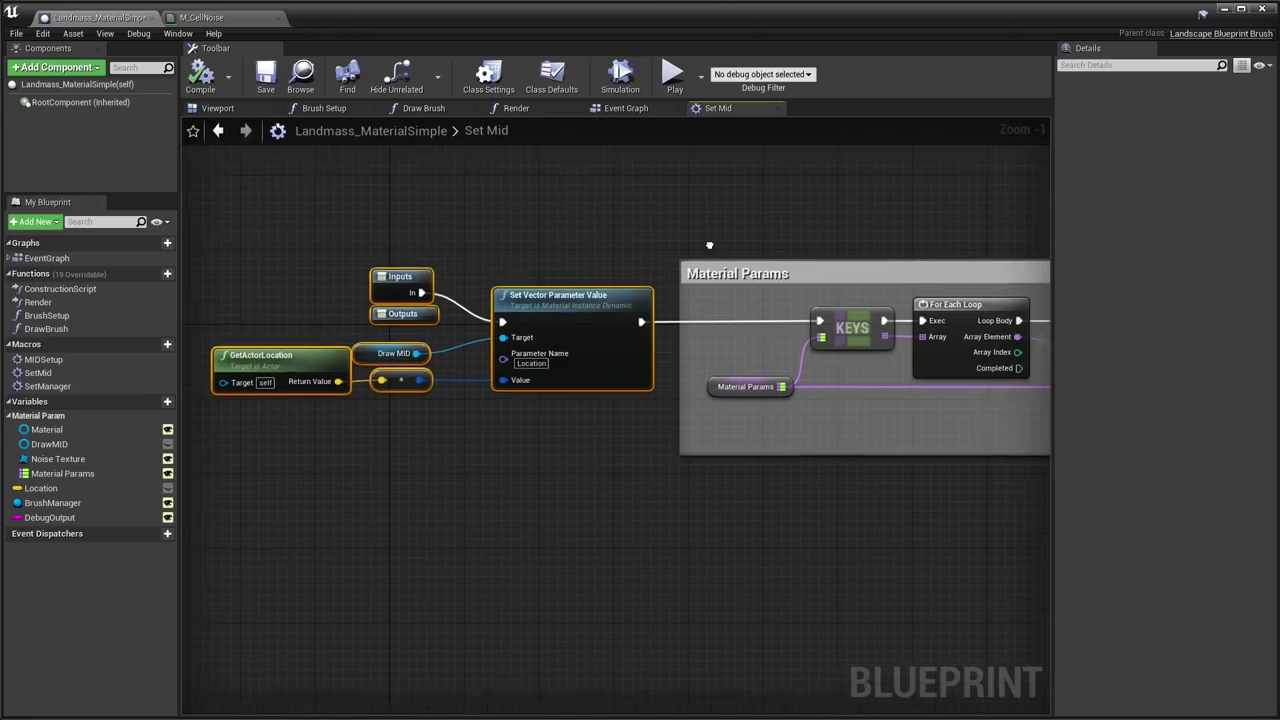
right_click_drag(692, 251, 355, 250)
left_click_drag(355, 250, 993, 534)
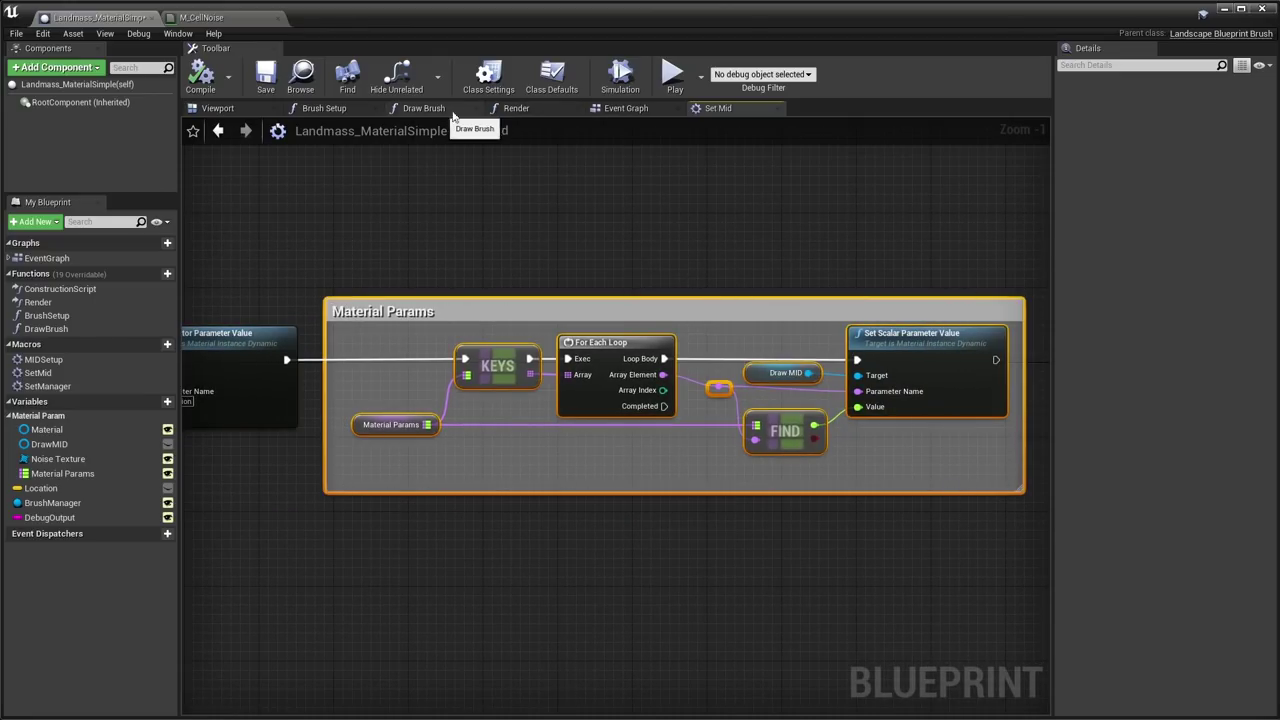
Go back to the Brush Setup function, then open the Draw Brush function and examine its full node chain.
left_click(324, 108)
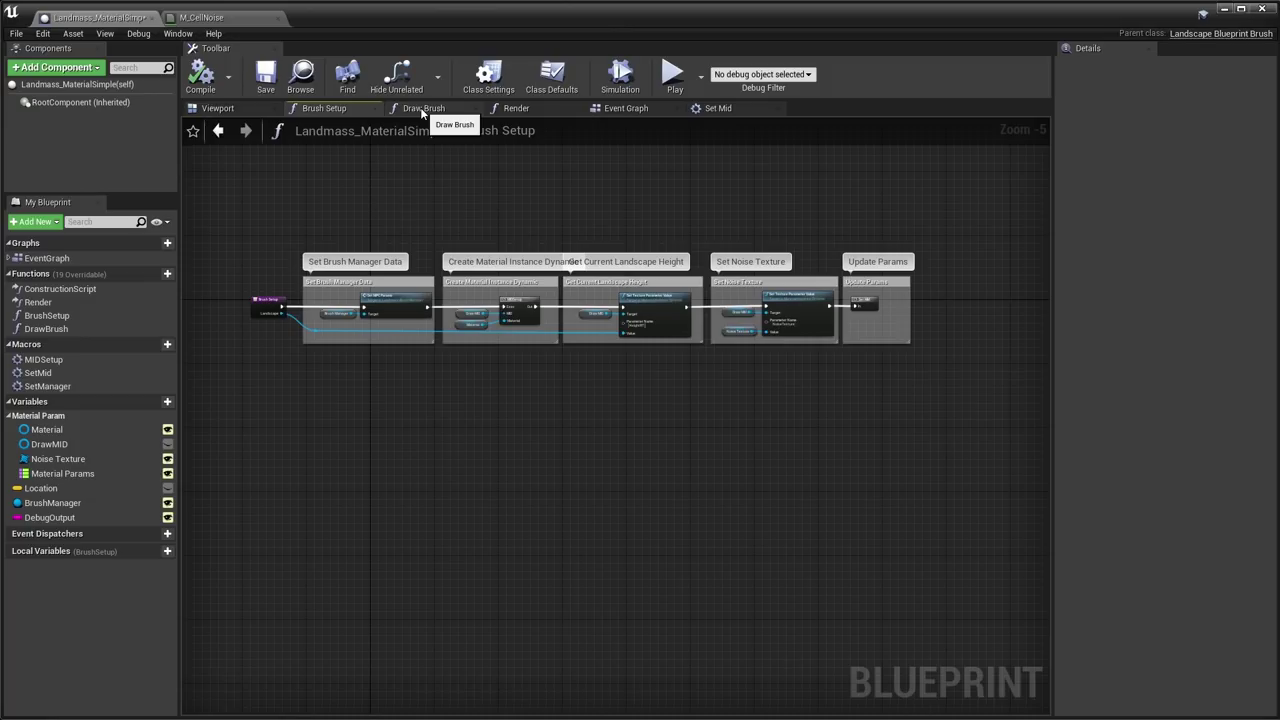
left_click(421, 108)
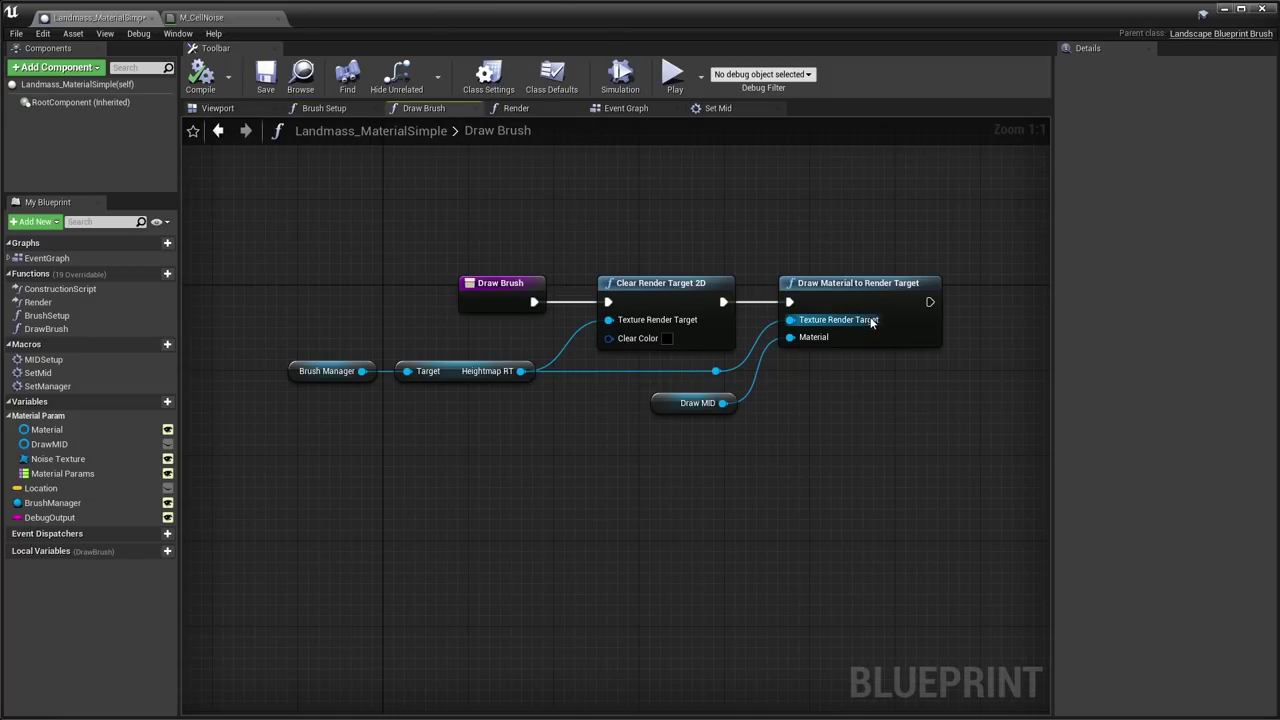
left_click_drag(224, 201, 684, 466)
right_click_drag(670, 463, 778, 477)
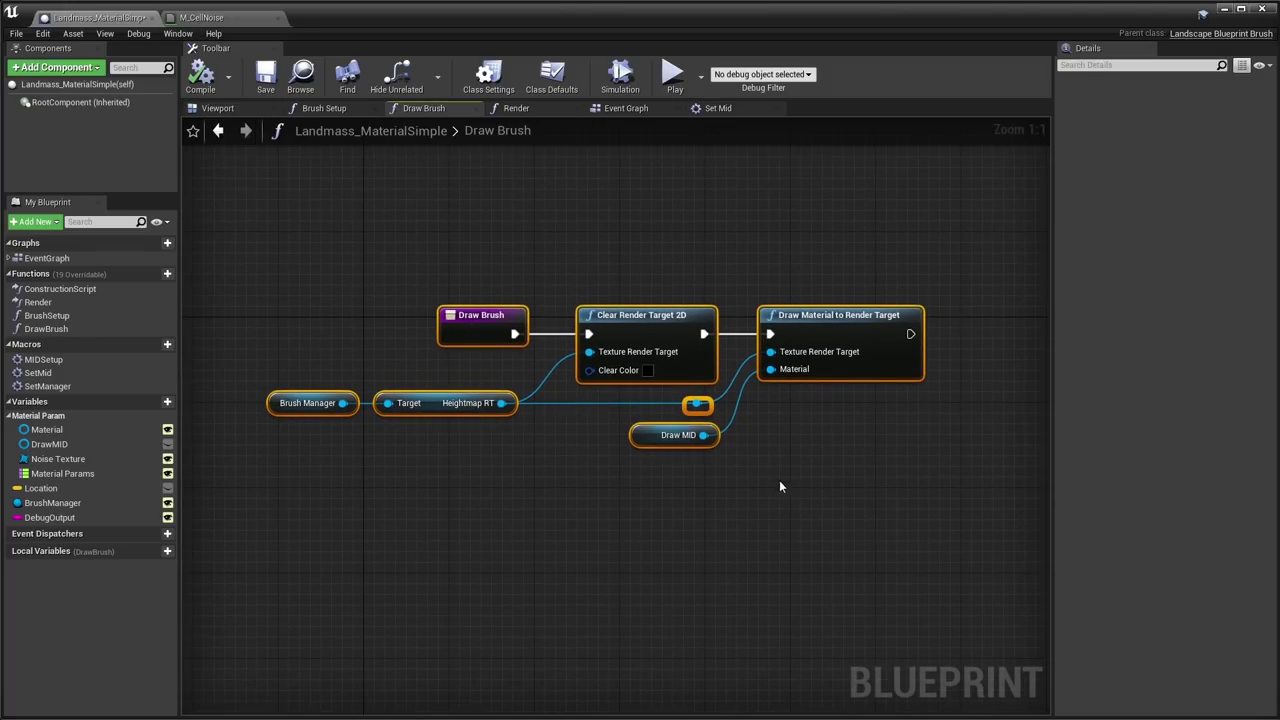
Reopen Draw Brush from its node in the Render function and examine the Heightmap RT and Clear Render Target 2D nodes.
left_click(516, 108)
left_click(675, 395)
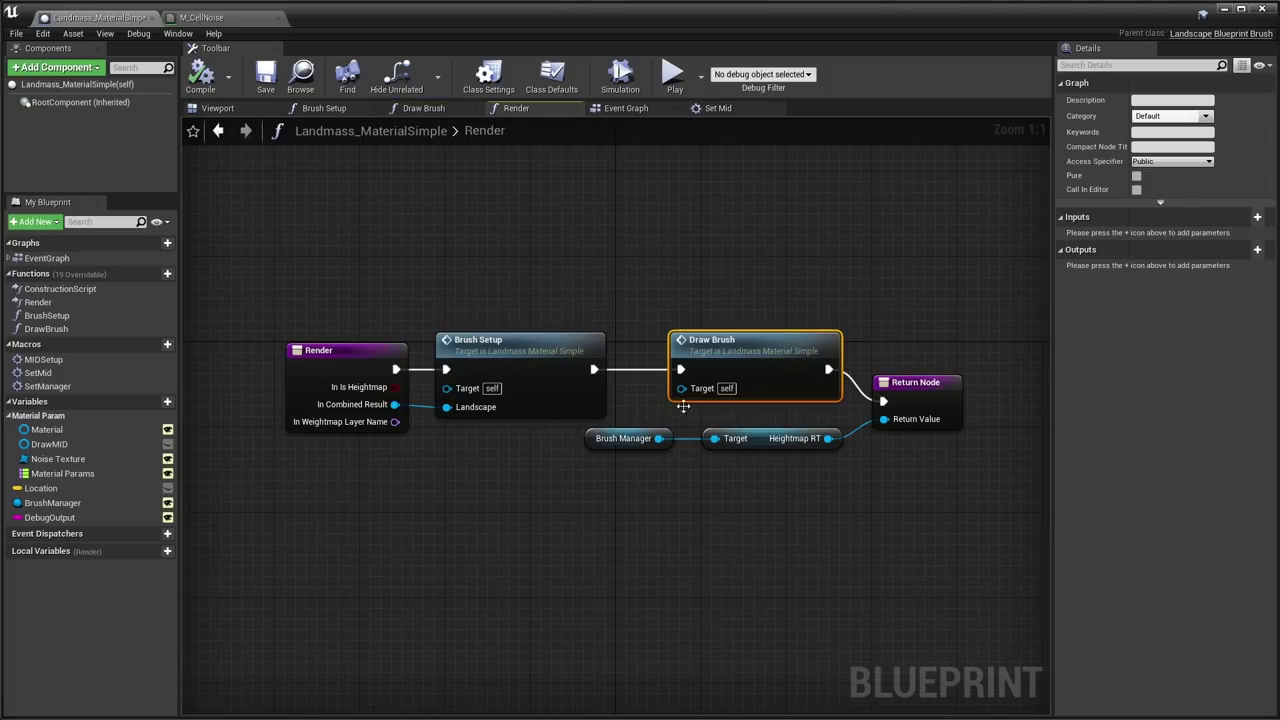
double_click(773, 343)
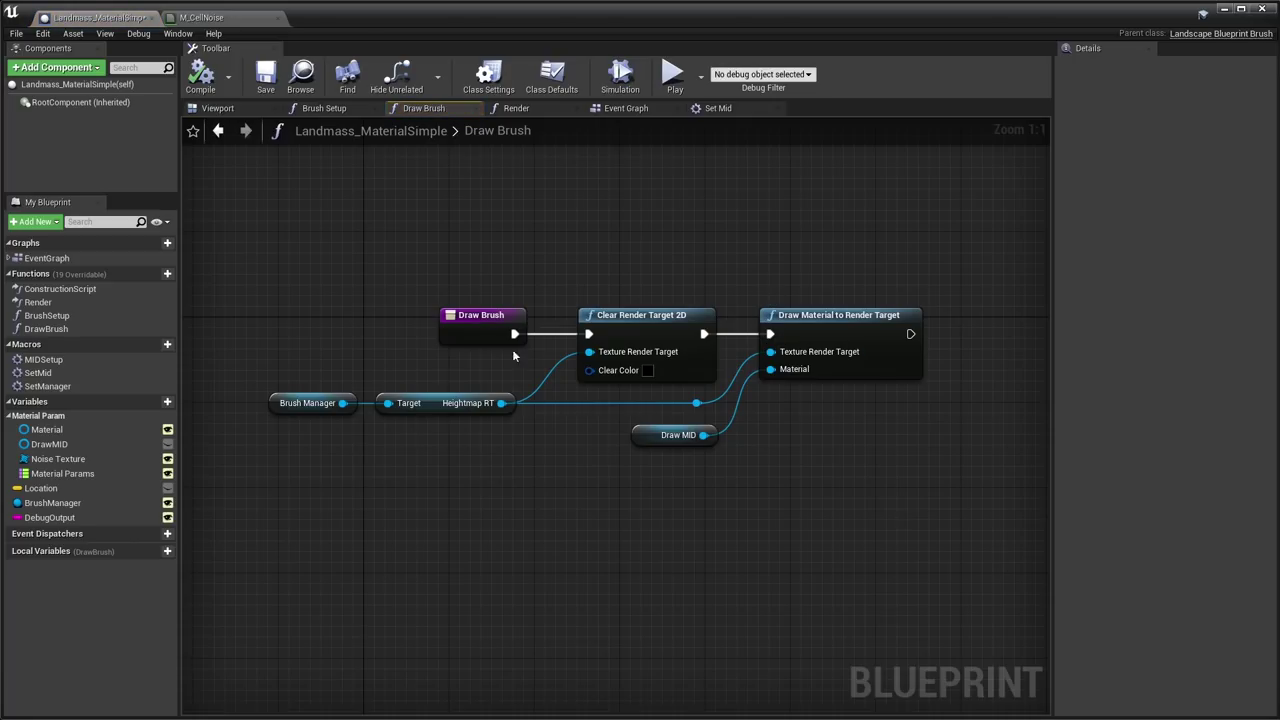
left_click_drag(531, 350, 342, 426)
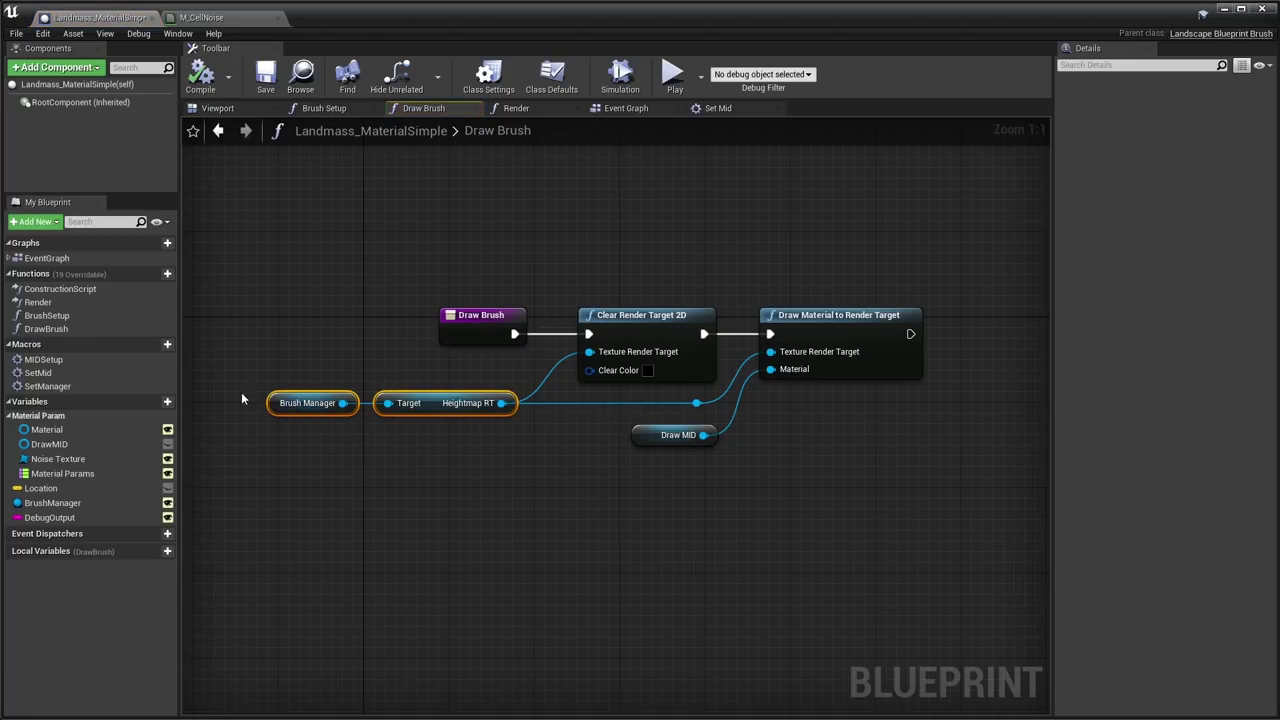
left_click_drag(244, 398, 728, 416)
left_click(632, 320)
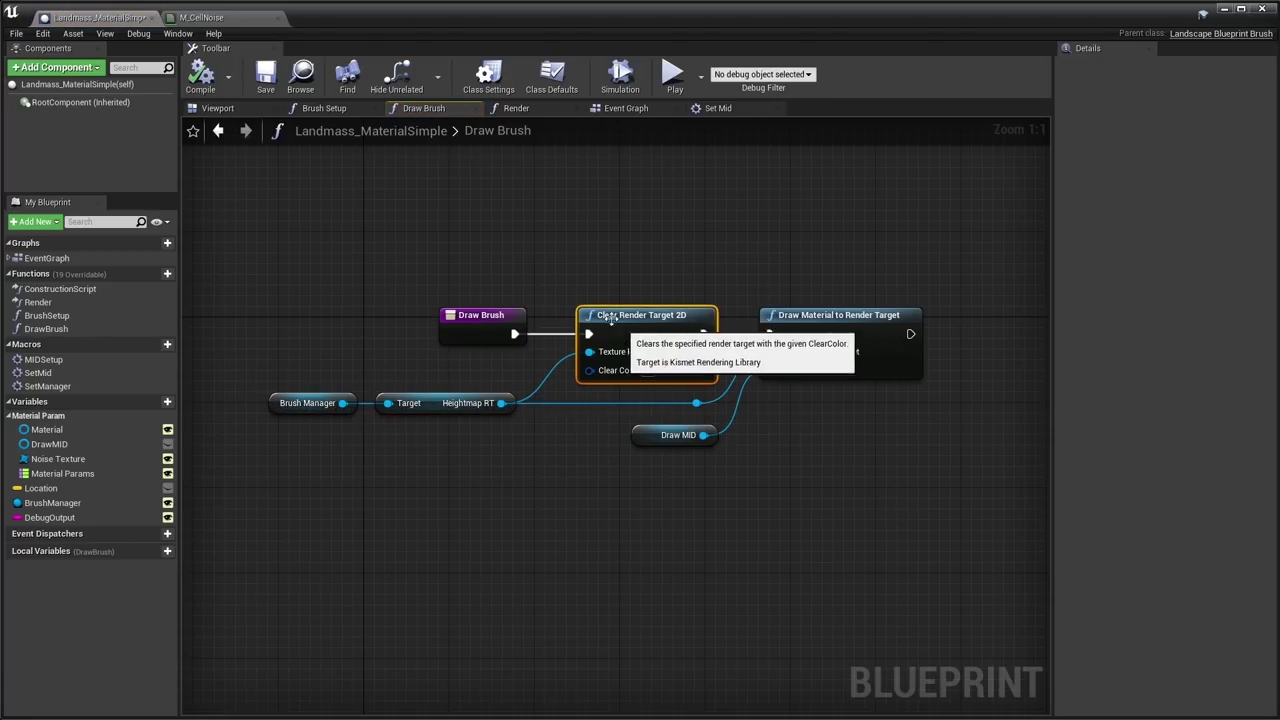
Examine the Draw Material to Render Target node and undo its accidental move.
left_click(835, 337)
left_click_drag(835, 337, 843, 382)
key("ctrl+z")
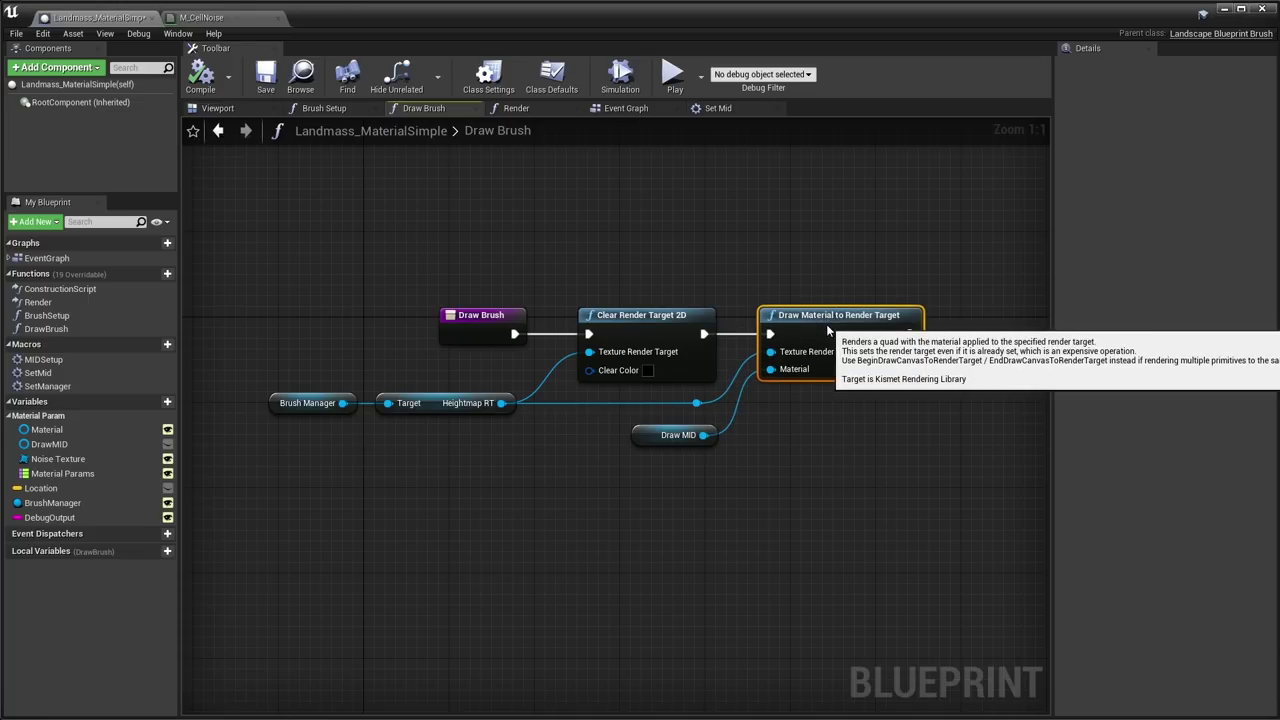
Switch to the M_CellNoise material and examine its Original Landscape and Unpack sections.
left_click(207, 20)
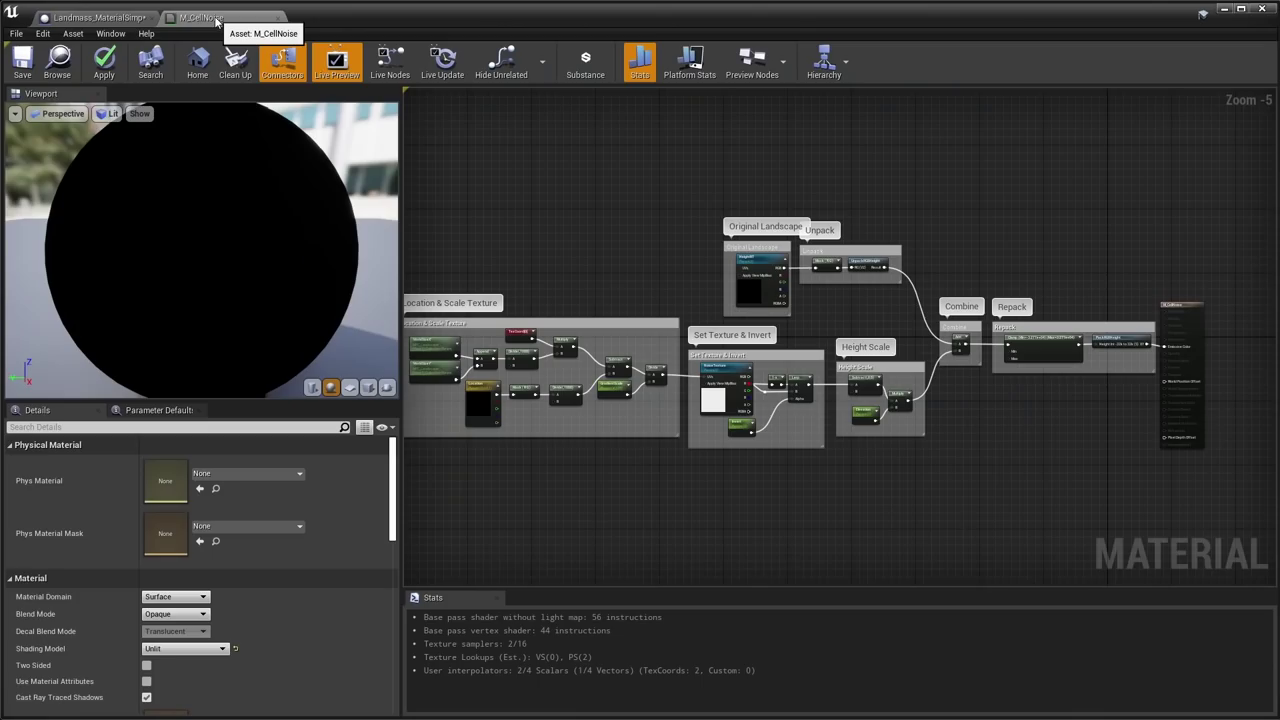
left_click_drag(757, 203, 994, 340)
left_click(994, 342)
left_click_drag(808, 206, 957, 232)
left_click(925, 278)
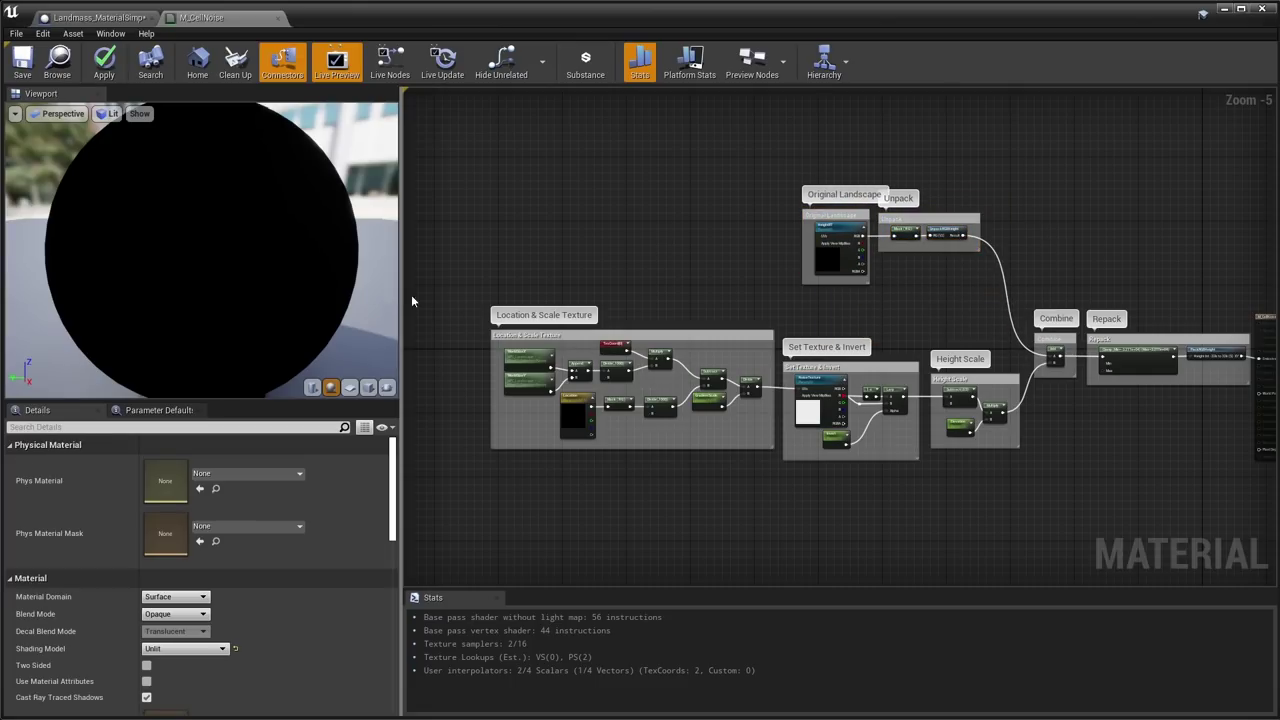
Compare the noise texture branch, from Location & Scale Texture to Height Scale, with the original landscape branch.
left_click_drag(469, 307, 1006, 516)
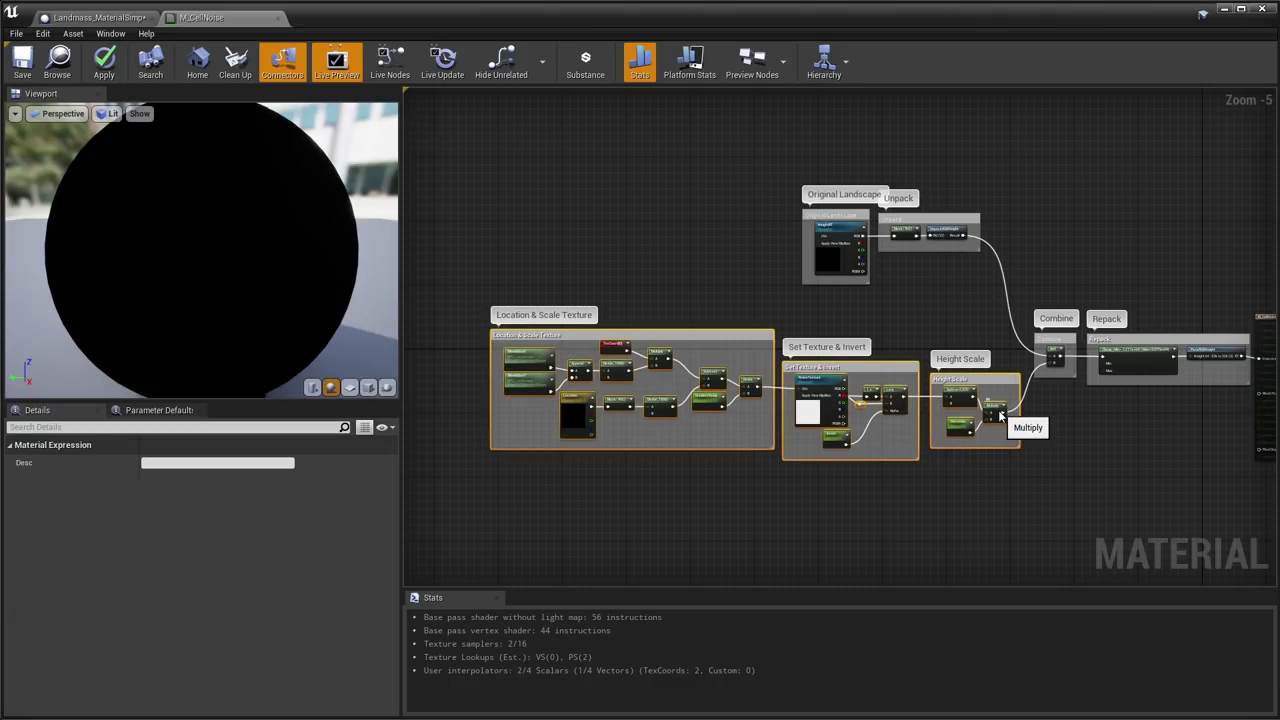
mouse_move(1003, 423)
left_mouse_down()
mouse_move(973, 445)
mouse_move(981, 436)
left_mouse_up()
left_click_drag(837, 319, 978, 182)
scroll(1045, 330, "up", 5)
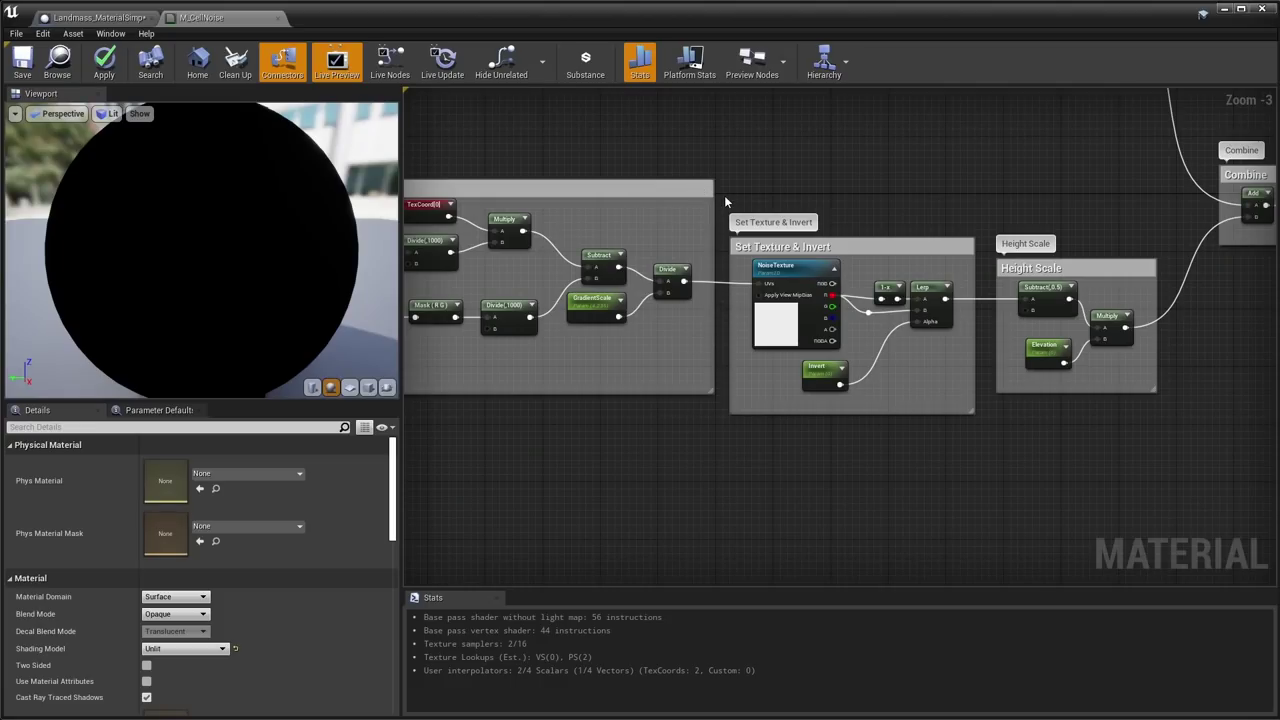
Examine how the Location & Scale Texture section feeds the NoiseTexture sampler in Set Texture & Invert.
left_click_drag(727, 191, 938, 480)
left_click(882, 434)
right_click_drag(863, 434, 967, 505)
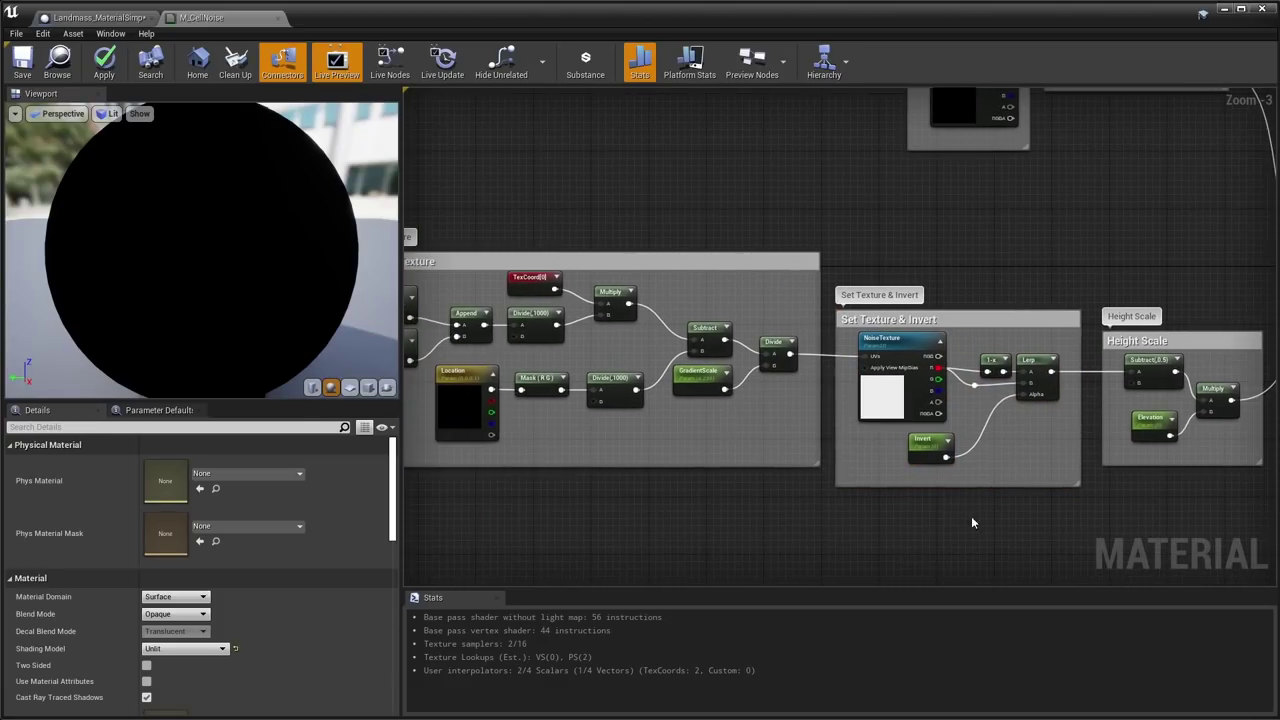
left_click(884, 380)
right_click_drag(712, 455, 811, 448)
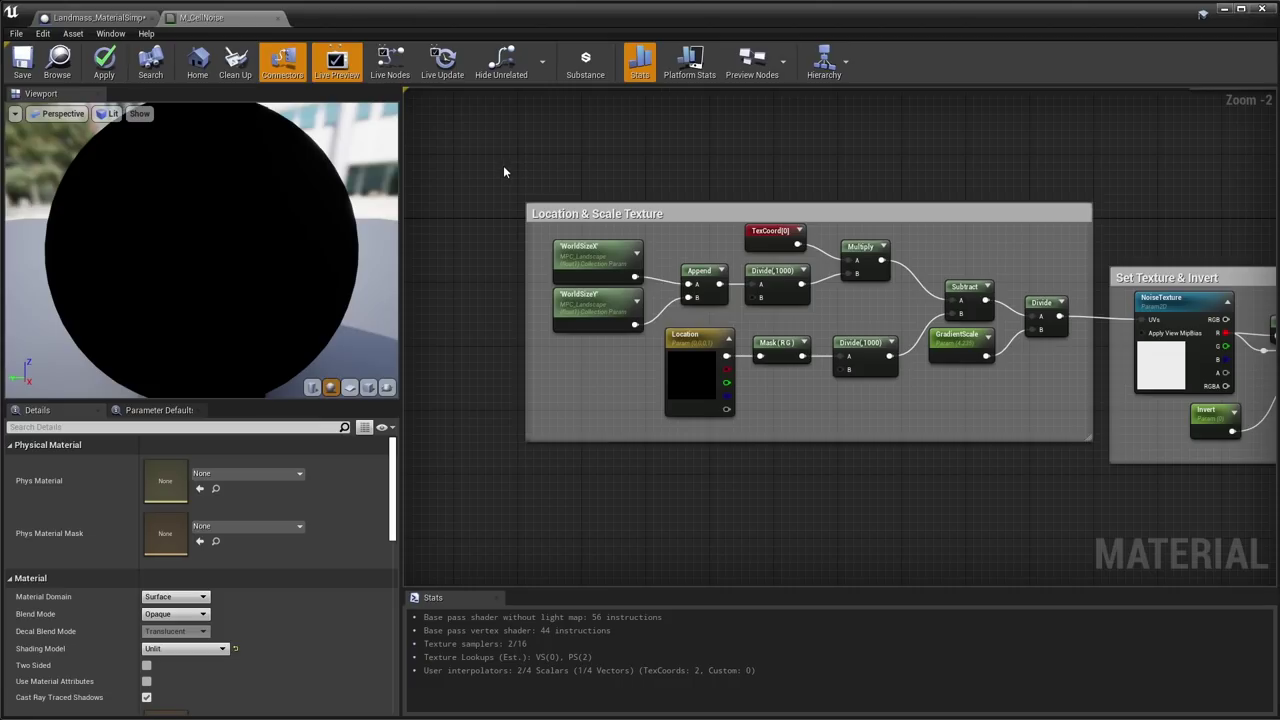
left_click_drag(503, 172, 1103, 471)
right_click_drag(1103, 471, 773, 416)
Inspect the NoiseTexture and Invert parameters in the Set Texture & Invert section.
left_click_drag(752, 203, 1022, 476)
left_click(815, 337)
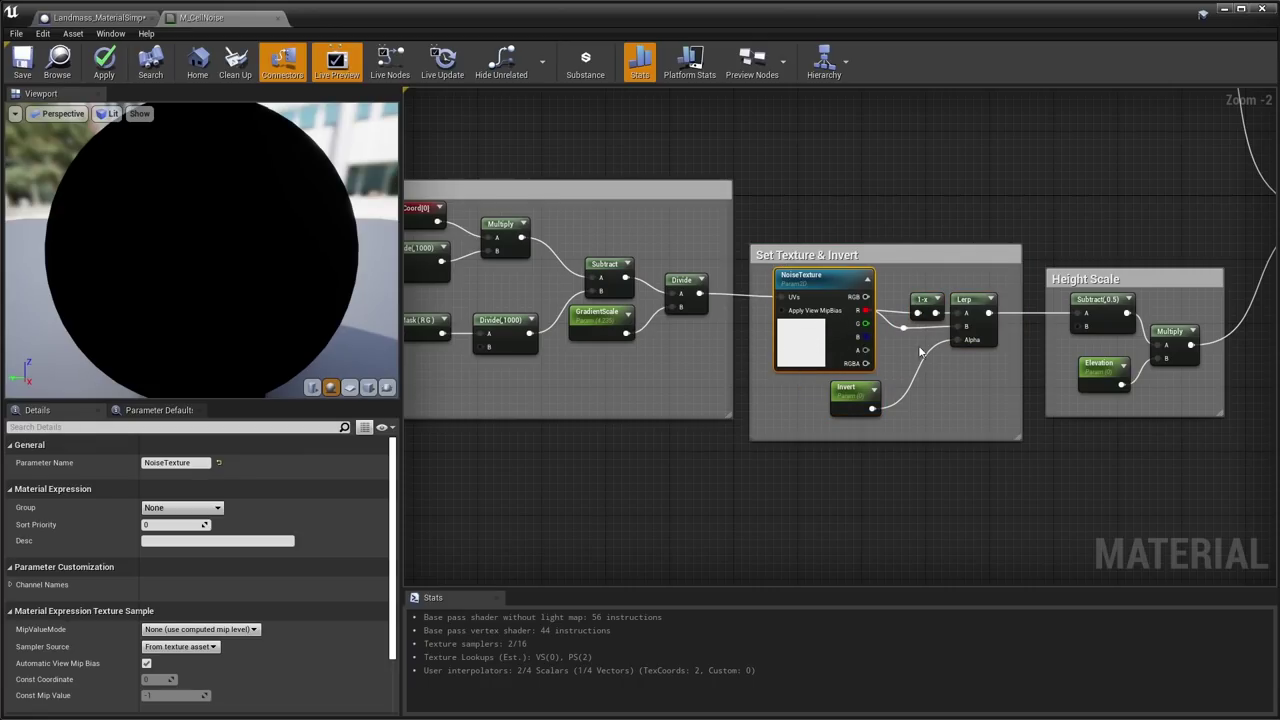
left_click(845, 395)
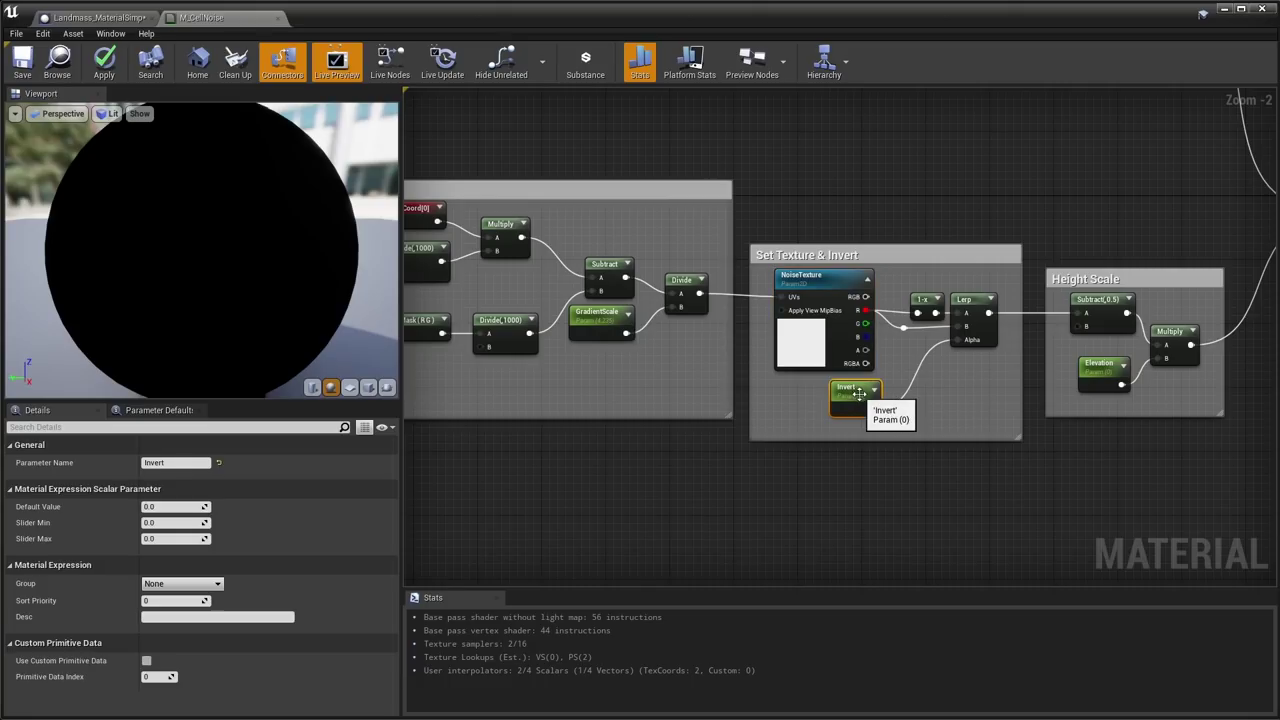
right_click_drag(984, 382, 737, 383)
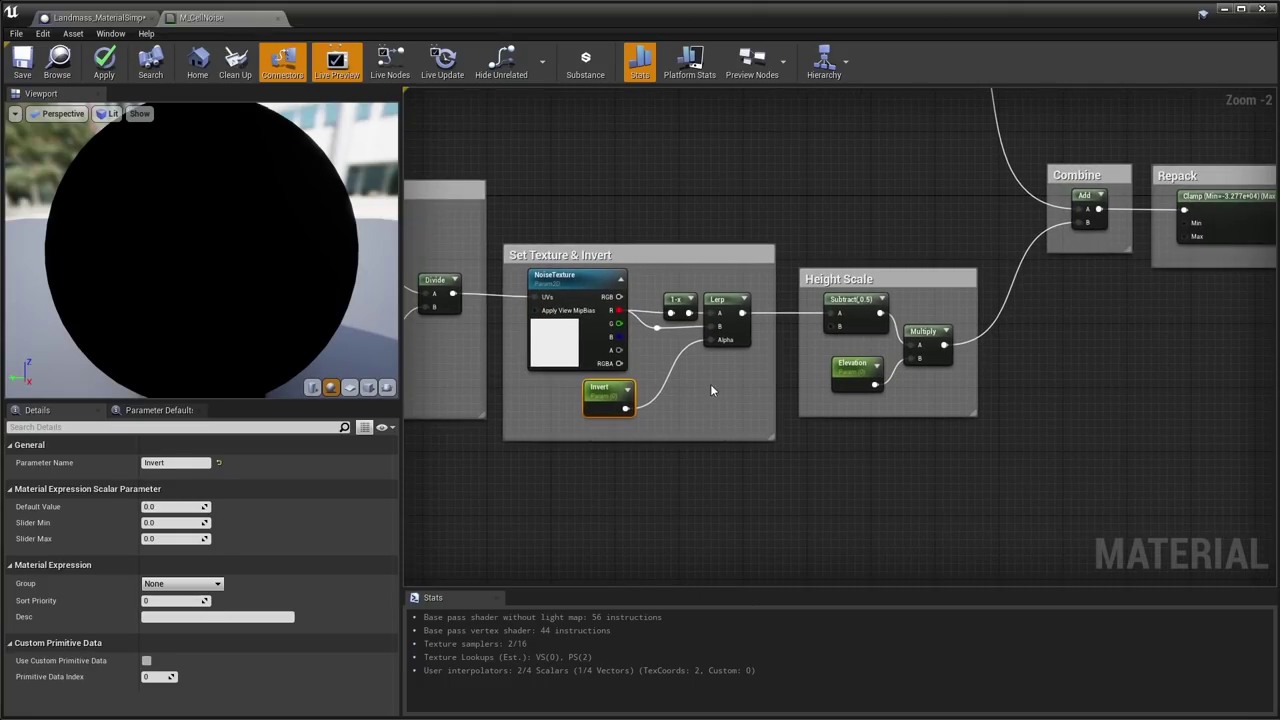
Examine the Height Scale section and follow its output through Combine and Repack to the material's output node.
left_click_drag(786, 236, 1003, 446)
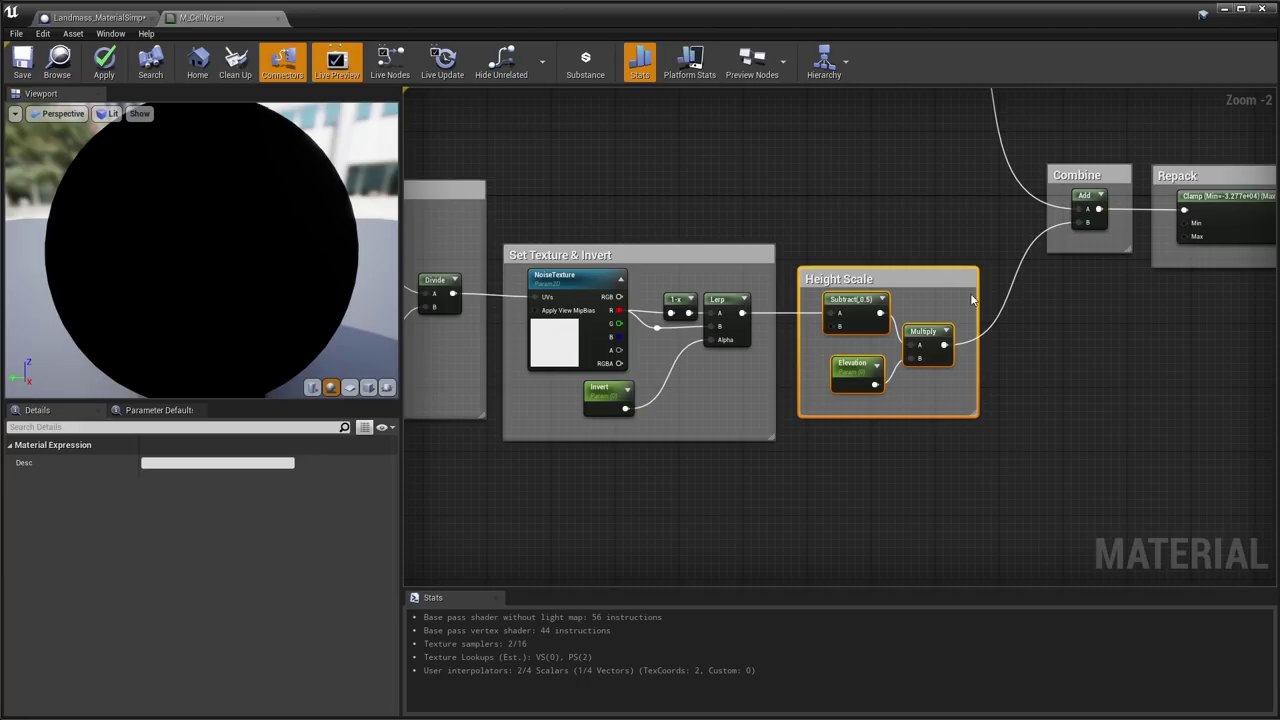
right_click_drag(1006, 211, 865, 453)
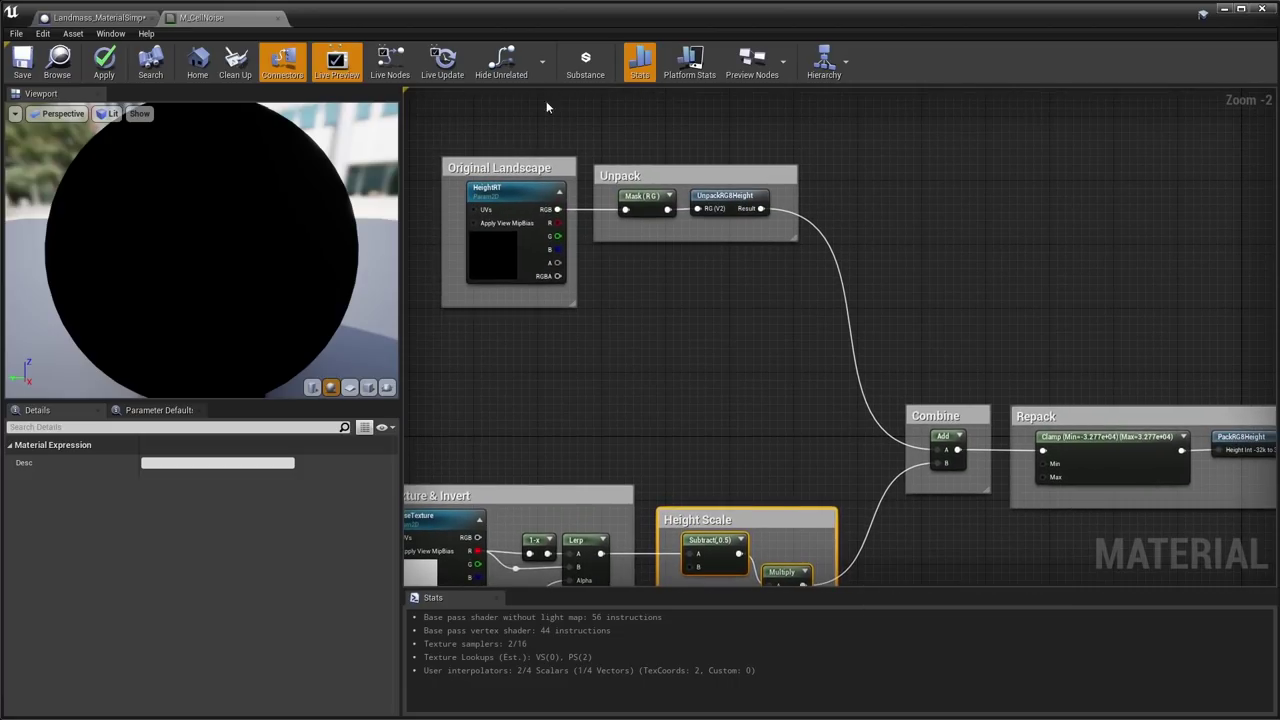
right_click_drag(1215, 443, 940, 375)
left_click(1118, 376)
scroll(1105, 345, "down", 4)
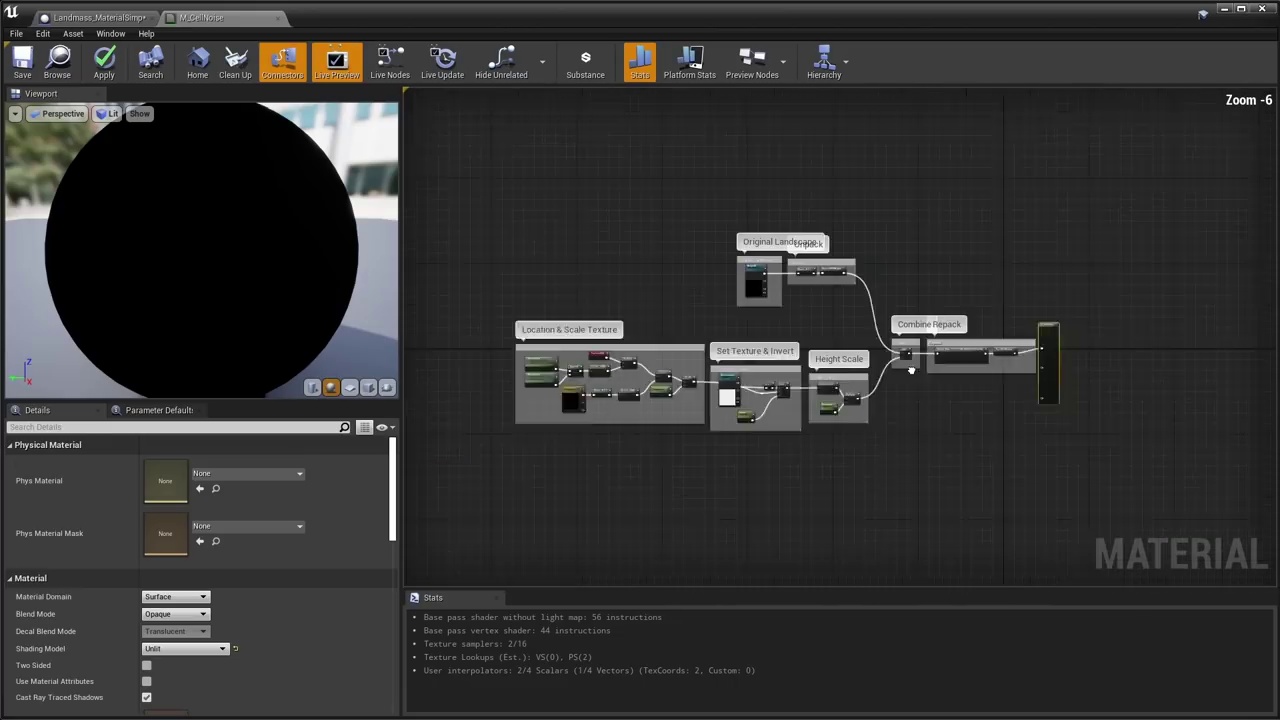
Review the whole noise branch, then examine the Original Landscape and Unpack sections including the UnpackRG8Height node.
scroll(634, 343, "up", 3)
scroll(632, 345, "down", 2)
left_click_drag(490, 262, 1050, 430)
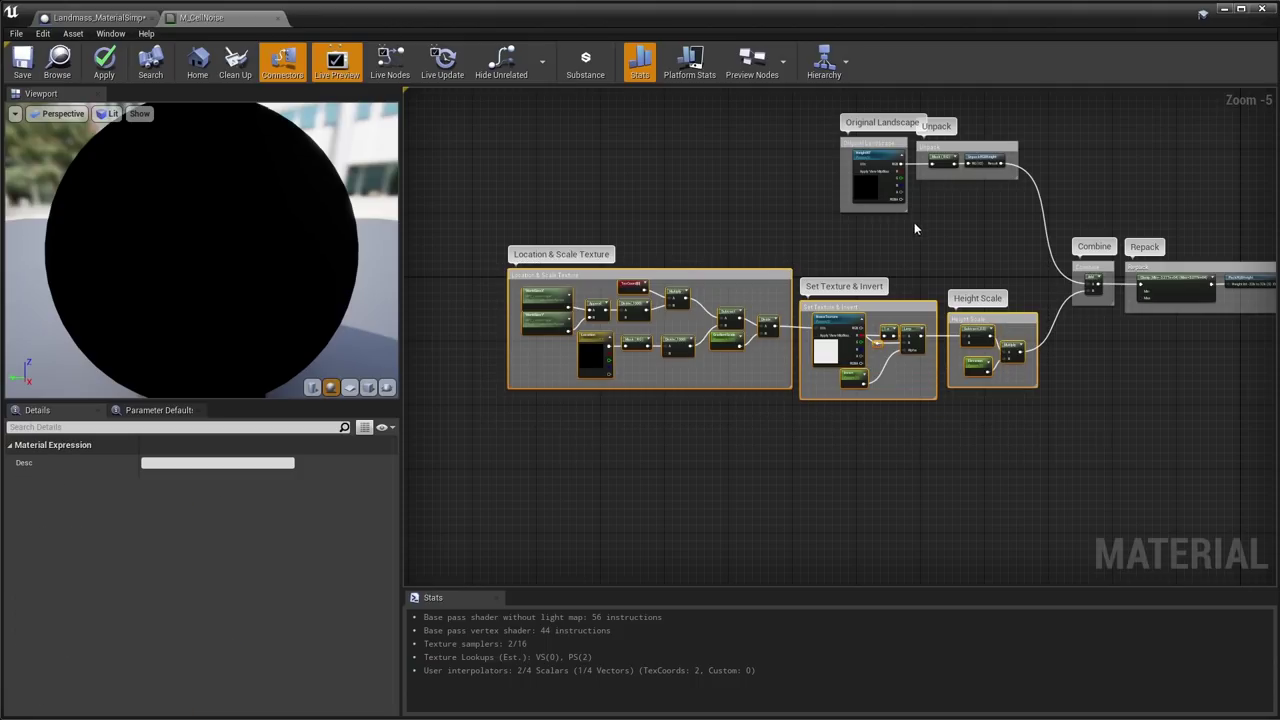
right_click_drag(920, 226, 795, 332)
scroll(799, 322, "up", 5)
left_click_drag(930, 345, 504, 137)
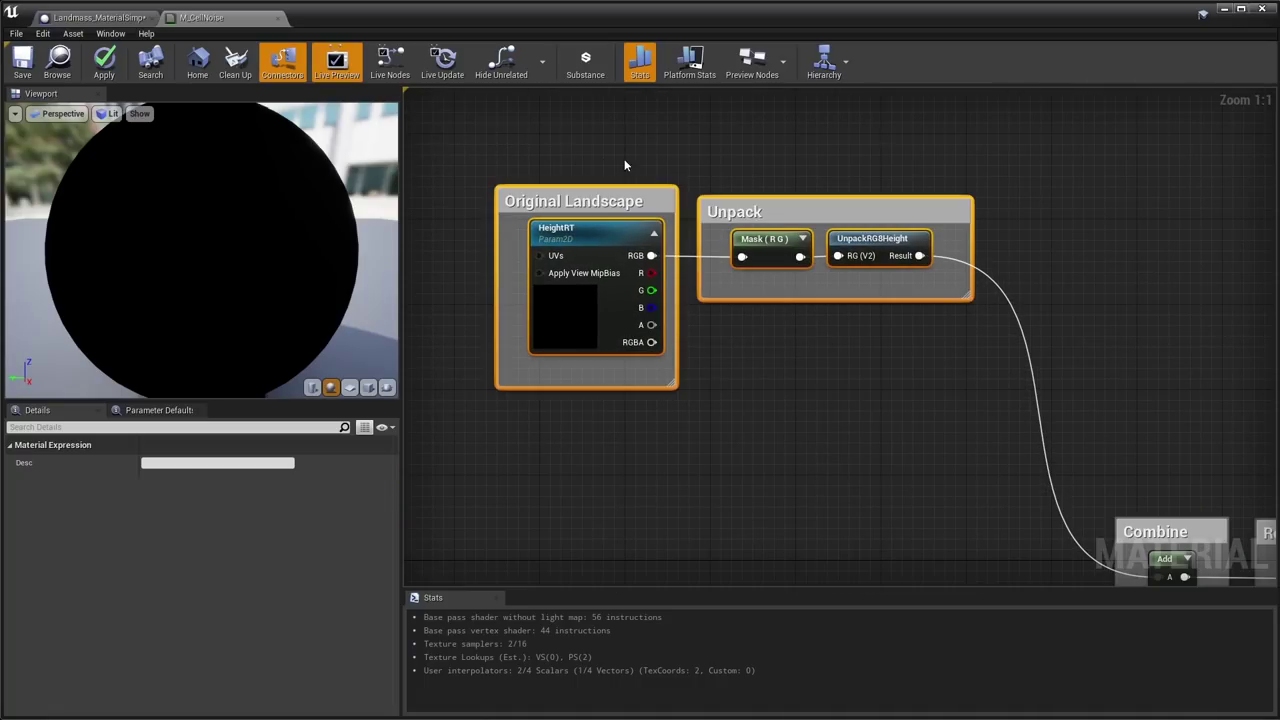
left_click(705, 378)
left_click(876, 248)
Inspect the PackRG8Height node in the Repack section and trace its input back towards Unpack.
right_click_drag(1073, 421, 557, 231)
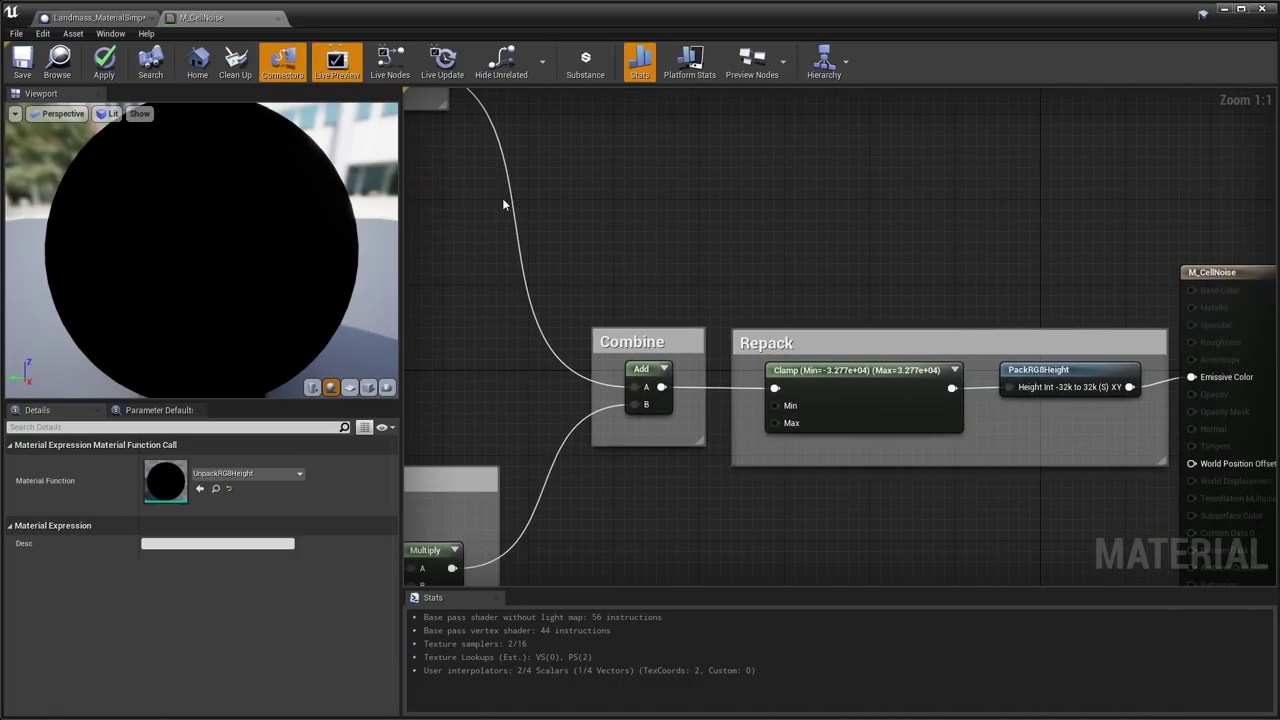
scroll(704, 294, "down", 1)
left_click(1027, 365)
right_click_drag(660, 295, 955, 460)
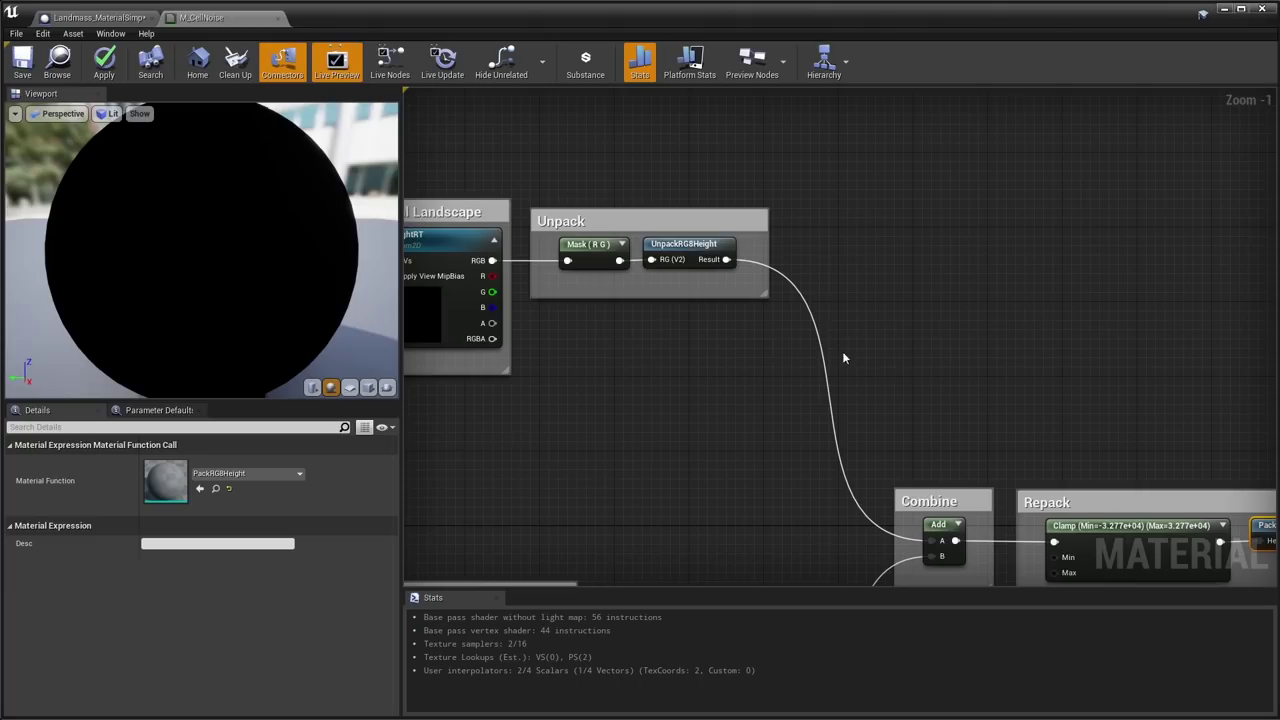
Inspect the HeightRT texture parameter in Original Landscape and the UnpackRG8Height function call it feeds.
right_click_drag(735, 390, 946, 420)
scroll(782, 345, "up", 1)
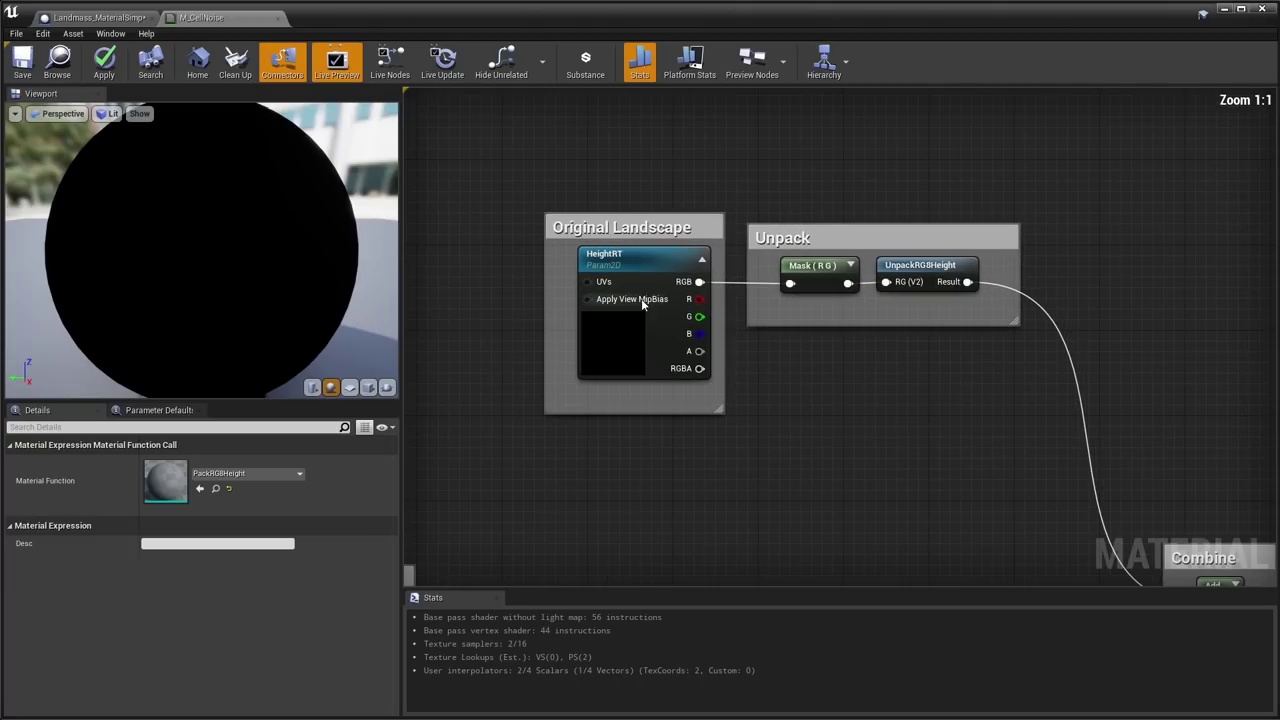
left_click(600, 343)
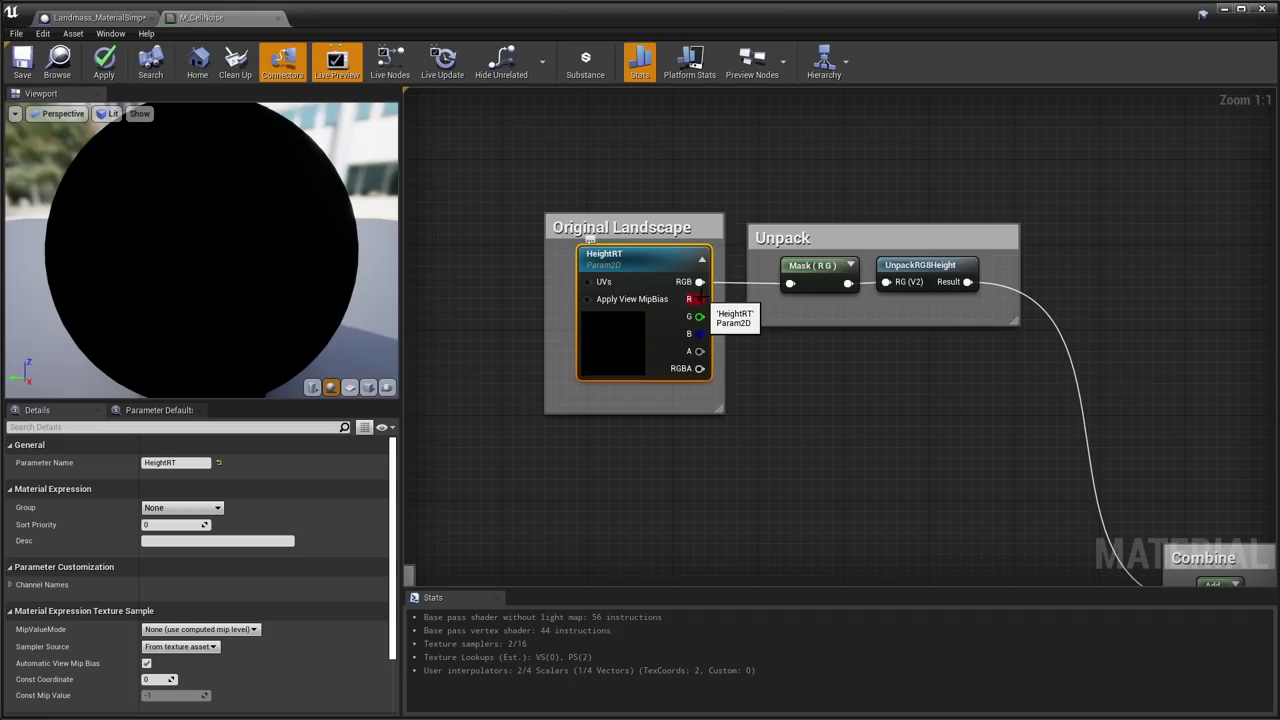
mouse_move(629, 358)
left_mouse_down()
mouse_move(603, 361)
mouse_move(620, 362)
left_mouse_up()
left_click(925, 267)
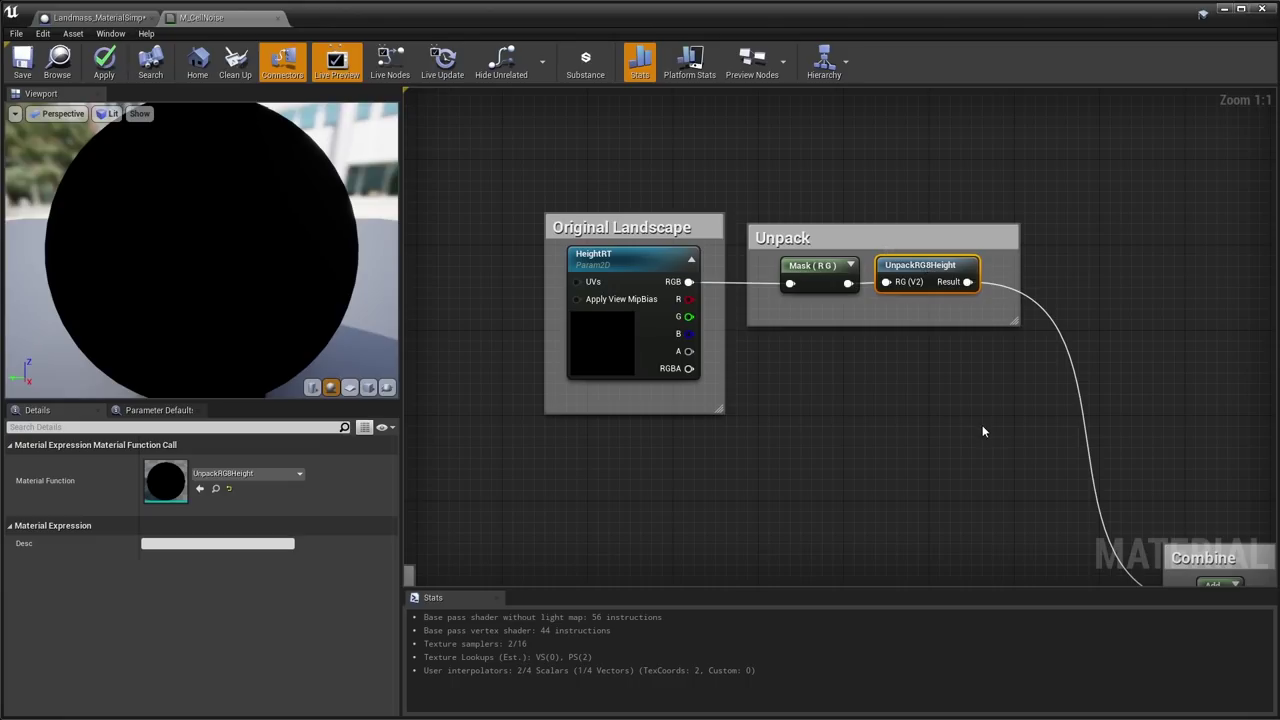
Follow the Combine output into Repack and inspect its Clamp range and PackRG8Height node.
right_click_drag(983, 431, 828, 306)
right_click_drag(950, 372, 629, 269)
scroll(761, 369, "down", 1)
scroll(760, 370, "down", 1)
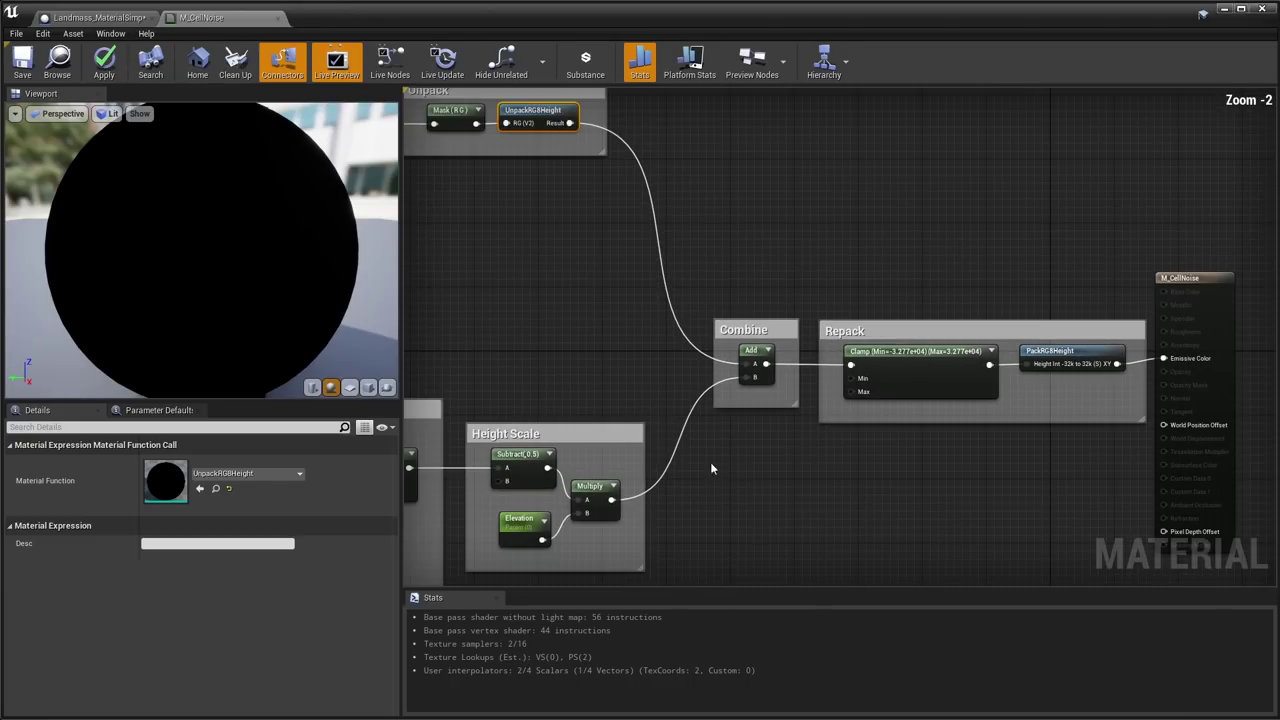
scroll(800, 405, "up", 2)
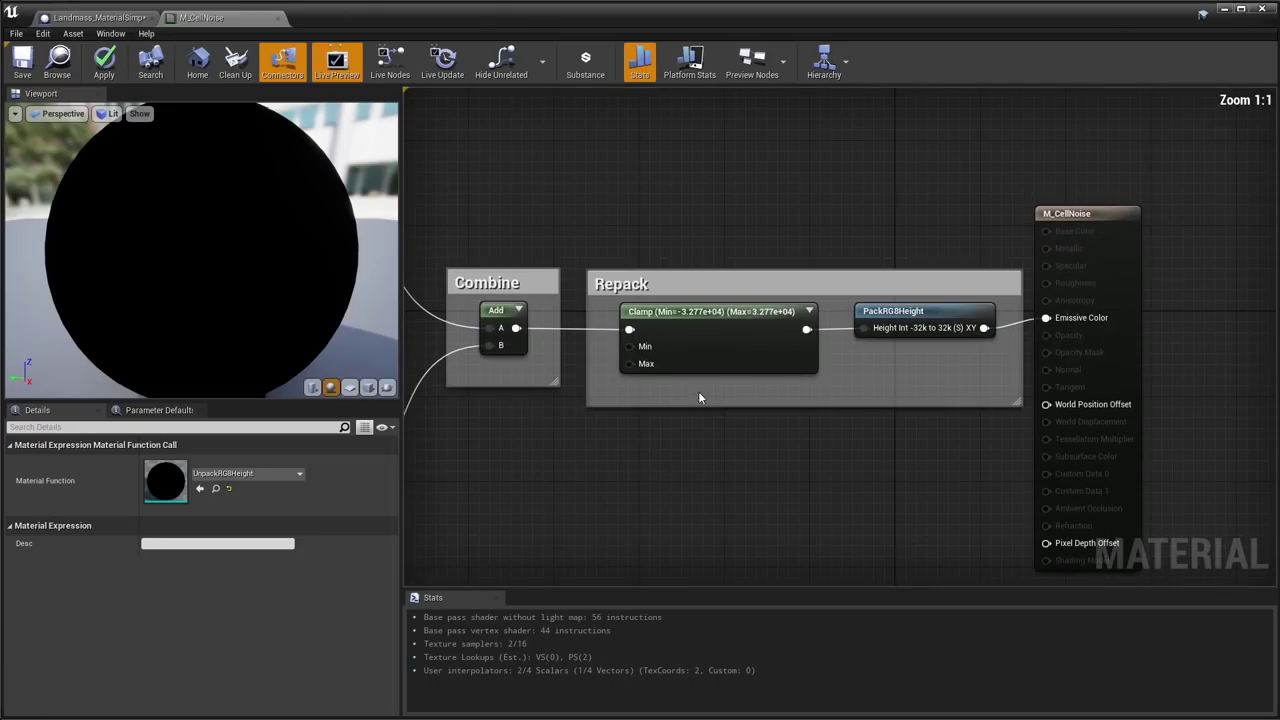
left_click(706, 352)
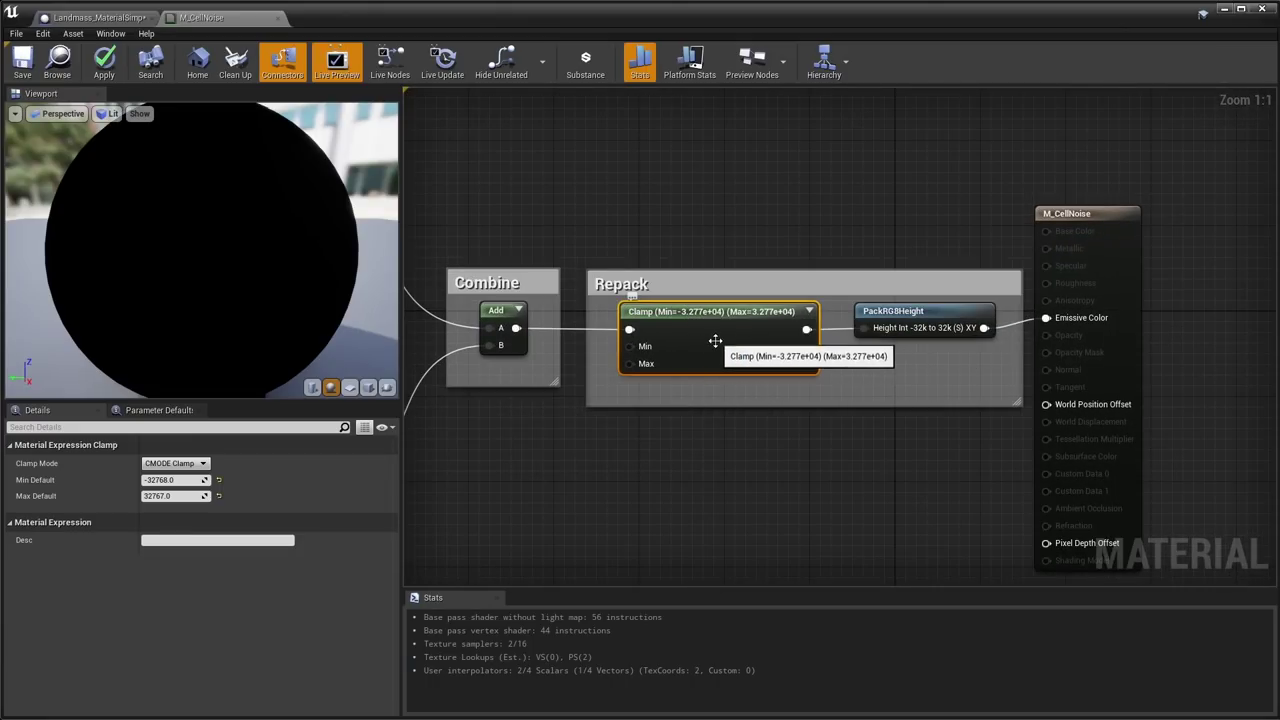
left_click(922, 338)
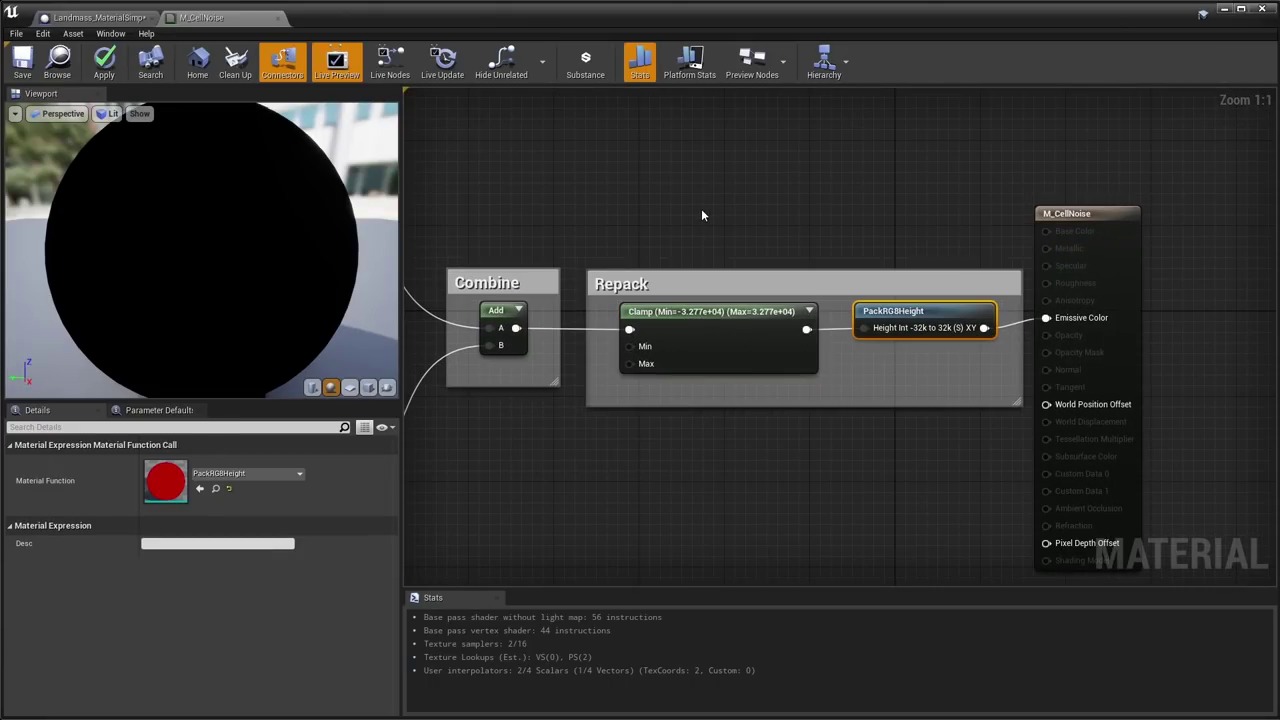
Review how the Unpack and Height Scale branches join in Combine and feed Repack.
scroll(704, 260, "down", 2)
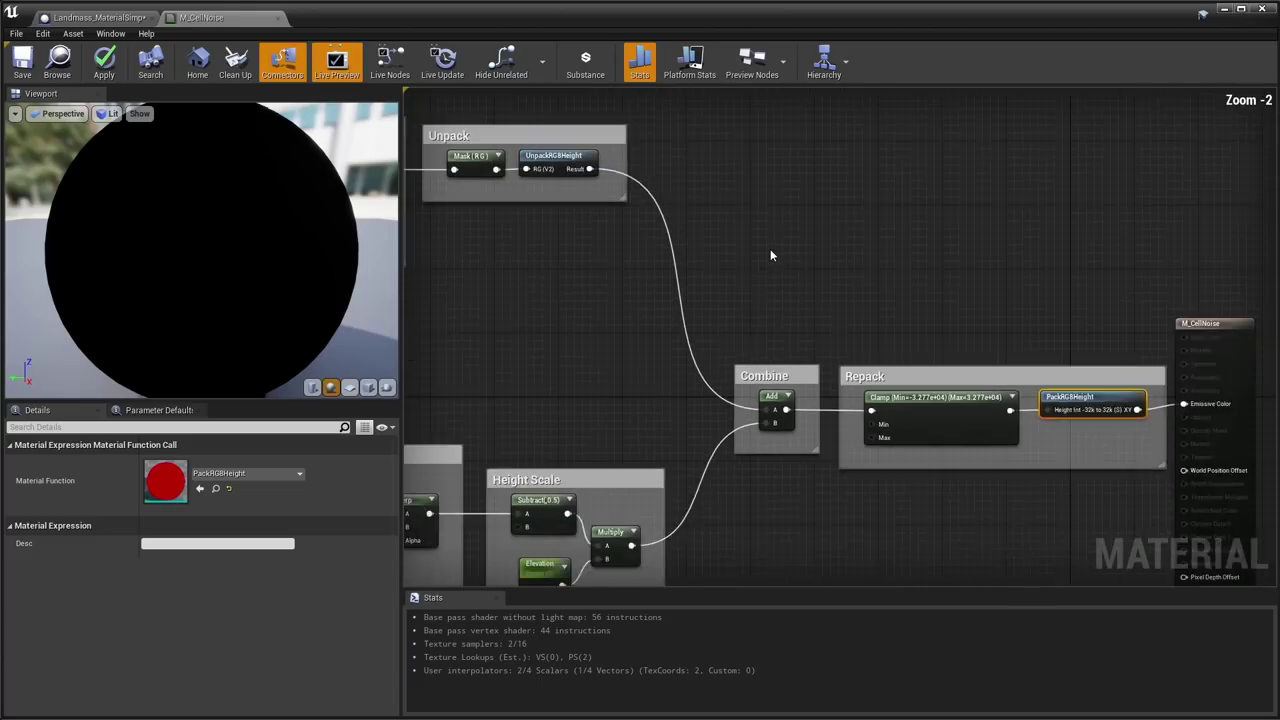
right_click_drag(770, 255, 700, 201)
left_click(1008, 290)
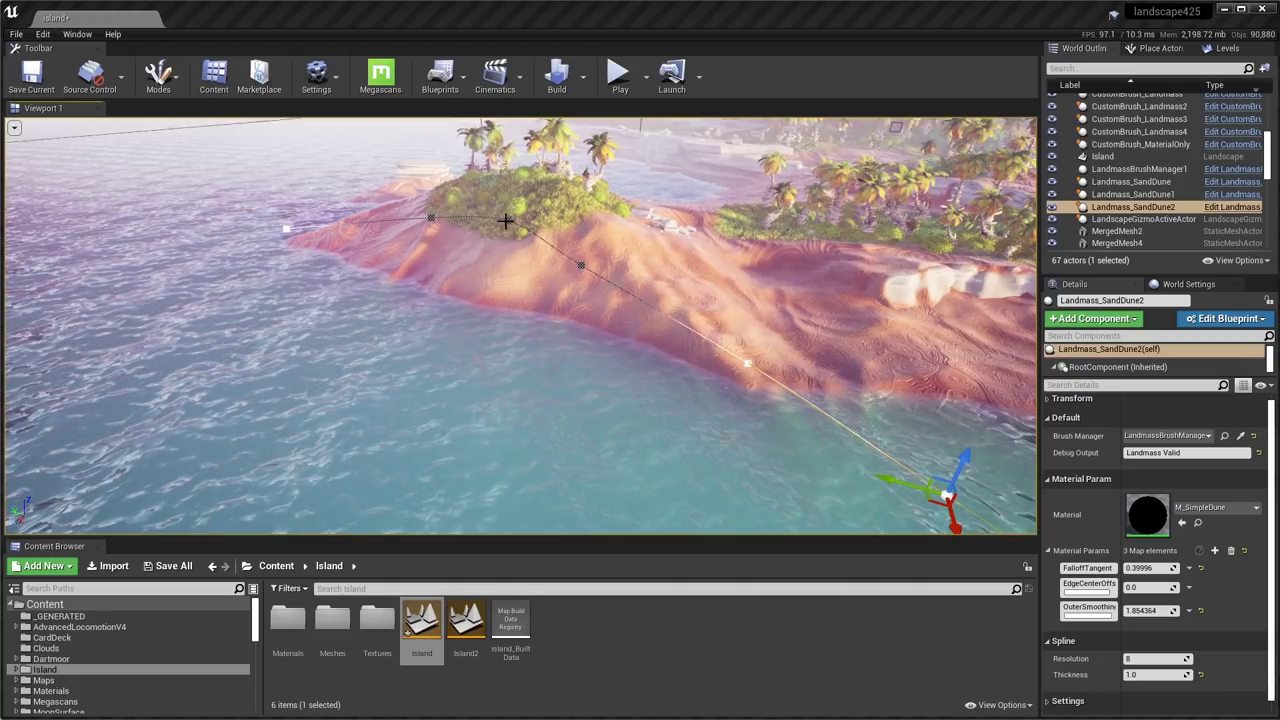
Reshape the Landmass_SandDune2 spline by moving its control points around the island's planted headland.
right_click_drag(906, 501, 1010, 518)
right_click_drag(560, 274, 503, 332)
left_click_drag(528, 397, 574, 297)
right_click_drag(574, 297, 478, 320)
left_click_drag(478, 320, 440, 312)
right_click_drag(500, 349, 440, 320)
left_click_drag(478, 300, 380, 375, "shift")
right_click_drag(380, 375, 340, 430)
scroll(1138, 200, "up", 1)
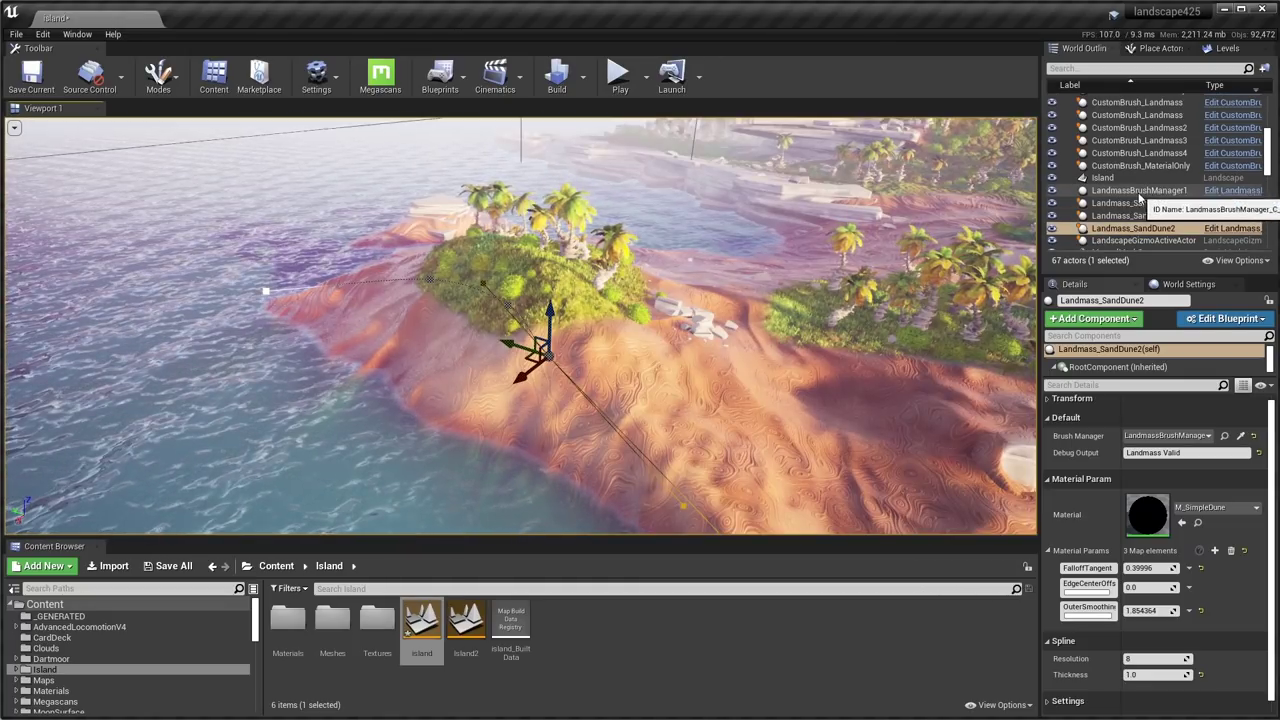
Open the Depth And Shape render target of LandmassBrushManager1 and examine the whole spline drawing.
left_click(1133, 191)
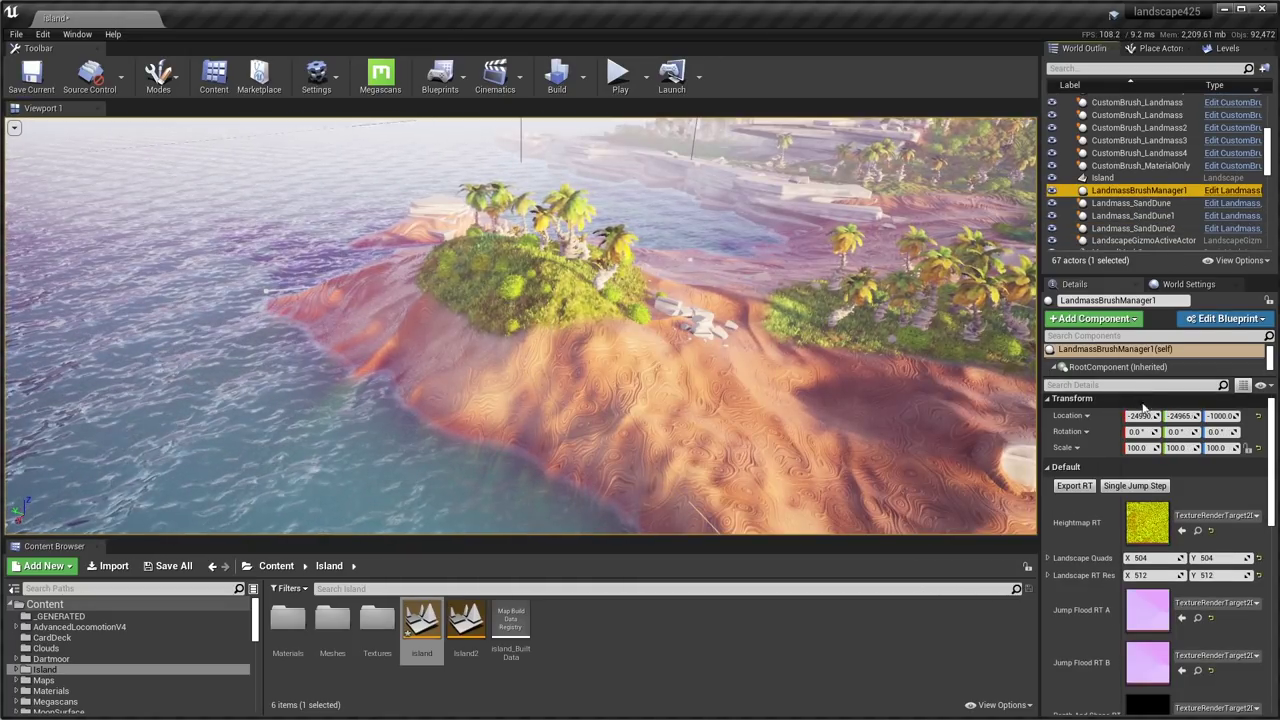
scroll(1141, 600, "down", 3)
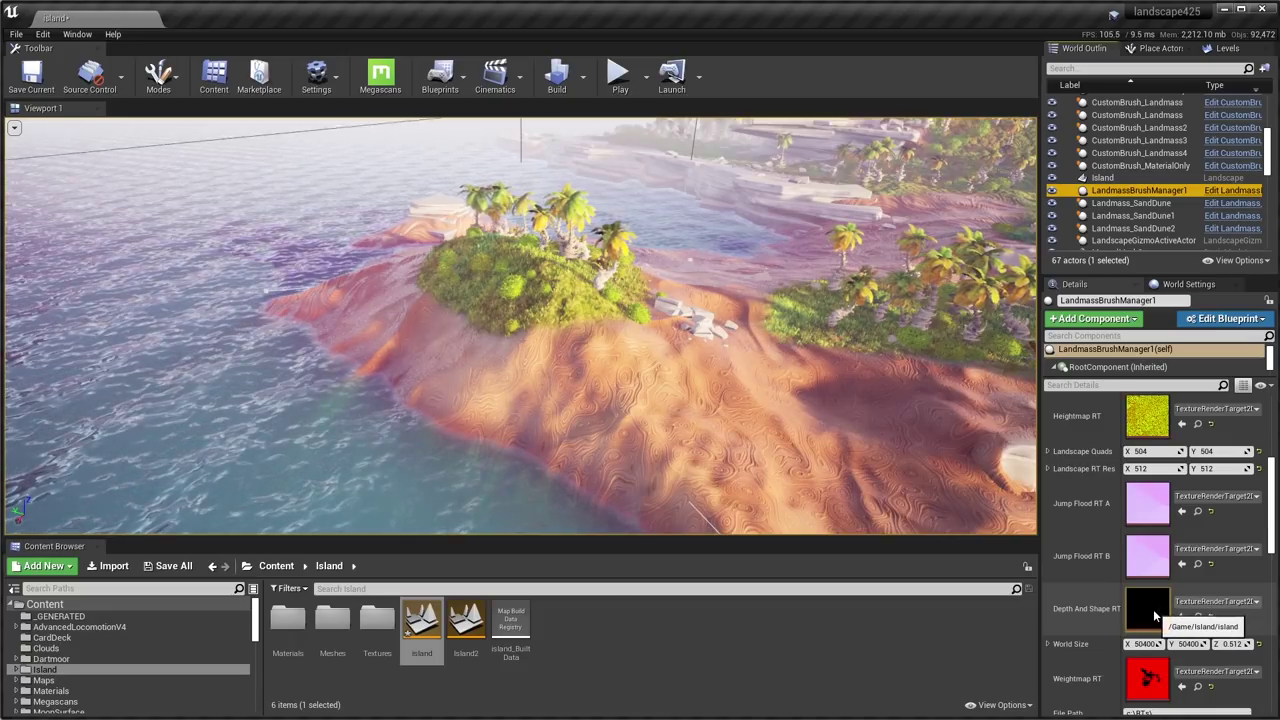
double_click(1150, 607)
left_click_drag(663, 180, 481, 203)
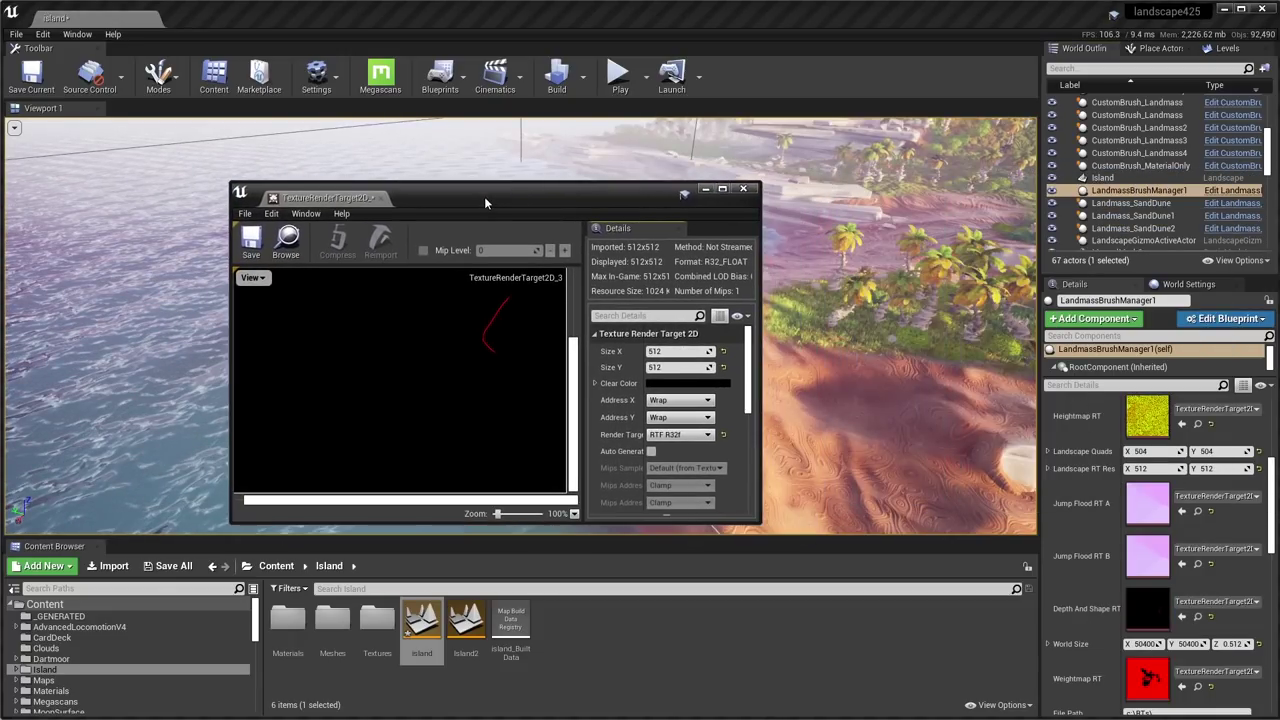
scroll(482, 333, "down", 4)
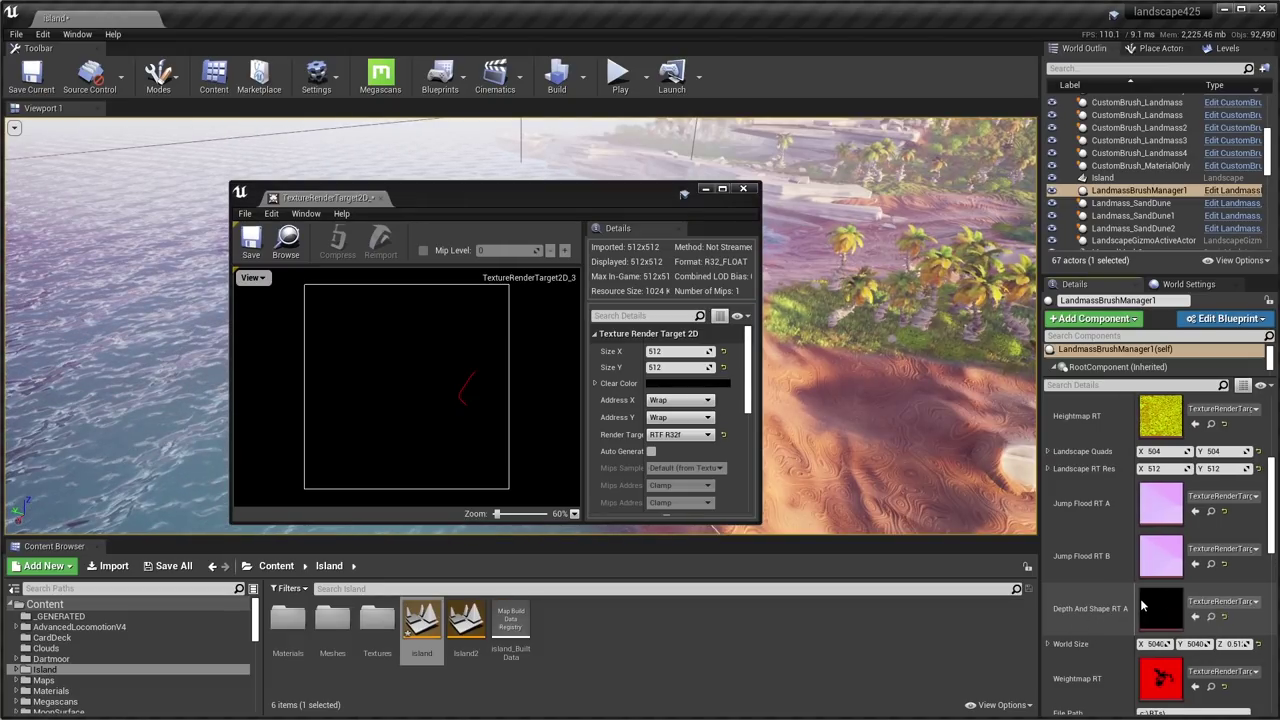
Place the Depth And Shape preview beside the landscape and move the dune spline's point near the vegetated hill.
scroll(466, 365, "up", 2)
left_click_drag(578, 192, 1088, 50)
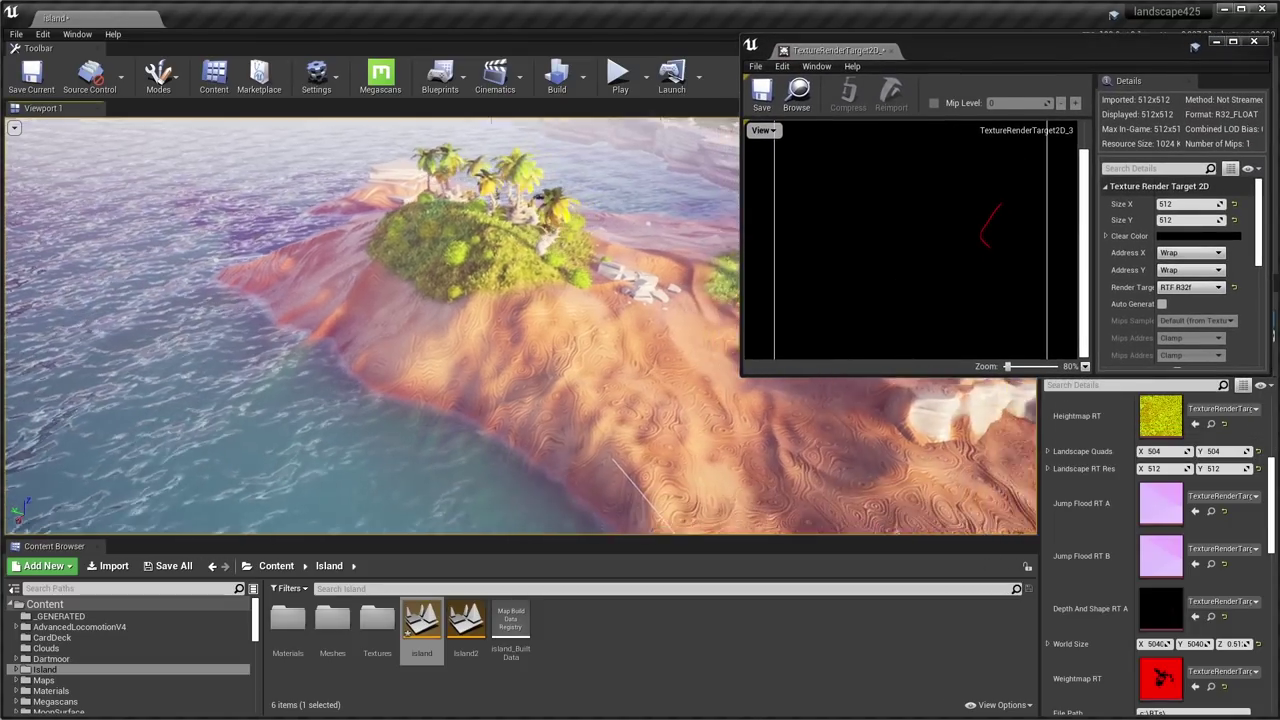
left_click(585, 376)
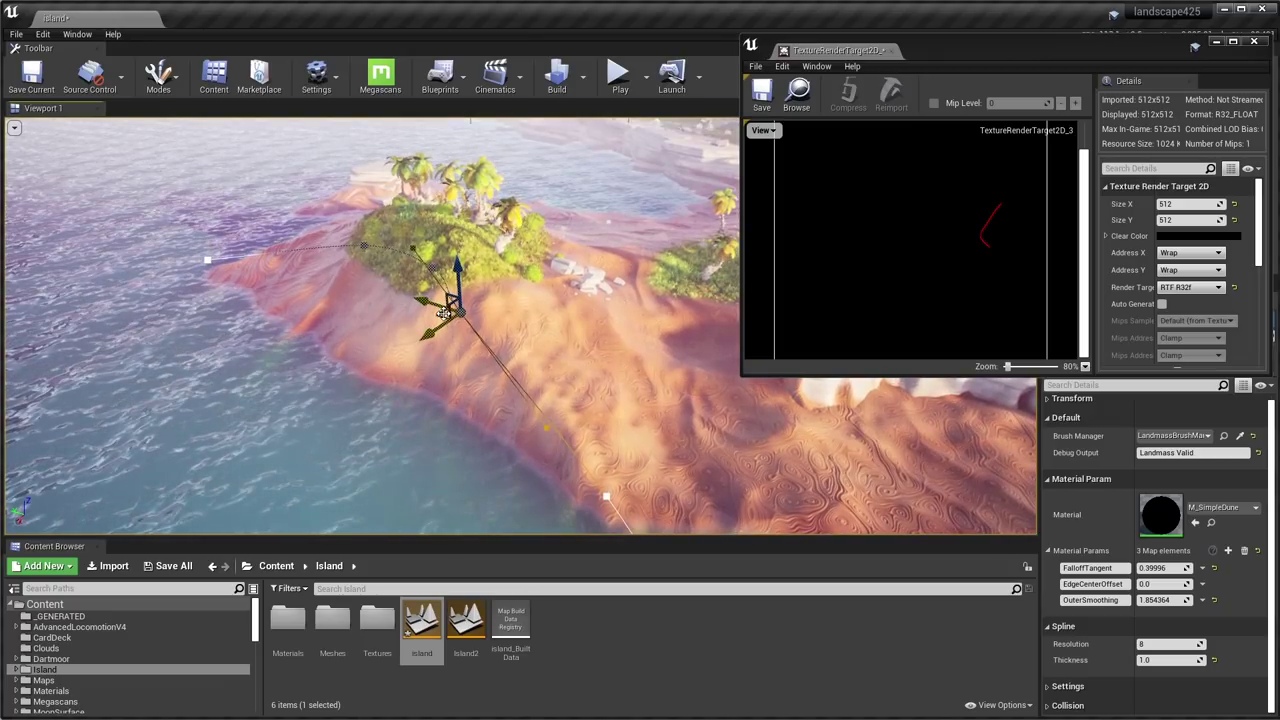
left_click_drag(446, 309, 273, 356)
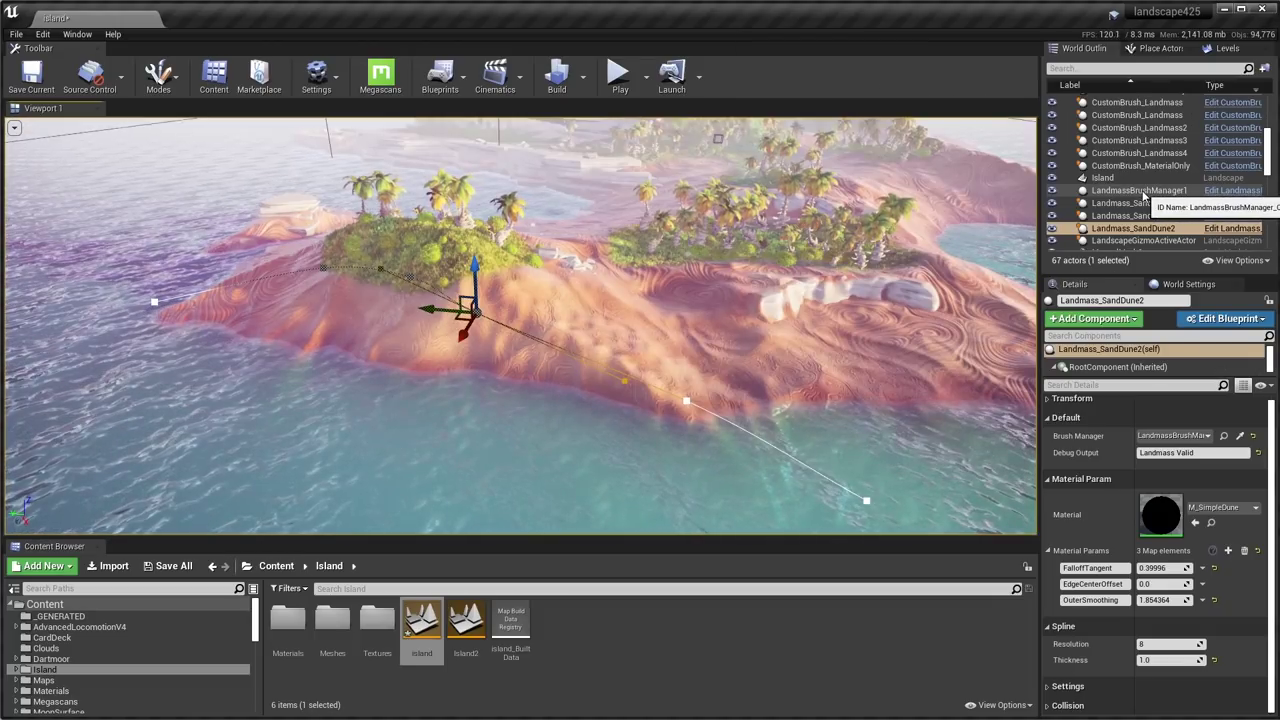
Examine LandmassBrushManager1's Jump Flood RT A with its alpha channel hidden, and close the preview.
left_click(1150, 191)
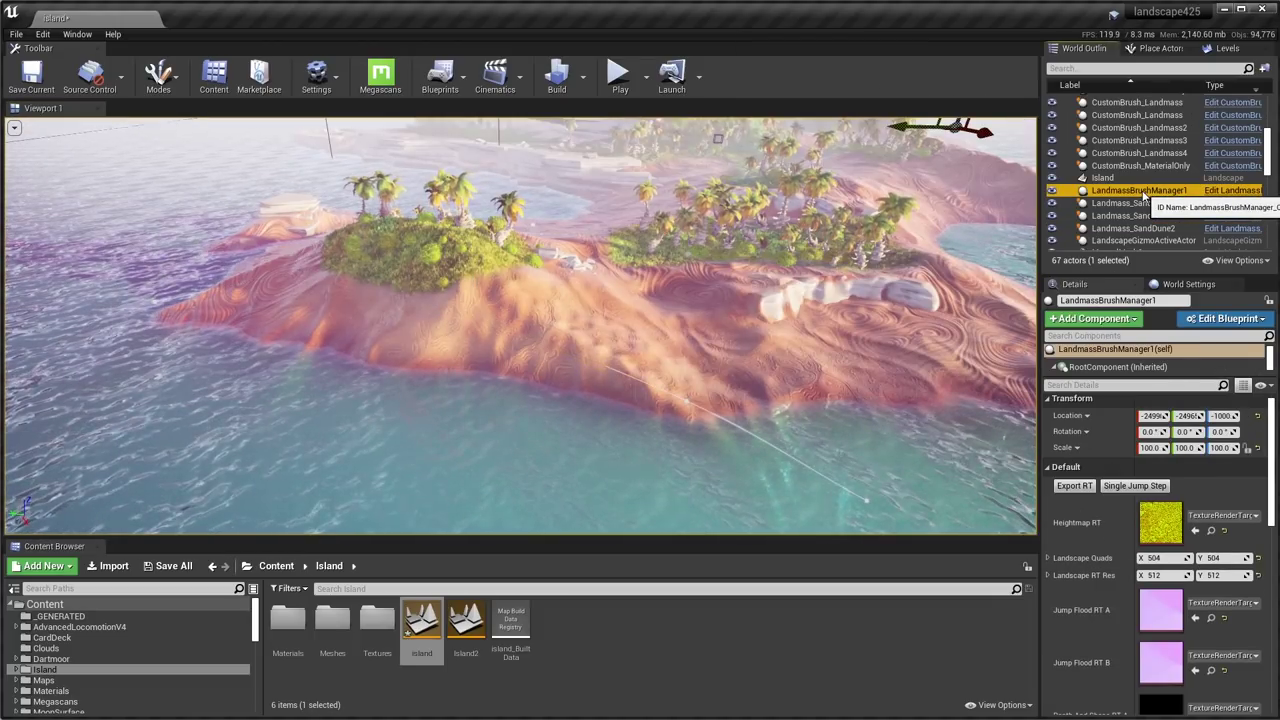
scroll(1165, 610, "down", 2)
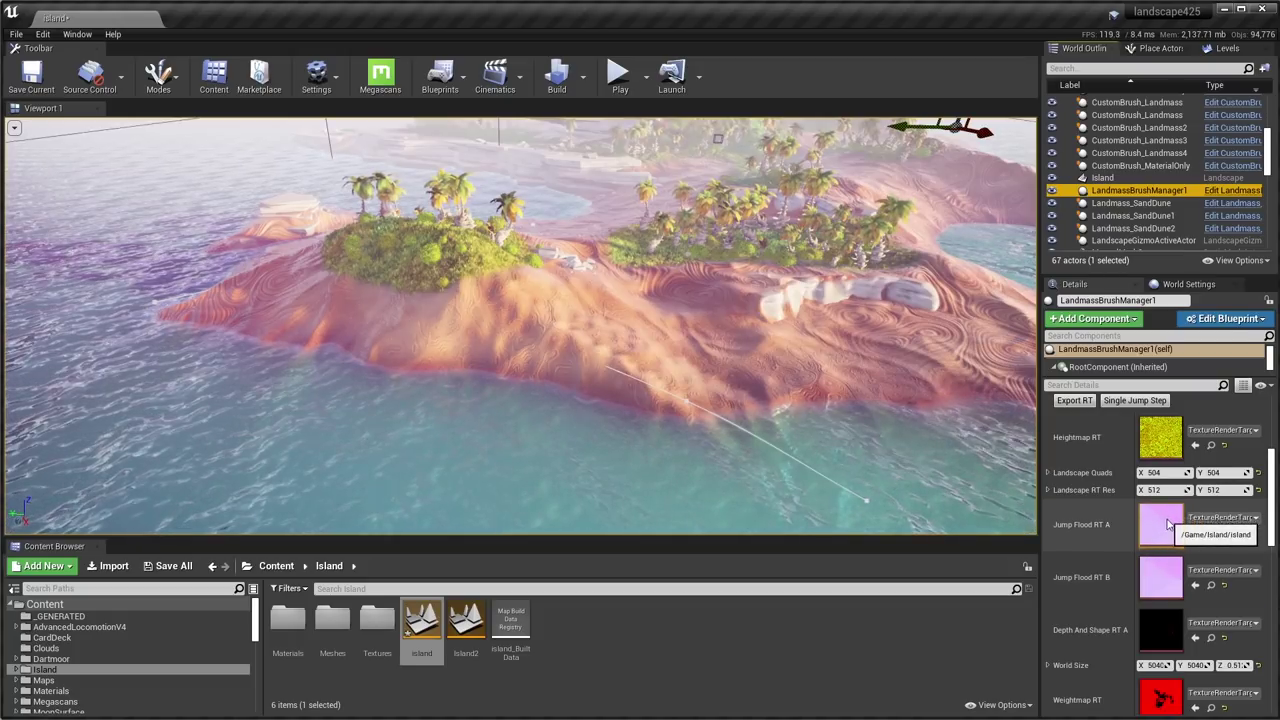
scroll(1165, 568, "down", 2)
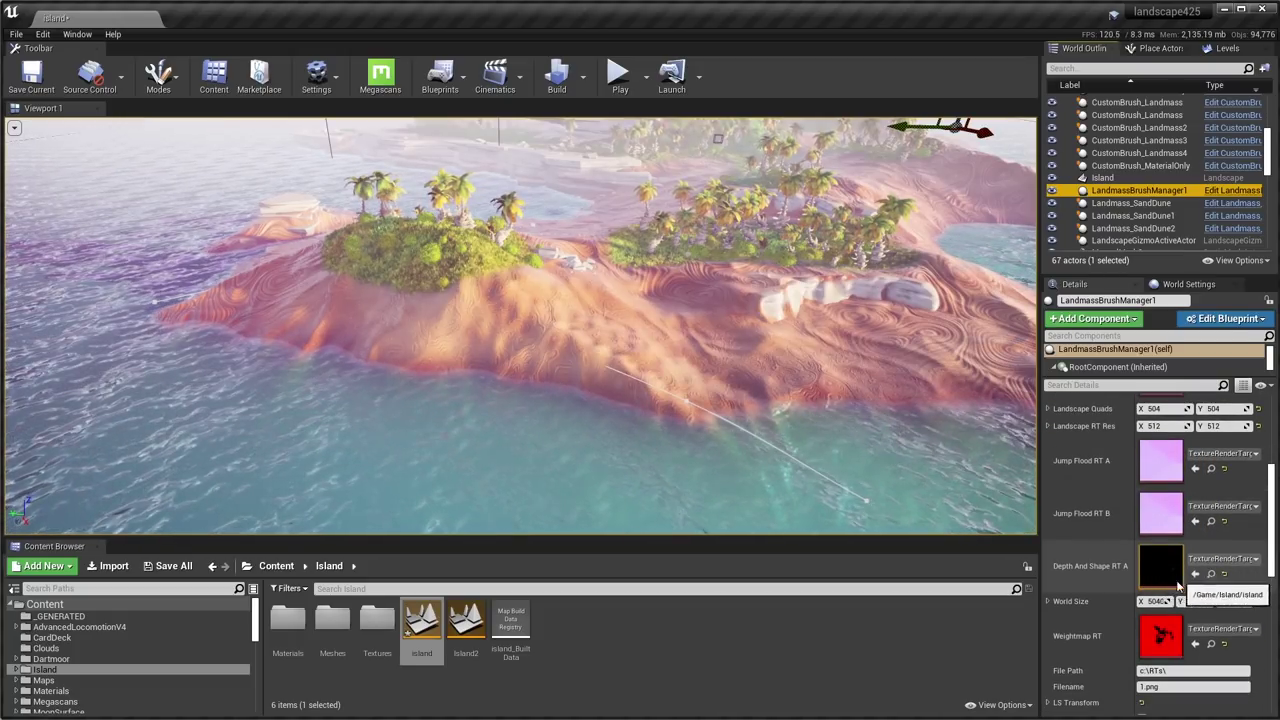
double_click(1166, 472)
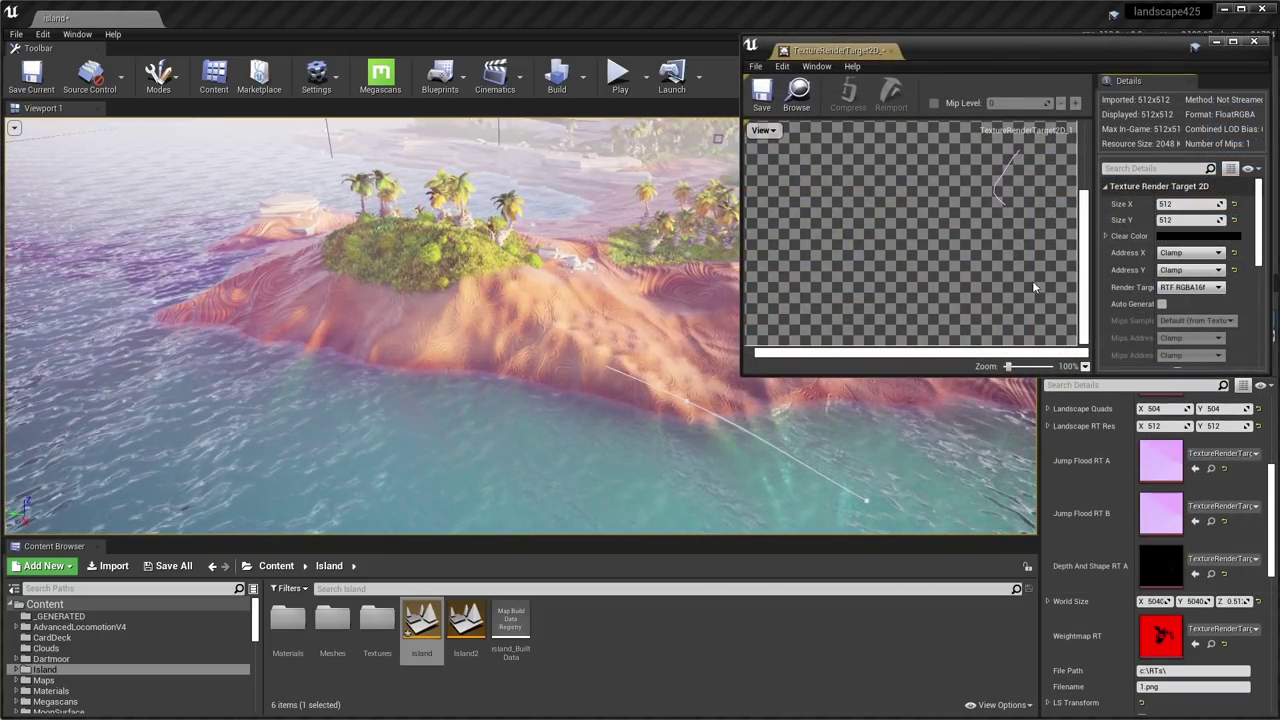
left_click(764, 131)
left_click(769, 202)
scroll(1002, 200, "down", 4)
left_click(970, 243)
scroll(968, 243, "up", 2)
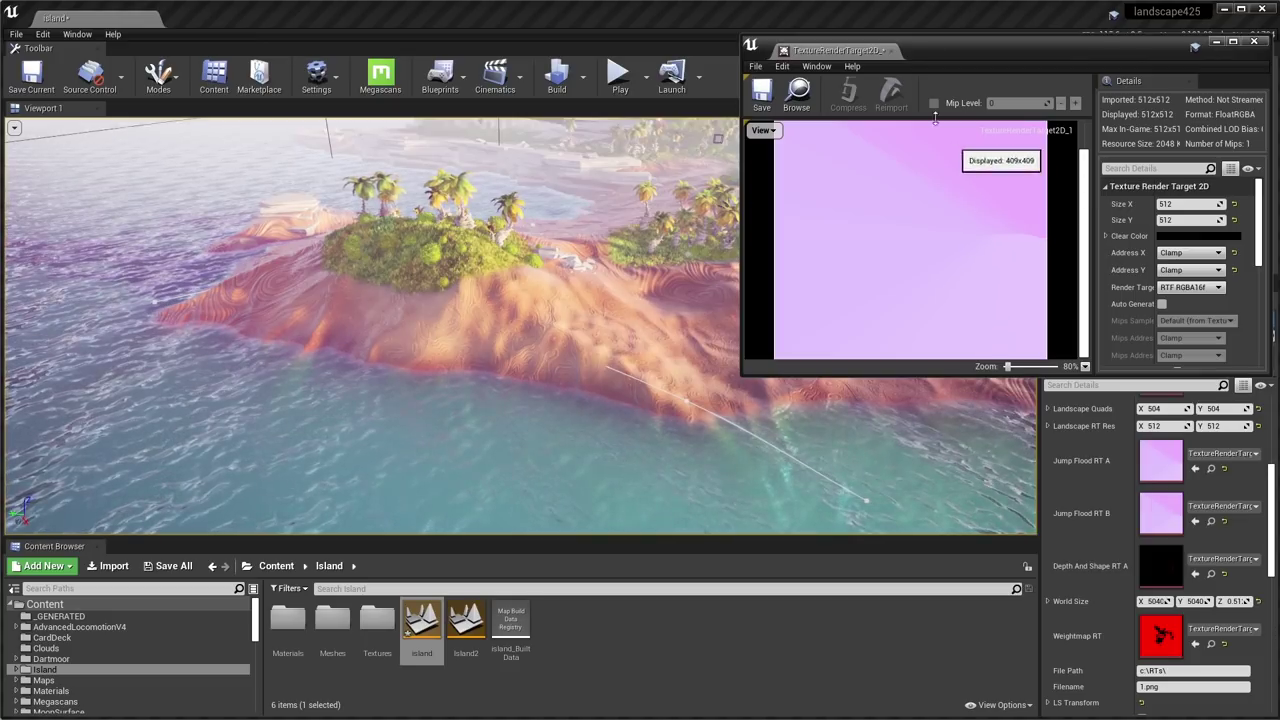
left_click(891, 51)
Open the Distance Field Cache render target of Landmass_SandDune2 and hide its alpha channel.
scroll(1169, 521, "down", 2)
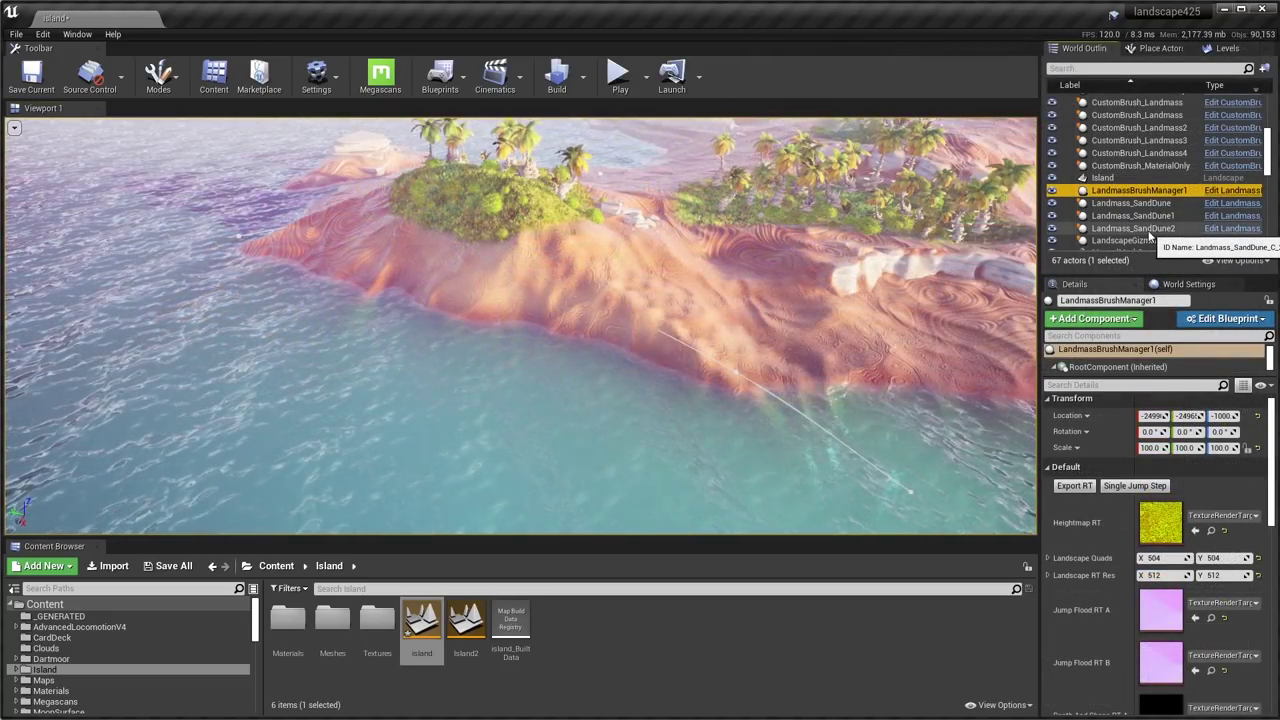
left_click(1140, 229)
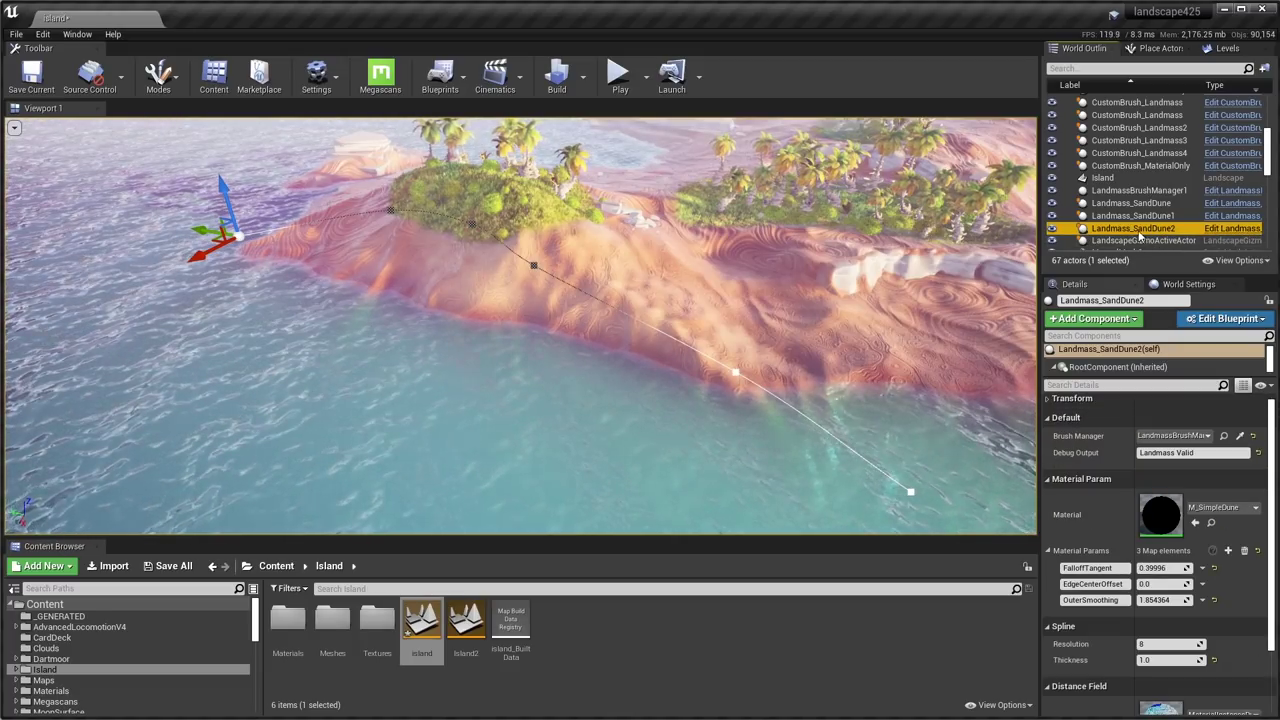
scroll(1150, 530, "down", 5)
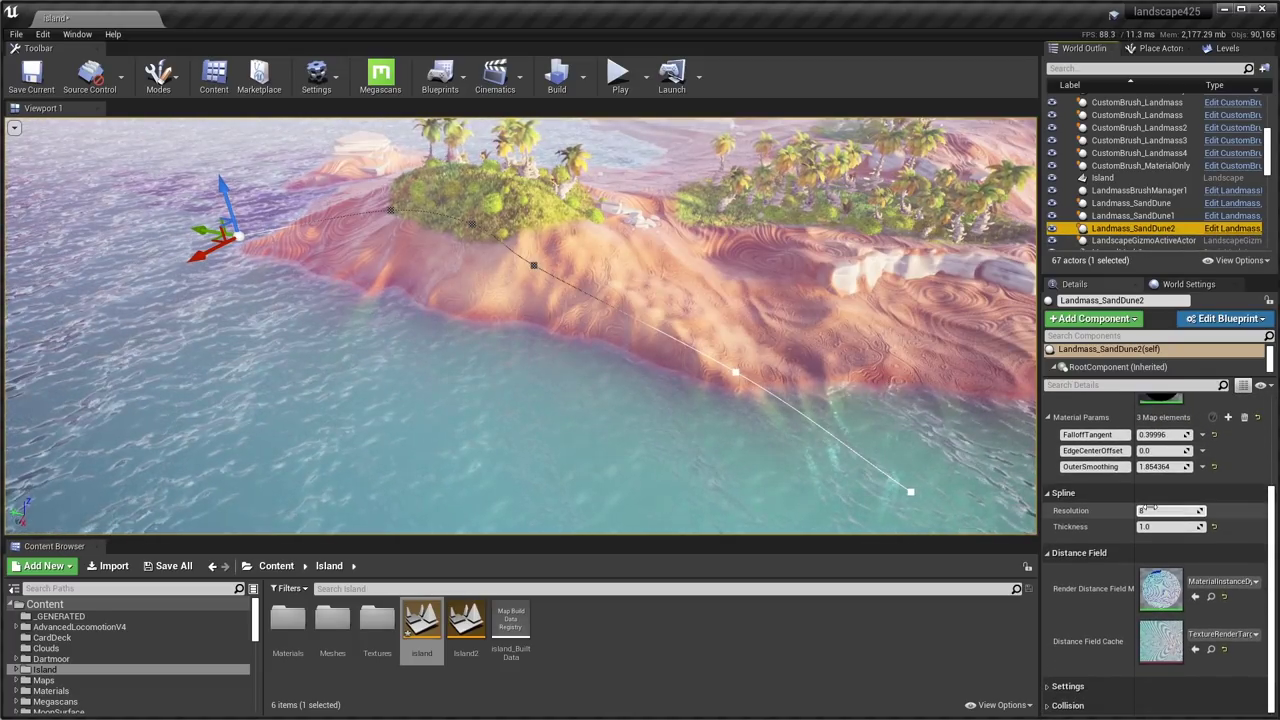
left_click(1167, 647)
double_click(1165, 646)
left_click(762, 130)
left_click(775, 200)
Maximize the distance field preview and examine the contours surrounding the spline shape.
double_click(969, 61)
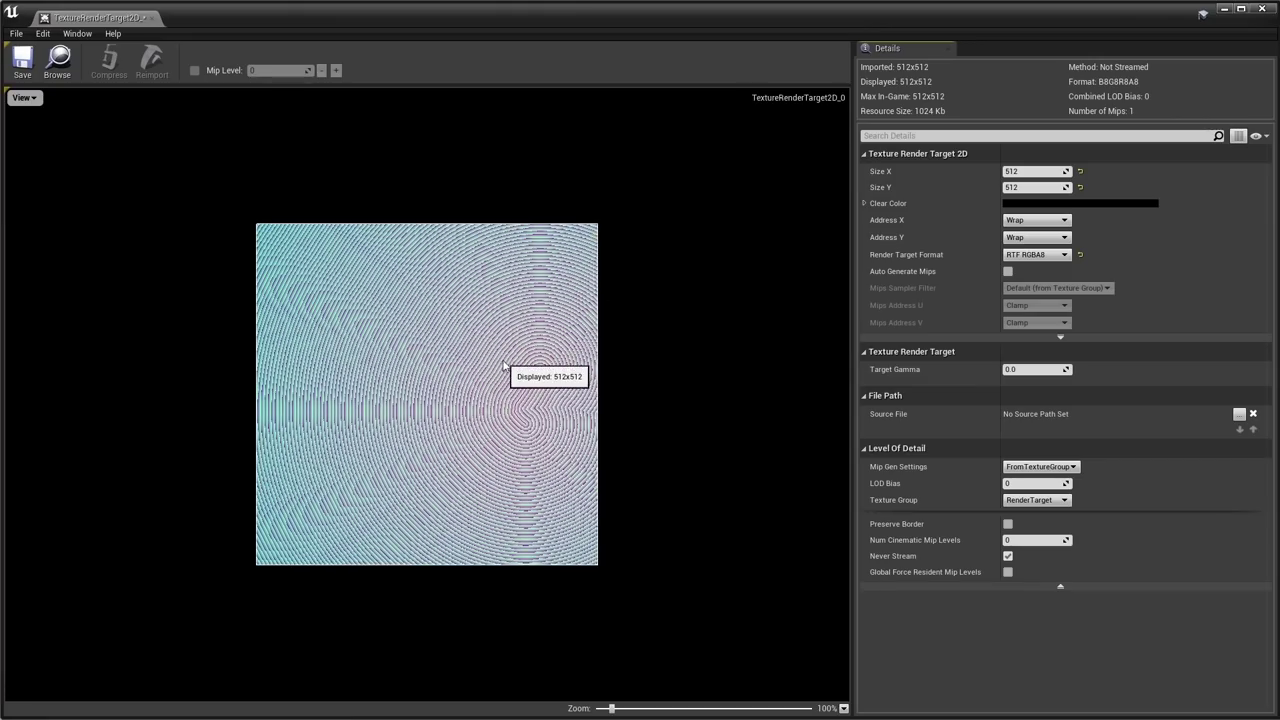
scroll(525, 368, "up", 6)
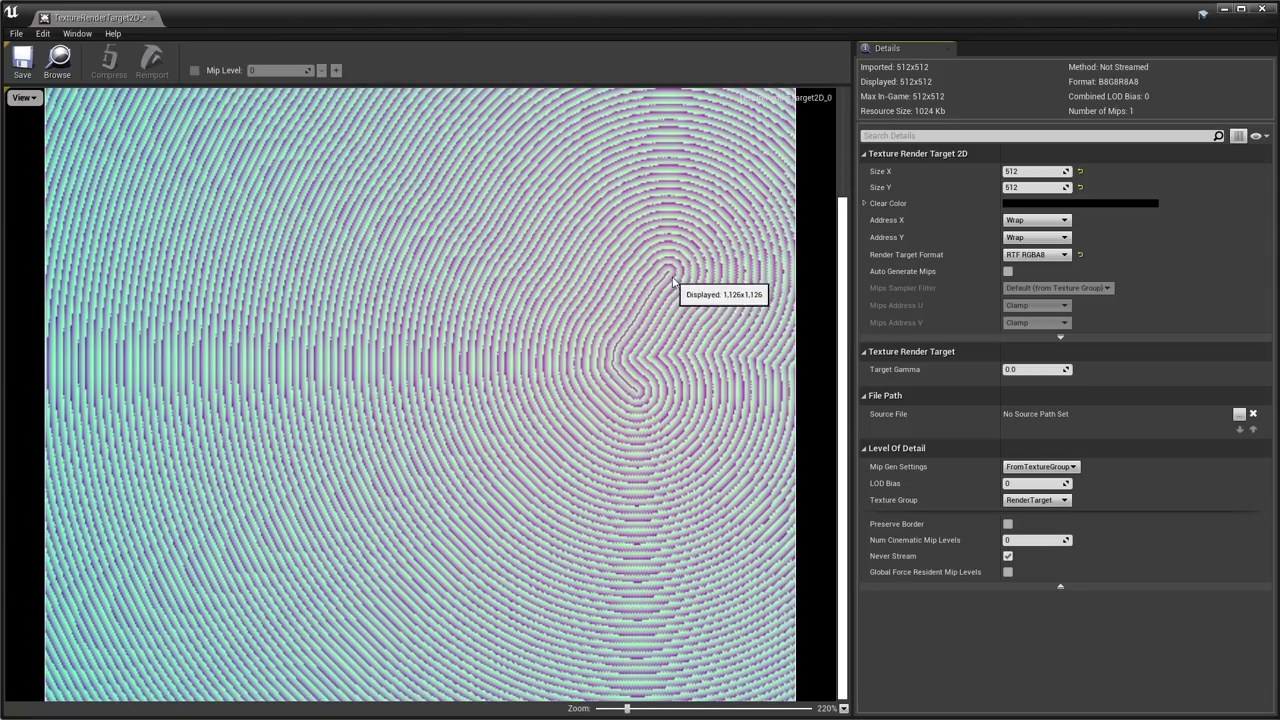
scroll(629, 388, "down", 2)
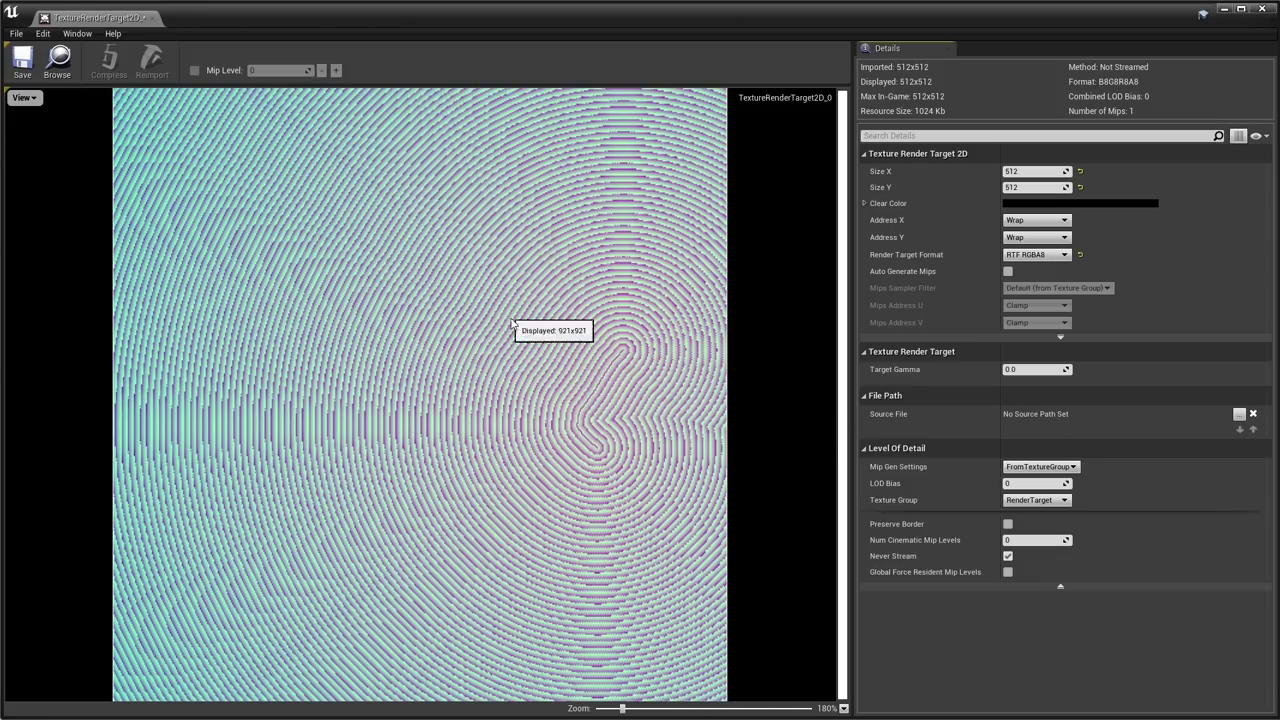
Restore the distance field preview over the viewport and reposition the dune spline's point below the vegetated hill.
left_click_drag(307, 5, 865, 96)
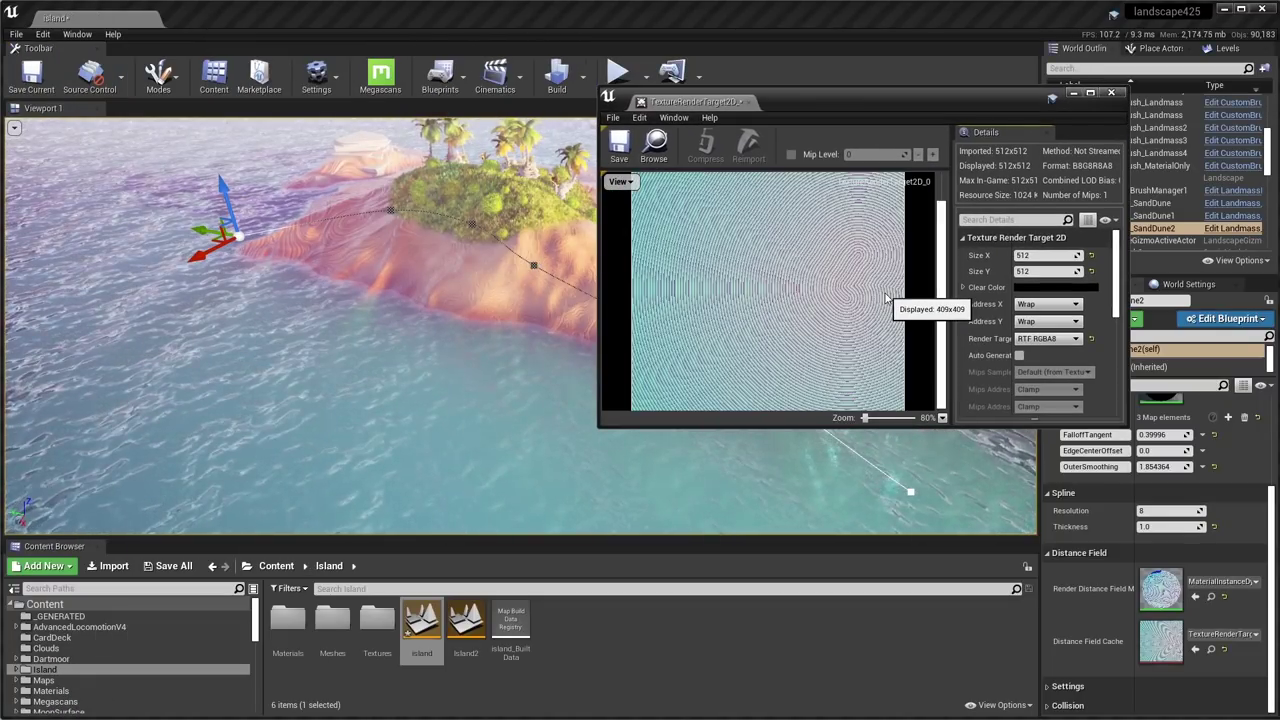
right_click_drag(531, 262, 531, 262)
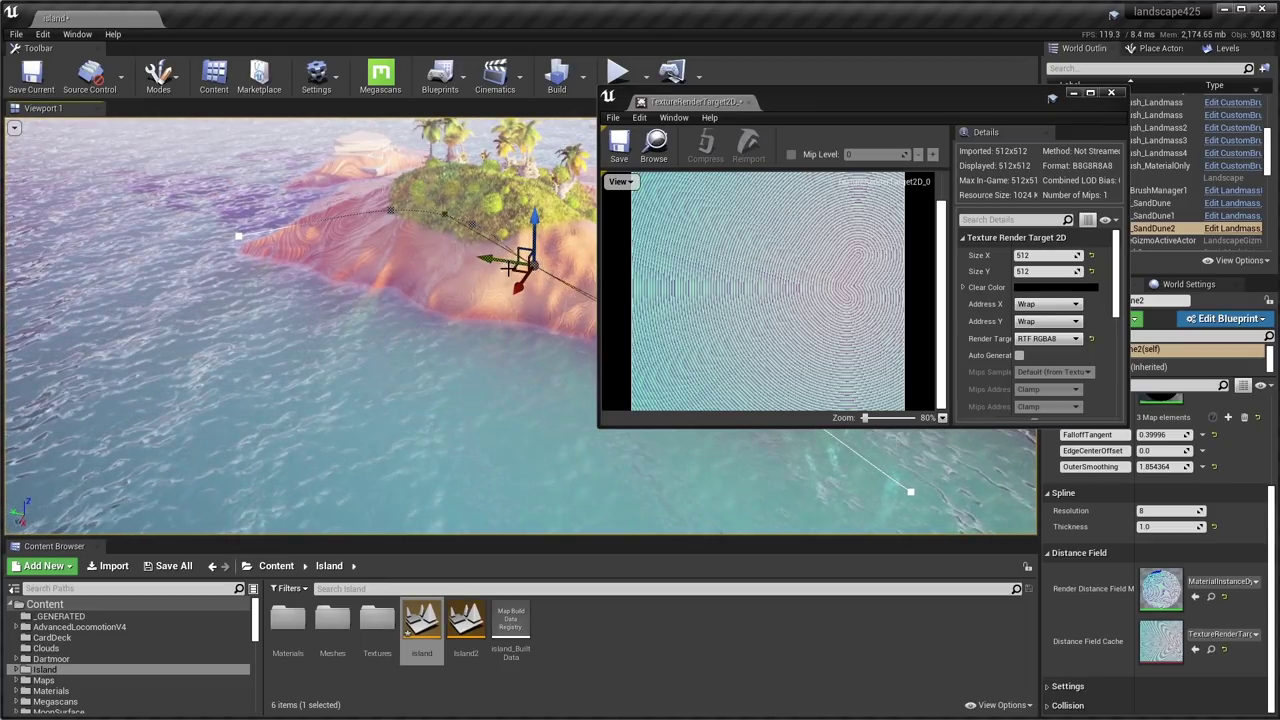
left_click_drag(509, 268, 650, 245)
scroll(757, 262, "down", 2)
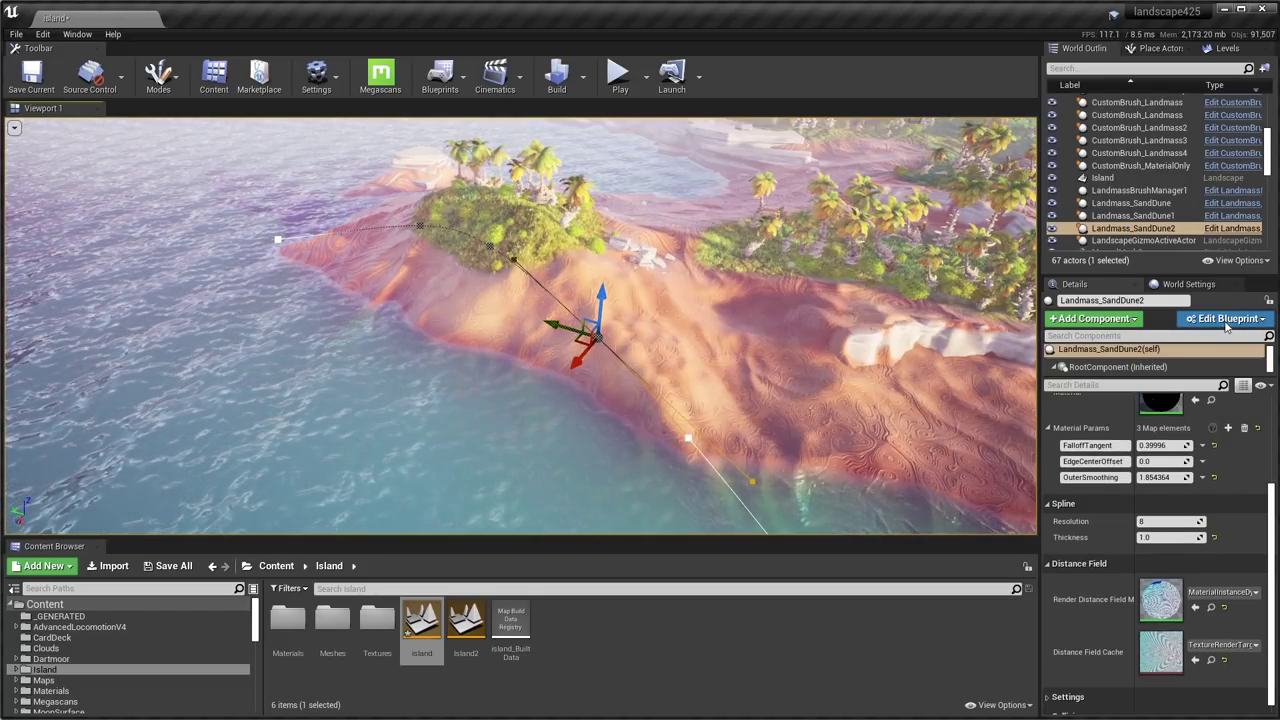
Open the Landmass_SandDune Blueprint in a maximized editor and examine its Event Initialize and Set Manager nodes.
left_click(1226, 320)
left_click(1215, 346)
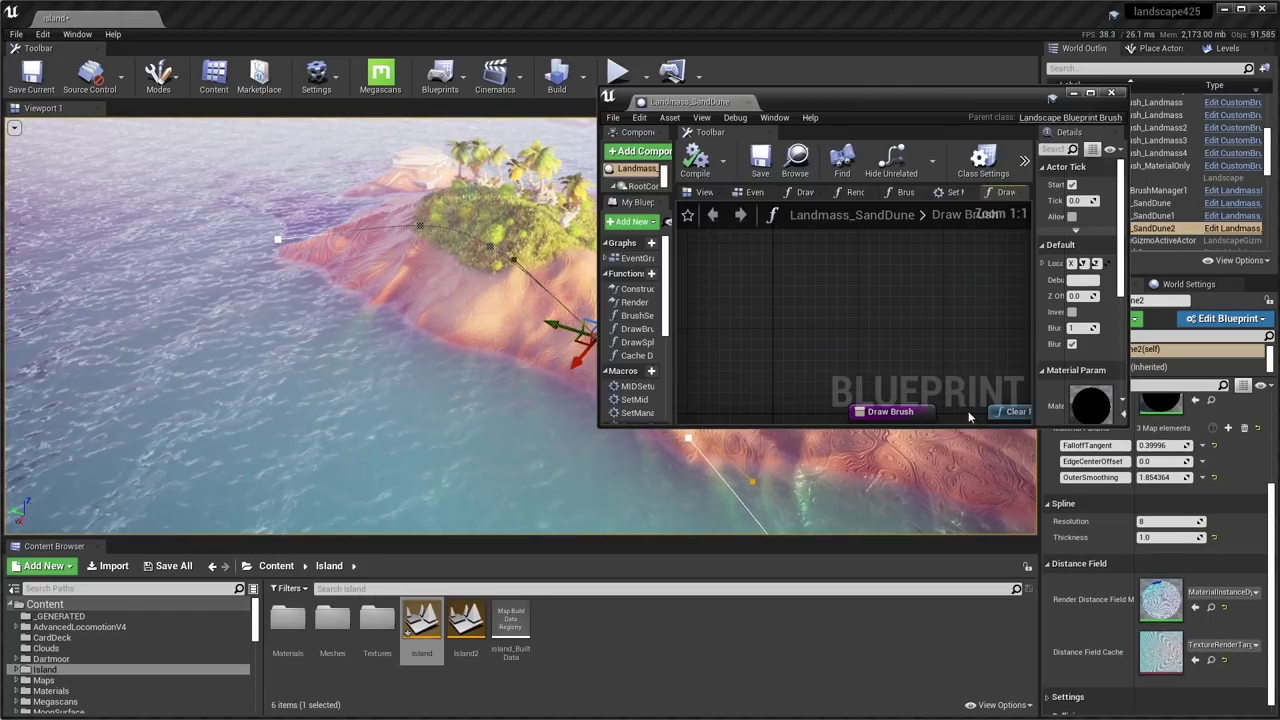
double_click(850, 92)
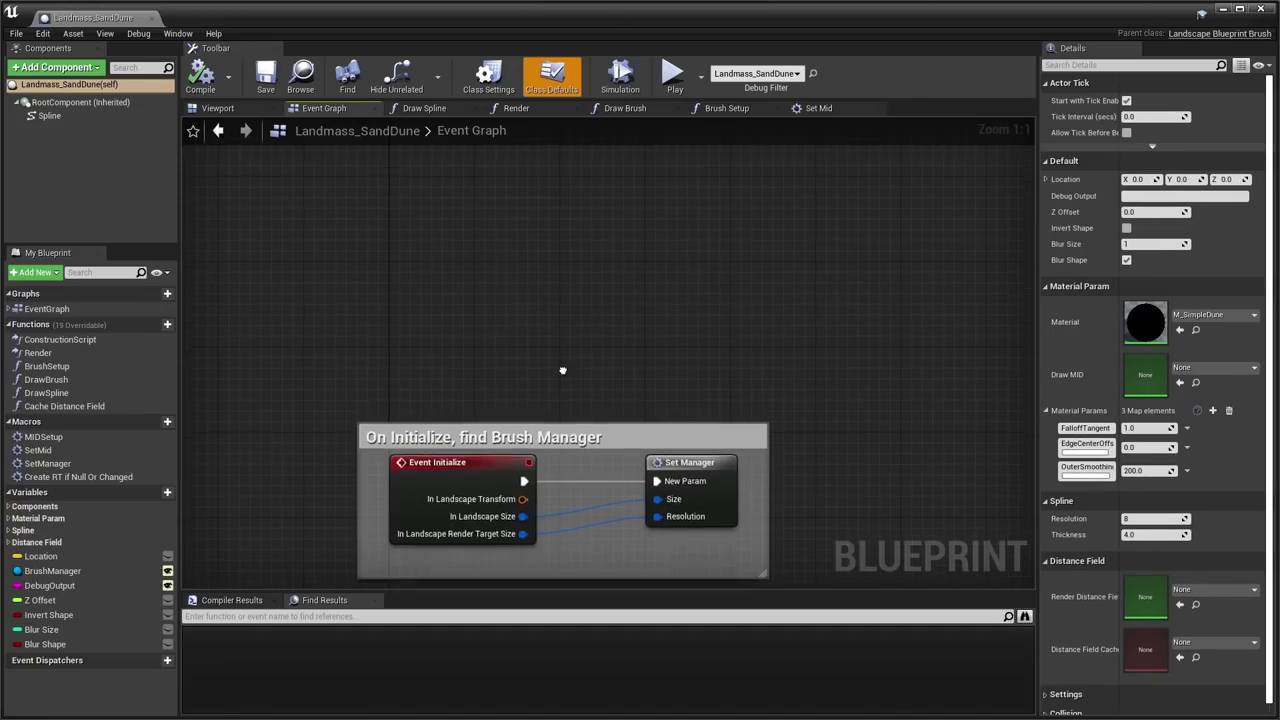
right_click_drag(563, 362, 566, 221)
scroll(563, 392, "up", 1)
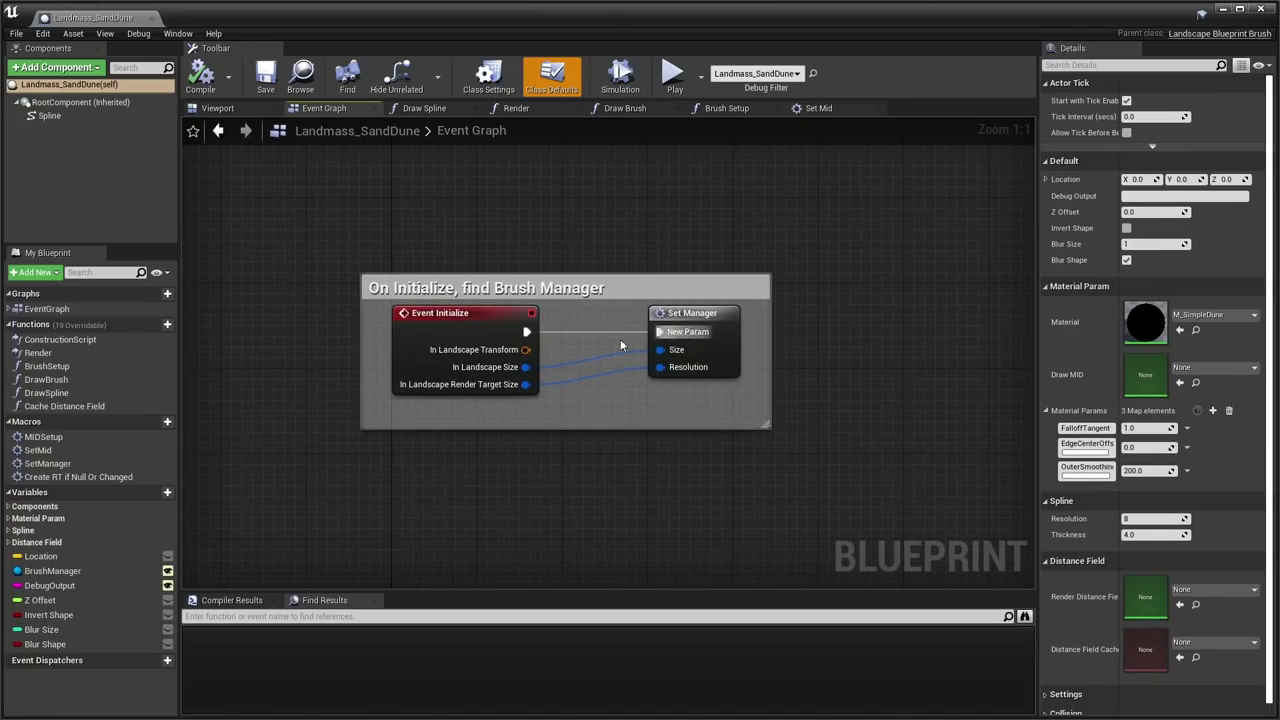
Open the Render function and review its chain of calls from Brush Setup to Draw Brush.
double_click(40, 355)
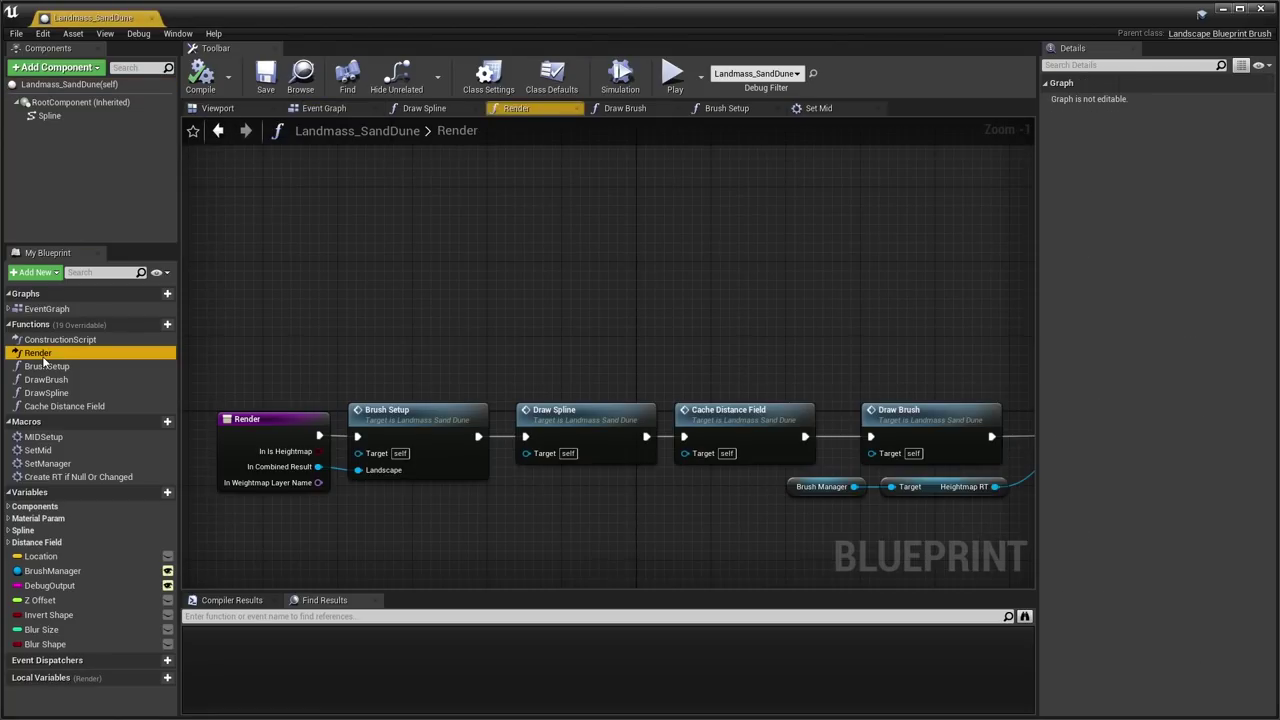
scroll(530, 340, "down", 2)
right_click_drag(530, 340, 347, 428)
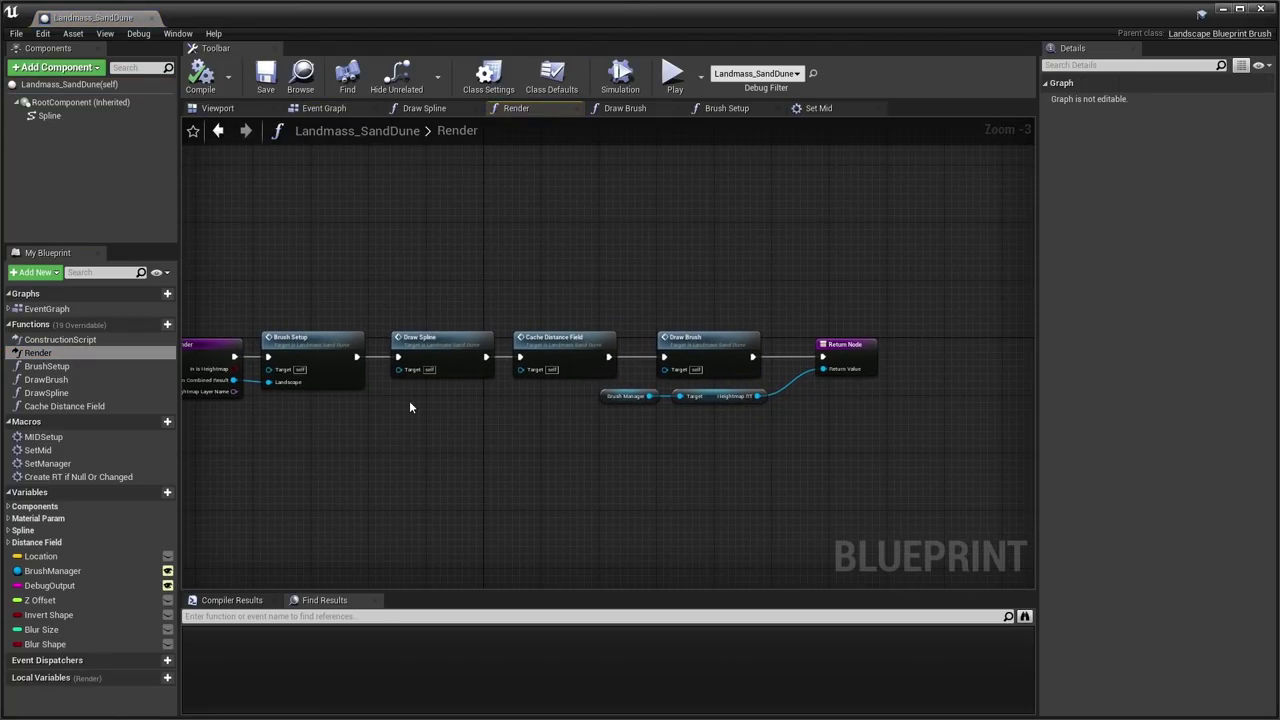
left_click(325, 352)
left_click(455, 350)
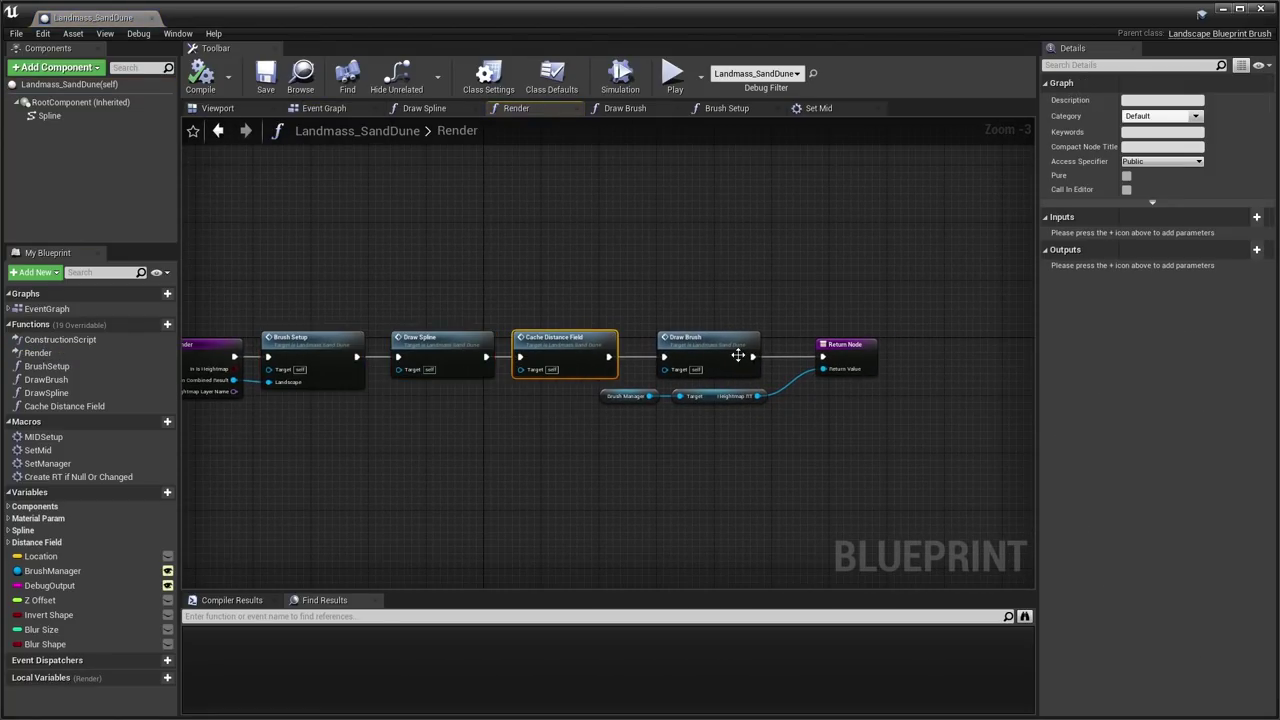
left_click(739, 361)
scroll(409, 417, "up", 3)
Inspect Render's individual calls and Heightmap RT output, and shift the Return Node slightly lower.
left_click(352, 360)
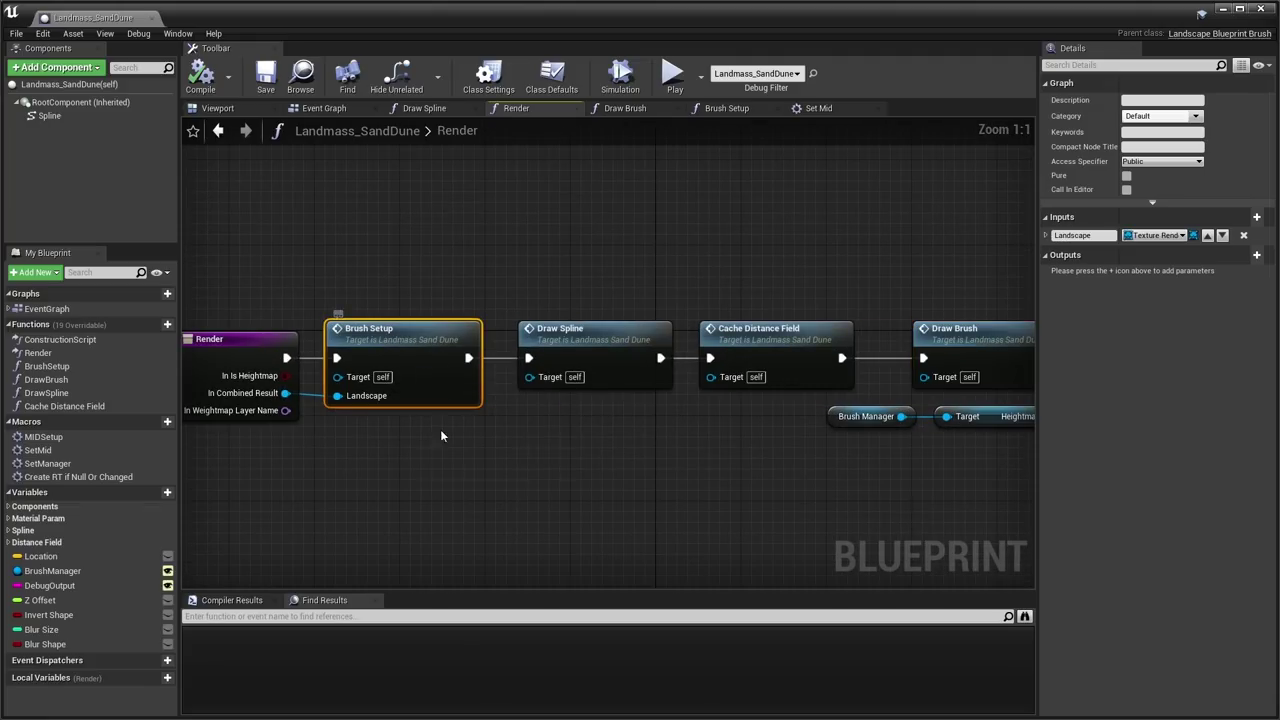
right_click_drag(454, 438, 352, 448)
left_click(493, 343)
right_click_drag(577, 429, 405, 428)
left_click_drag(441, 253, 577, 383)
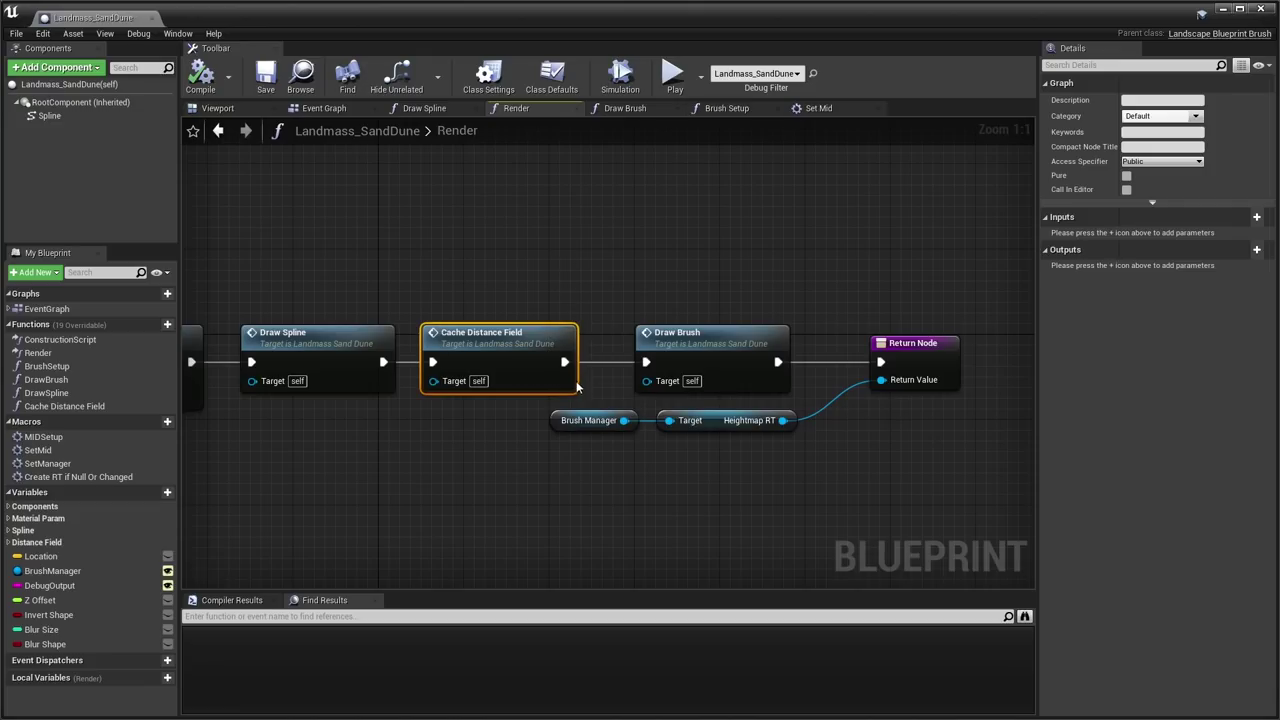
left_click(748, 358)
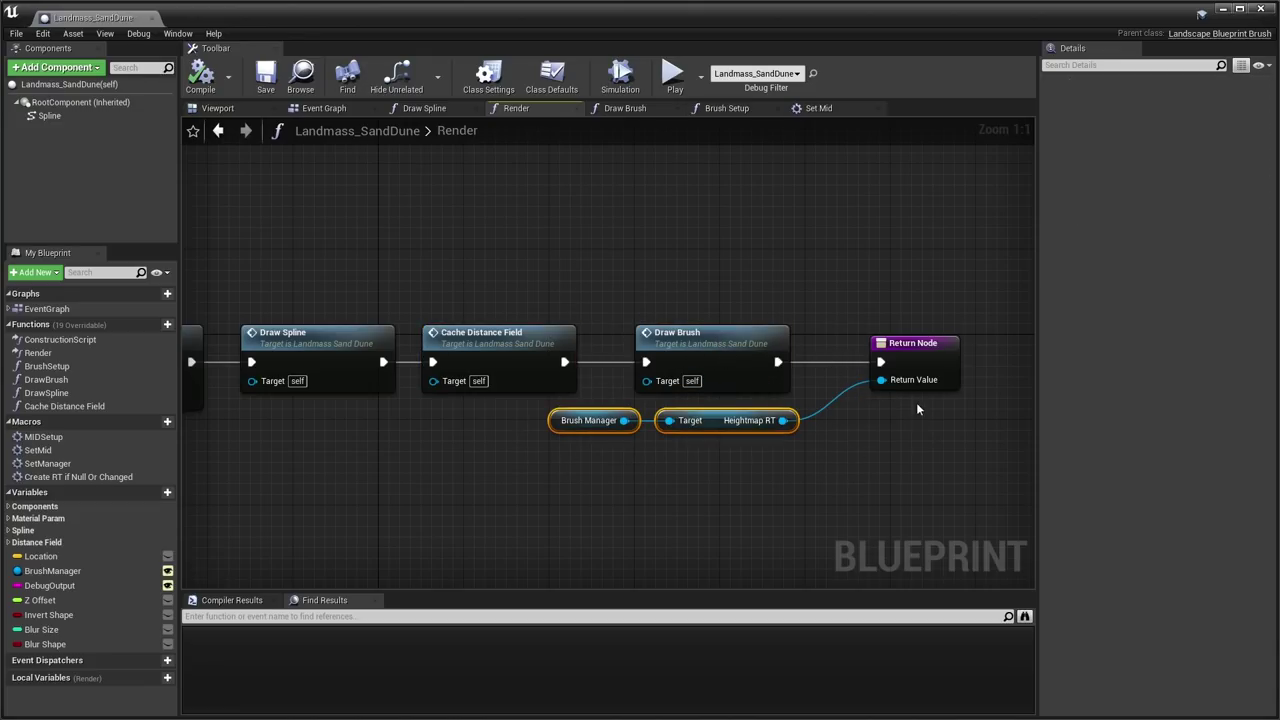
left_click_drag(914, 354, 888, 390)
Space Render and Brush Setup away from Draw Spline and group them in a comment titled "Gets our parameters, textures, float, vectors".
left_click_drag(298, 214, 485, 380)
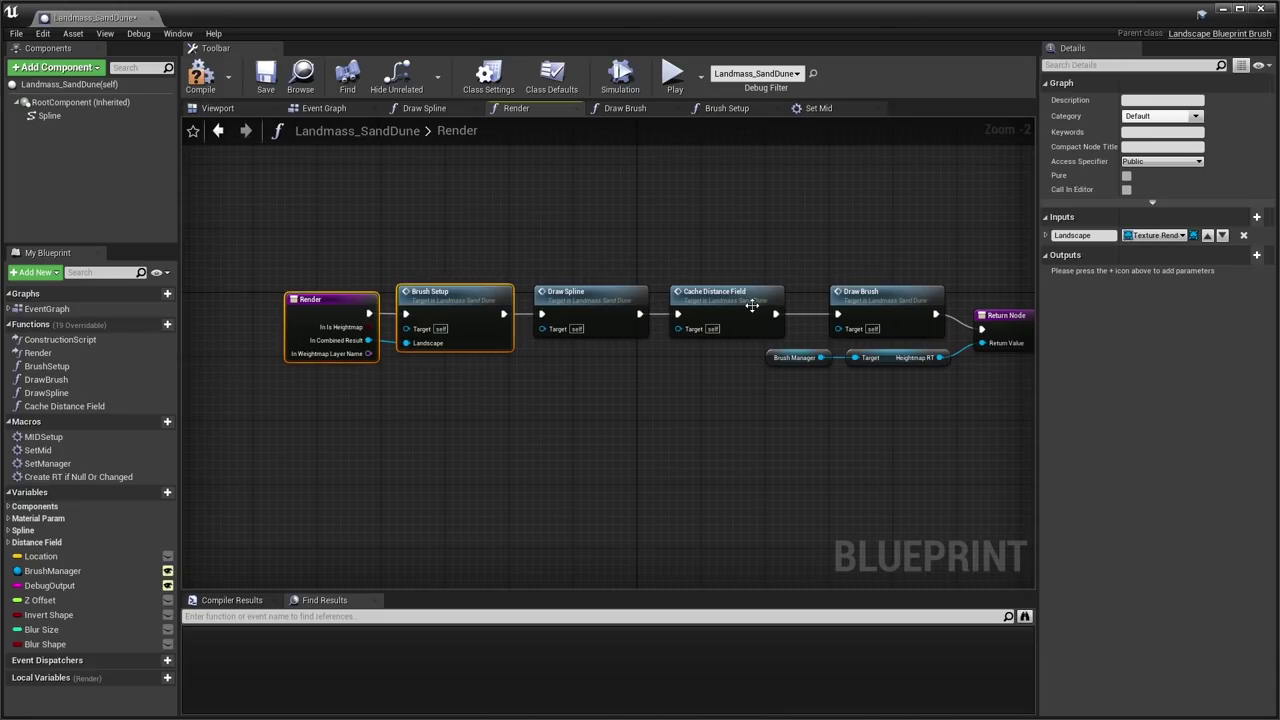
right_click_drag(882, 255, 746, 257)
right_click_drag(477, 362, 710, 362)
left_click_drag(535, 304, 480, 305)
key("c")
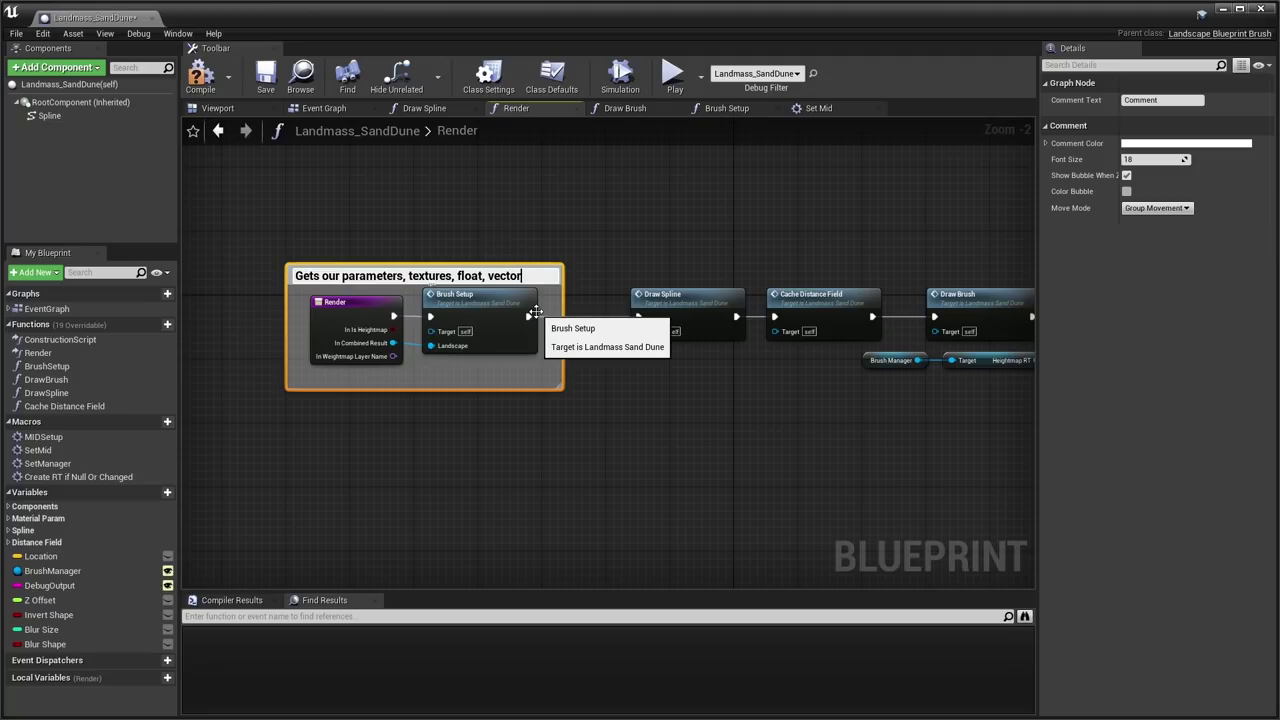
type("s")
key("Return")
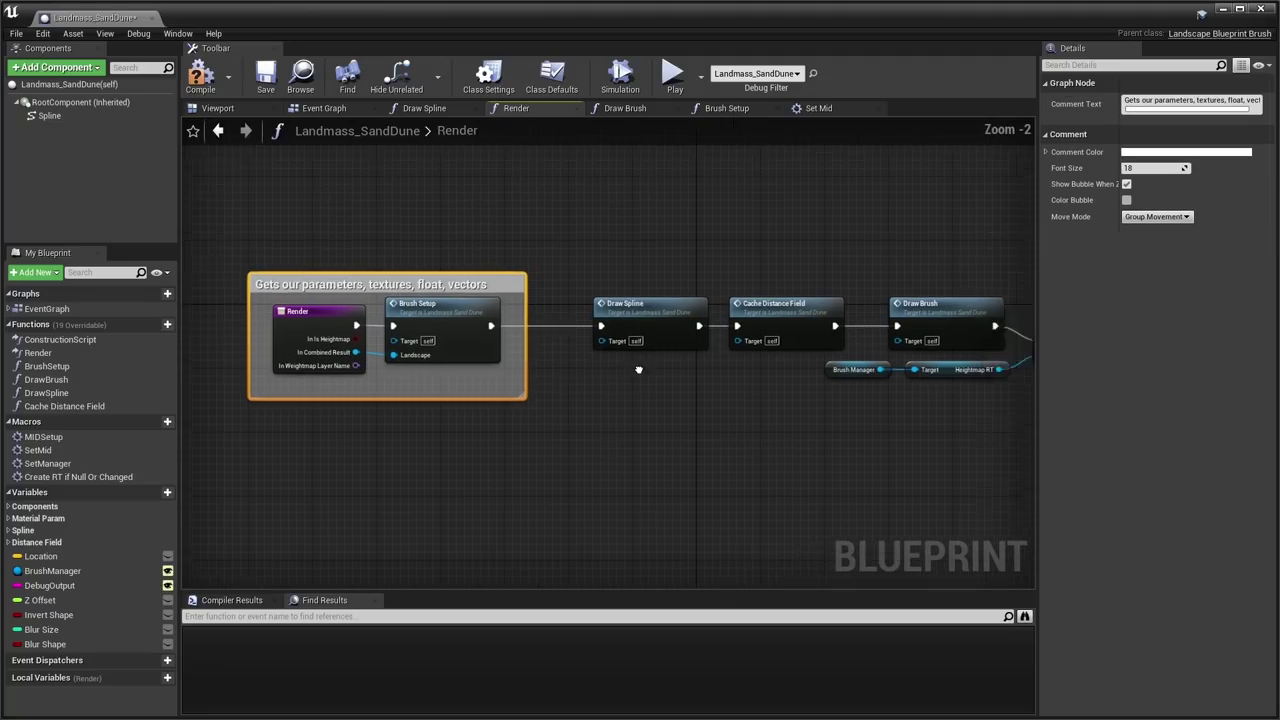
Group the Draw Spline and Cache Distance Field nodes in a comment titled "Generate Shape and height data".
right_click_drag(638, 370, 503, 367)
left_click_drag(486, 242, 665, 356)
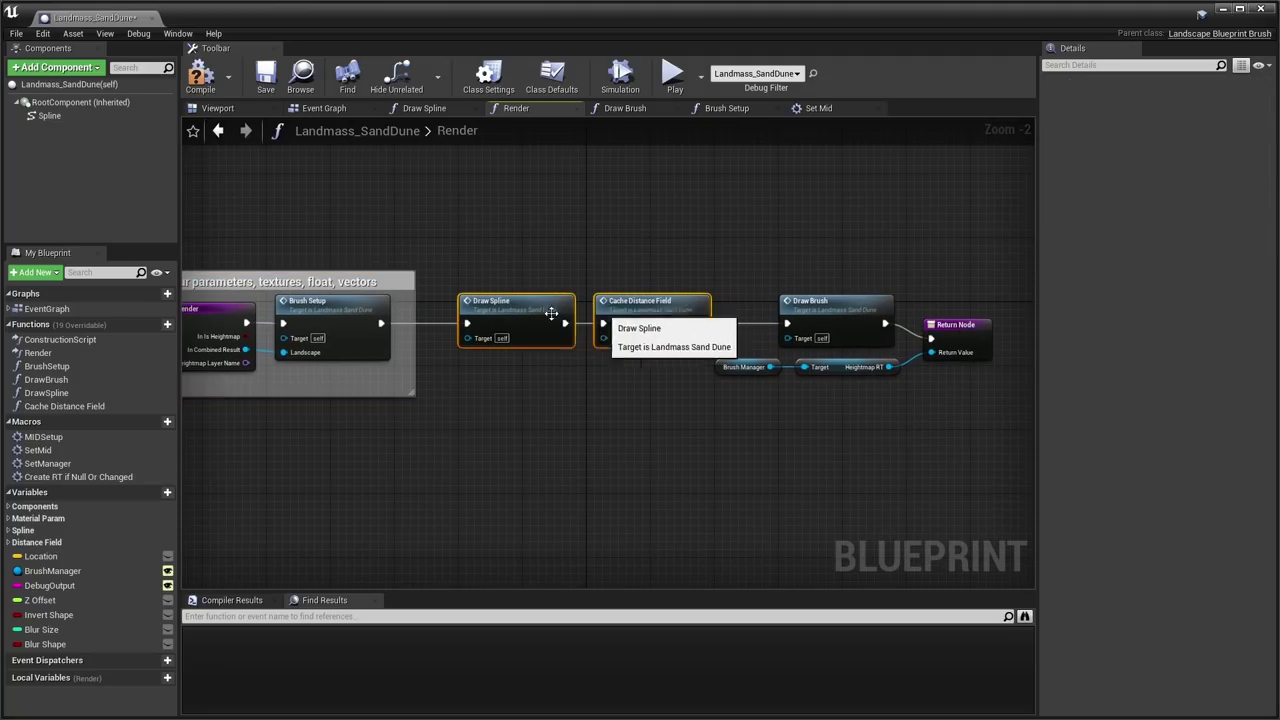
key("c")
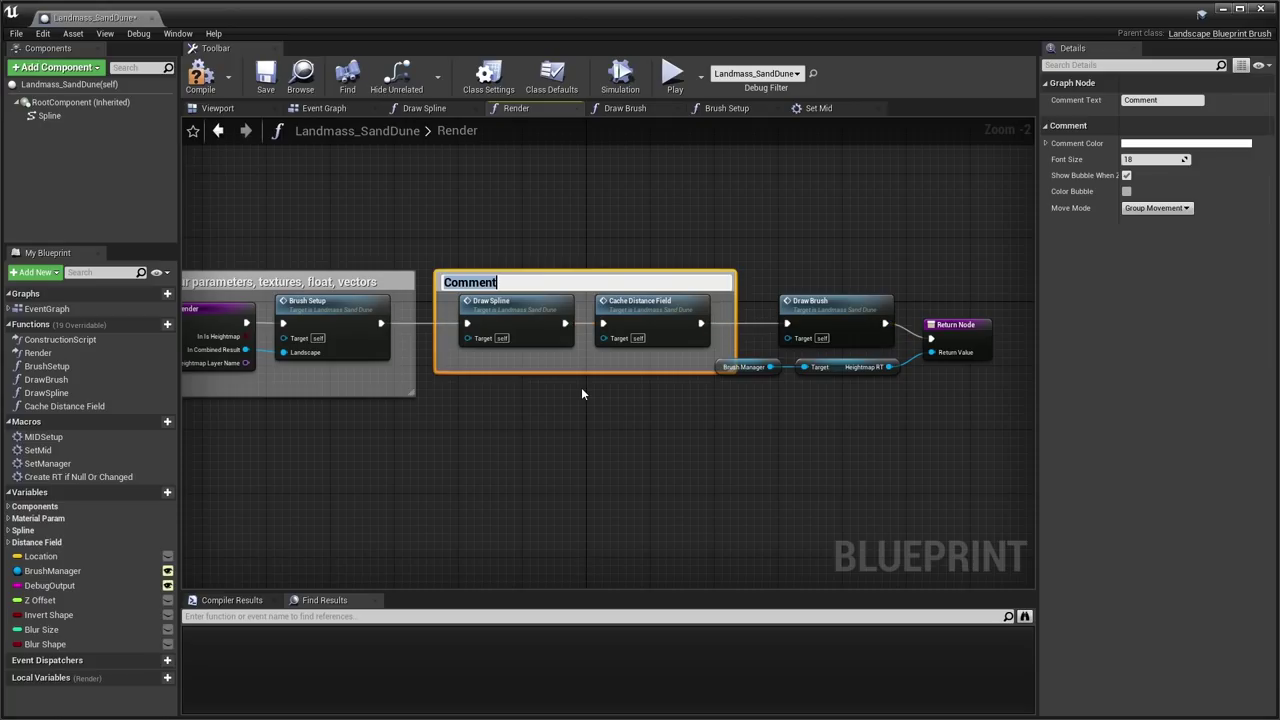
type("Generate Shape and height data")
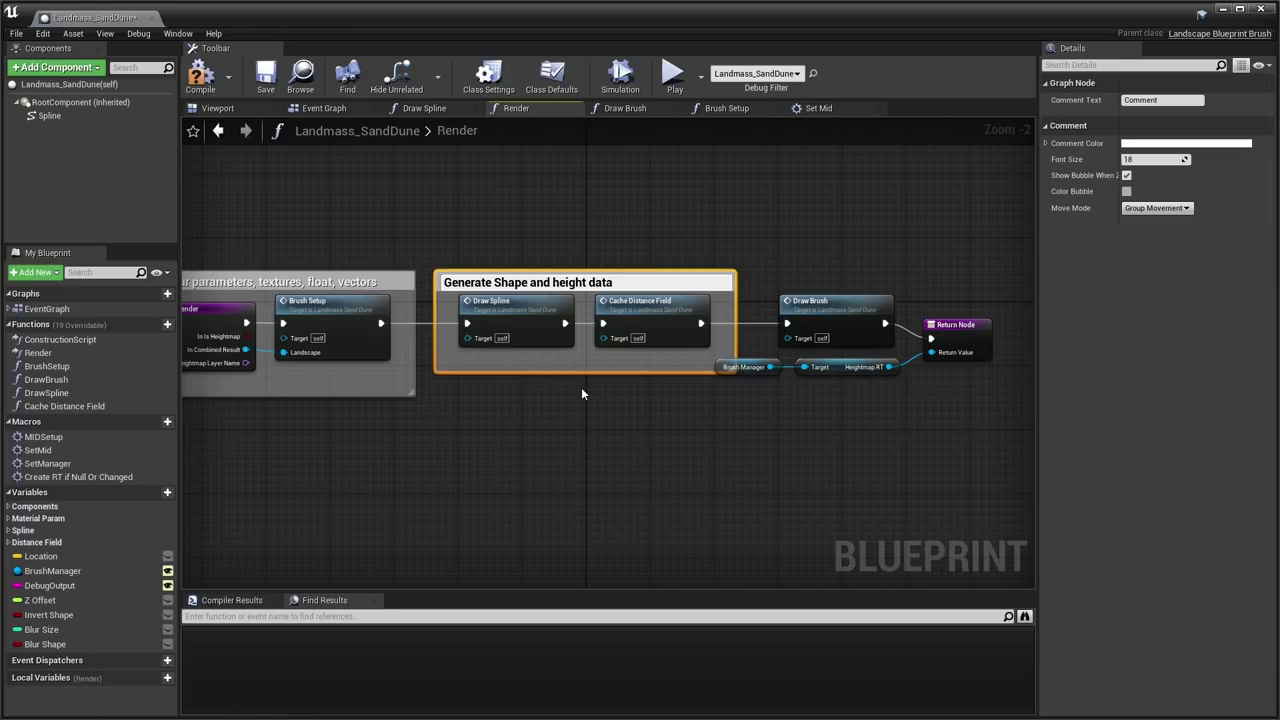
key("Return")
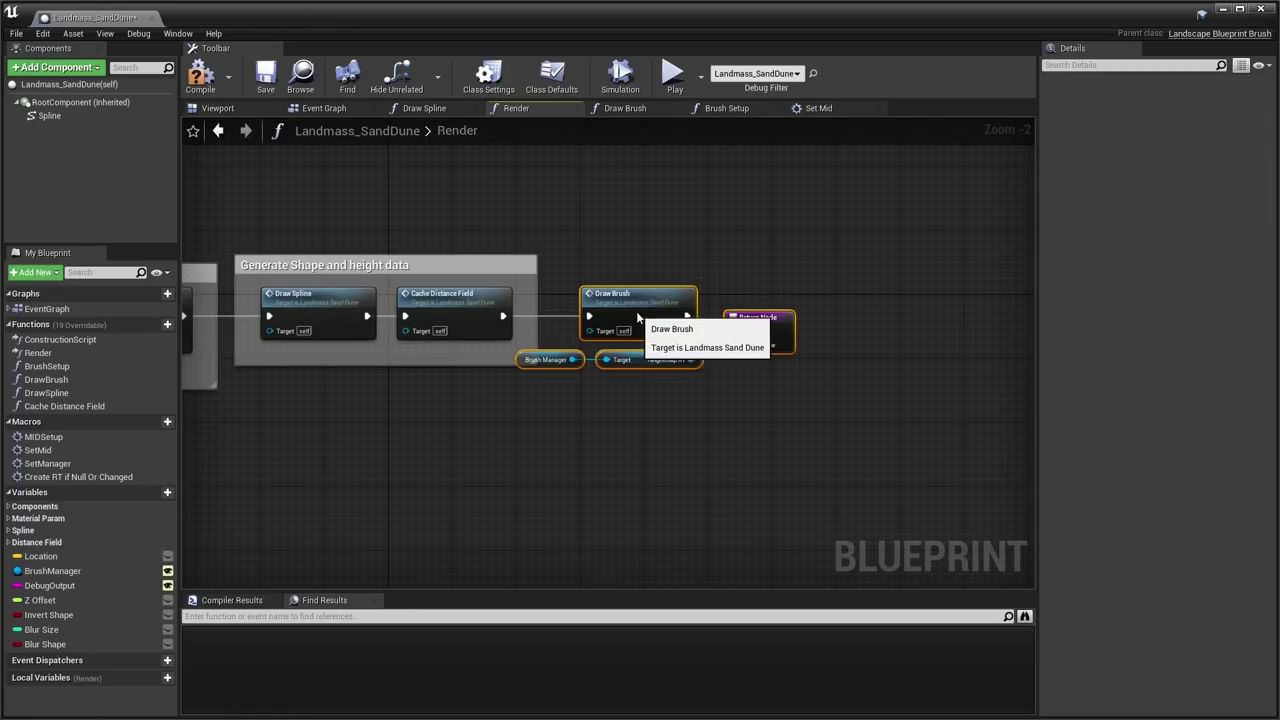
Shift Draw Brush and its return nodes further along and group them in a comment titled "Combine that data together and return it".
mouse_move(636, 311)
left_mouse_down()
mouse_move(740, 313)
mouse_move(716, 311)
left_mouse_up()
type("c")
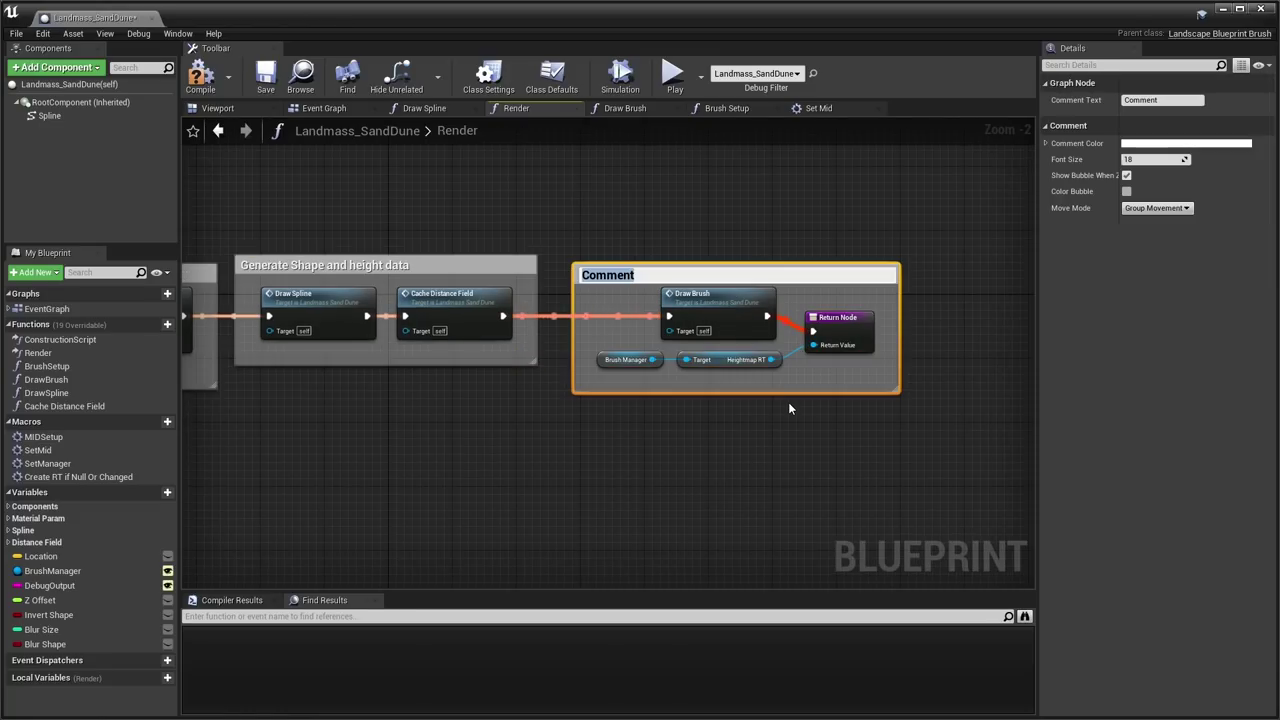
type("Comb")
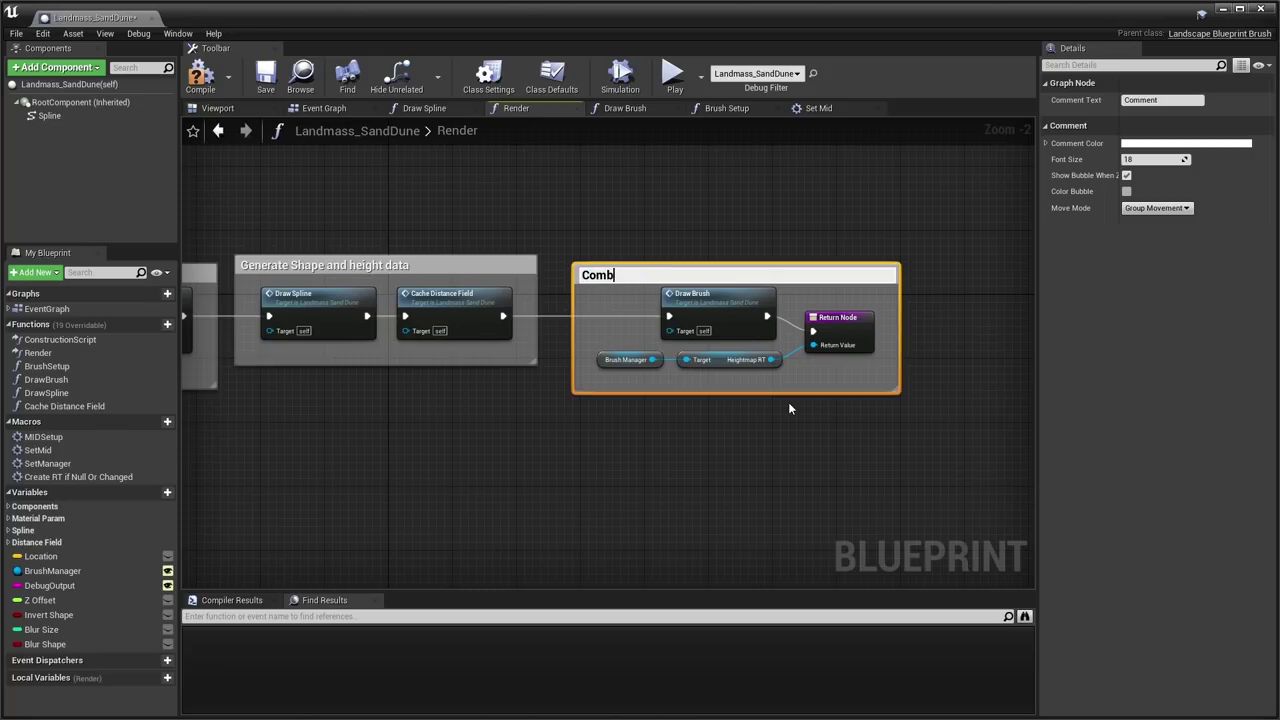
type("ine that data together and return it")
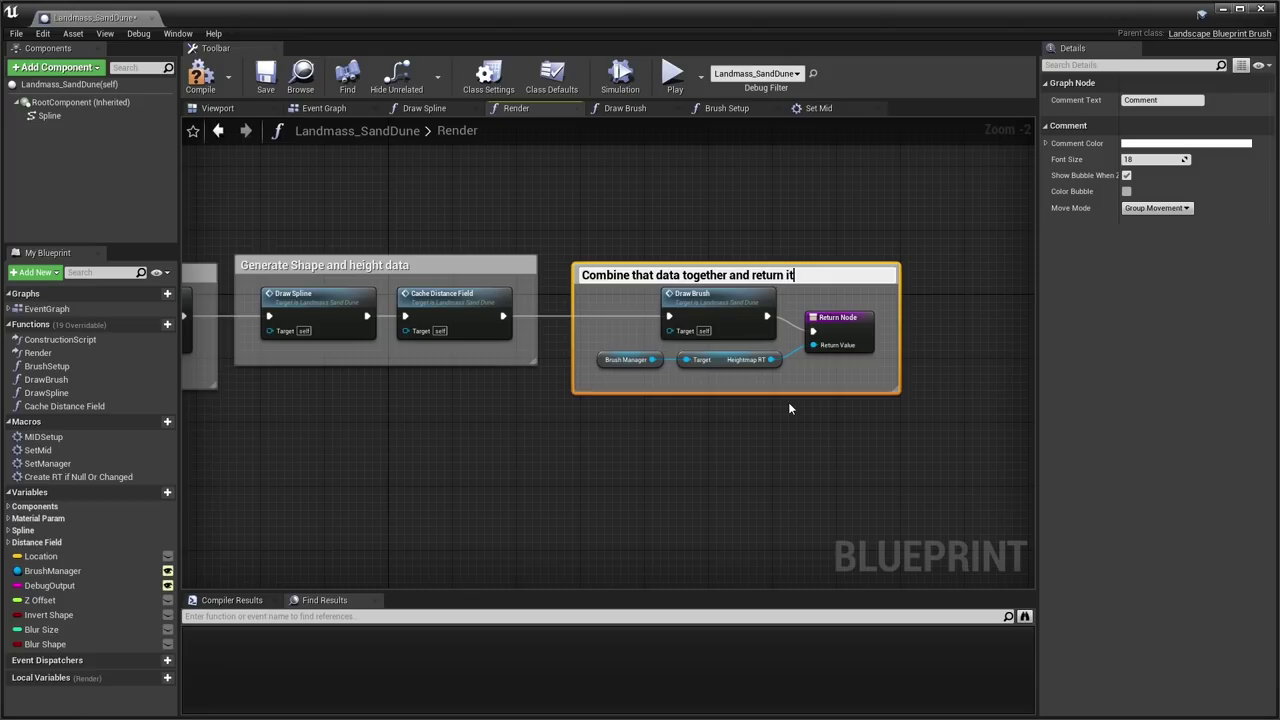
key("Return")
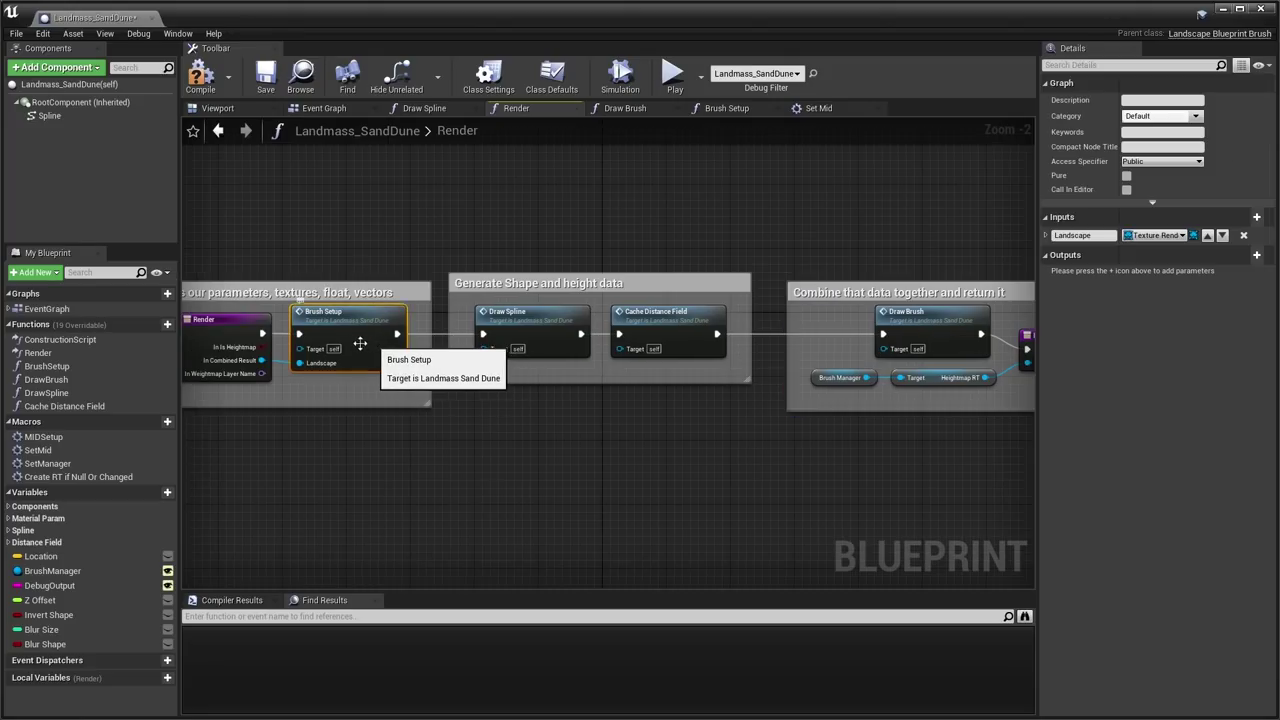
Open the Brush Setup function and examine its commented sections, especially the Create MID & RT for Distance Field nodes.
double_click(361, 337)
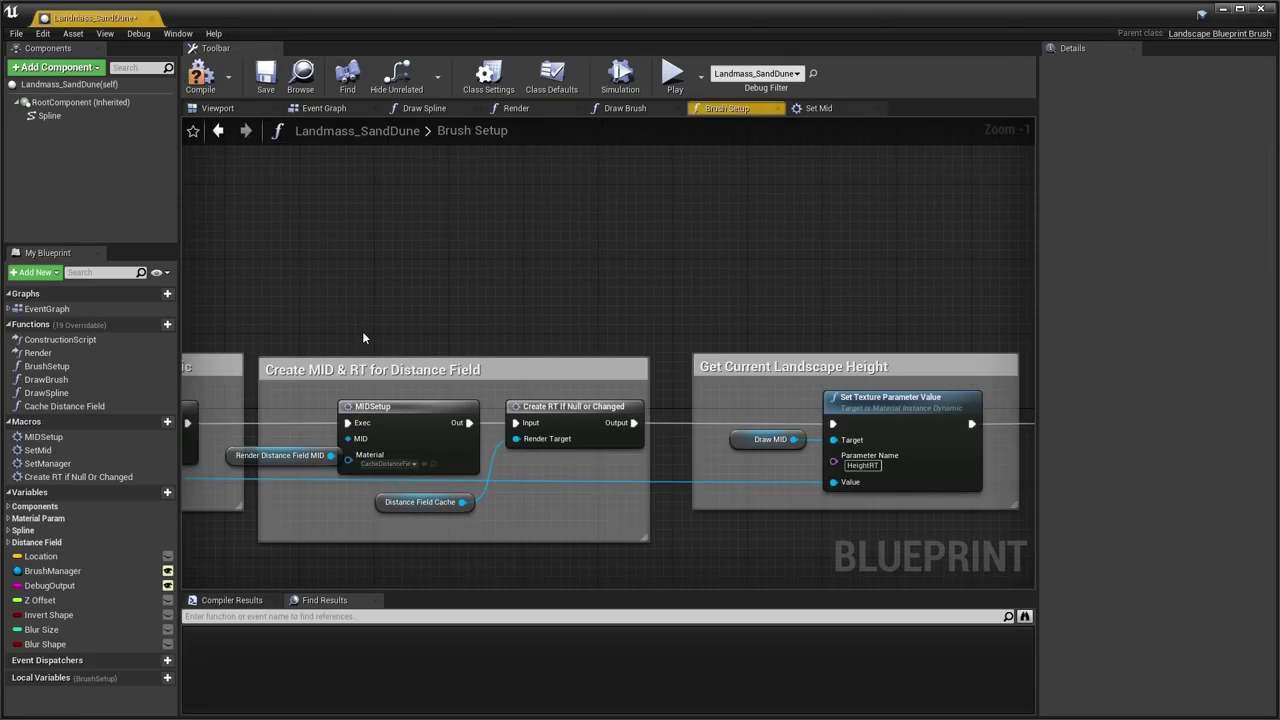
scroll(694, 402, "down", 3)
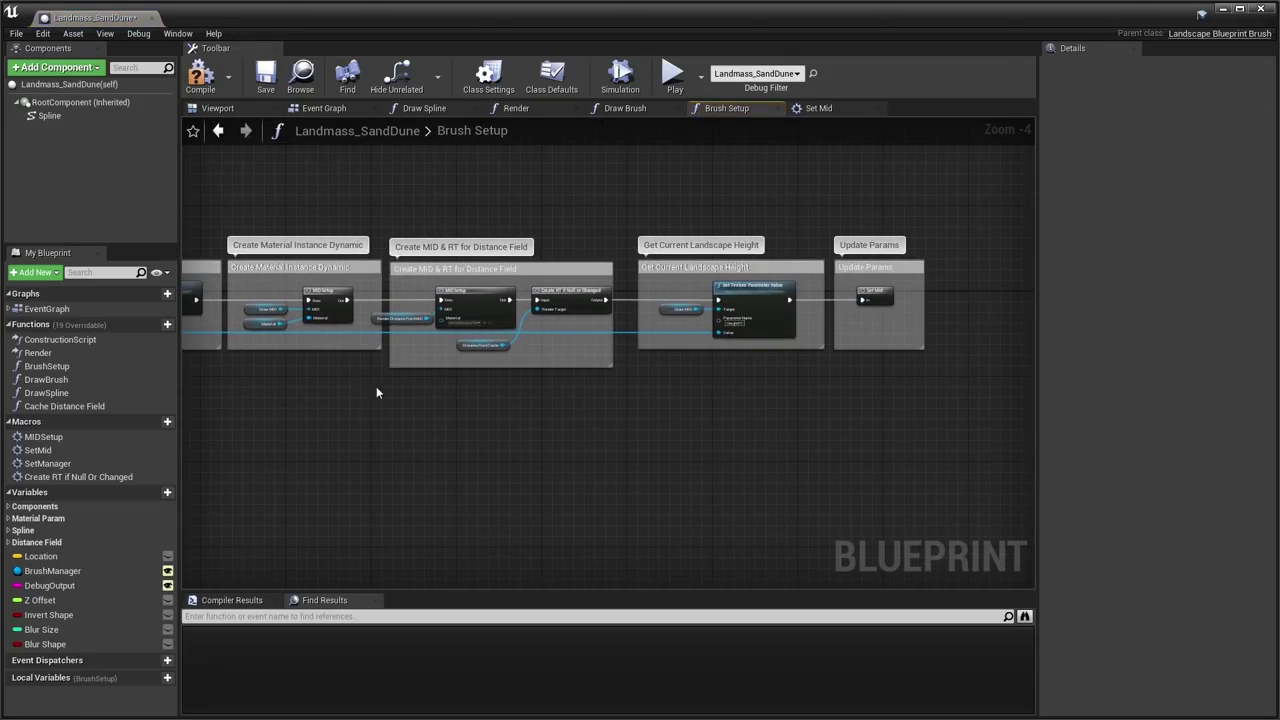
right_click_drag(347, 400, 585, 400)
scroll(524, 417, "up", 3)
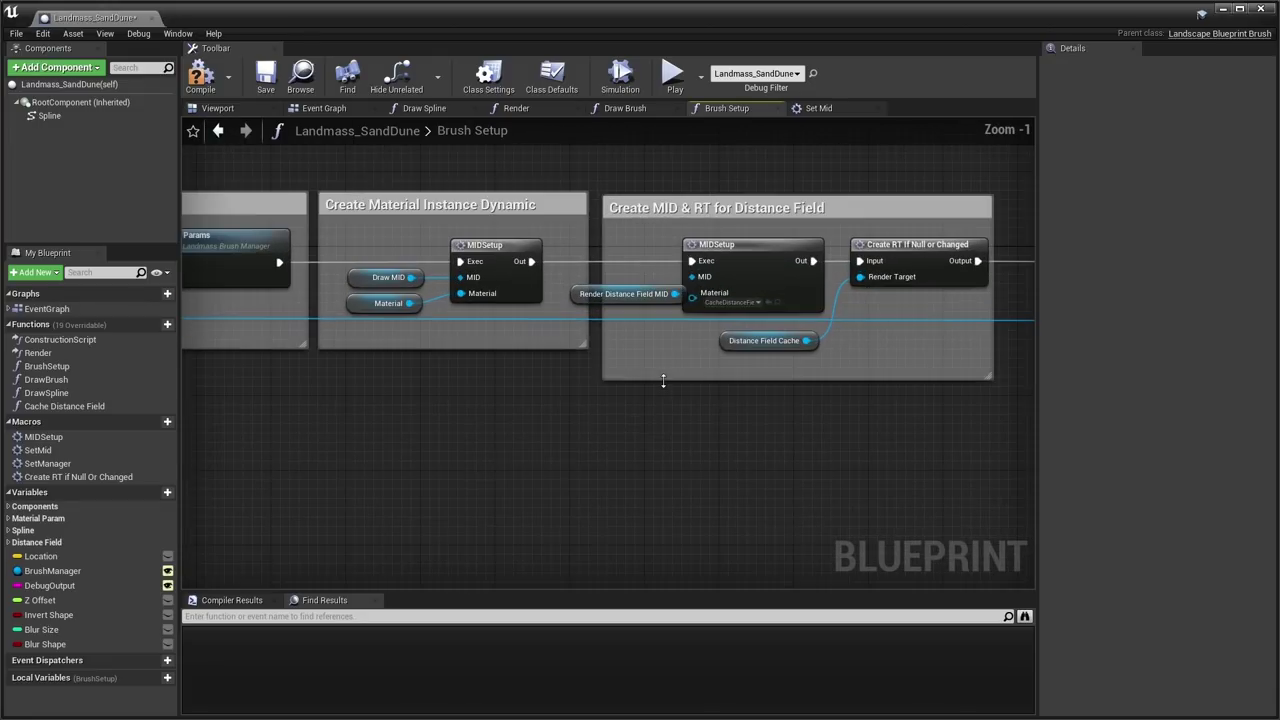
scroll(524, 417, "down", 3)
right_click_drag(506, 418, 606, 407)
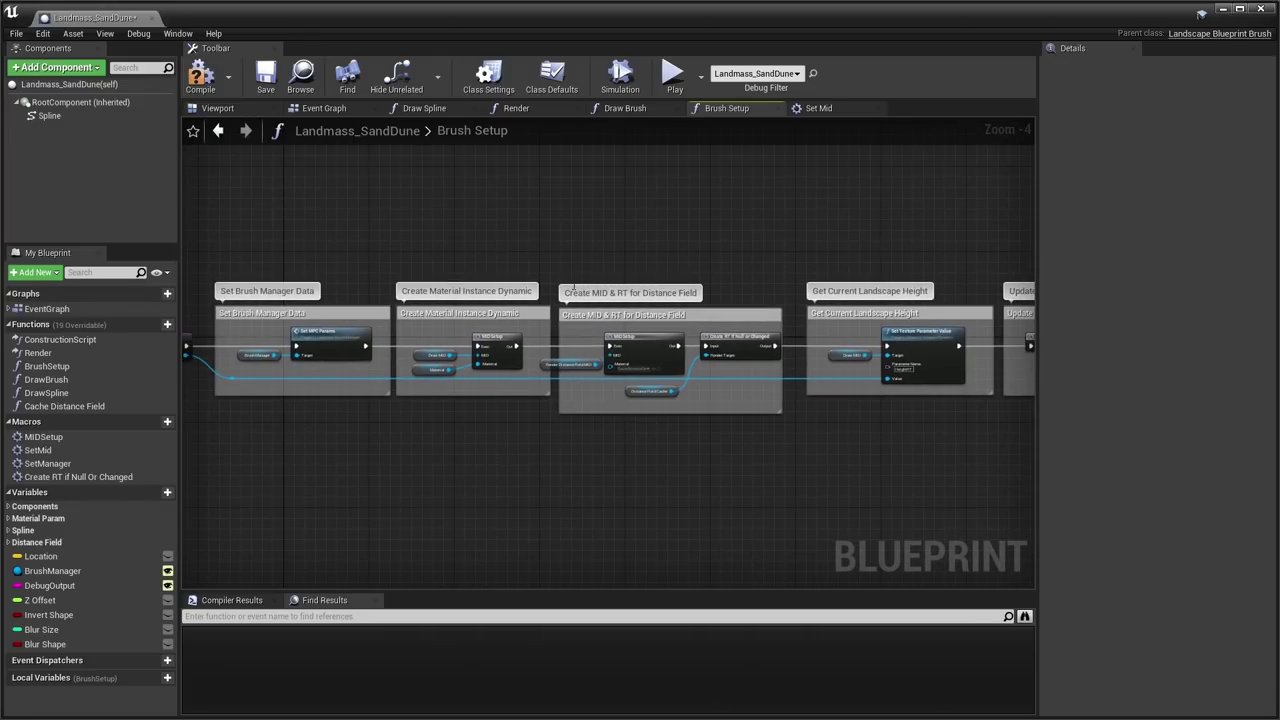
left_click_drag(576, 303, 791, 433)
key("Home")
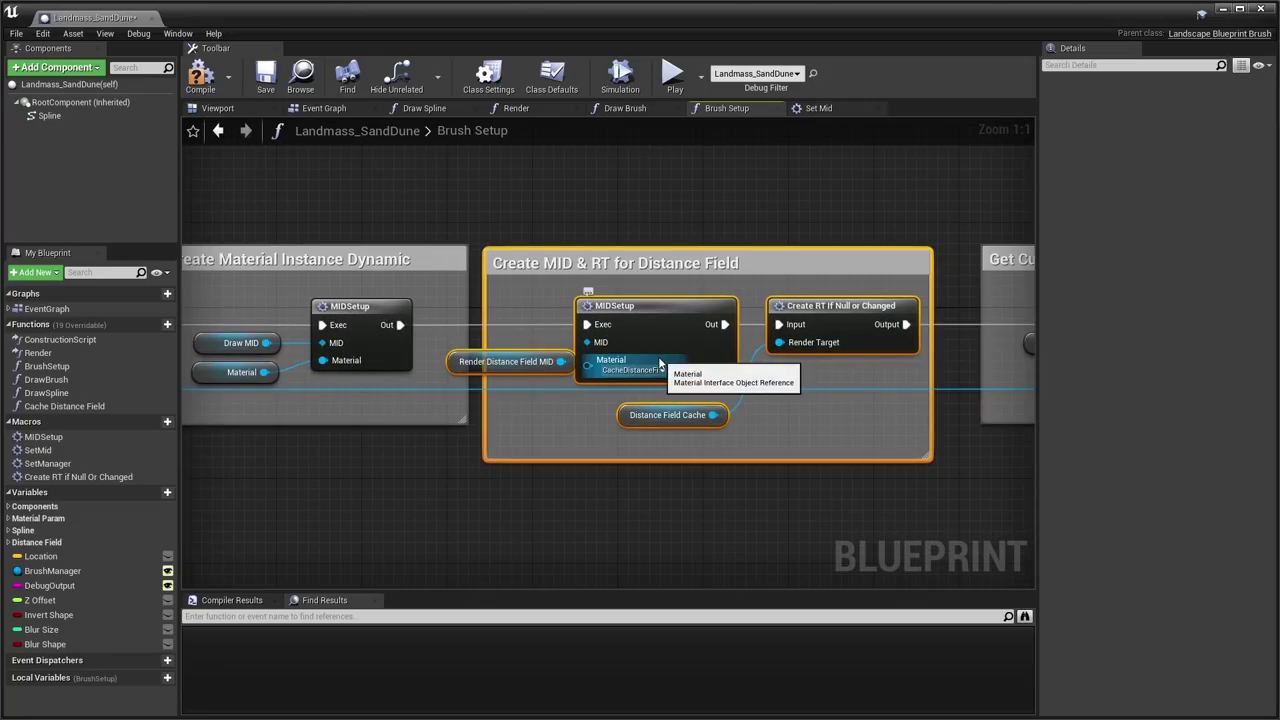
right_click_drag(662, 351, 535, 378)
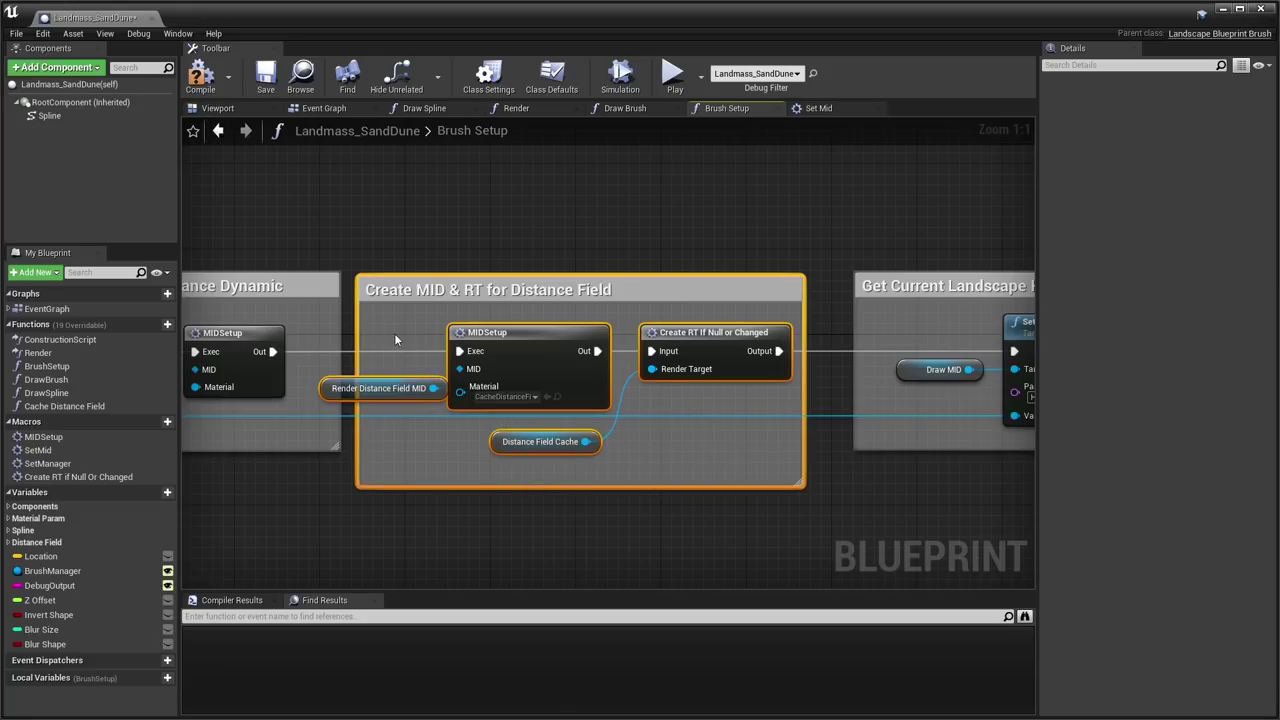
left_click_drag(394, 333, 736, 462)
scroll(736, 460, "down", 2)
right_click_drag(736, 459, 455, 418)
Return to Render, open Draw Spline and inspect the Depth And Shape RT A render target at the start of Build Outline Texture.
left_click(518, 108)
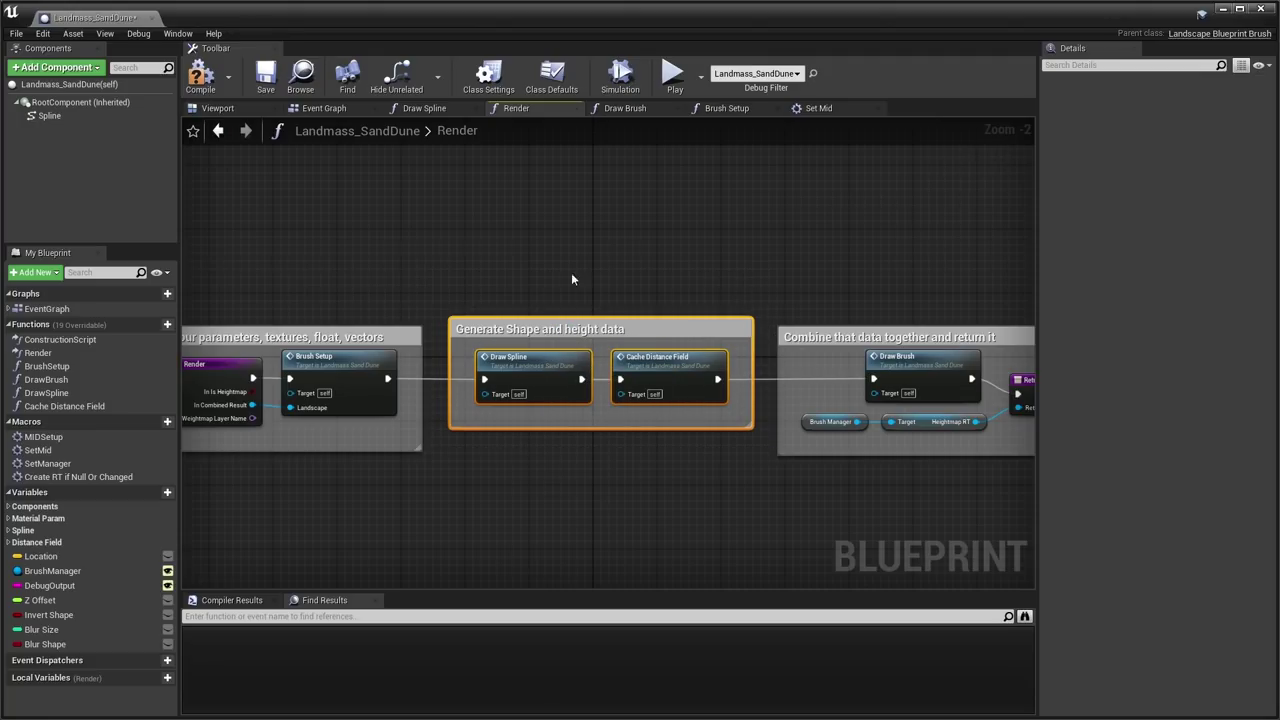
left_click(648, 449)
scroll(506, 374, "up", 2)
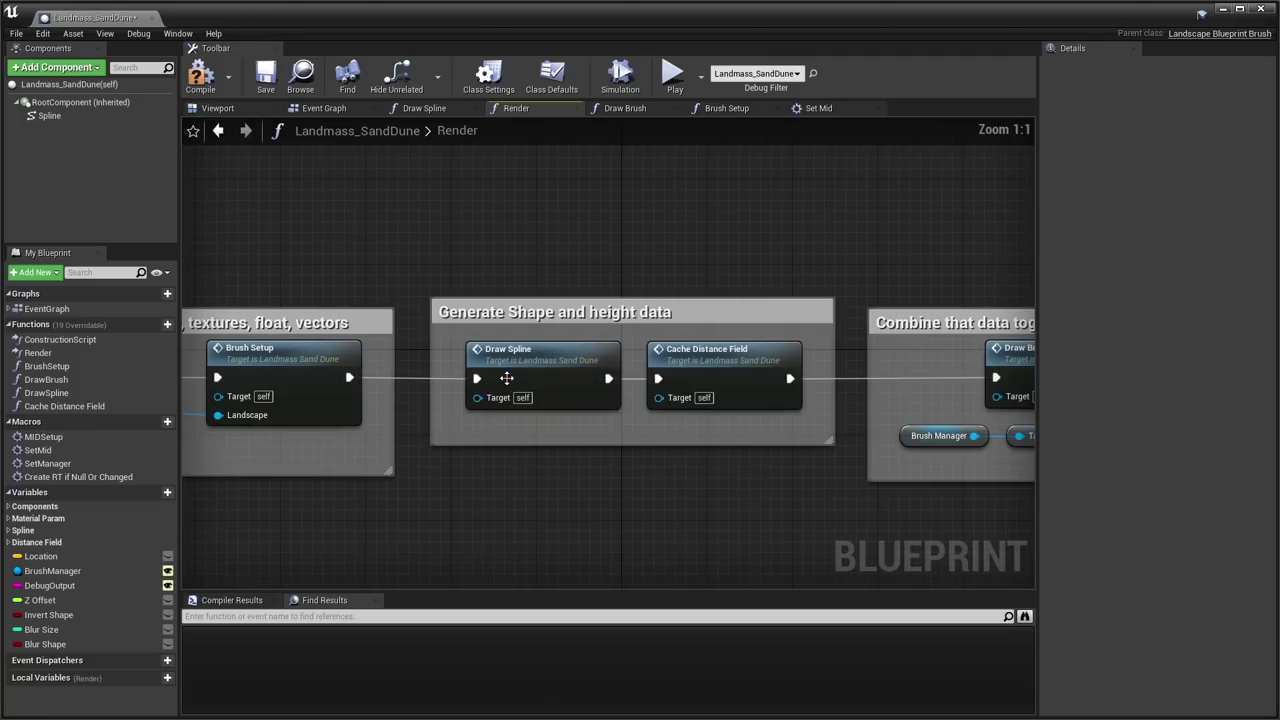
left_click(568, 370)
double_click(568, 370)
scroll(510, 340, "up", 2)
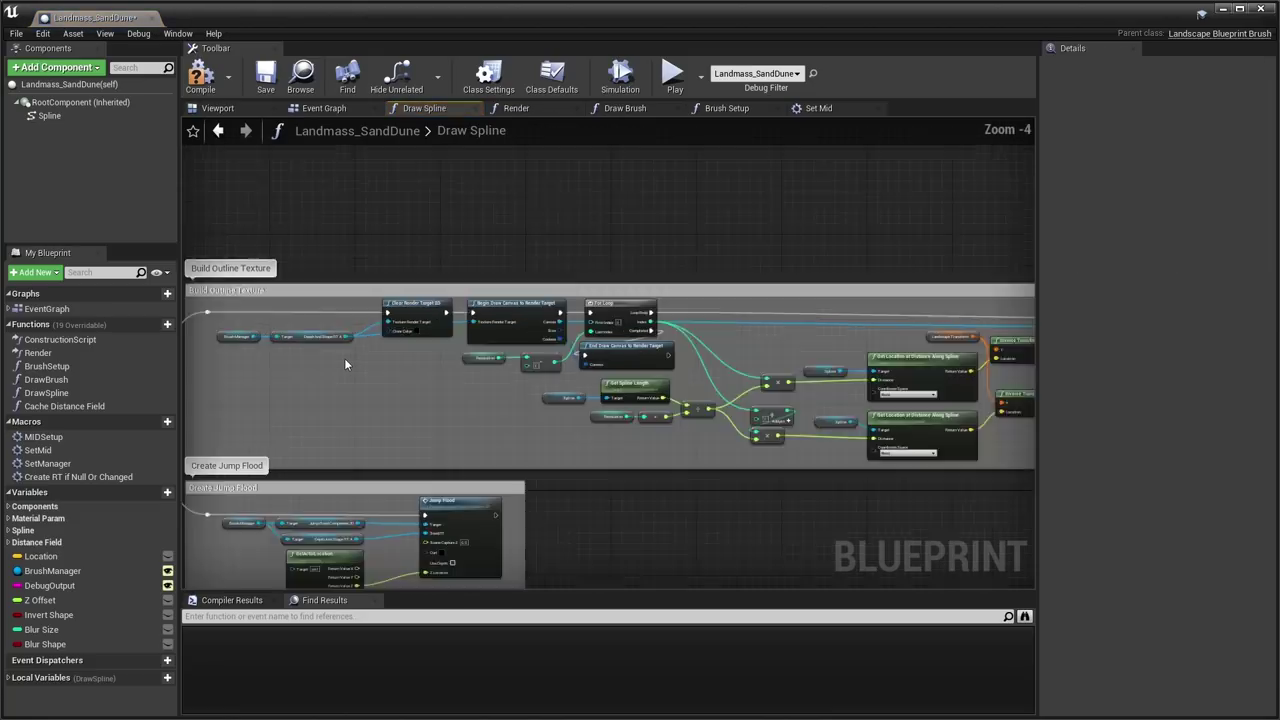
mouse_move(390, 360)
left_mouse_down()
mouse_move(634, 317)
mouse_move(620, 319)
left_mouse_up()
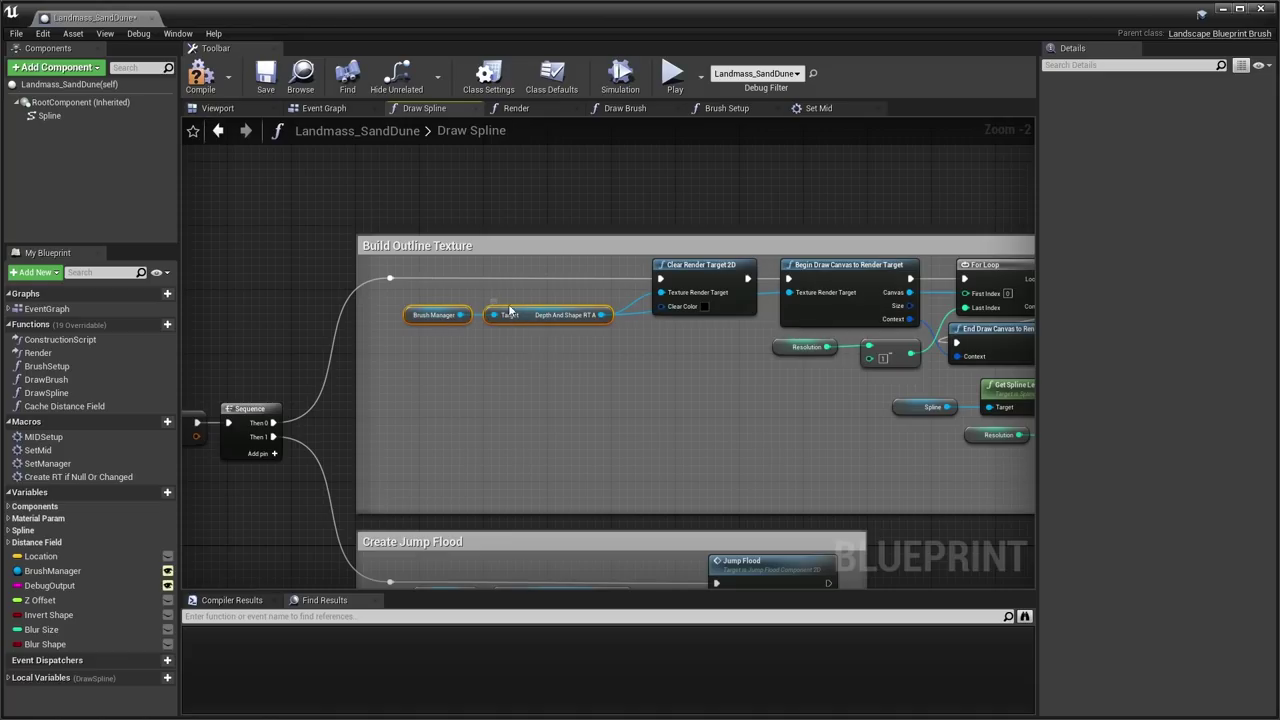
Follow the Build Outline Texture nodes from Clear Render Target 2D through the For Loop and spline locations to Draw Line.
right_click_drag(678, 350, 400, 309)
scroll(400, 309, "down", 1)
right_click_drag(487, 326, 293, 325)
scroll(412, 330, "down", 1)
scroll(434, 326, "down", 1)
right_click_drag(555, 308, 458, 315)
scroll(392, 339, "up", 2)
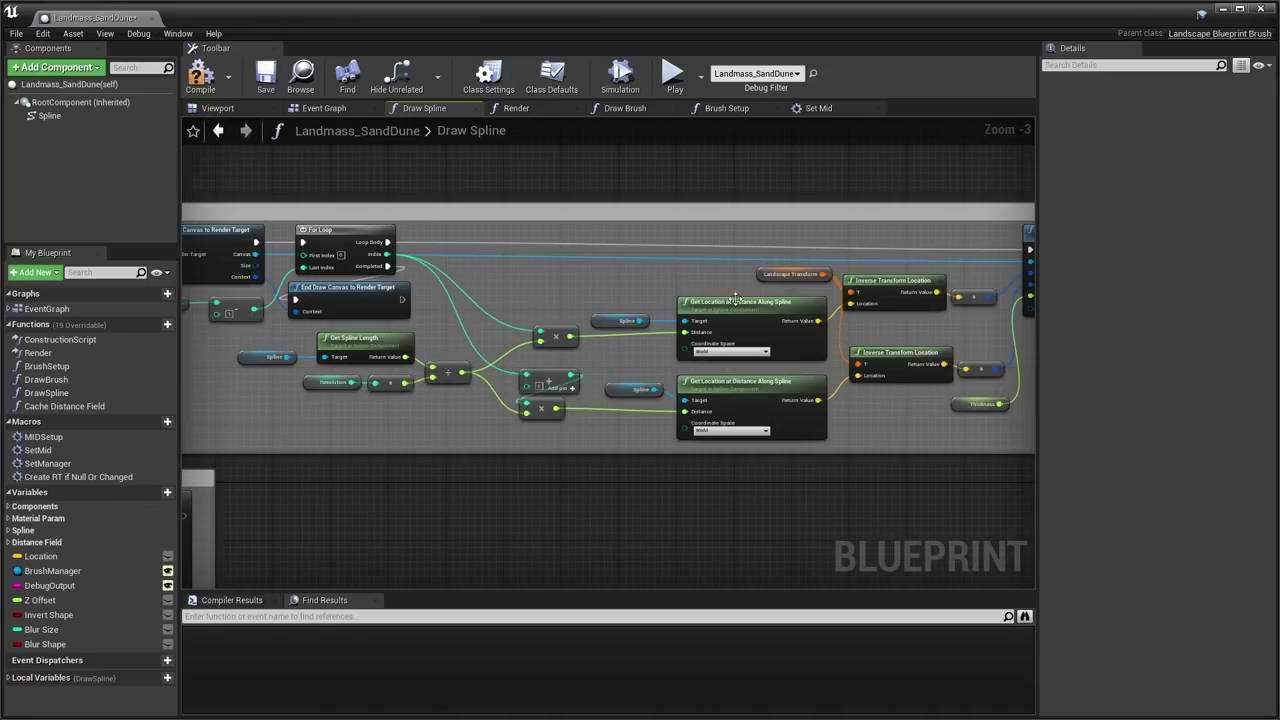
right_click_drag(740, 293, 473, 283)
scroll(718, 274, "down", 1)
right_click_drag(614, 310, 711, 305)
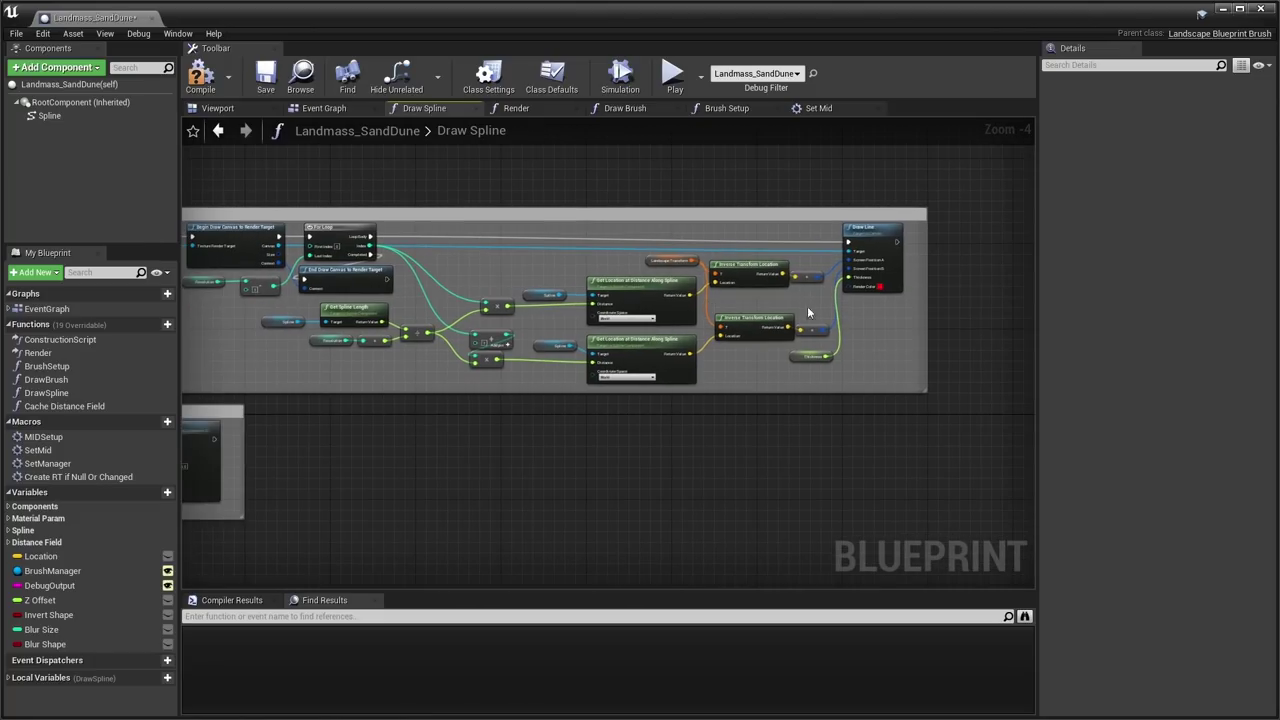
Examine the Create Jump Flood section of Draw Spline, including the Jump Flood call and the nodes feeding it.
right_click_drag(428, 410, 874, 350)
scroll(874, 350, "down", 1)
scroll(590, 387, "up", 4)
scroll(708, 388, "down", 3)
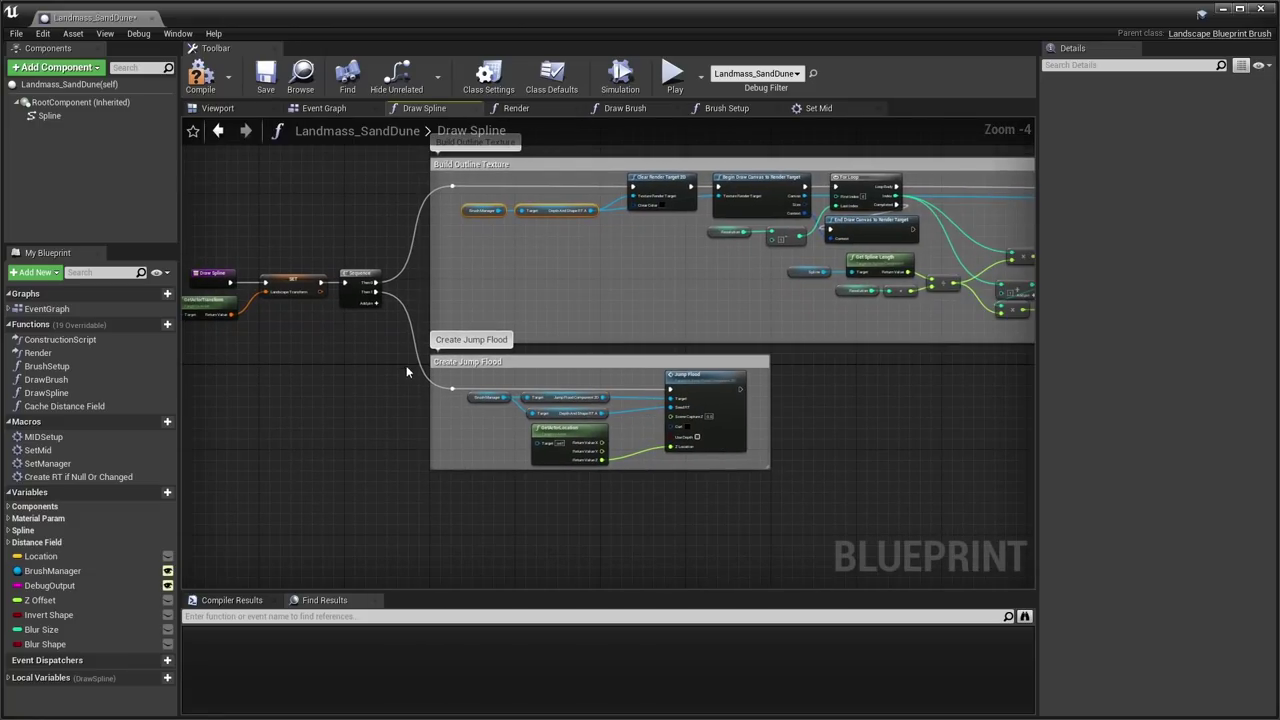
left_click(687, 461)
key("Home")
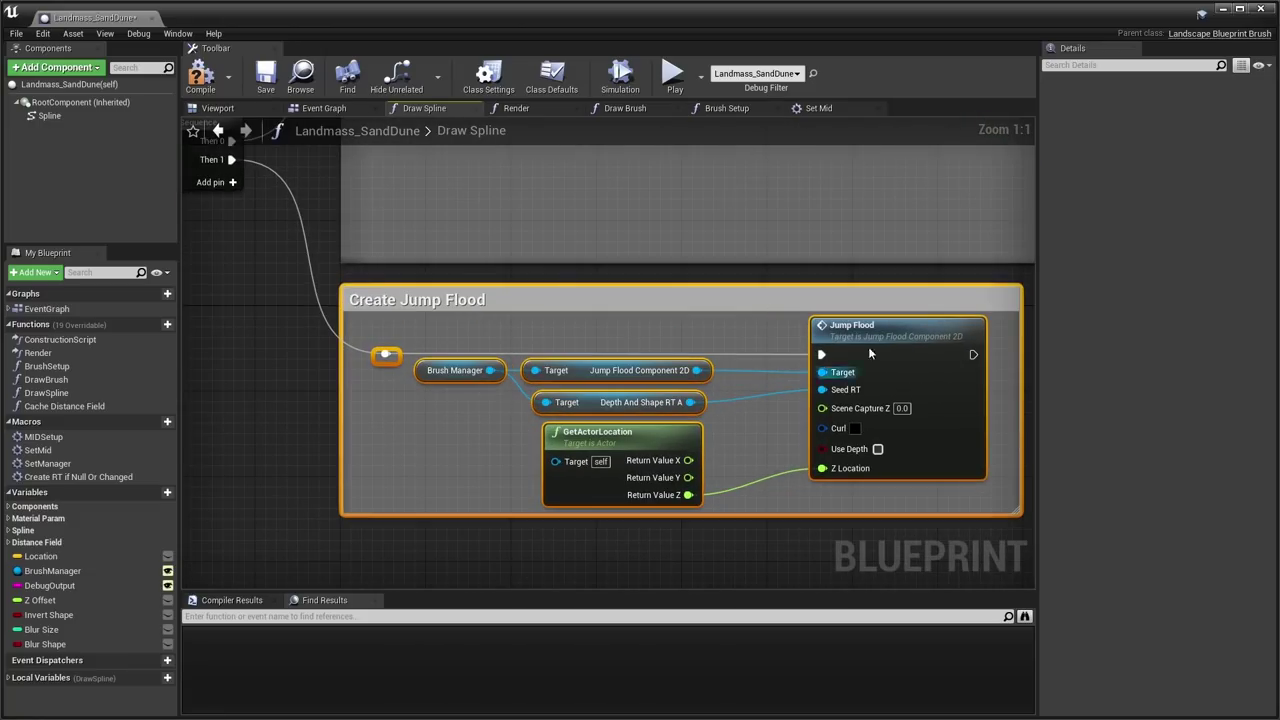
left_click(880, 338)
left_click_drag(380, 284, 711, 467)
right_click_drag(688, 358, 858, 353)
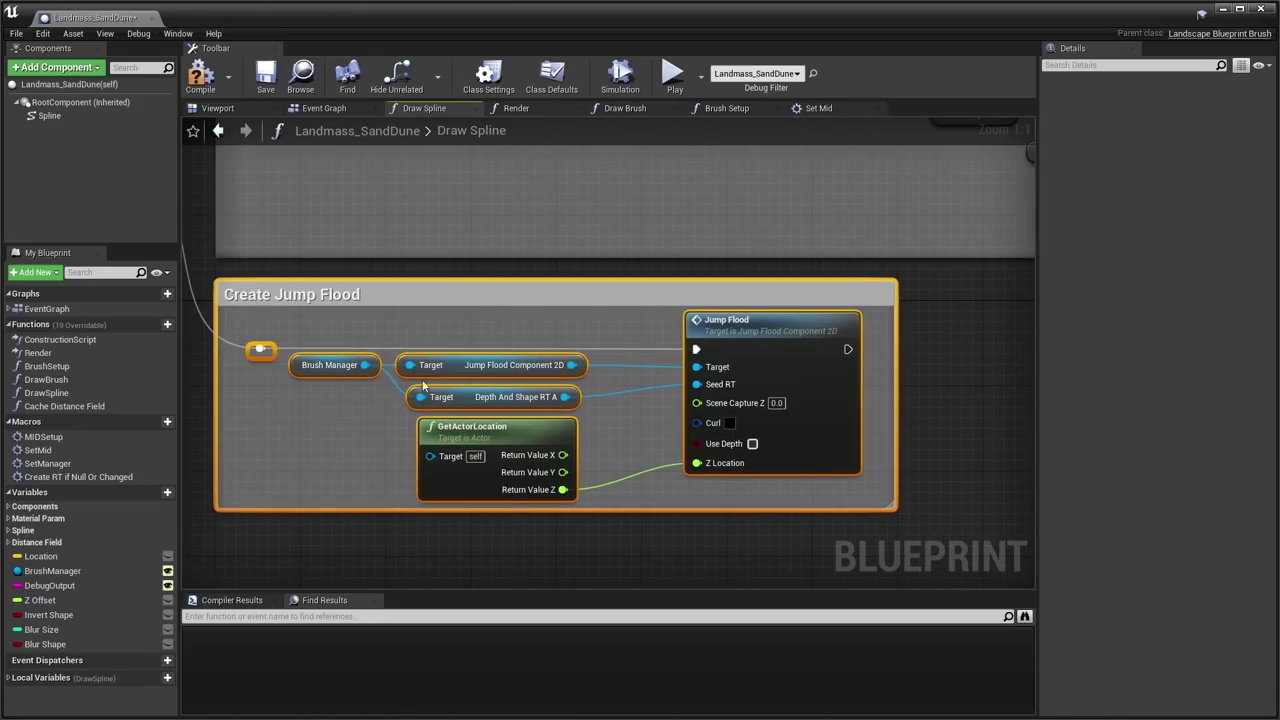
left_click(344, 397)
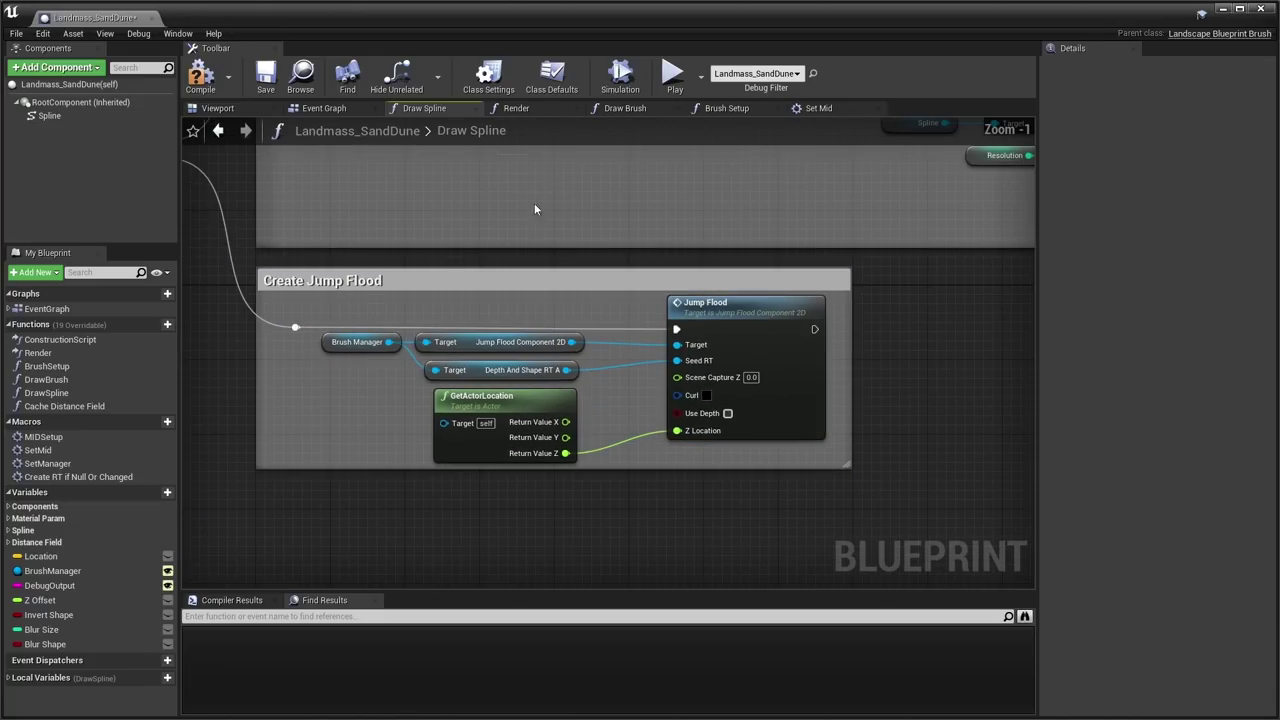
Open the Cache Distance Field function from Render and examine how it draws Render Distance Field MID into the Distance Field Cache.
left_click(516, 108)
double_click(733, 368)
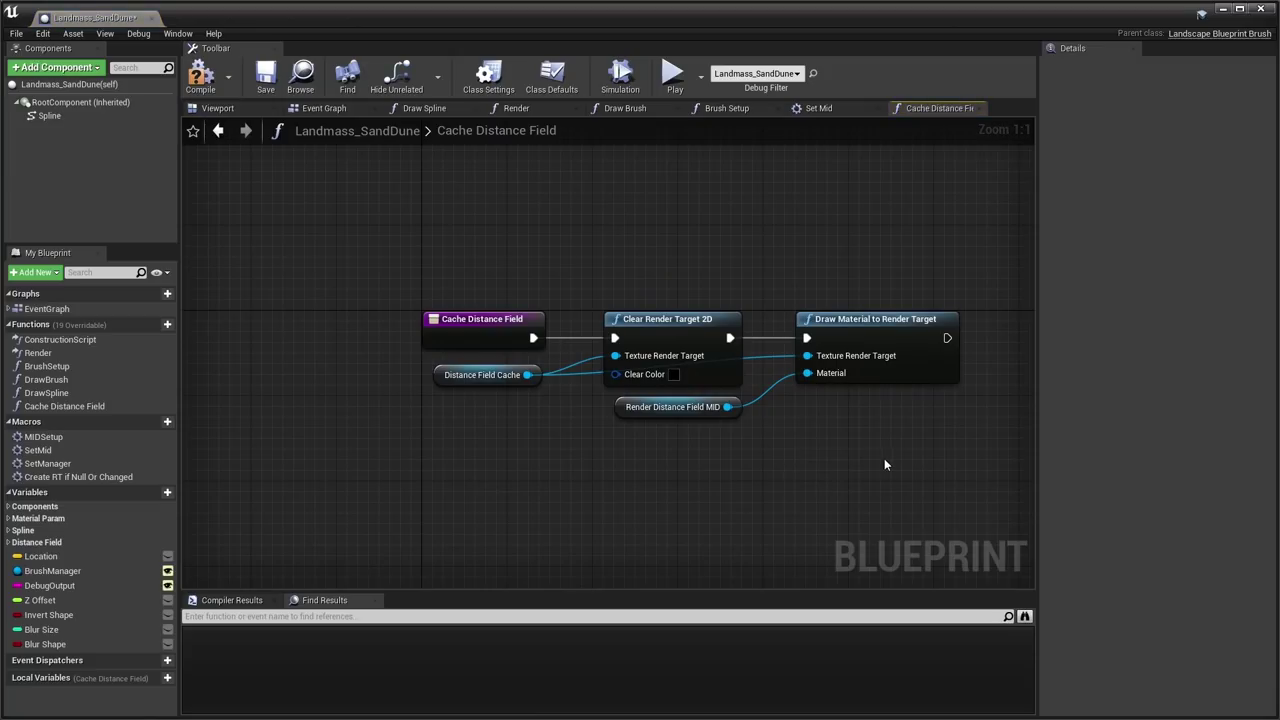
mouse_move(884, 458)
left_mouse_down()
mouse_move(530, 365)
mouse_move(396, 228)
left_mouse_up()
mouse_move(392, 223)
left_mouse_down()
mouse_move(849, 458)
mouse_move(937, 442)
left_mouse_up()
left_click(876, 332)
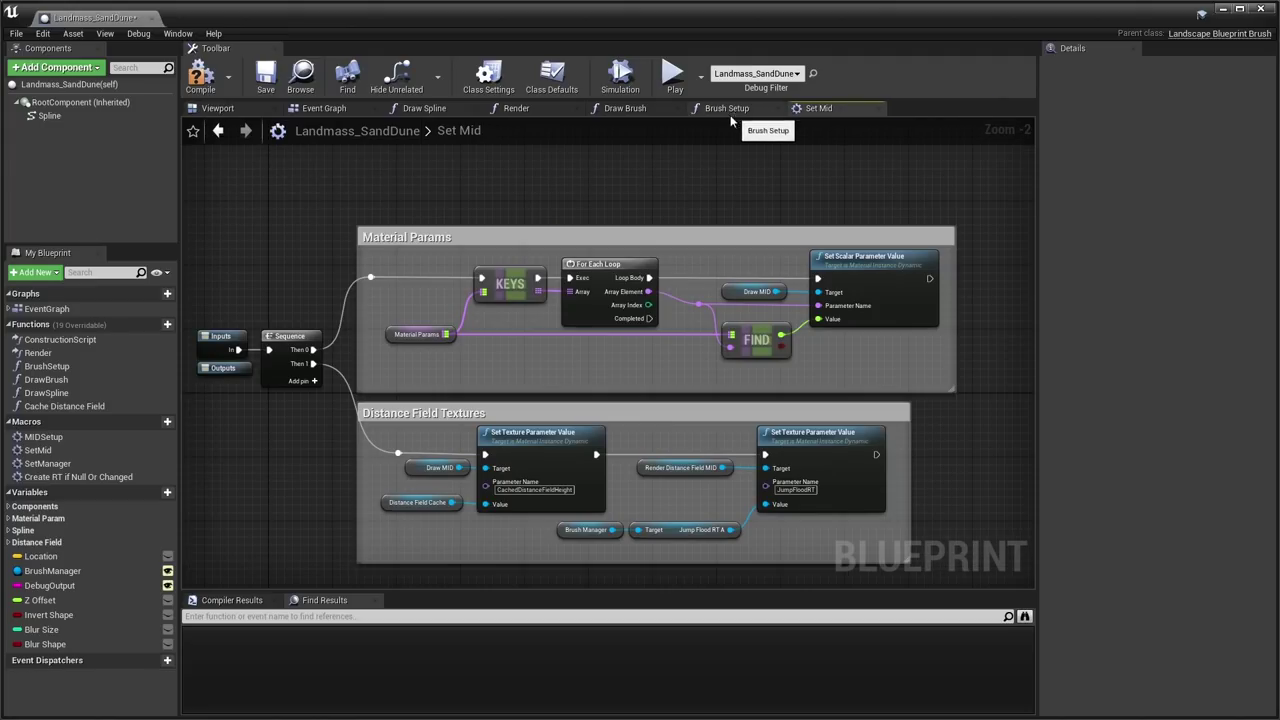
Go back to Draw Spline and review the Brush Manager references that supply the Jump Flood node's Target and Seed RT.
left_click(516, 108)
left_click(424, 108)
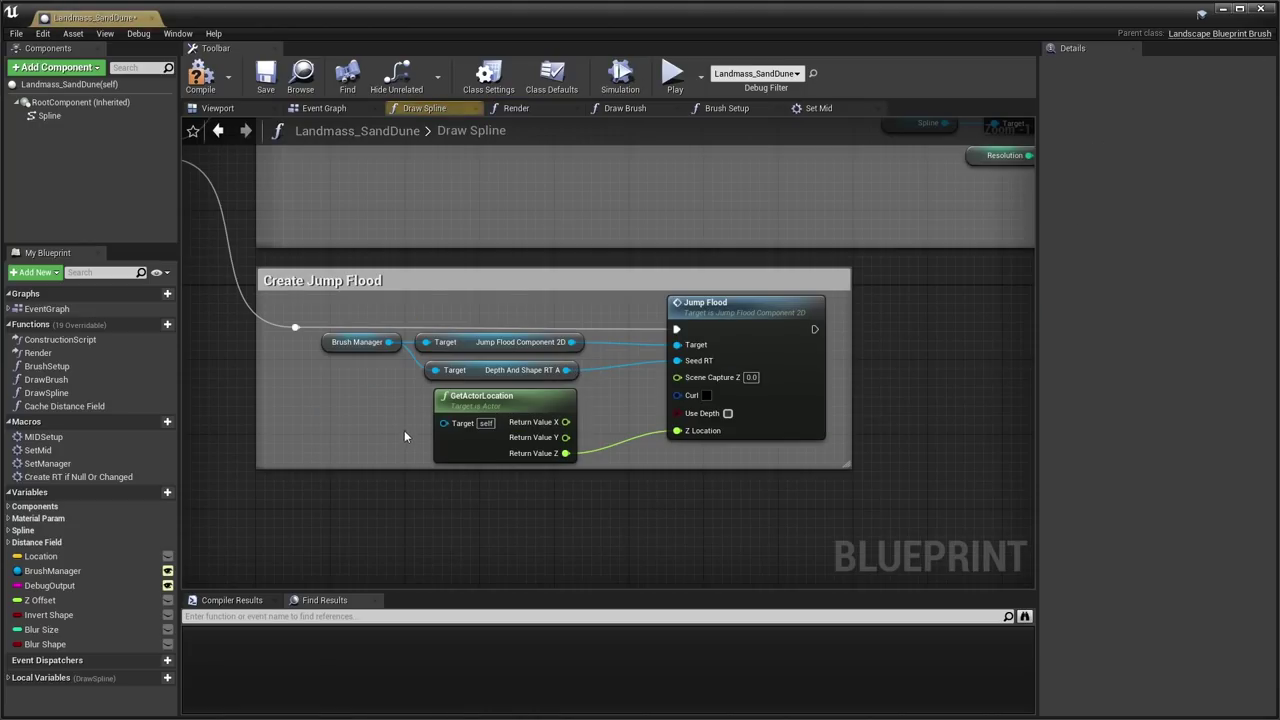
left_click_drag(363, 320, 723, 368)
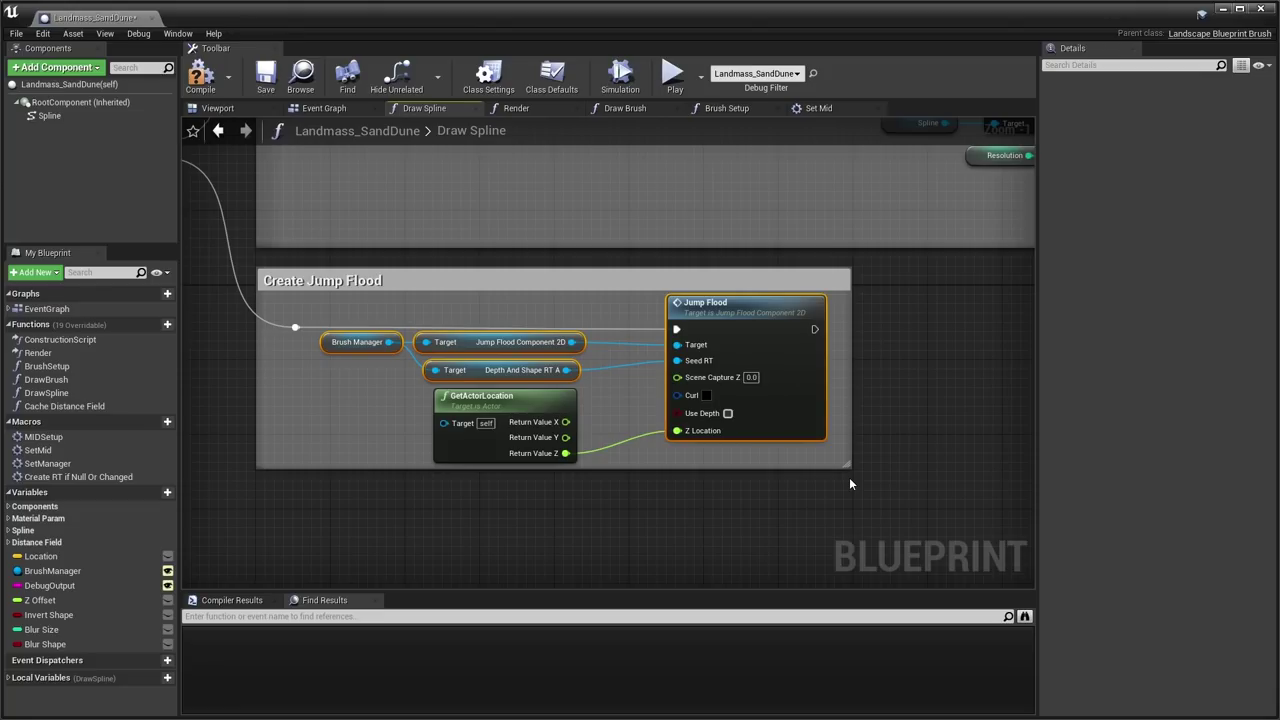
scroll(730, 169, "down", 2)
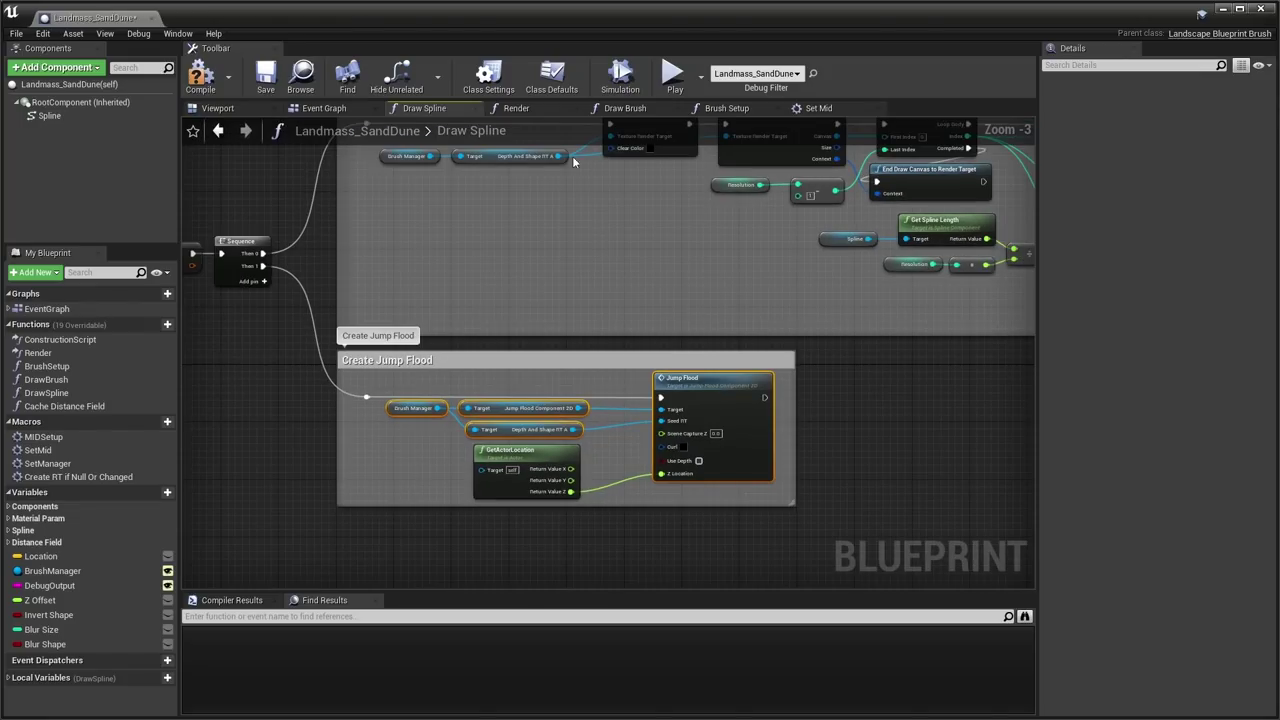
Open the Draw Brush function from Render and inspect the Draw MID variable feeding Draw Material to Render Target.
left_click(540, 110)
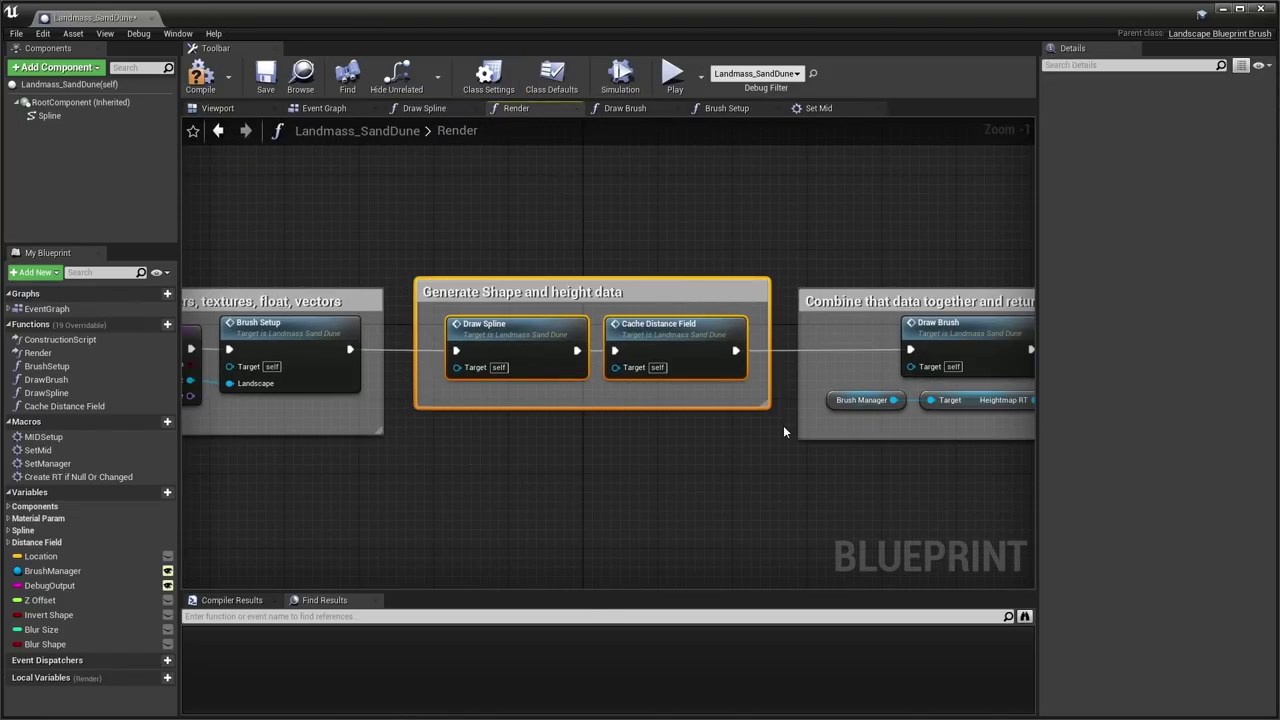
key("Home")
double_click(768, 304)
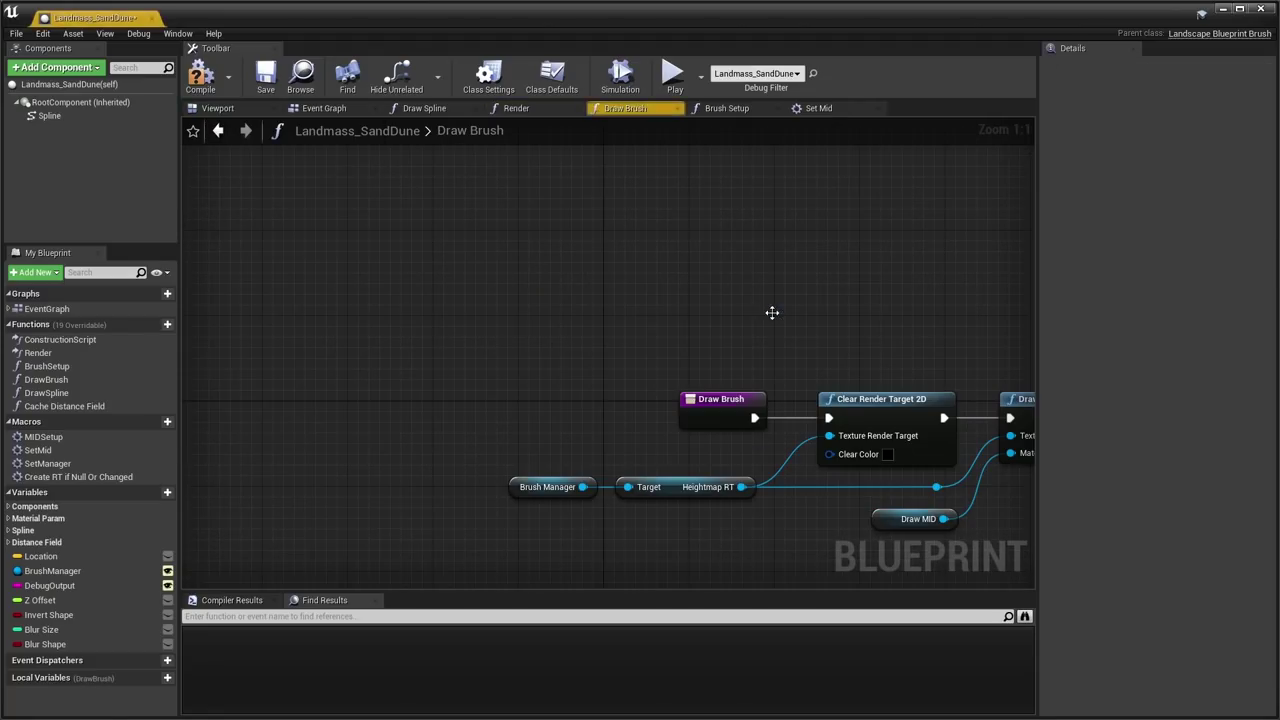
key("Home")
left_click(565, 447)
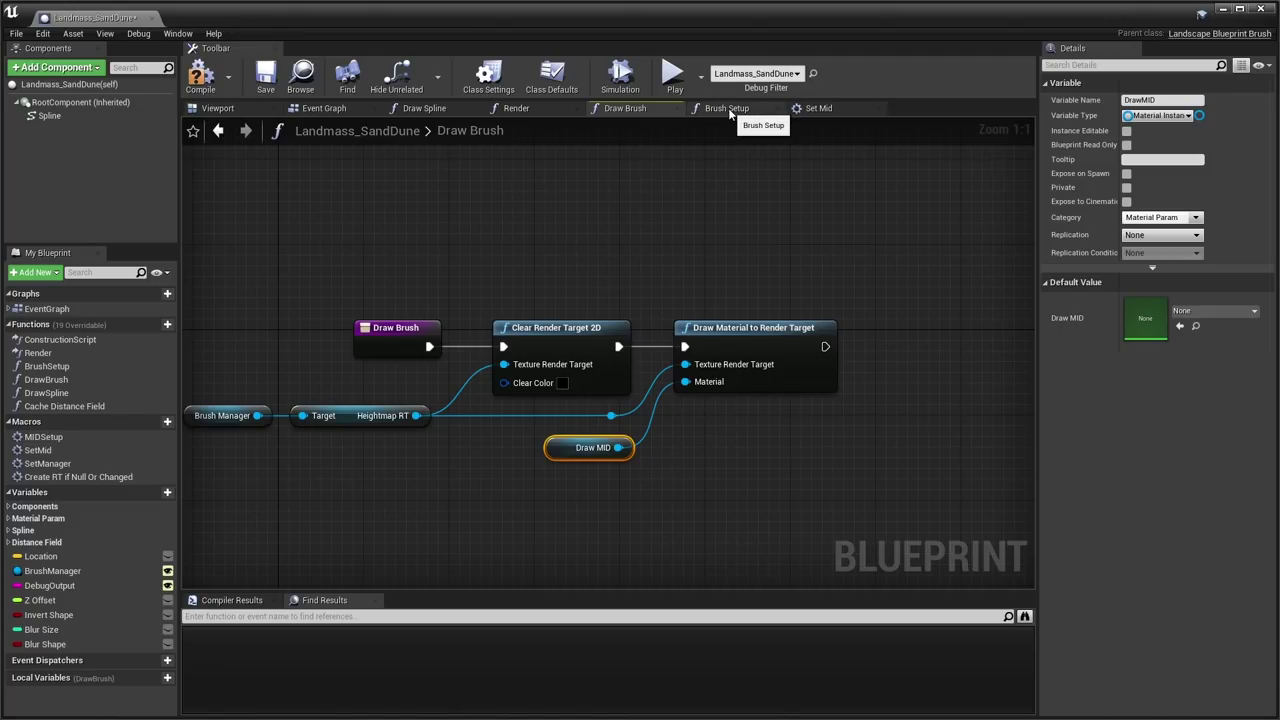
Bring up the M_SimpleDune material graph and move the Distance Field Shape, DF Angle Controls and Soften Falloff groups up, clear of the HeightRT nodes.
mouse_move(602, 22)
left_mouse_down()
mouse_move(645, 70)
mouse_move(601, 126)
left_mouse_up()
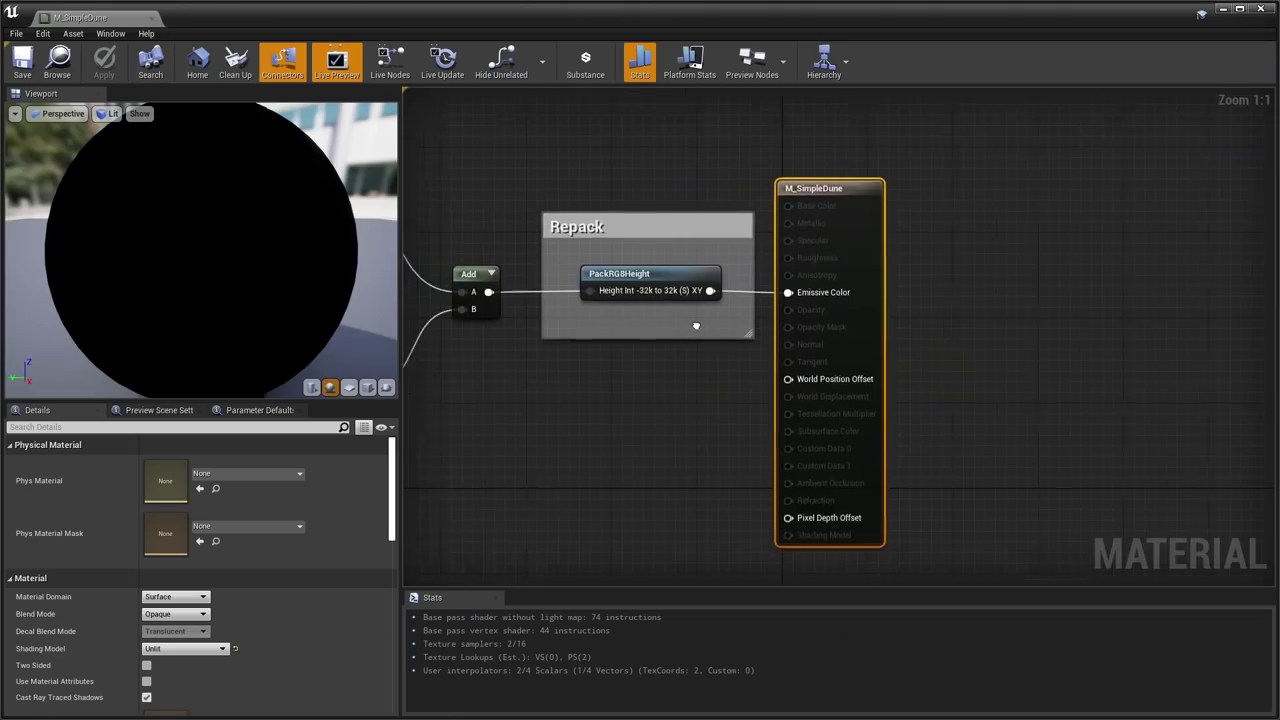
scroll(696, 325, "down", 4)
right_click_drag(815, 380, 978, 403)
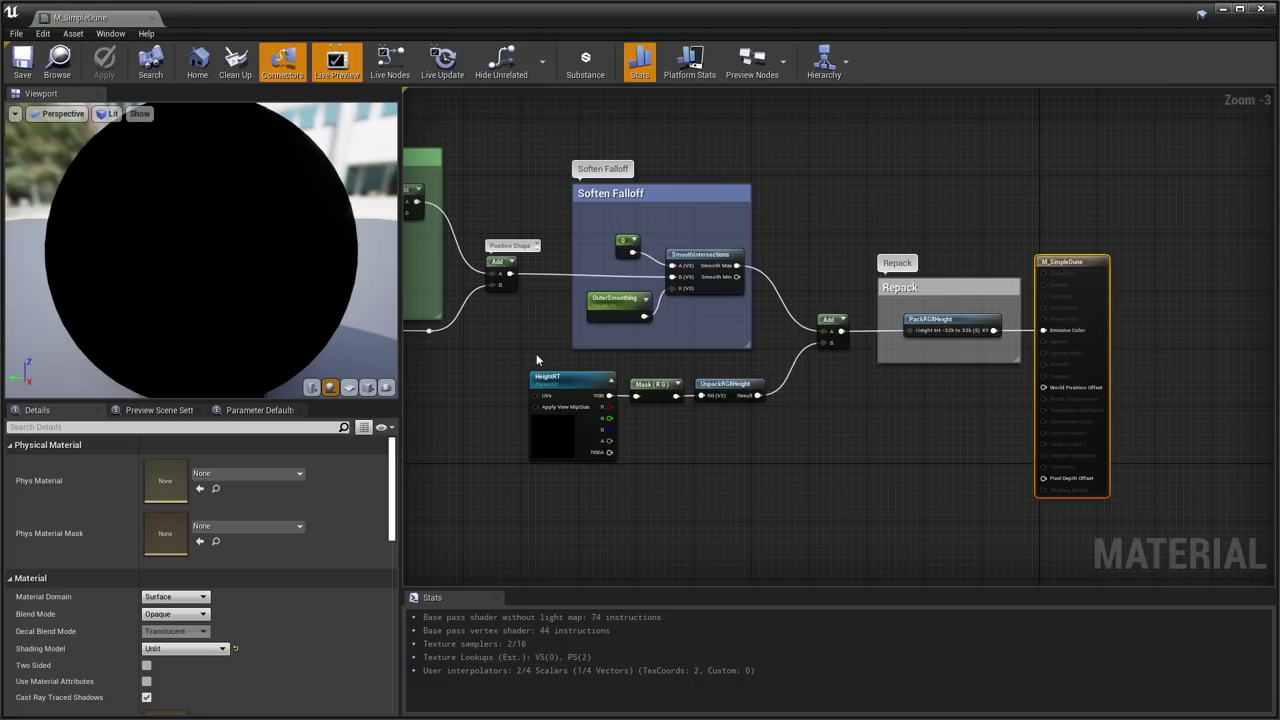
right_click_drag(536, 355, 780, 329)
scroll(780, 329, "down", 2)
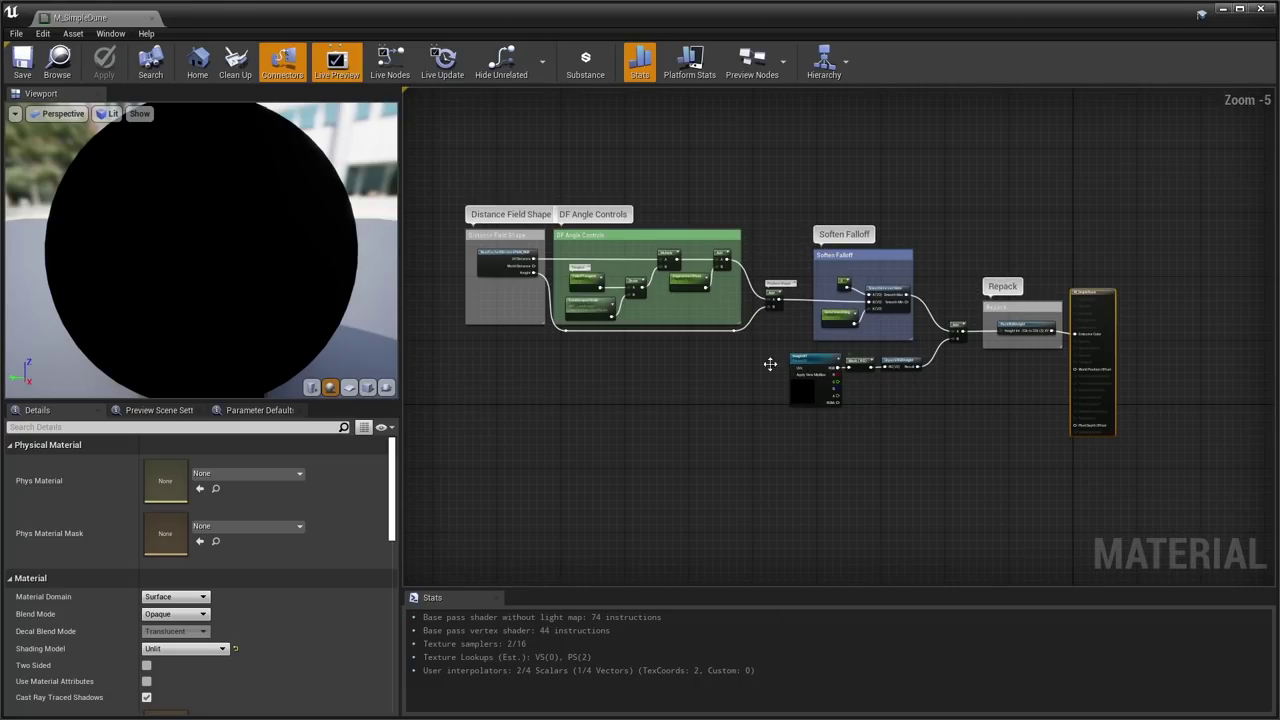
left_click_drag(452, 175, 932, 345)
left_click_drag(880, 260, 876, 236)
Group the HeightRT, Mask and UnpackRG8Height nodes in a comment titled "Old Landscape" and shift it slightly up and left.
left_click_drag(769, 430, 918, 364)
scroll(918, 364, "up", 5)
scroll(800, 370, "down", 2)
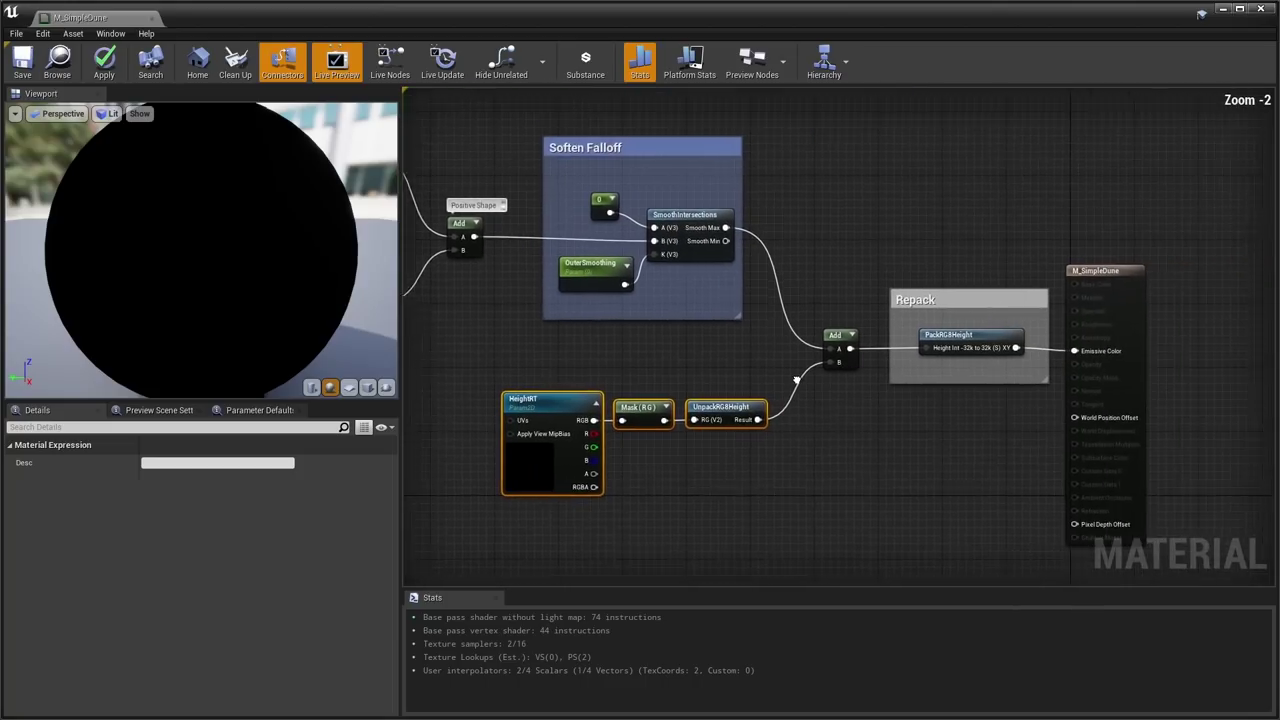
right_click_drag(793, 379, 758, 374)
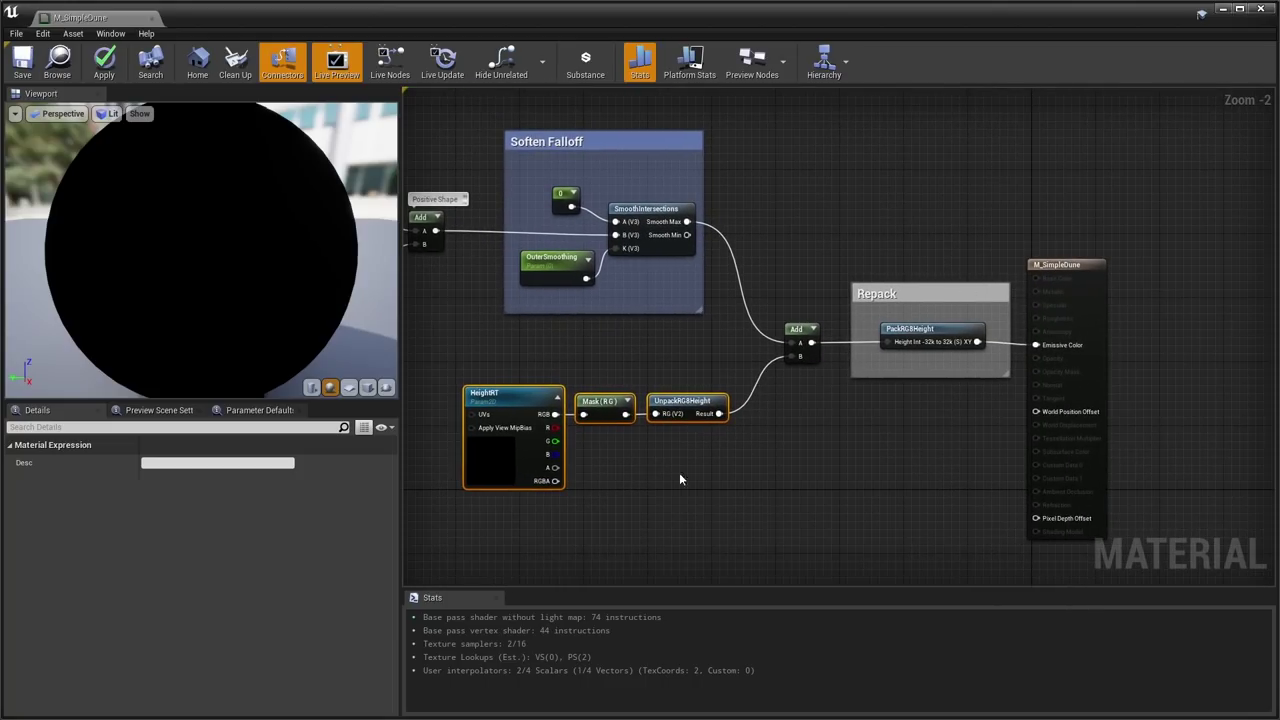
right_click_drag(670, 482, 829, 464)
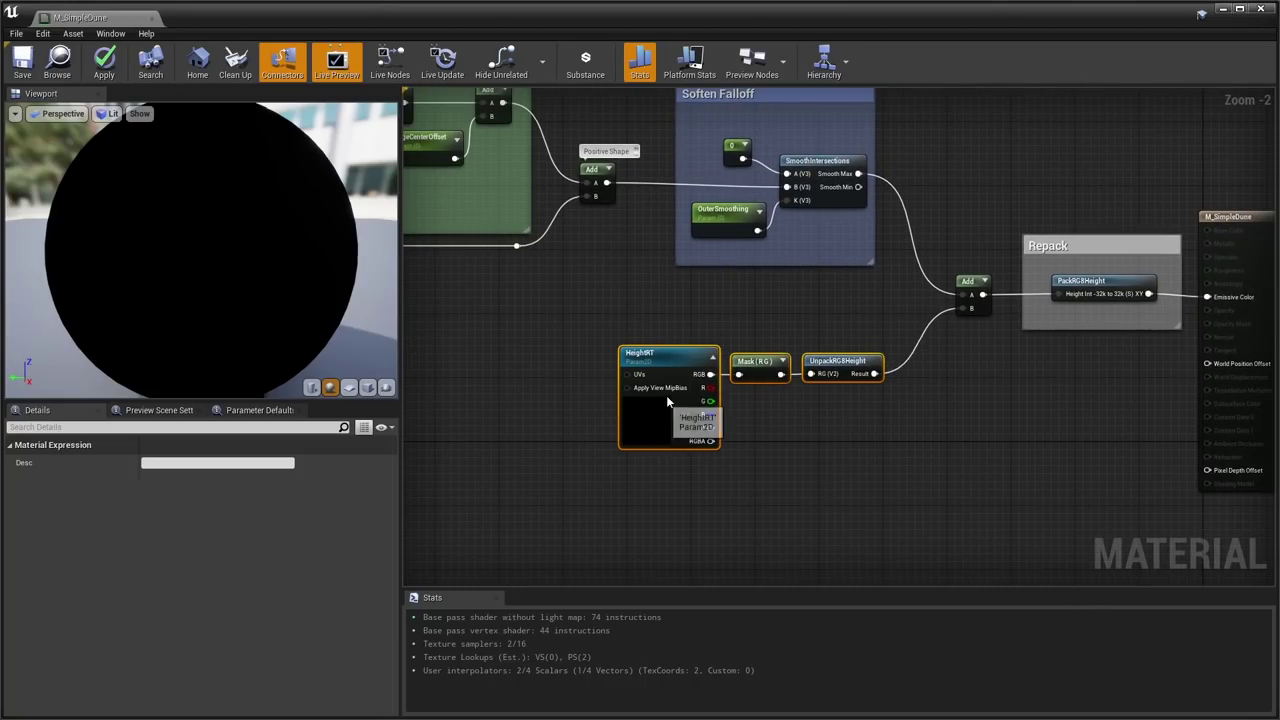
key("c")
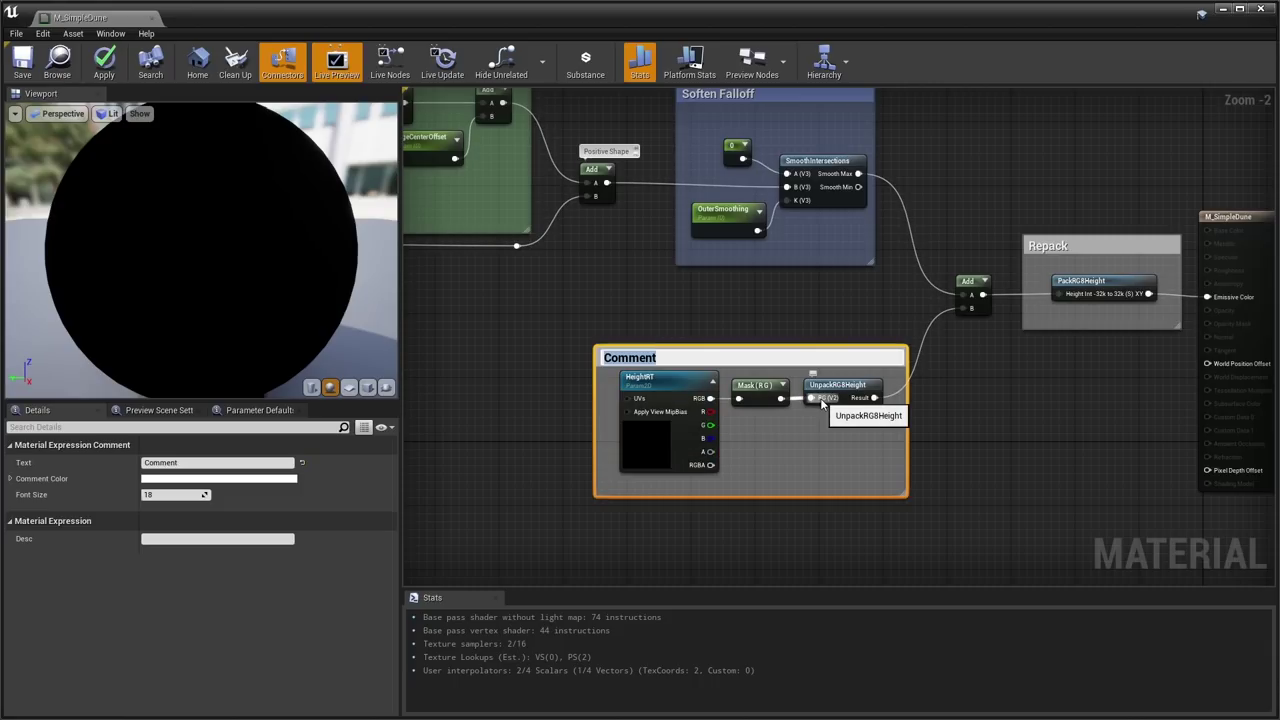
type("Old Landscape")
key("Return")
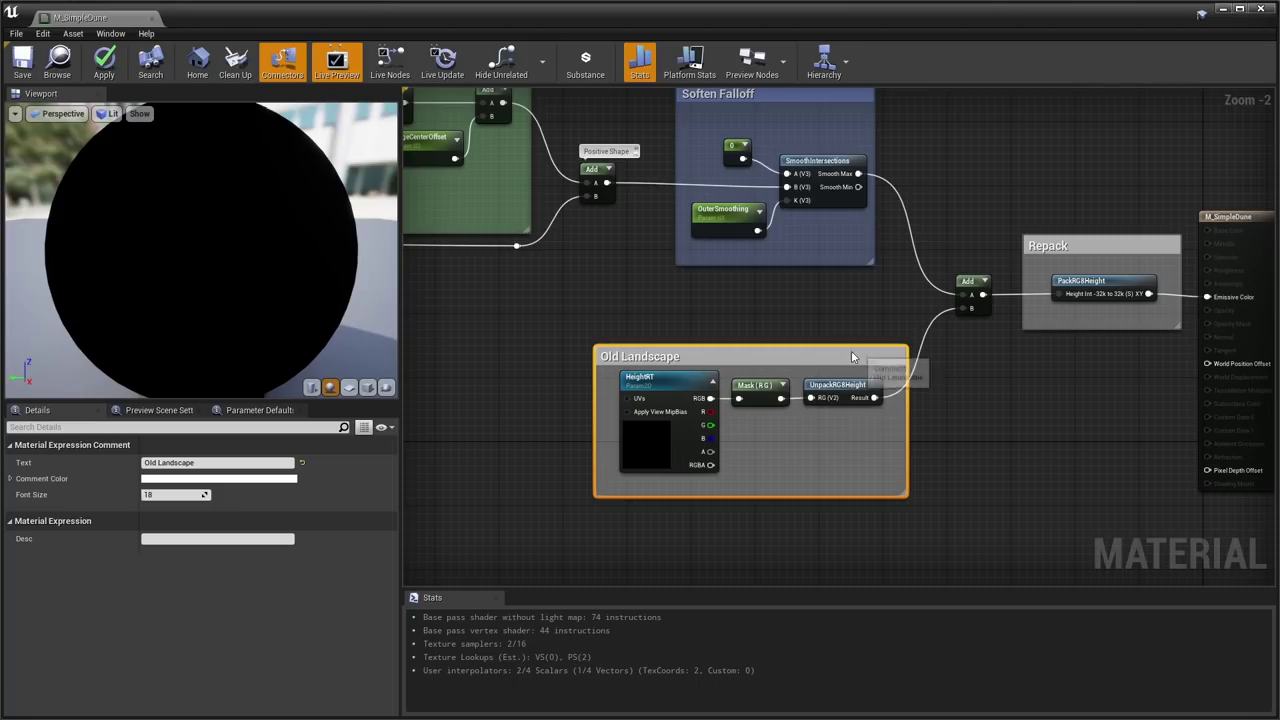
left_click_drag(851, 356, 829, 333)
left_click(909, 291)
Examine the Add node before Repack and trace the dune shape back through the Distance Field Shape and DF Angle Controls groups.
left_click(966, 282)
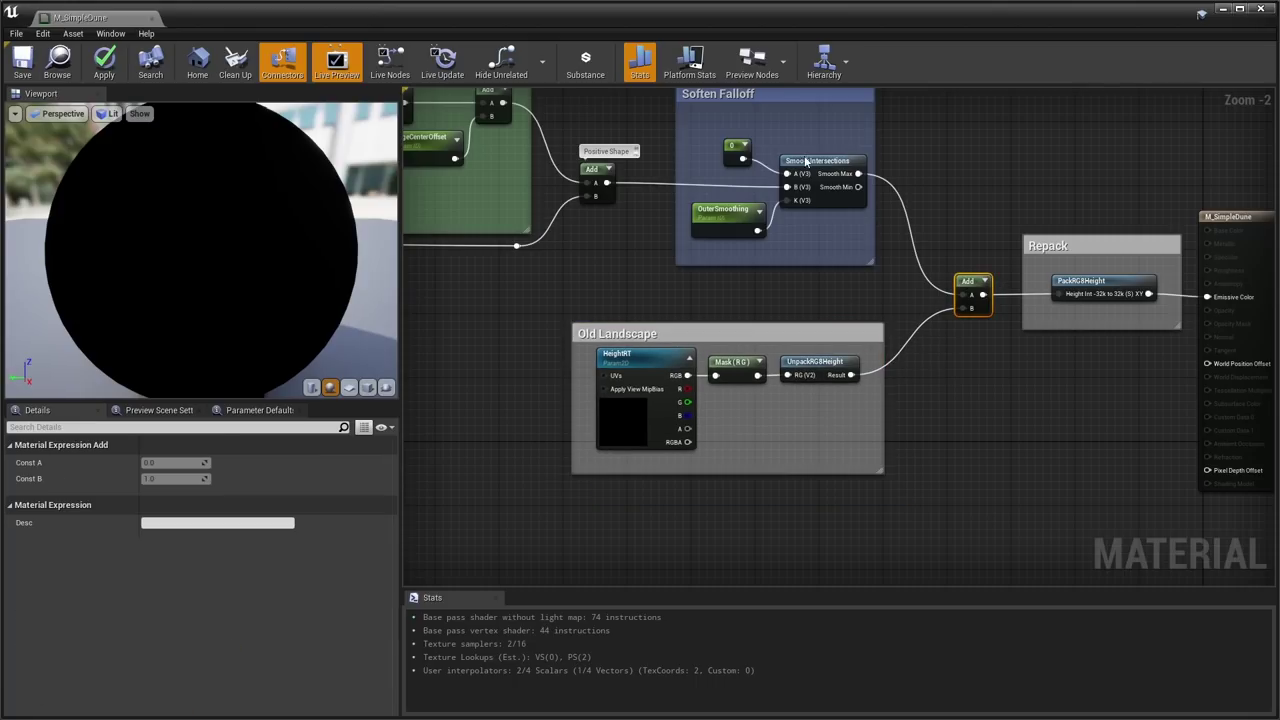
scroll(726, 324, "down", 1)
scroll(648, 337, "down", 1)
right_click_drag(648, 337, 800, 305)
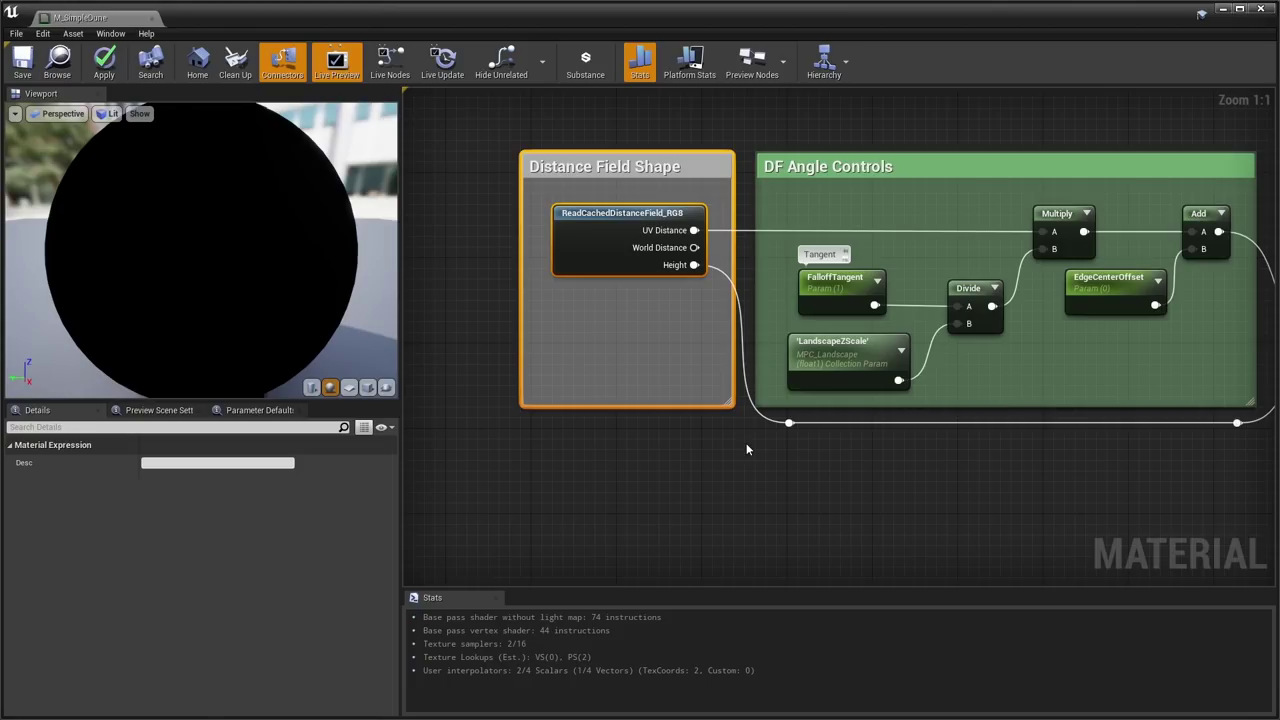
right_click_drag(970, 86, 744, 123)
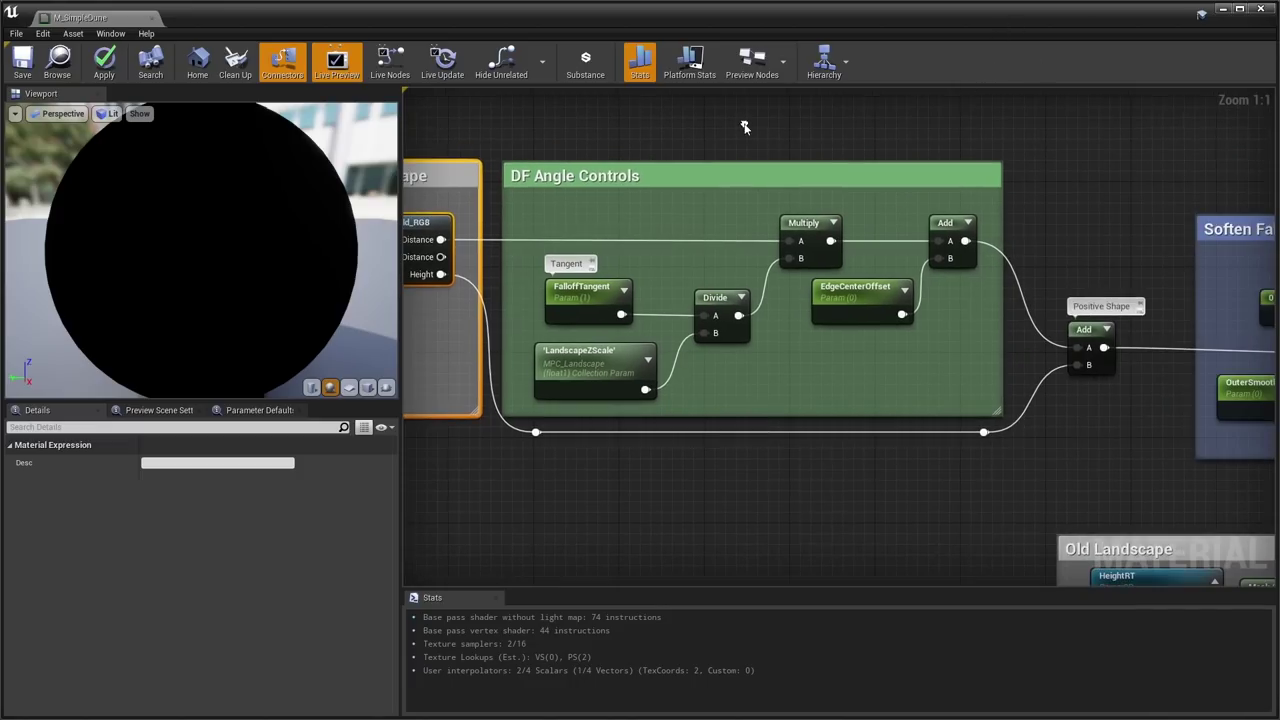
scroll(621, 143, "down", 1)
left_click_drag(536, 127, 1080, 395)
scroll(922, 334, "down", 1)
left_click_drag(468, 123, 950, 376)
Examine the Soften Falloff group and how the Positive Shape Add node feeds it before the result joins Old Landscape.
right_click_drag(957, 369, 766, 350)
left_click_drag(760, 106, 1030, 366)
right_click_drag(942, 227, 811, 223)
right_click_drag(968, 248, 1016, 275)
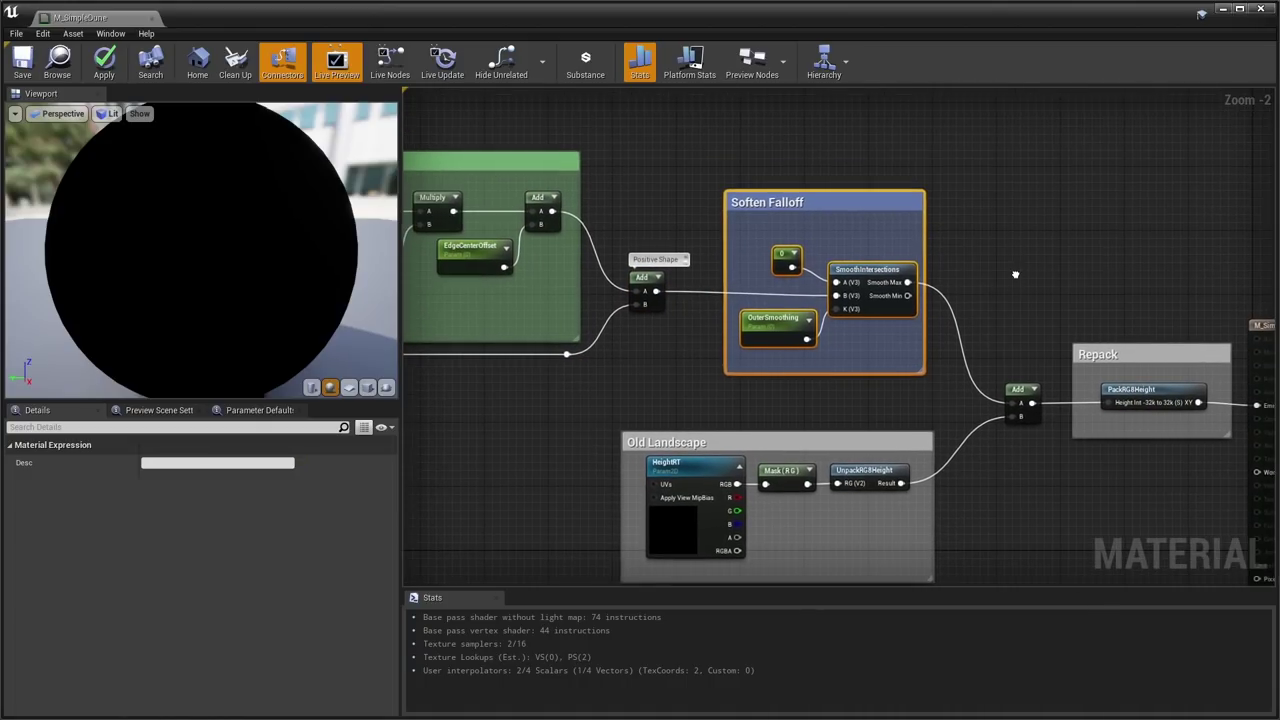
right_click_drag(927, 228, 1193, 255)
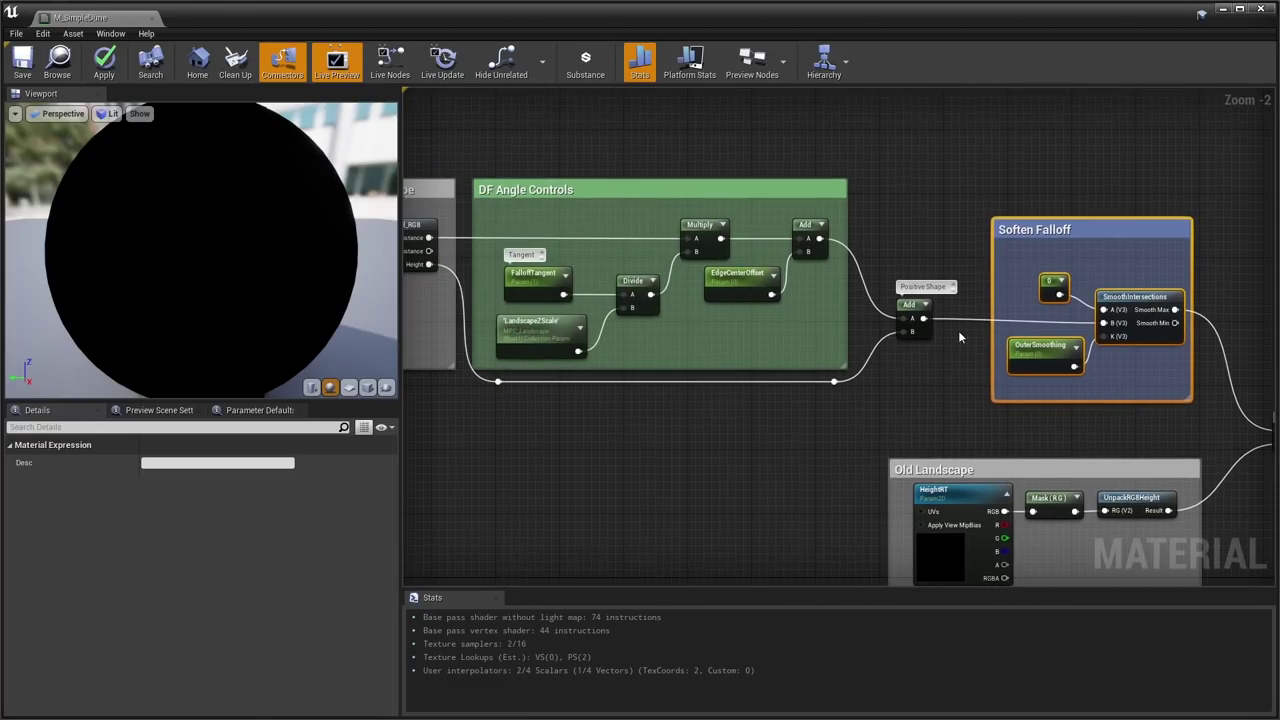
right_click_drag(980, 330, 654, 290)
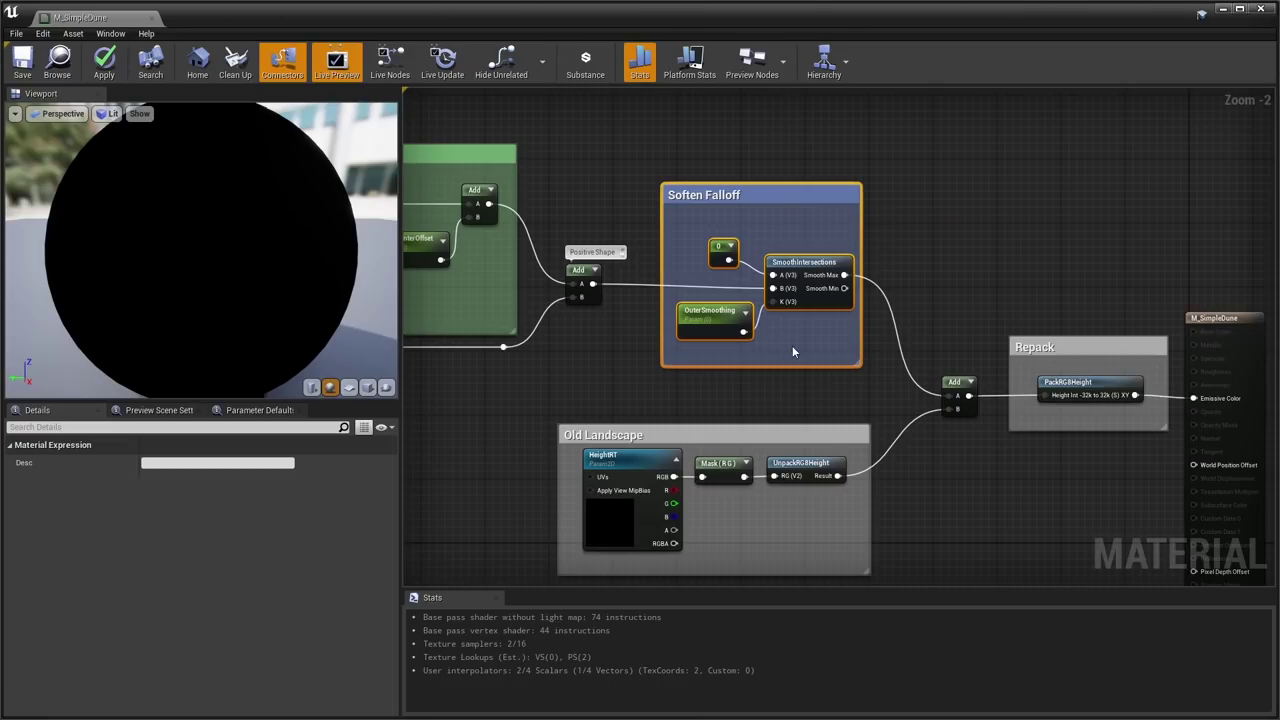
key("Home")
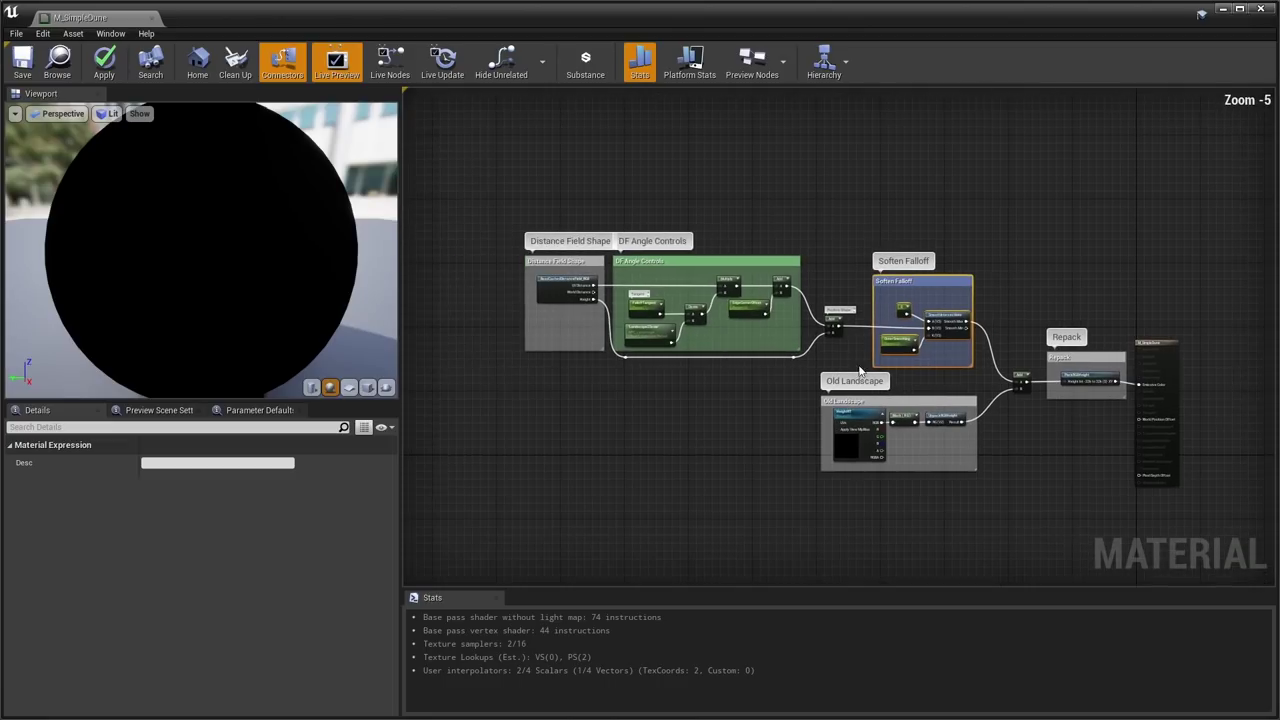